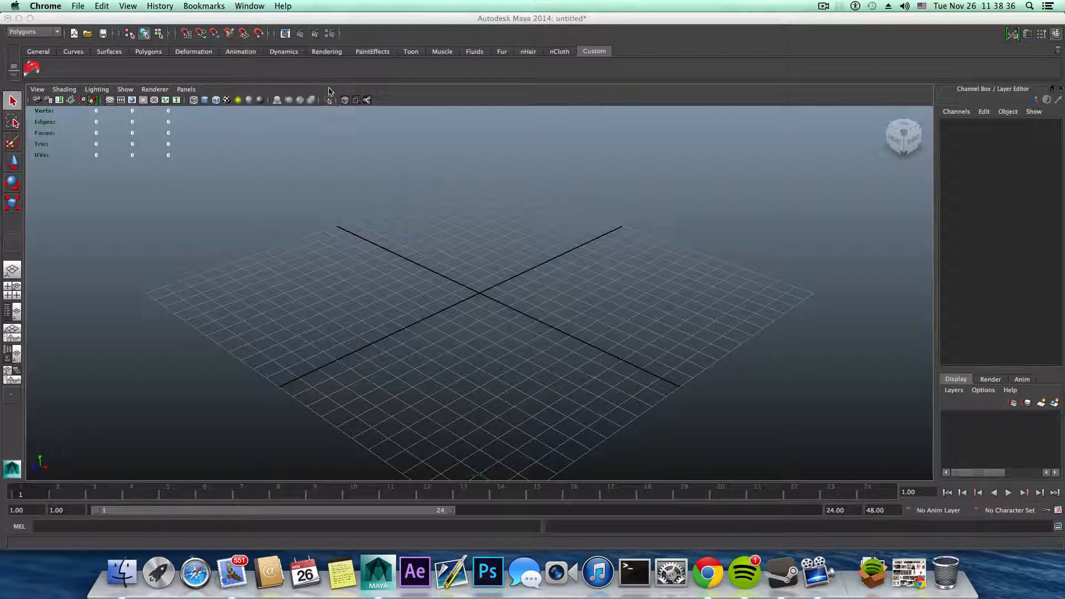
# - Launch the StockCG library tool and deny its outgoing network connection to stockcg.com
pyautogui.click(47, 71)
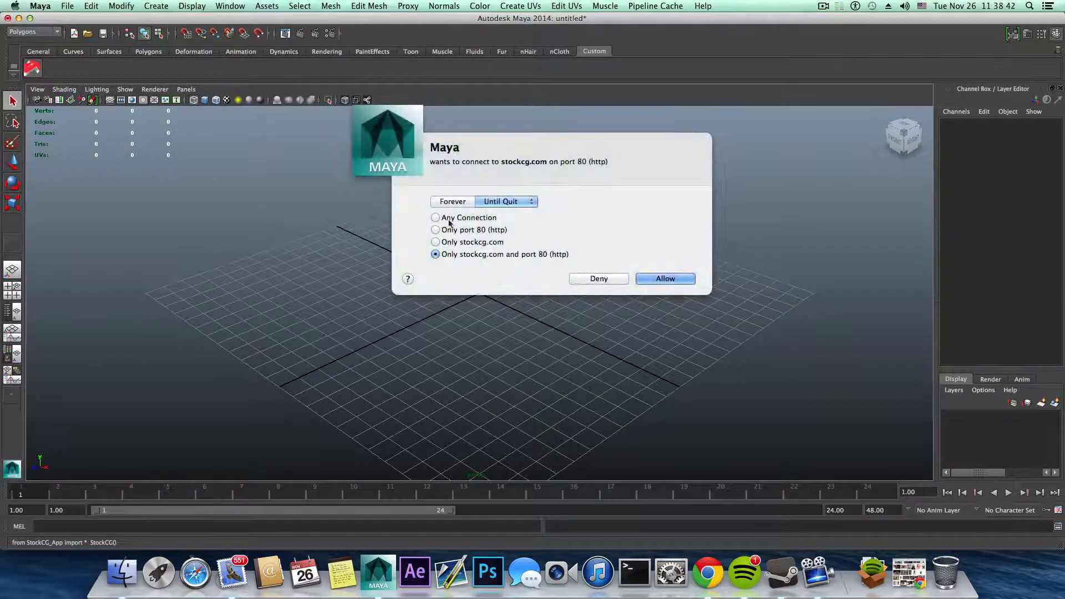
pyautogui.click(435, 217)
pyautogui.click(595, 279)
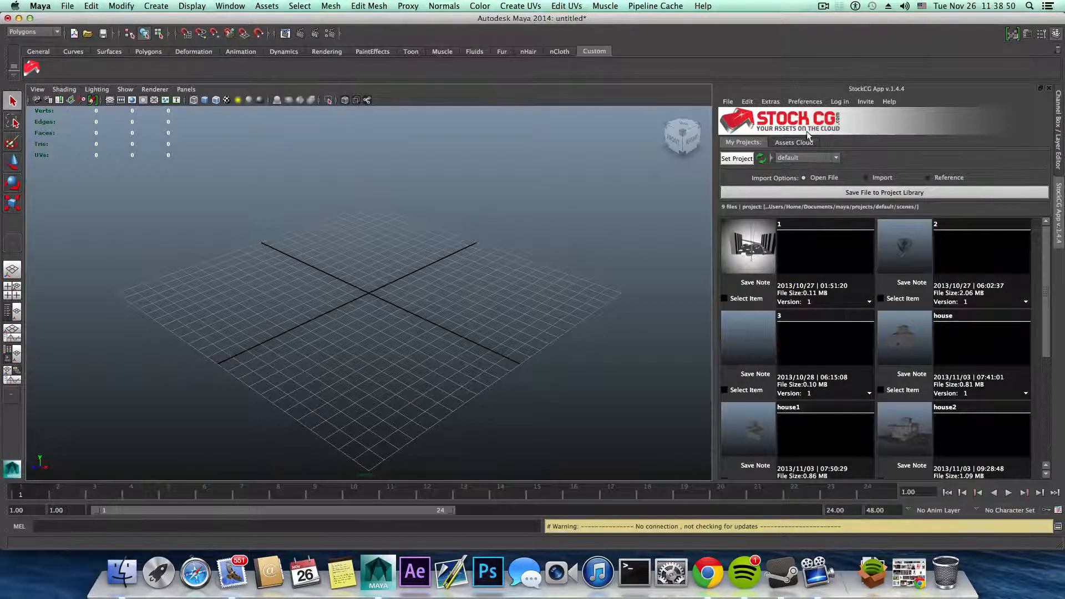
# - Switch the project library to sentrygun and look through its saved scene files
pyautogui.click(784, 158)
pyautogui.click(790, 182)
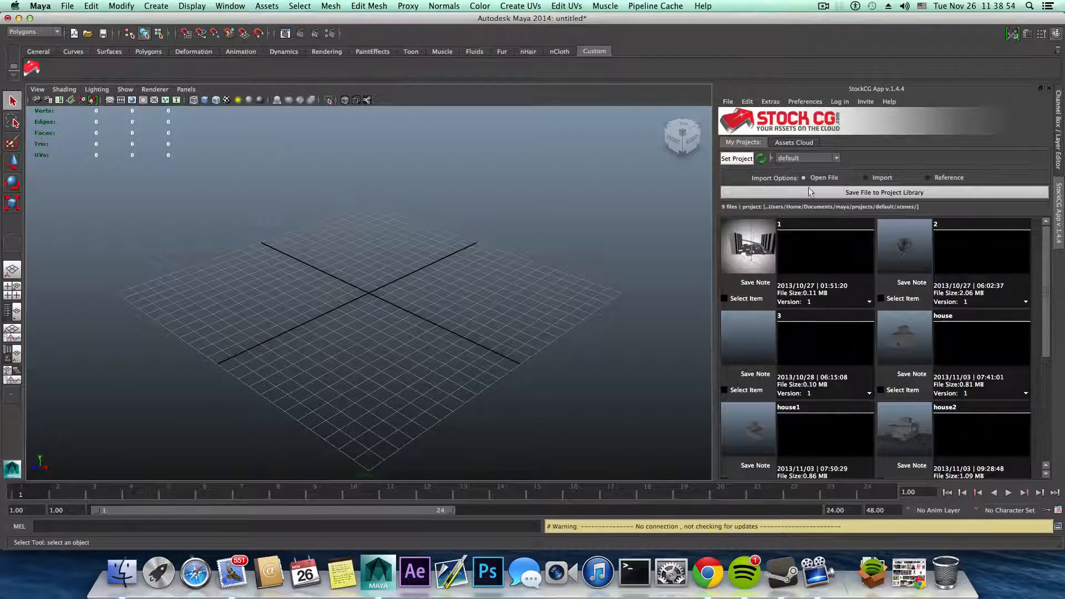
pyautogui.scroll(-5, 796, 314)
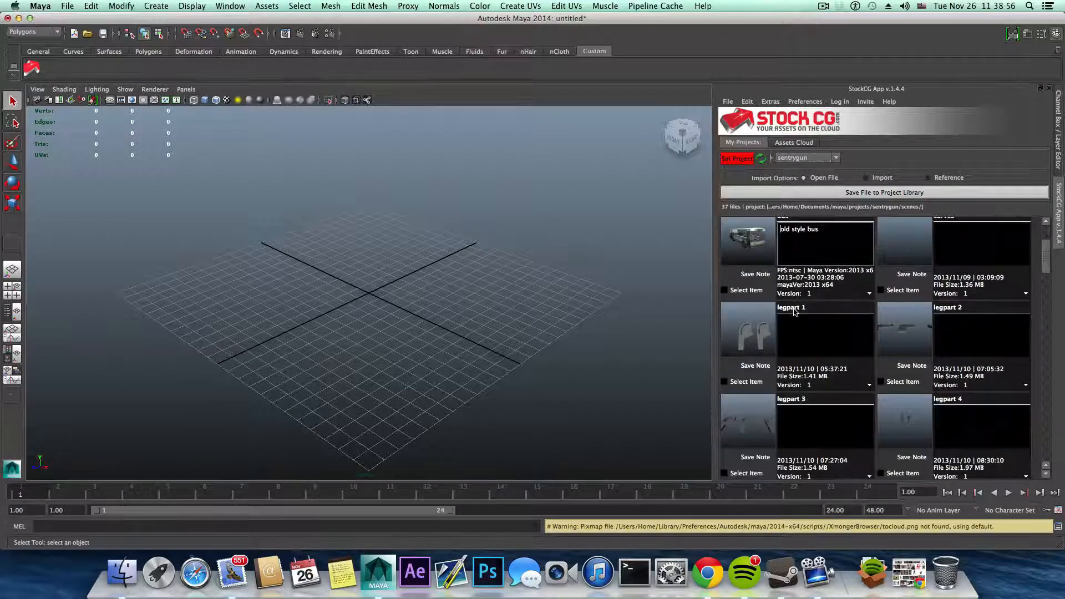
pyautogui.scroll(-2, 795, 312)
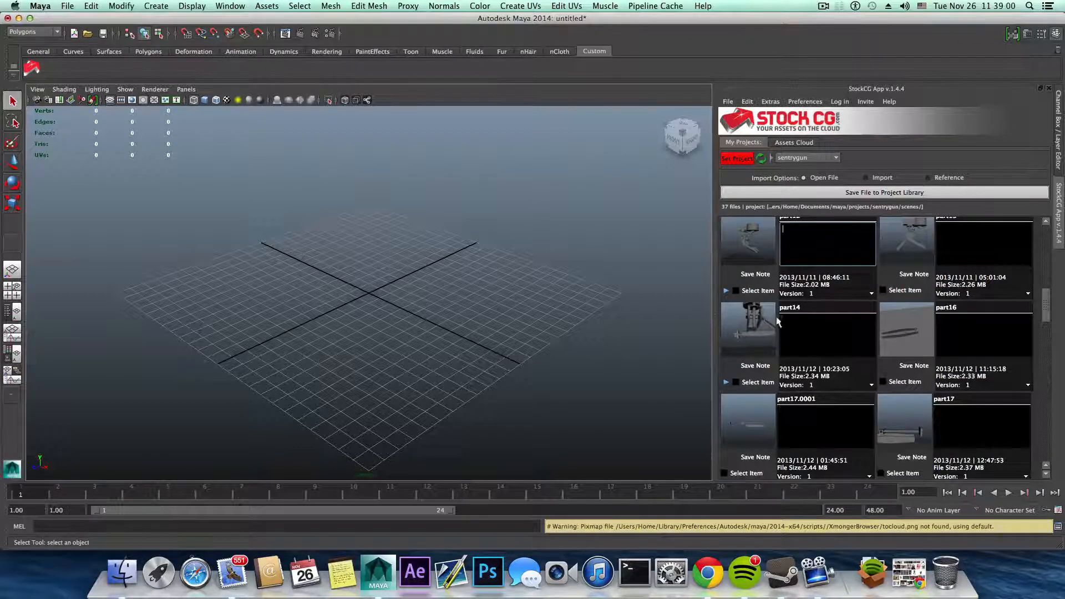
pyautogui.scroll(1, 847, 301)
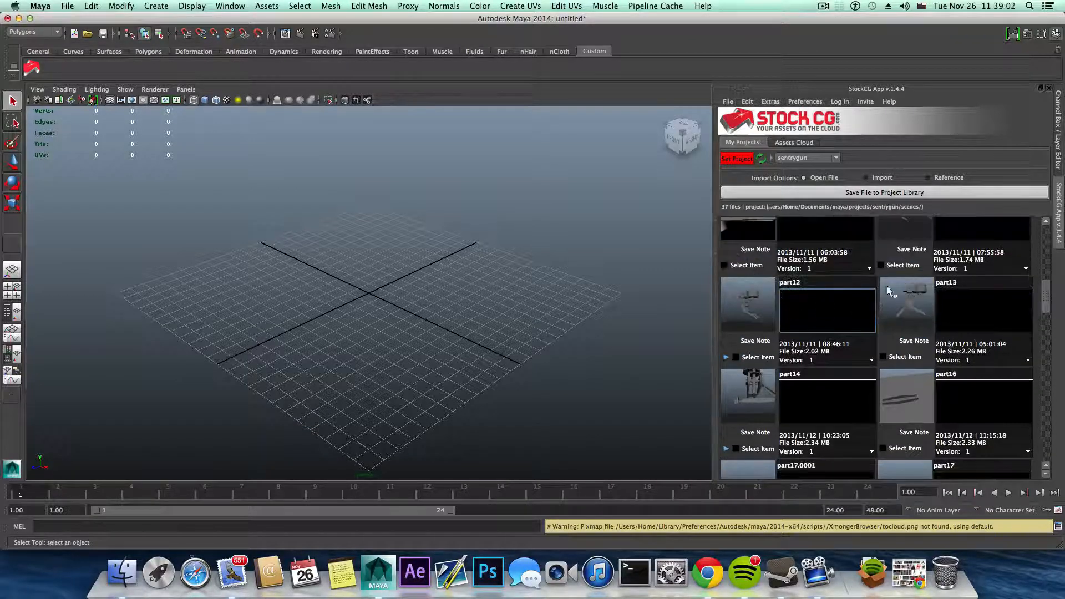
pyautogui.scroll(-1, 810, 308)
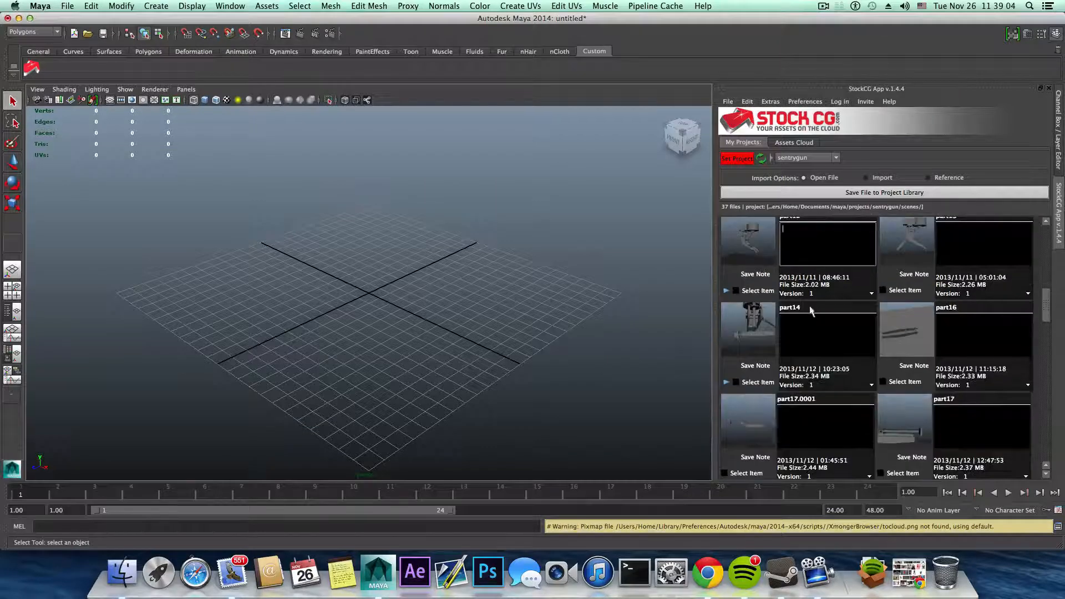
pyautogui.scroll(1, 860, 324)
pyautogui.scroll(1, 860, 326)
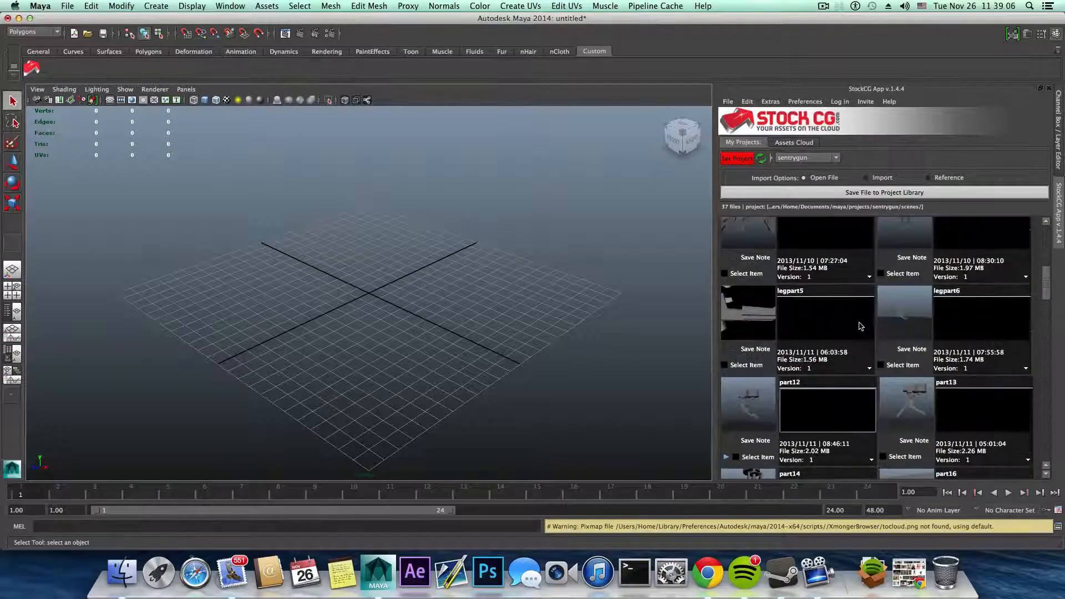
pyautogui.scroll(3, 860, 325)
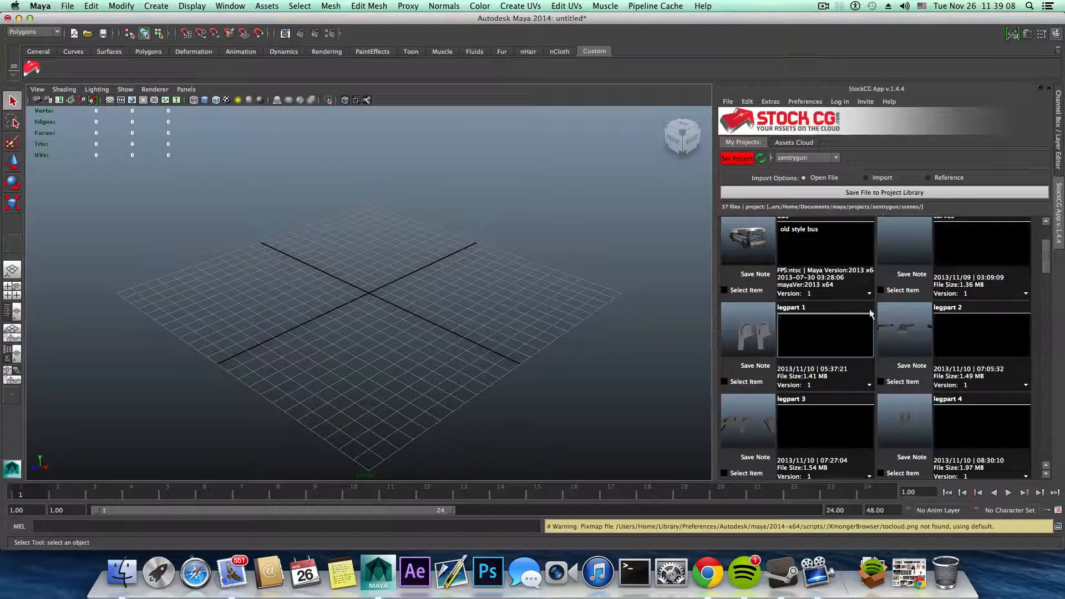
pyautogui.scroll(2, 835, 285)
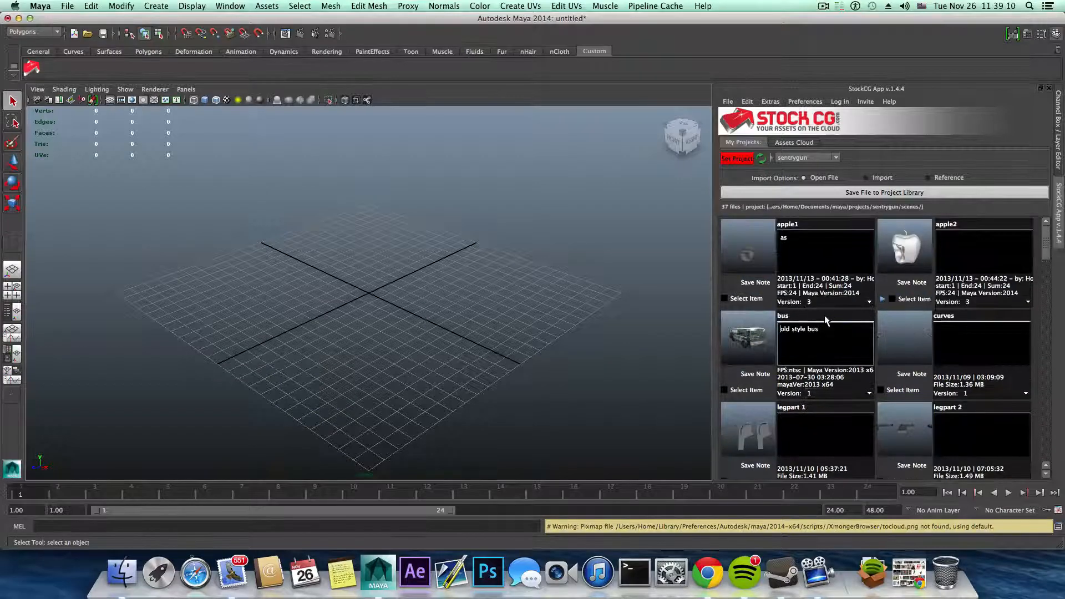
# - Find the PART19 scene in the sentrygun project library and open it
pyautogui.scroll(-2, 940, 291)
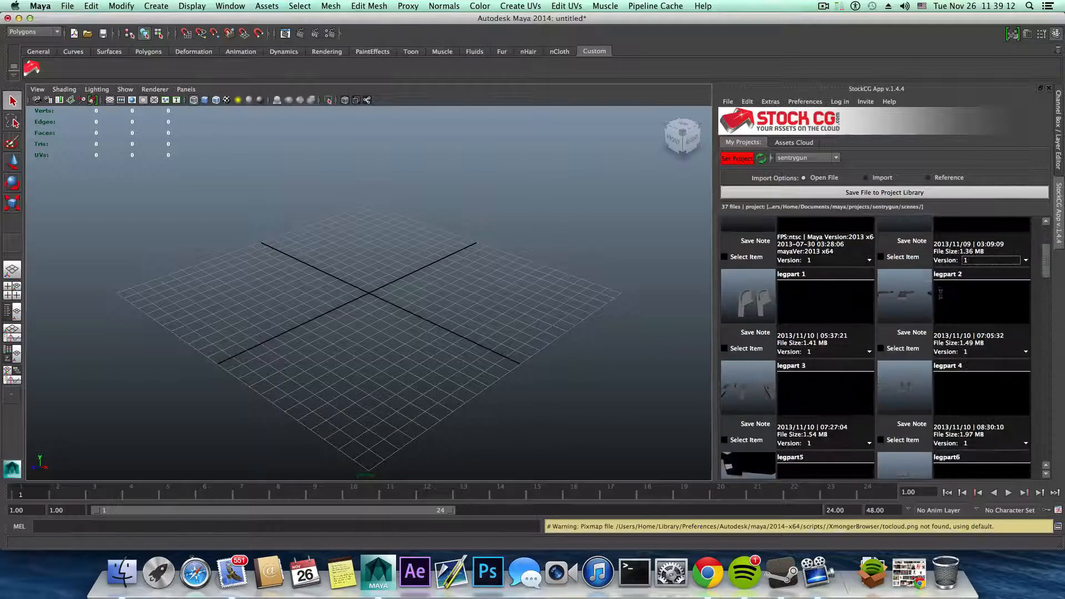
pyautogui.scroll(-1, 816, 328)
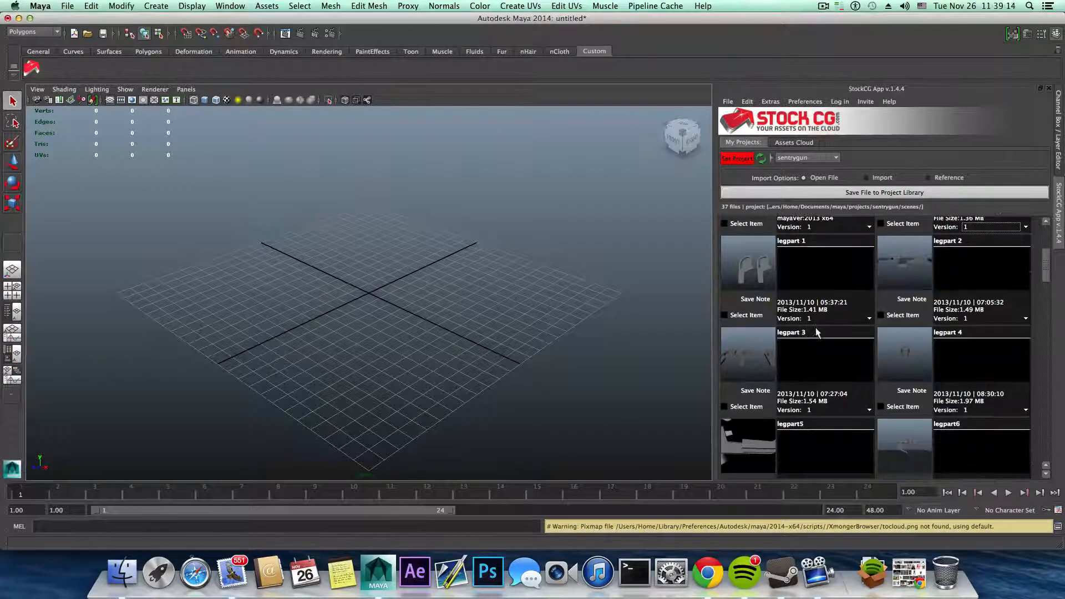
pyautogui.click(816, 341)
pyautogui.scroll(-2, 820, 335)
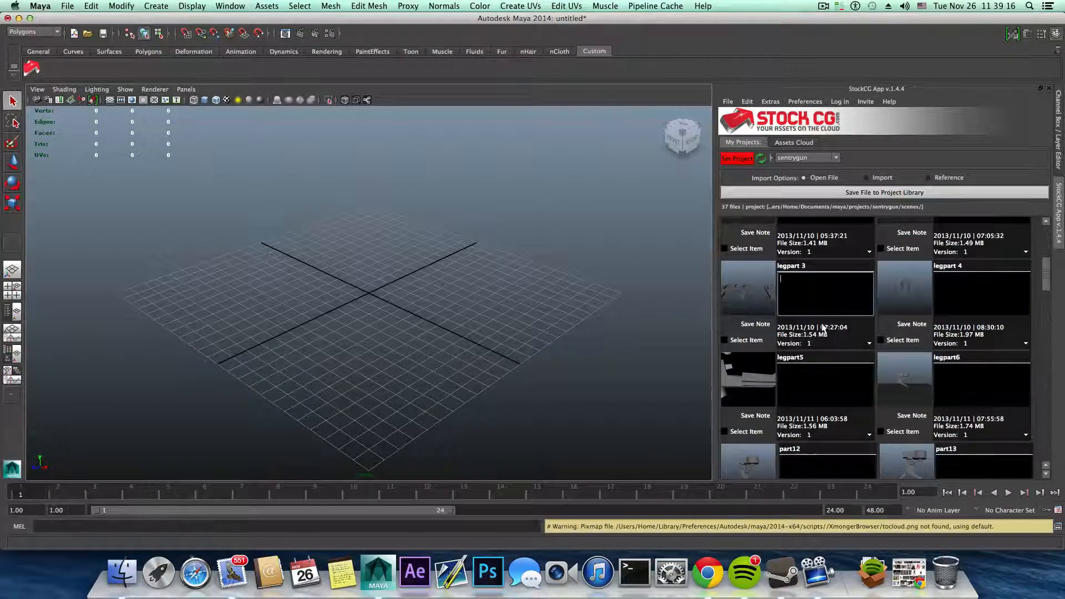
pyautogui.scroll(-7, 827, 334)
pyautogui.scroll(-3, 822, 331)
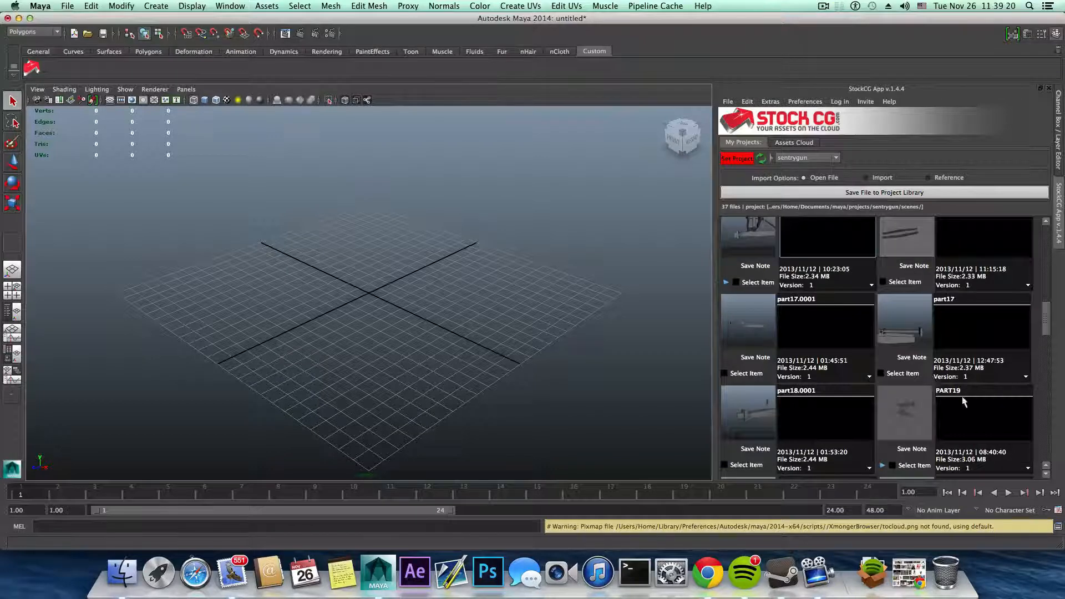
pyautogui.scroll(-1, 963, 402)
pyautogui.click(963, 402)
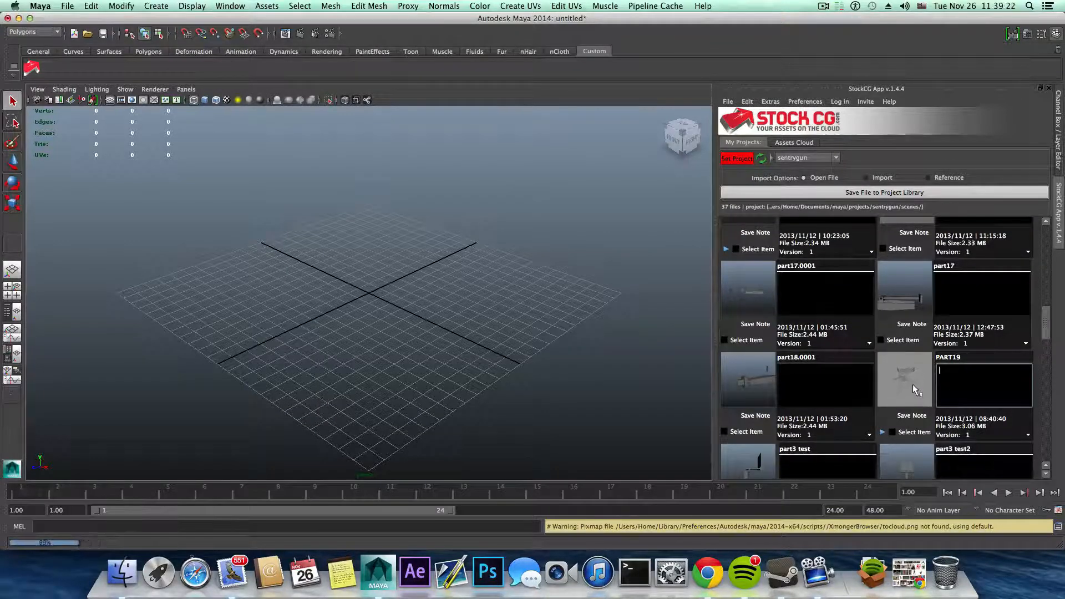
pyautogui.click(911, 373)
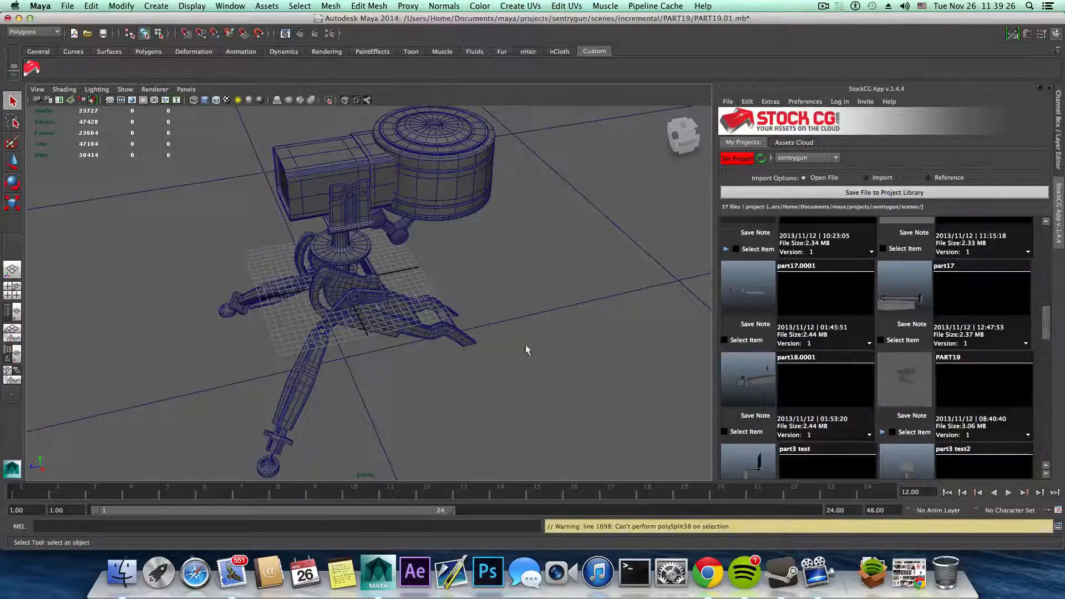
# - Inspect the front of the sentry gun's box-shaped head and close the StockCG library
pyautogui.keyDown('alt'); pyautogui.moveTo(527, 351); pyautogui.dragTo(471, 314); pyautogui.keyUp('alt')
pyautogui.keyDown('alt'); pyautogui.moveTo(533, 331); pyautogui.dragTo(660, 333, button='middle'); pyautogui.keyUp('alt')
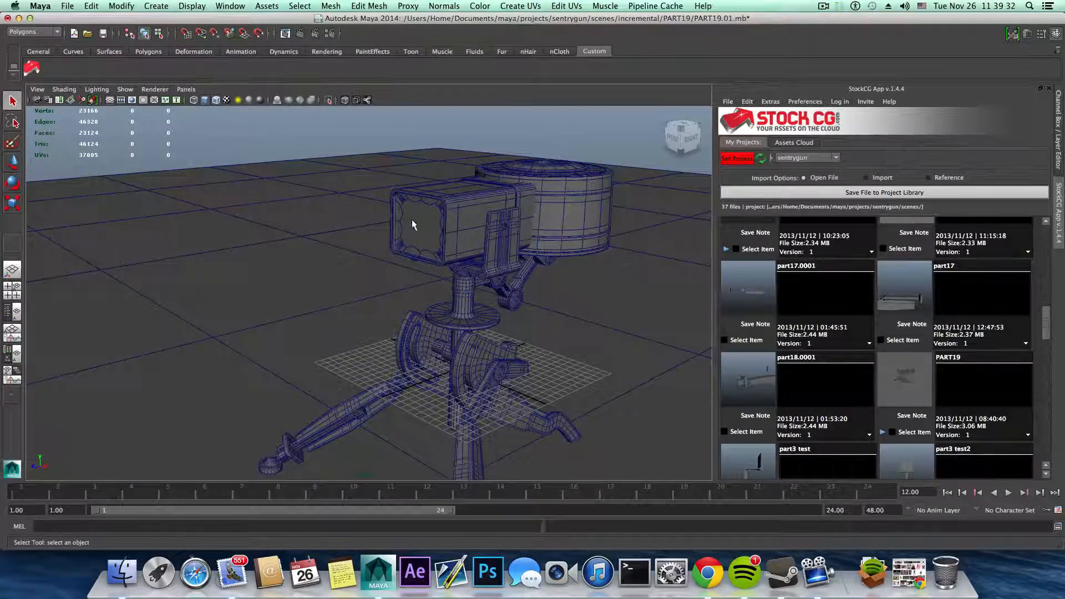
pyautogui.keyDown('alt'); pyautogui.moveTo(434, 224); pyautogui.dragTo(449, 231); pyautogui.keyUp('alt')
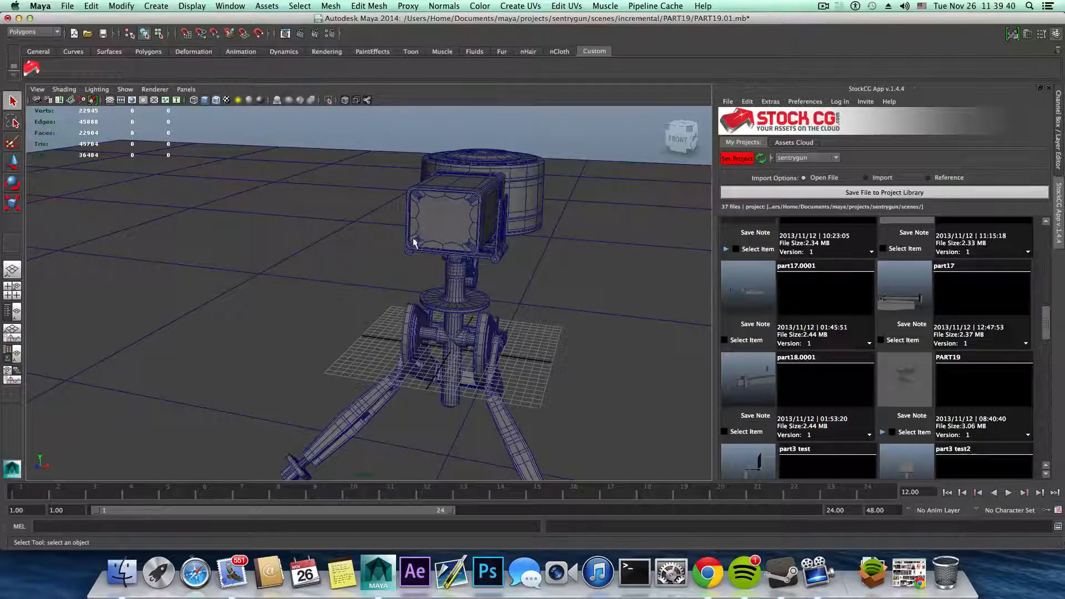
pyautogui.keyDown('alt'); pyautogui.moveTo(426, 237); pyautogui.dragTo(448, 220); pyautogui.keyUp('alt')
pyautogui.keyDown('alt'); pyautogui.moveTo(474, 215); pyautogui.dragTo(449, 226, button='middle'); pyautogui.keyUp('alt')
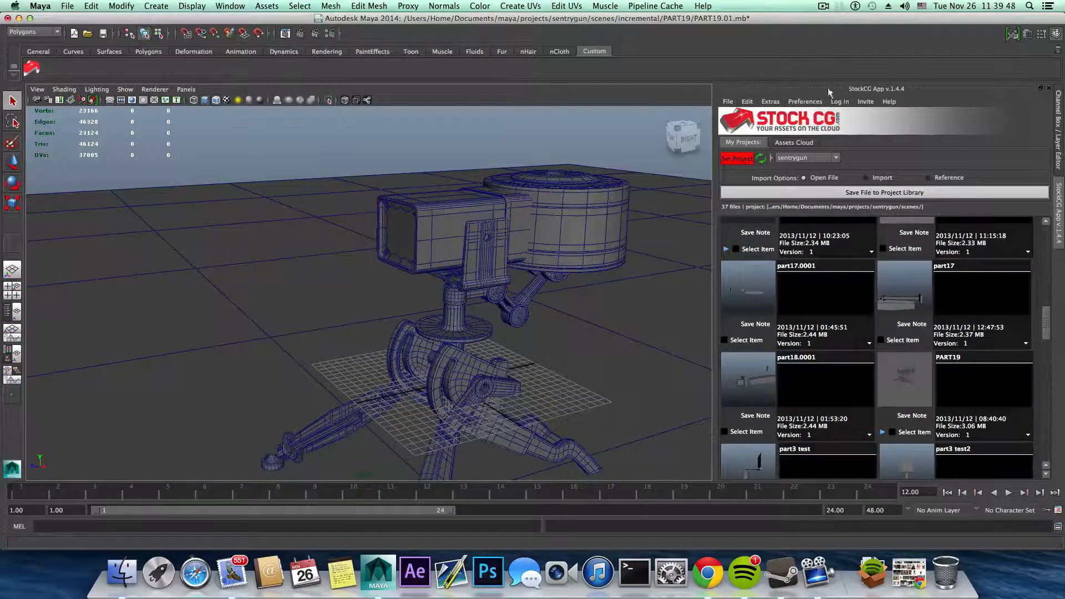
pyautogui.click(1050, 89)
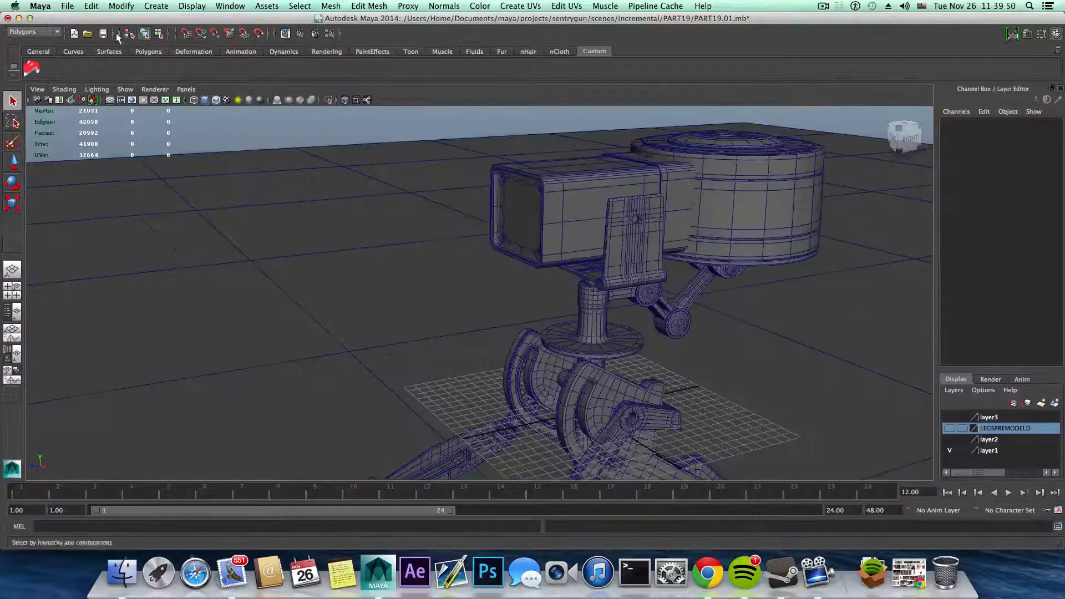
# - Create a polygon pipe and move it along Z to about 13.09, in front of the gun's central base
pyautogui.click(148, 51)
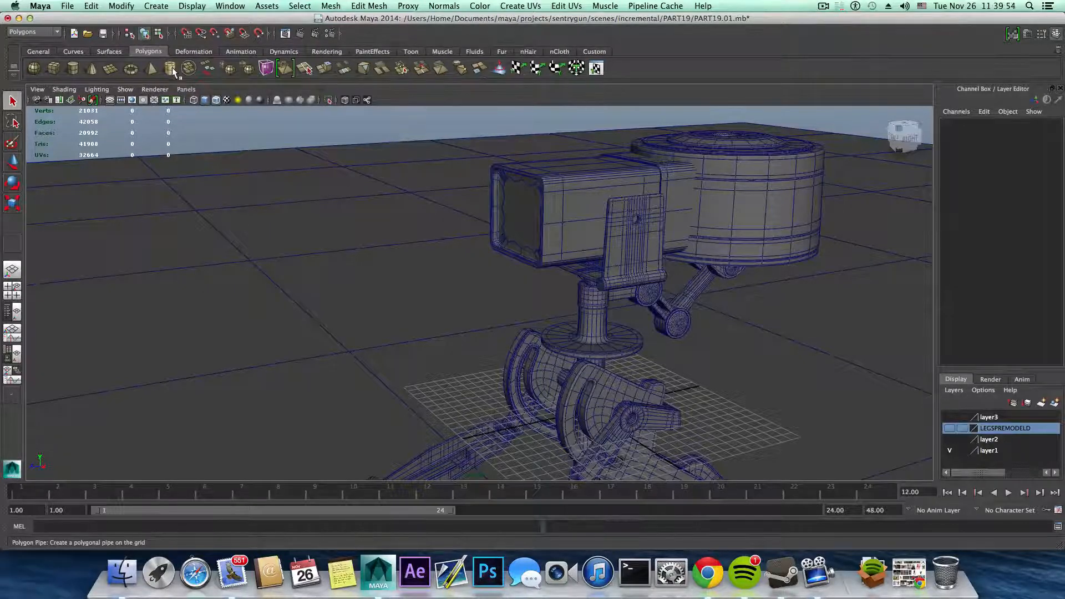
pyautogui.click(171, 67)
pyautogui.keyDown('alt'); pyautogui.moveTo(499, 303); pyautogui.dragTo(426, 300, button='right'); pyautogui.keyUp('alt')
pyautogui.scroll(-10, 425, 295)
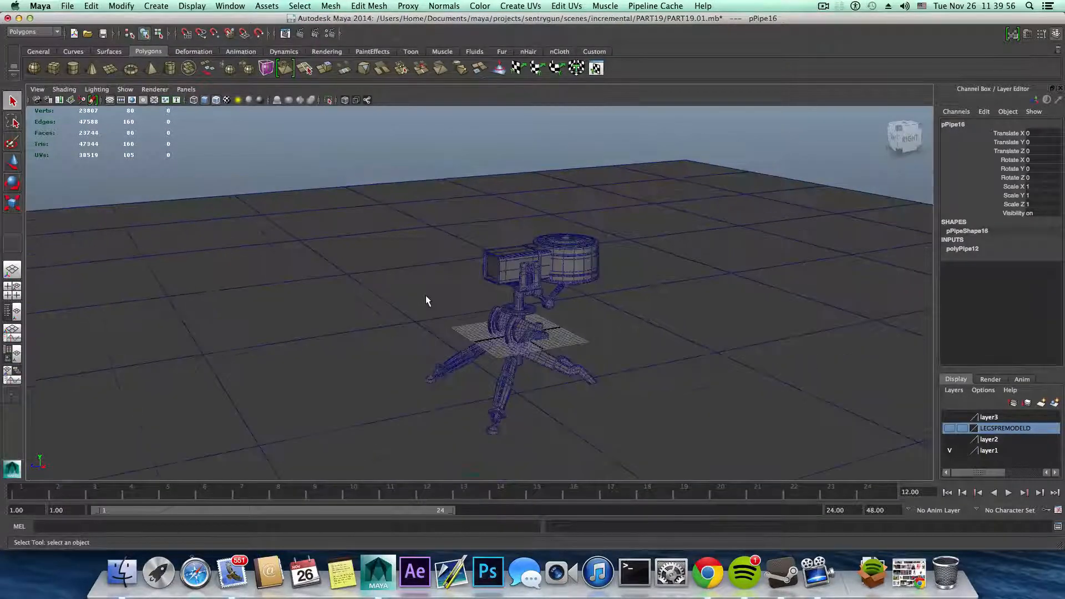
pyautogui.scroll(8, 472, 310)
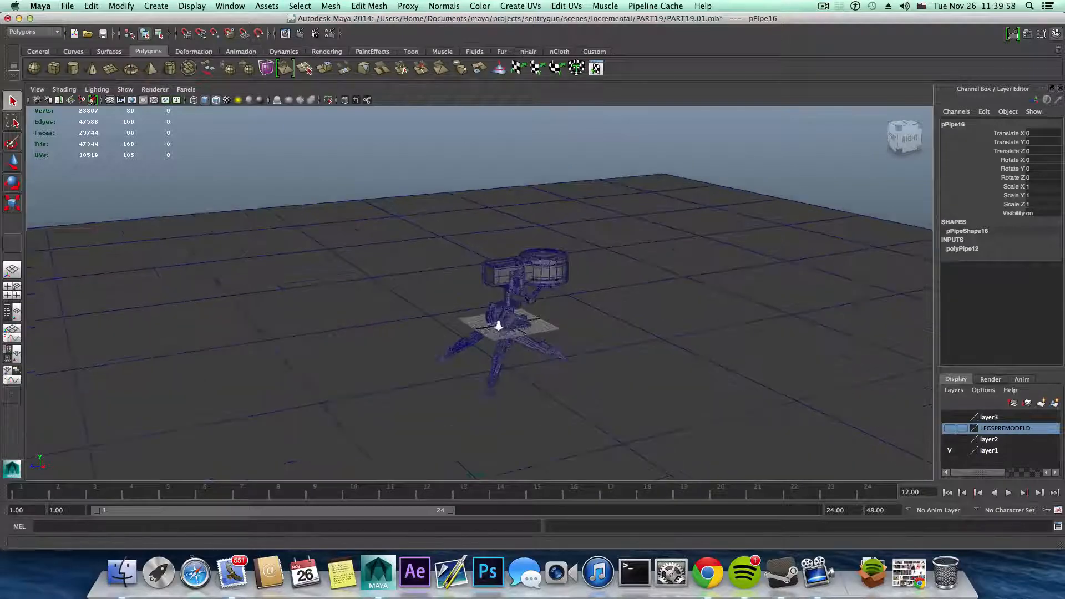
pyautogui.press('w')
pyautogui.moveTo(513, 352); pyautogui.dragTo(447, 361)
pyautogui.scroll(5, 581, 299)
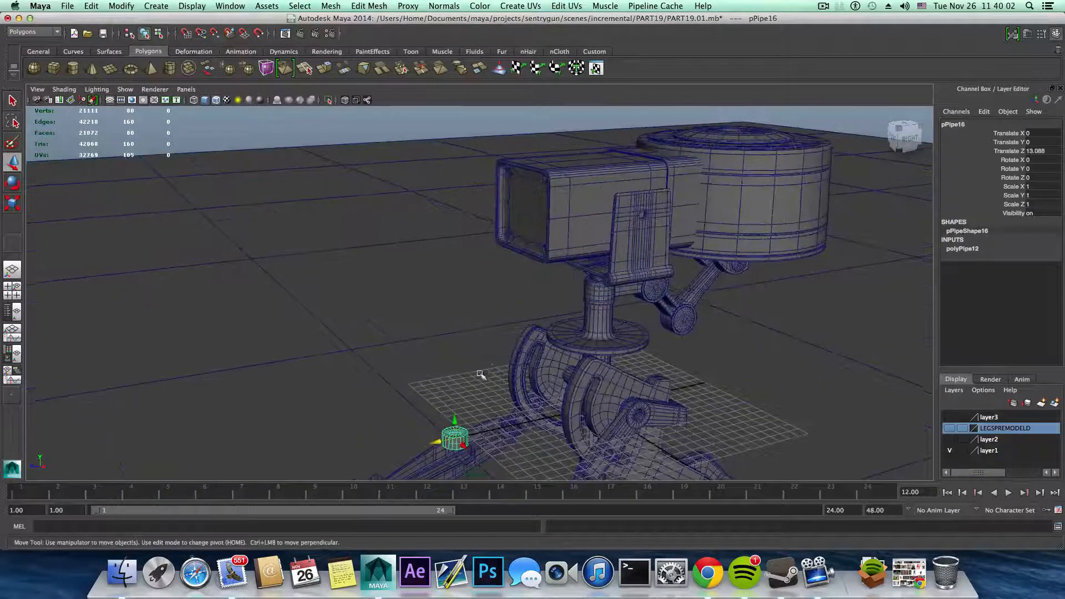
# - Rotate the new pipe 90 degrees about the X axis so its opening faces forward
pyautogui.keyDown('alt'); pyautogui.moveTo(491, 392); pyautogui.dragTo(520, 295, button='middle'); pyautogui.keyUp('alt')
pyautogui.keyDown('alt'); pyautogui.moveTo(521, 294); pyautogui.dragTo(692, 329, button='right'); pyautogui.keyUp('alt')
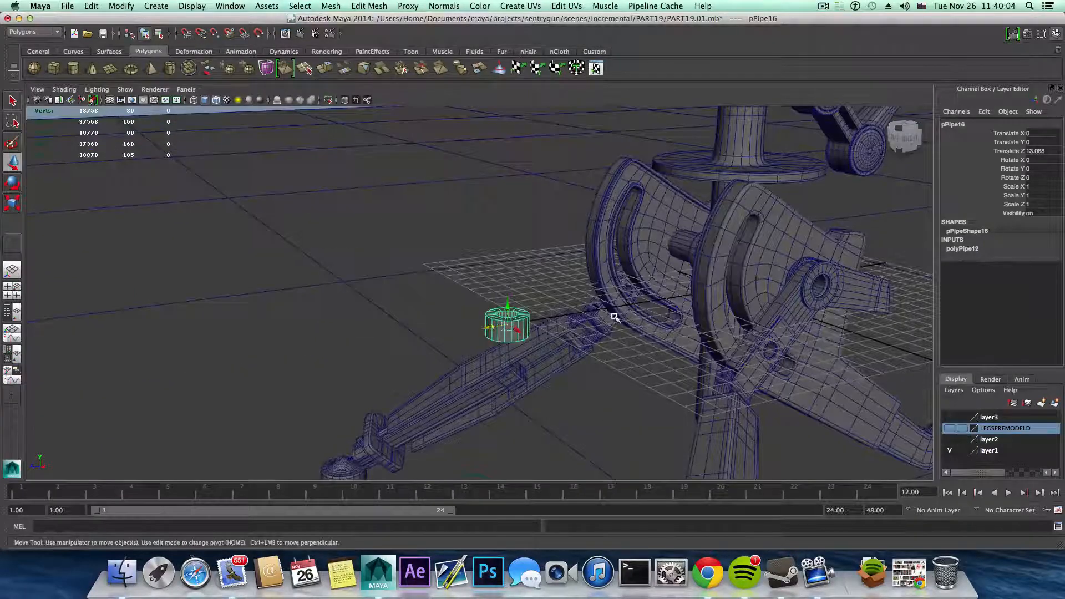
pyautogui.press('e')
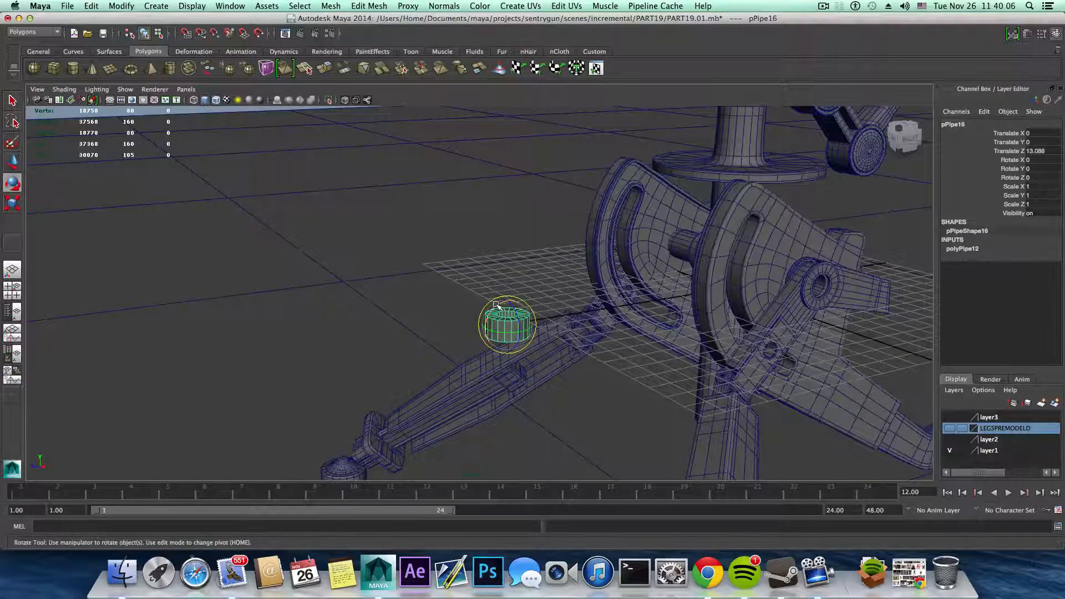
pyautogui.moveTo(498, 304); pyautogui.dragTo(496, 387)
pyautogui.keyDown('alt'); pyautogui.moveTo(609, 315); pyautogui.dragTo(496, 305); pyautogui.keyUp('alt')
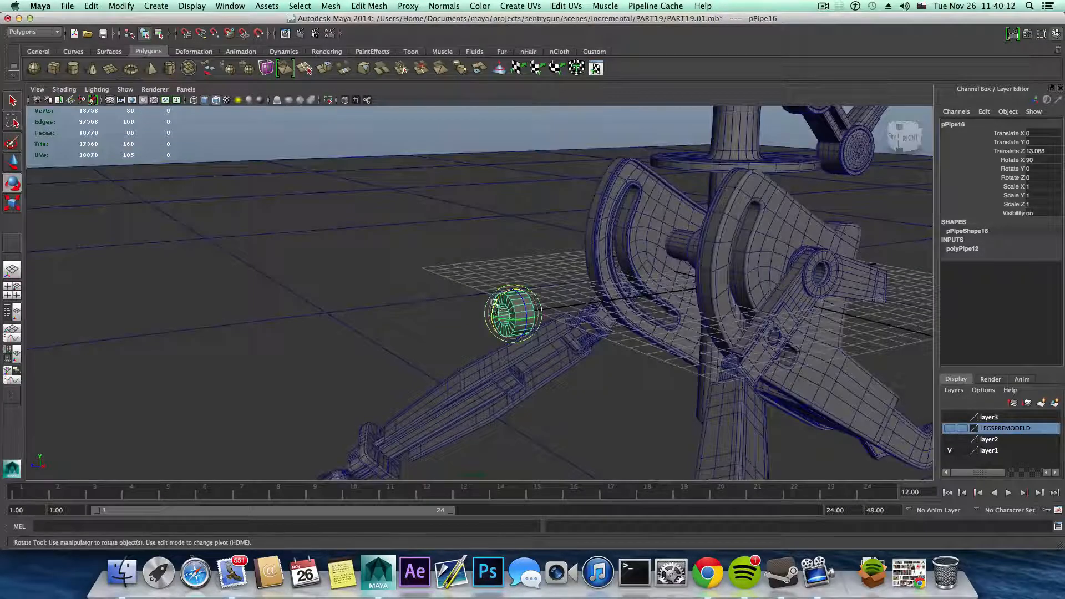
pyautogui.keyDown('alt'); pyautogui.moveTo(675, 289); pyautogui.dragTo(660, 294); pyautogui.keyUp('alt')
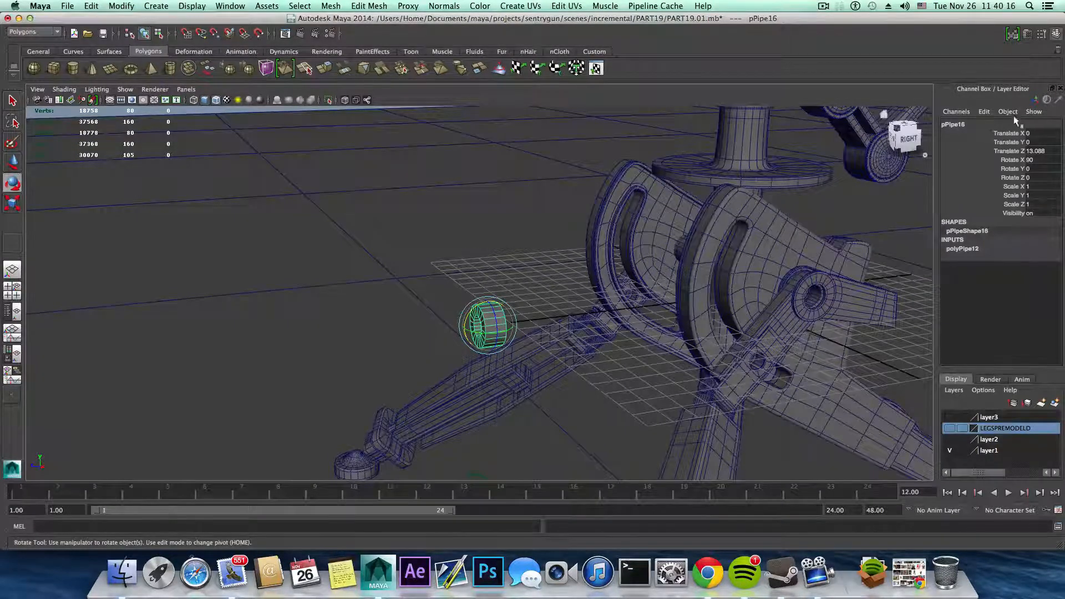
# - Set the pipe's thickness to 0.25 in its construction attributes
pyautogui.click(1027, 34)
pyautogui.click(1027, 34)
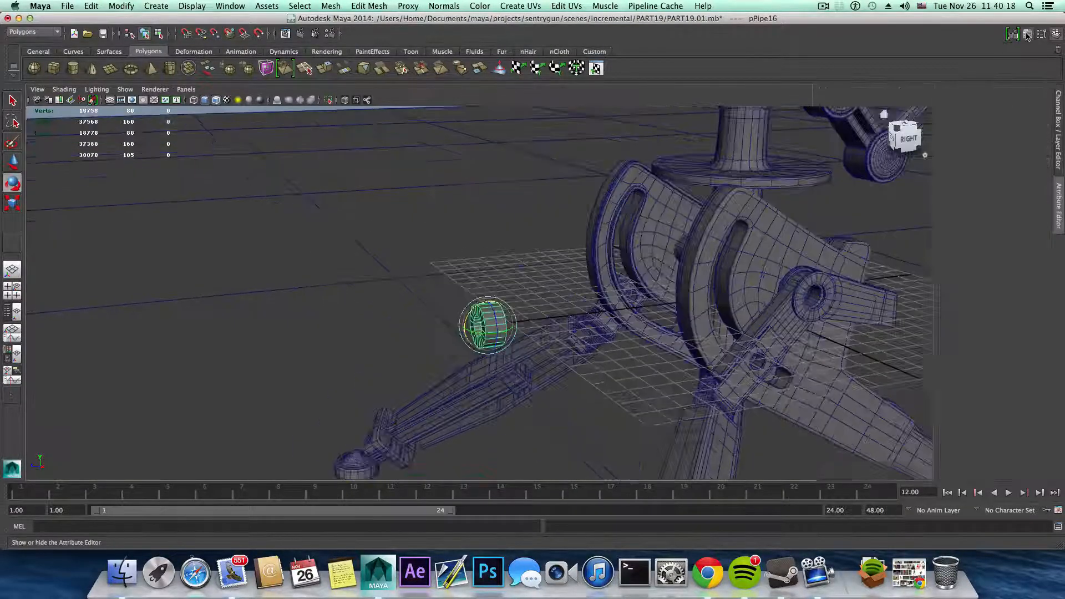
pyautogui.click(1026, 34)
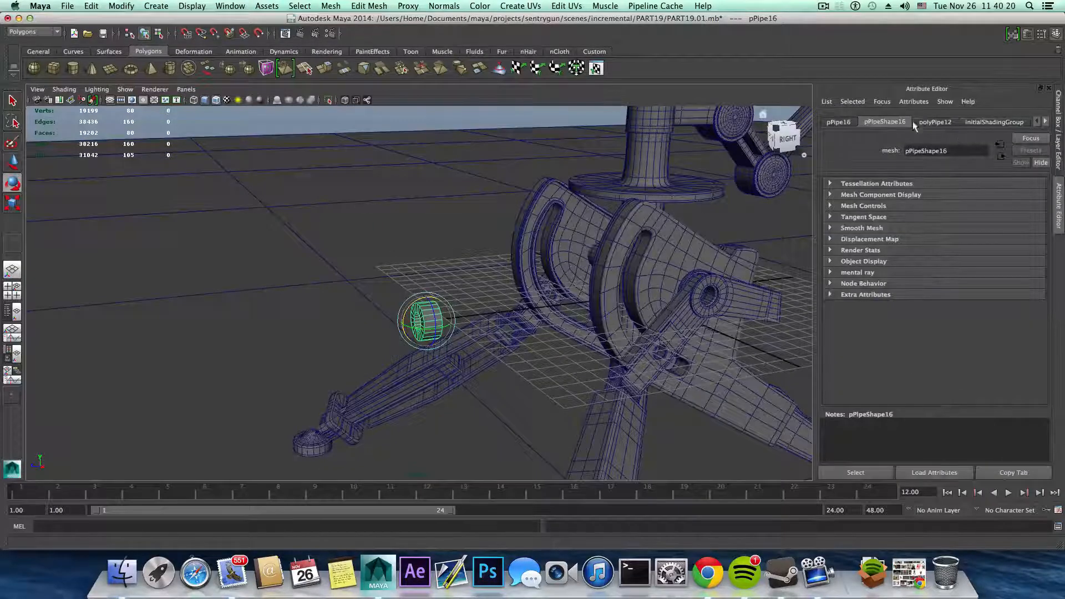
pyautogui.click(934, 122)
pyautogui.keyDown('alt'); pyautogui.moveTo(621, 310); pyautogui.dragTo(710, 305); pyautogui.keyUp('alt')
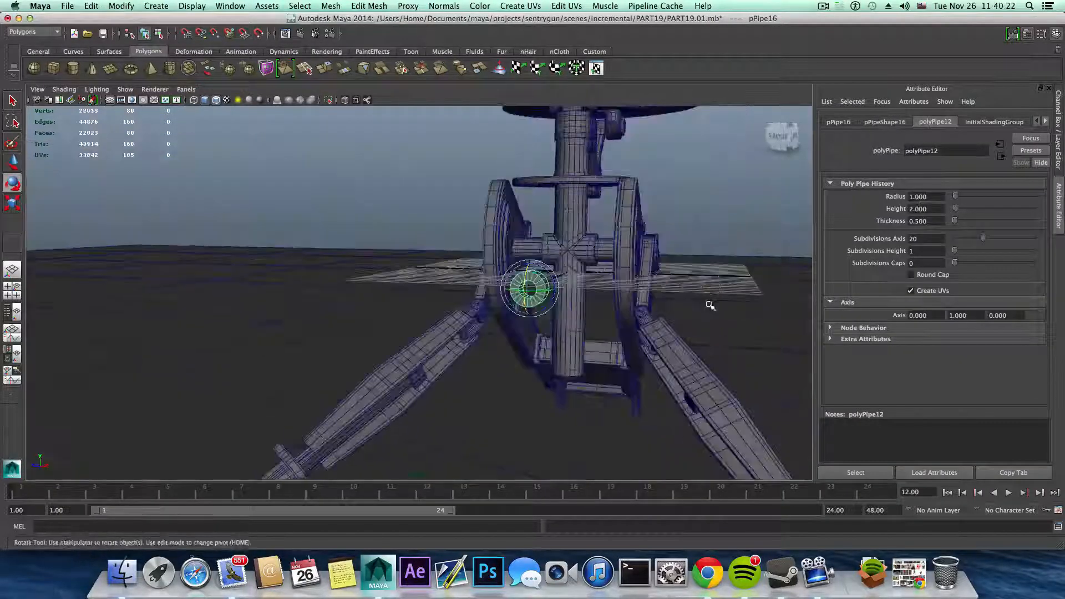
pyautogui.keyDown('alt'); pyautogui.moveTo(710, 305); pyautogui.dragTo(807, 298, button='right'); pyautogui.keyUp('alt')
pyautogui.keyDown('alt'); pyautogui.moveTo(633, 335); pyautogui.dragTo(560, 359, button='middle'); pyautogui.keyUp('alt')
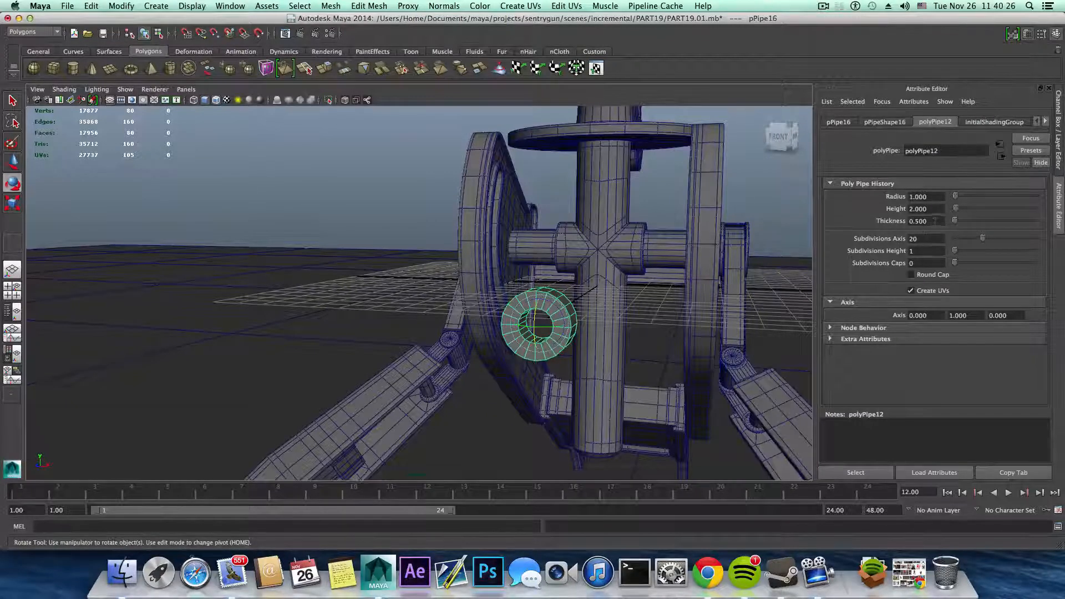
pyautogui.moveTo(934, 222); pyautogui.dragTo(919, 222)
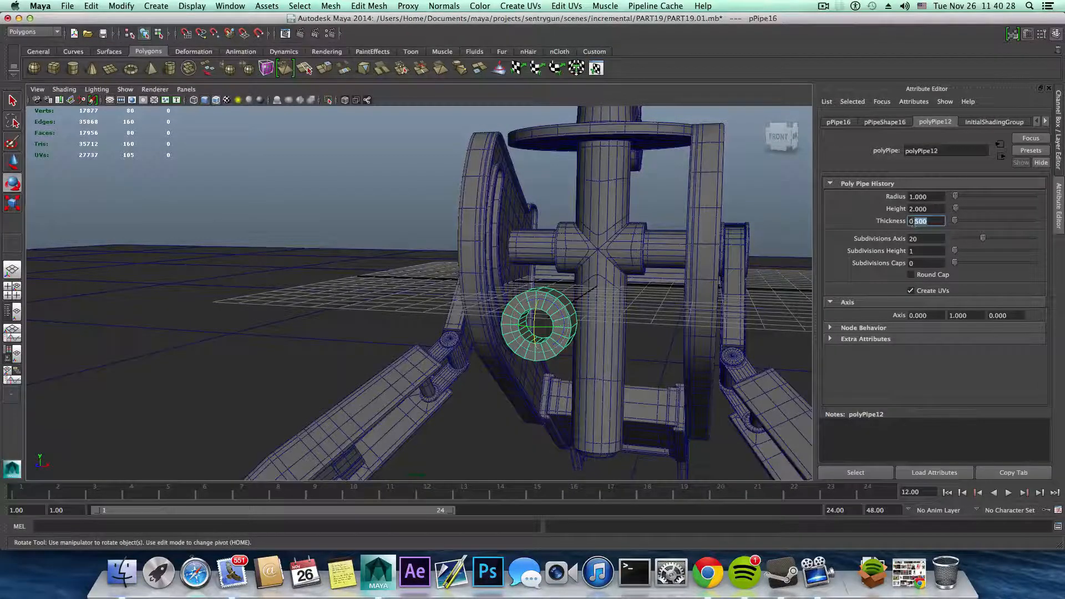
pyautogui.press('Return')
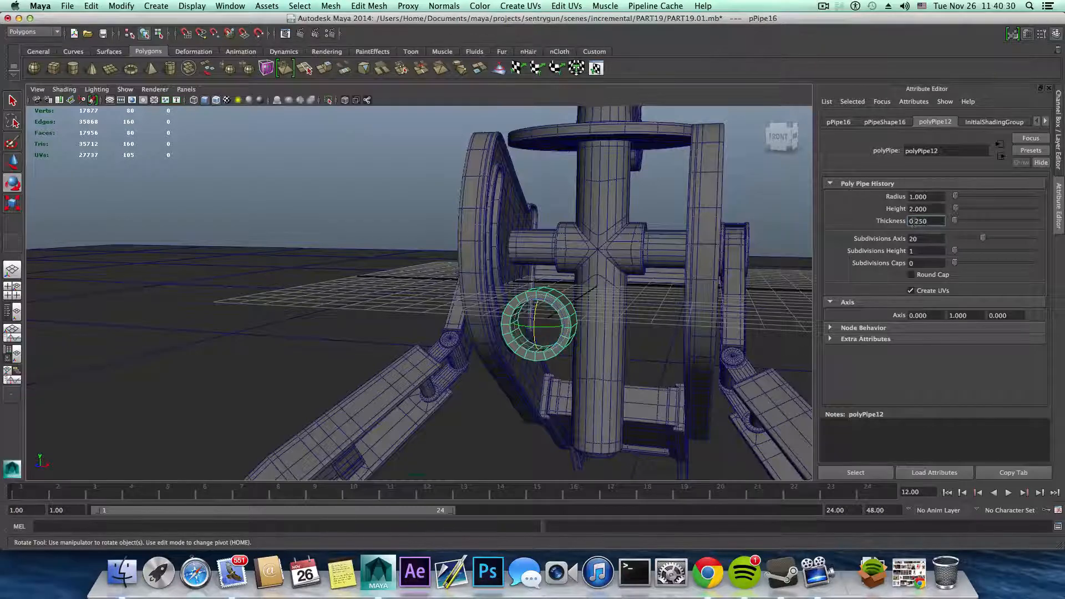
pyautogui.keyDown('alt'); pyautogui.moveTo(627, 321); pyautogui.dragTo(643, 325); pyautogui.keyUp('alt')
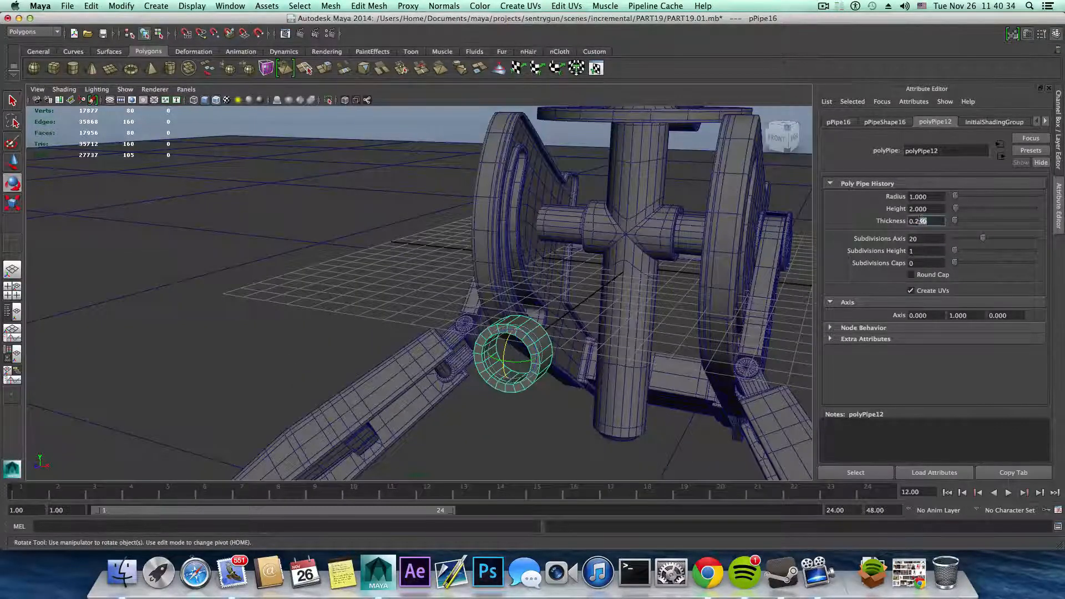
# - Set the pipe's thickness to 0.2 and move it up to about Y 17.54, Z 9.70, in front of the gun's head
pyautogui.press('Return')
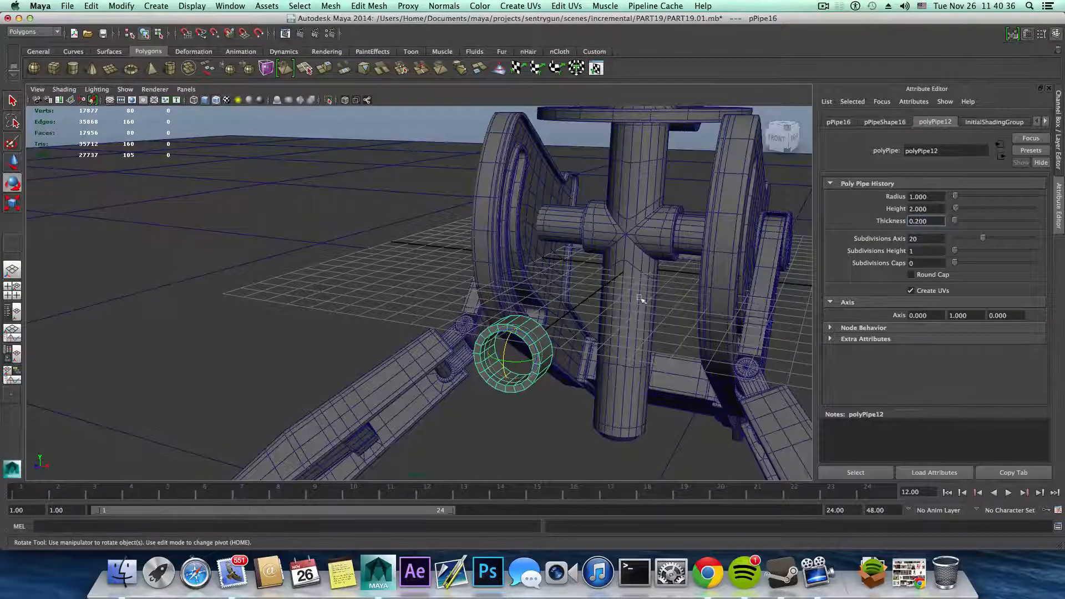
pyautogui.keyDown('alt'); pyautogui.moveTo(641, 304); pyautogui.dragTo(546, 342); pyautogui.keyUp('alt')
pyautogui.press('r')
pyautogui.keyDown('alt'); pyautogui.moveTo(546, 343); pyautogui.dragTo(444, 327, button='right'); pyautogui.keyUp('alt')
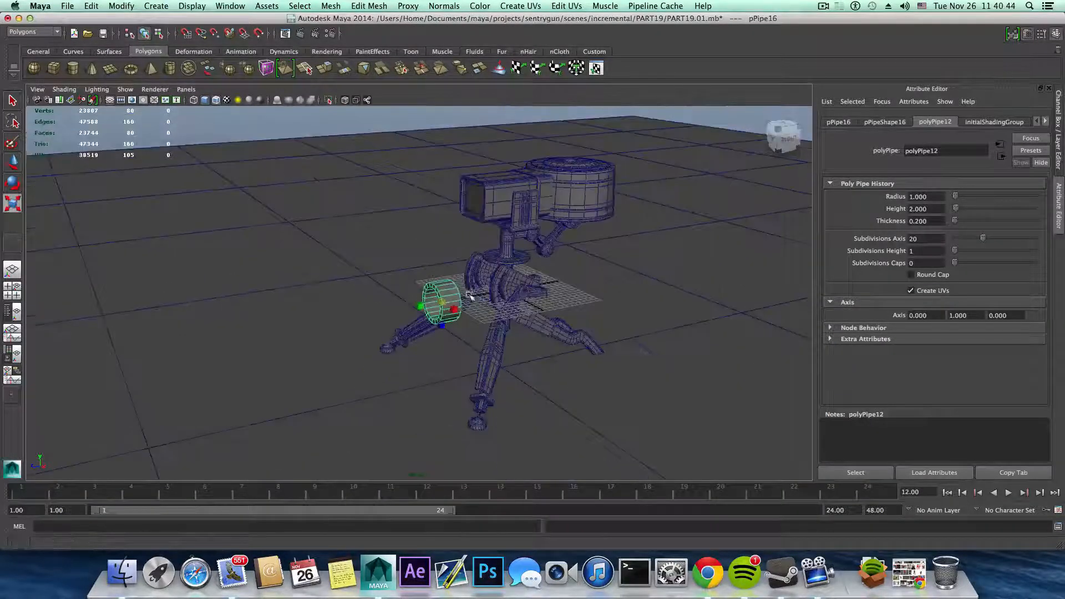
pyautogui.press('w')
pyautogui.moveTo(441, 327); pyautogui.dragTo(441, 225)
pyautogui.keyDown('alt'); pyautogui.moveTo(442, 225); pyautogui.dragTo(583, 244, button='right'); pyautogui.keyUp('alt')
pyautogui.keyDown('alt'); pyautogui.moveTo(510, 236); pyautogui.dragTo(549, 213); pyautogui.keyUp('alt')
pyautogui.keyDown('alt'); pyautogui.moveTo(549, 214); pyautogui.dragTo(548, 330, button='middle'); pyautogui.keyUp('alt')
pyautogui.keyDown('alt'); pyautogui.moveTo(538, 277); pyautogui.dragTo(485, 261); pyautogui.keyUp('alt')
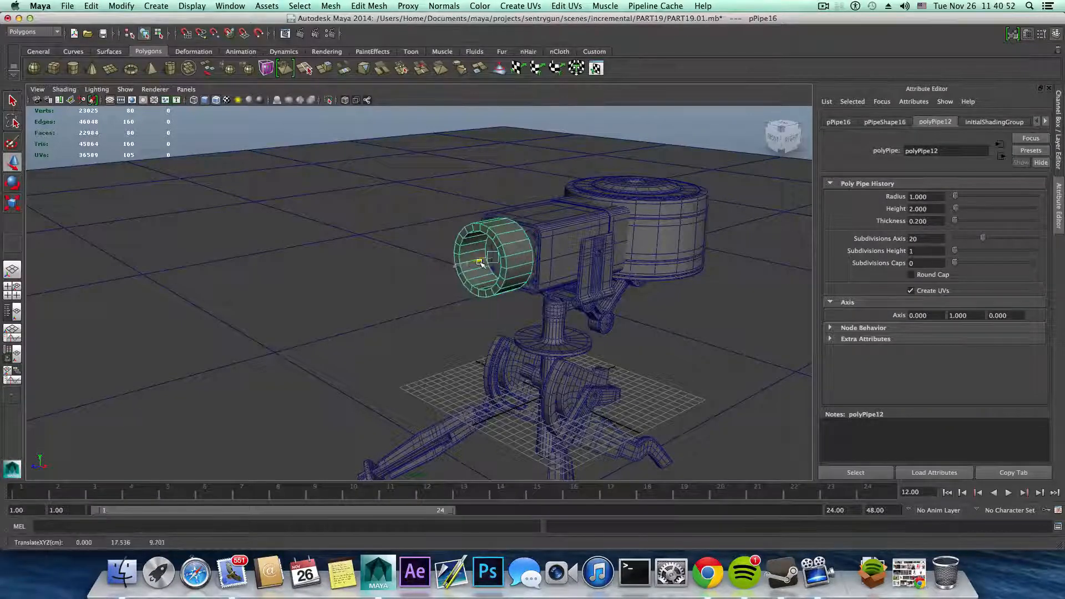
# - Scale the pipe uniformly to about 1.83 and place it low in the head's front opening, at about X 1.24
pyautogui.keyDown('alt'); pyautogui.moveTo(480, 263); pyautogui.dragTo(575, 269, button='right'); pyautogui.keyUp('alt')
pyautogui.press('r')
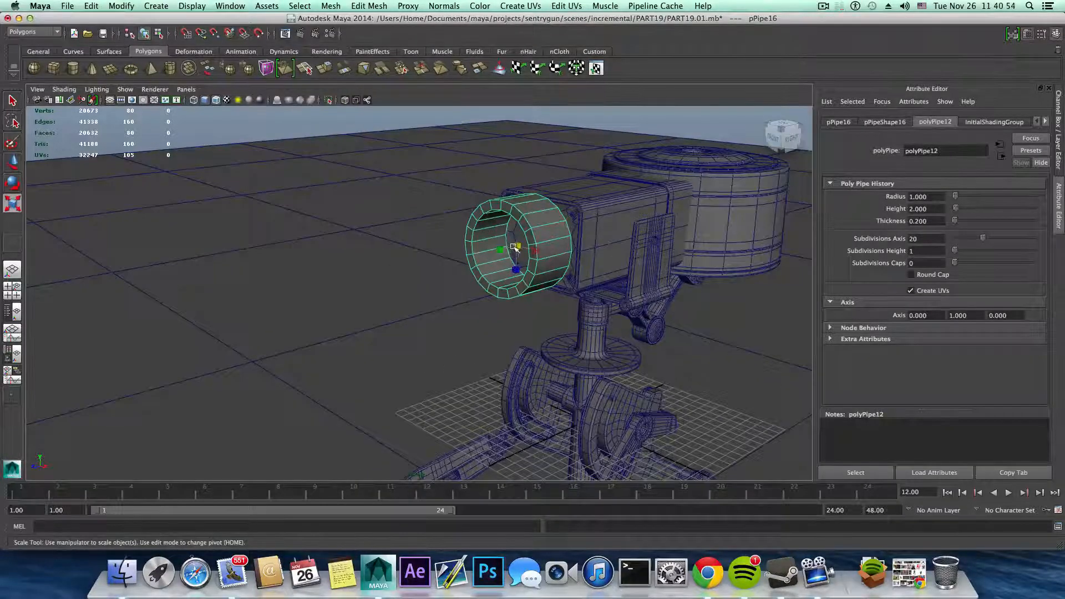
pyautogui.moveTo(515, 247)
pyautogui.mouseDown()
pyautogui.moveTo(491, 250)
pyautogui.moveTo(541, 236)
pyautogui.moveTo(530, 261)
pyautogui.mouseUp()
pyautogui.press('w')
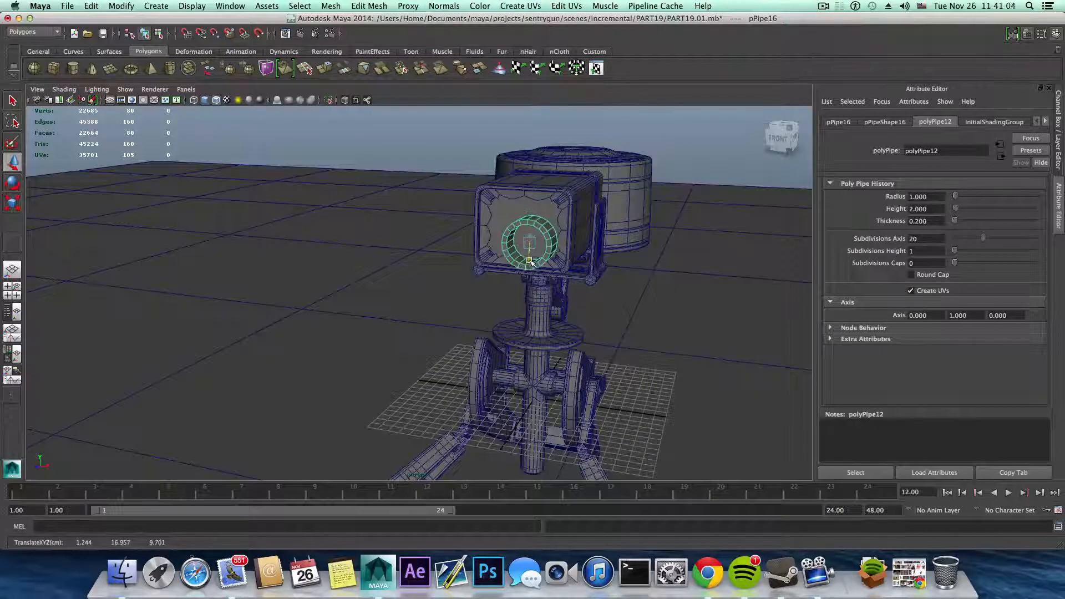
pyautogui.keyDown('alt'); pyautogui.moveTo(530, 265); pyautogui.dragTo(654, 259, button='right'); pyautogui.keyUp('alt')
pyautogui.keyDown('alt'); pyautogui.moveTo(654, 260); pyautogui.dragTo(567, 255); pyautogui.keyUp('alt')
pyautogui.press('r')
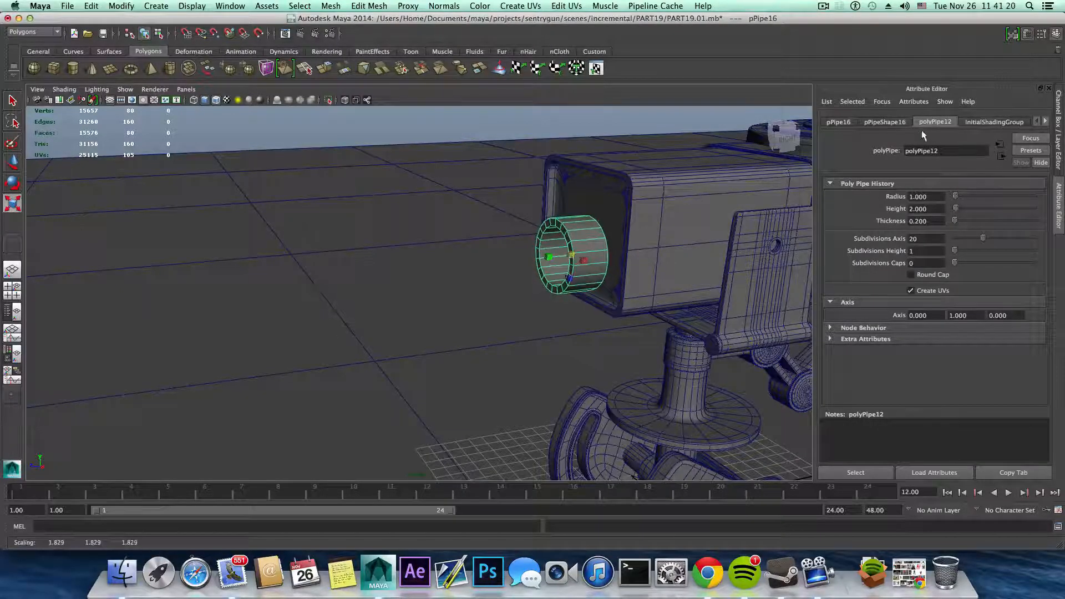
# - Set the pipe's thickness to 0.17 in its construction attributes
pyautogui.click(902, 123)
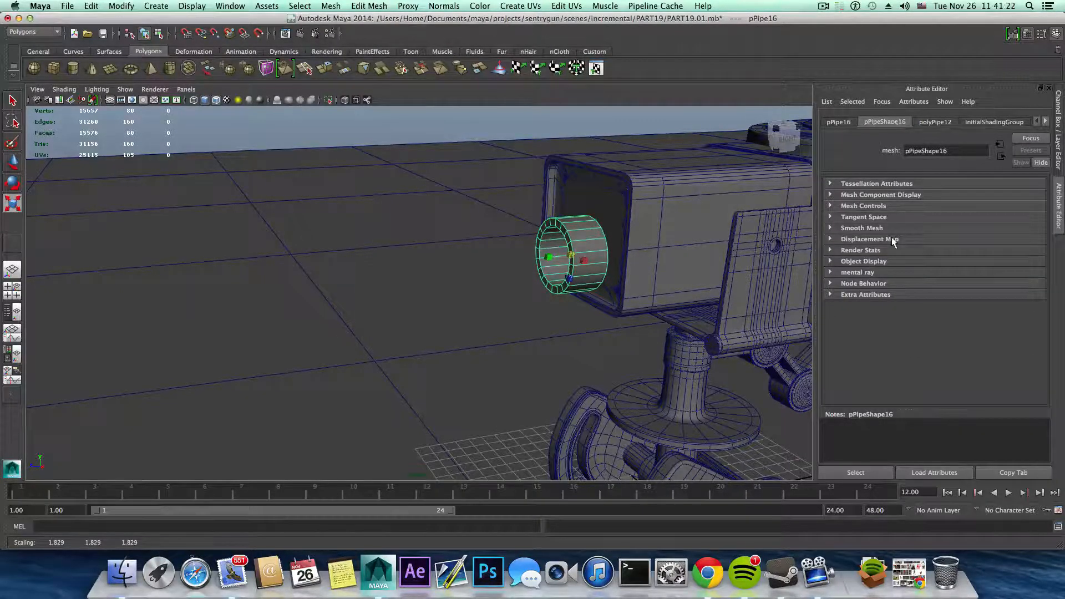
pyautogui.click(934, 121)
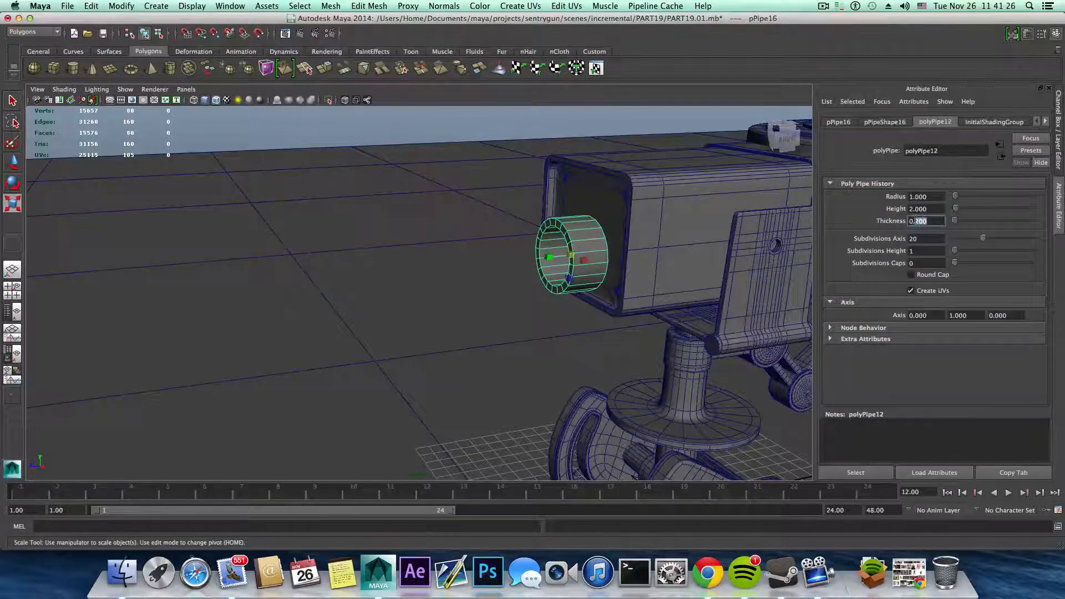
pyautogui.write('17')
pyautogui.press('Return')
# - Lengthen the pipe by moving all the vertices of its front end forward to about Z 13.62
pyautogui.keyDown('alt'); pyautogui.moveTo(582, 225); pyautogui.dragTo(555, 242); pyautogui.keyUp('alt')
pyautogui.press('F8')
pyautogui.press('F8')
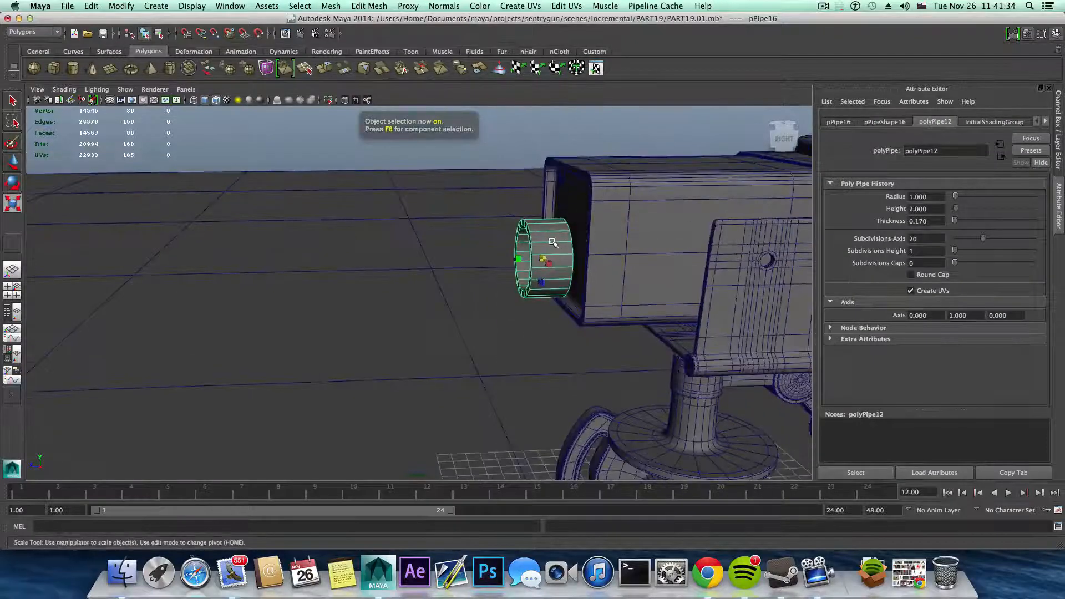
pyautogui.moveTo(553, 242); pyautogui.dragTo(514, 244, button='right')
pyautogui.keyDown('alt'); pyautogui.moveTo(523, 243); pyautogui.dragTo(493, 233); pyautogui.keyUp('alt')
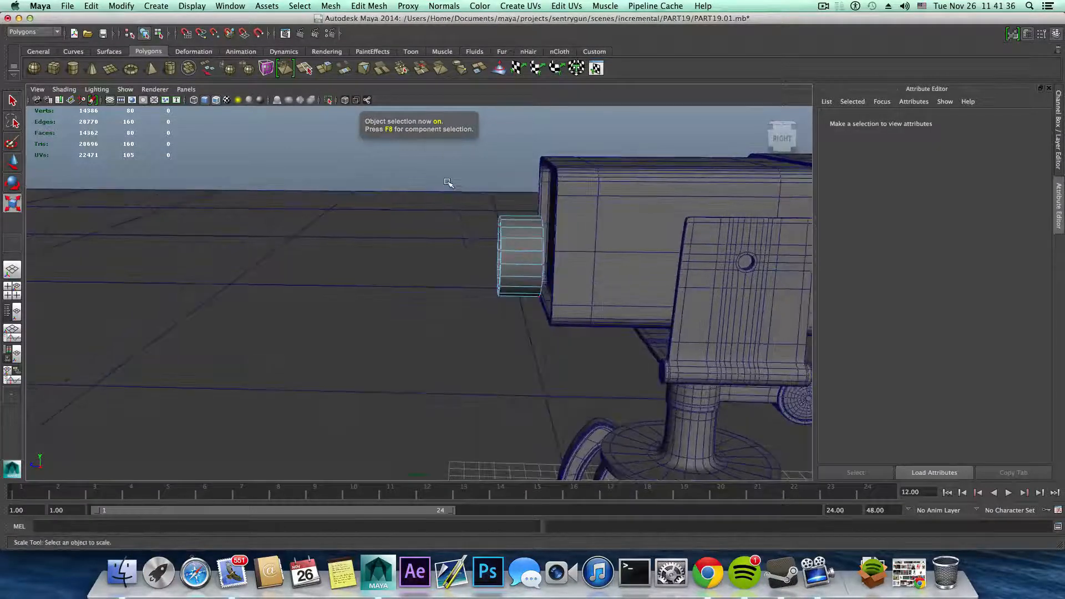
pyautogui.moveTo(449, 185); pyautogui.dragTo(504, 319)
pyautogui.press('w')
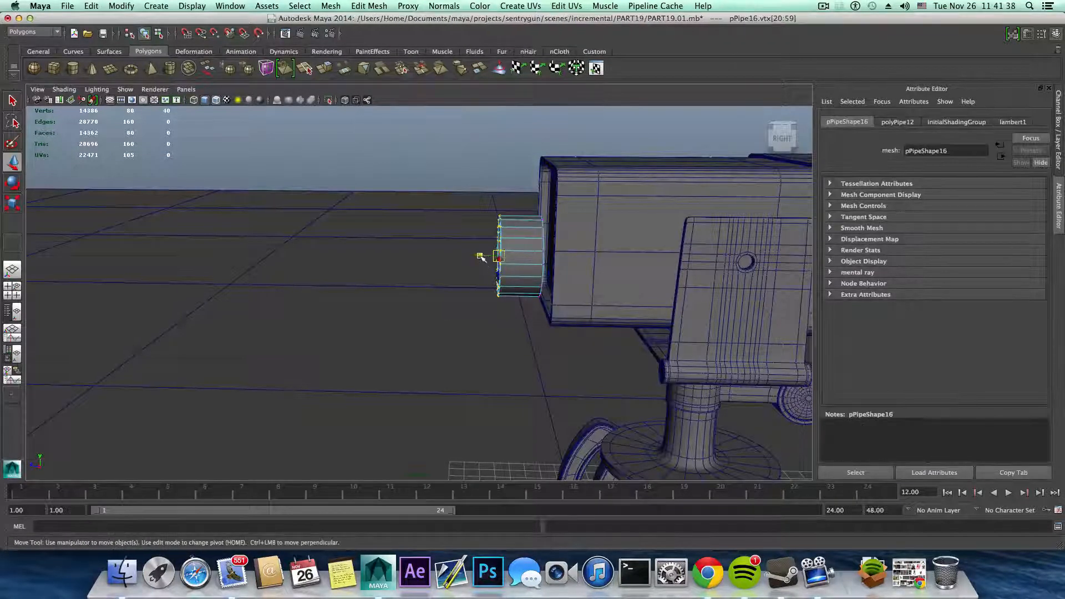
pyautogui.moveTo(480, 257); pyautogui.dragTo(392, 245)
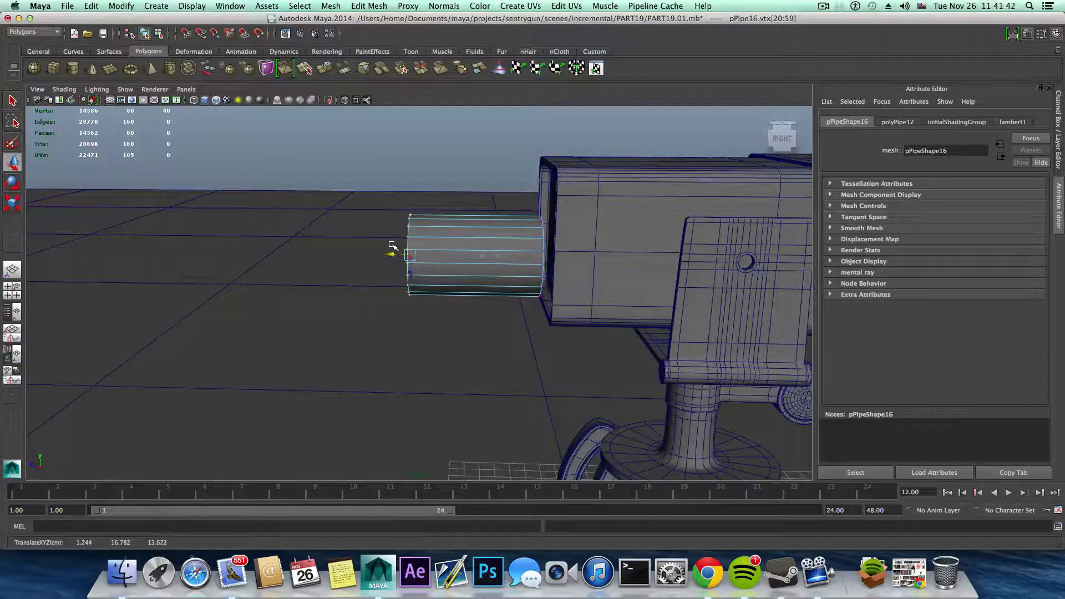
pyautogui.keyDown('alt'); pyautogui.moveTo(390, 245); pyautogui.dragTo(455, 291, button='right'); pyautogui.keyUp('alt')
# - Delete the ring of cap faces on the pipe's rear end, facing the gun's head
pyautogui.press('F8')
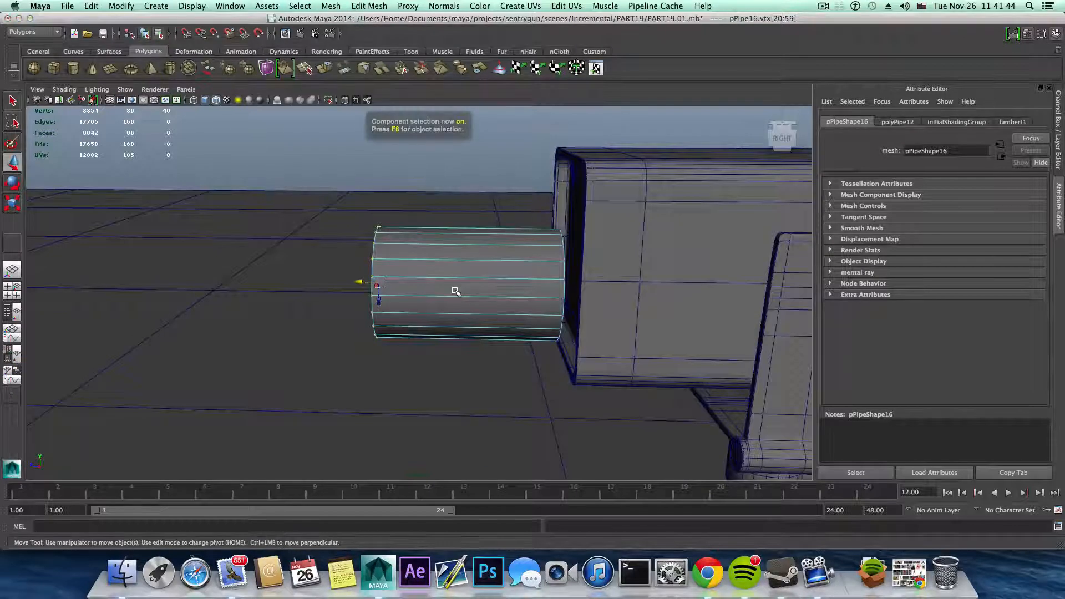
pyautogui.moveTo(506, 283); pyautogui.dragTo(340, 280)
pyautogui.moveTo(332, 253); pyautogui.dragTo(339, 266, button='right')
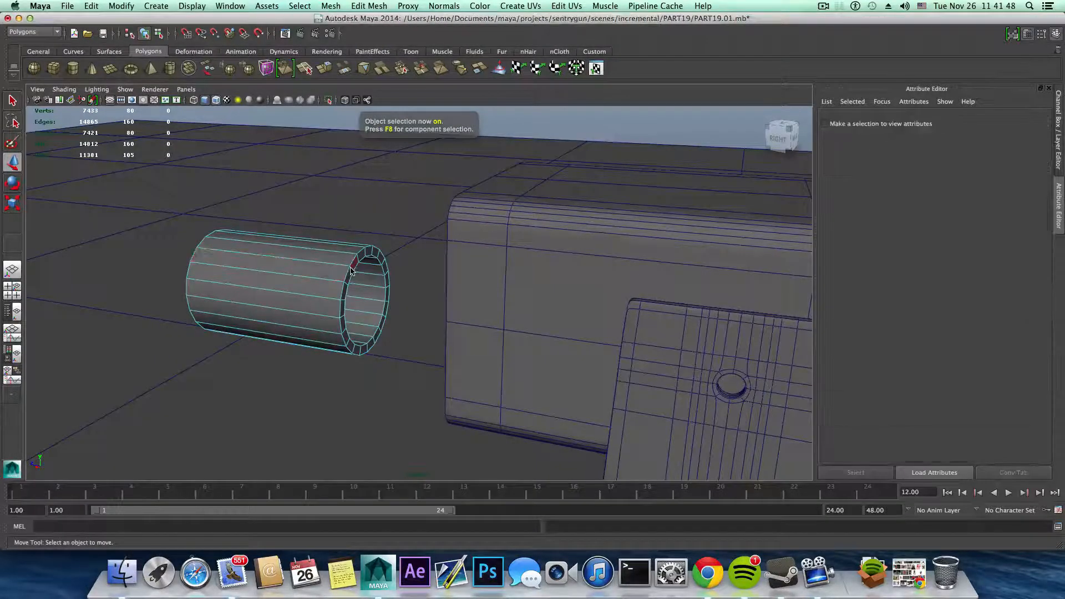
pyautogui.click(341, 270)
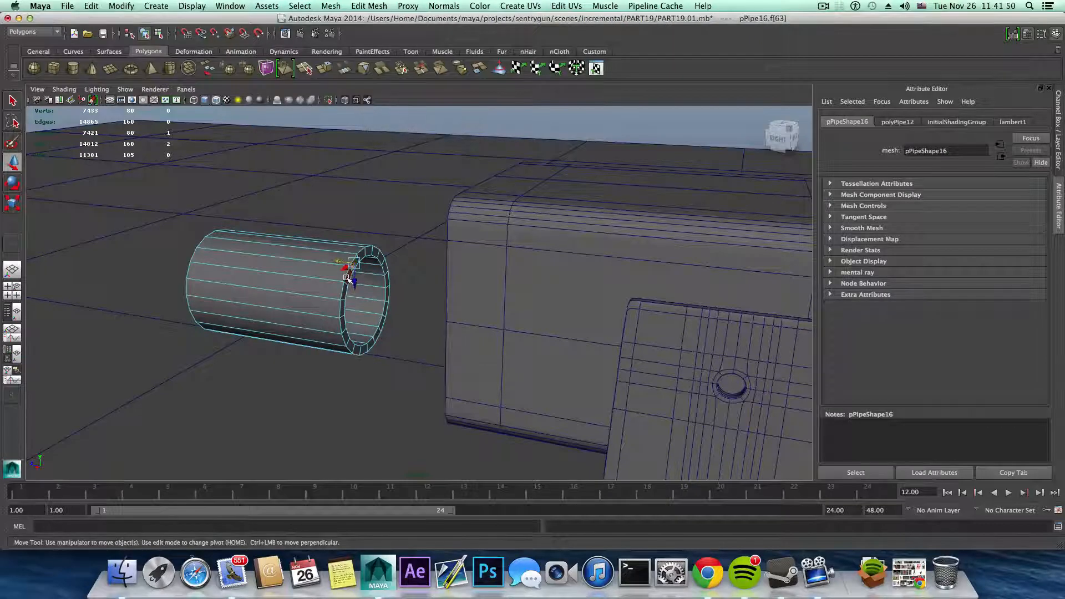
pyautogui.doubleClick(347, 280)
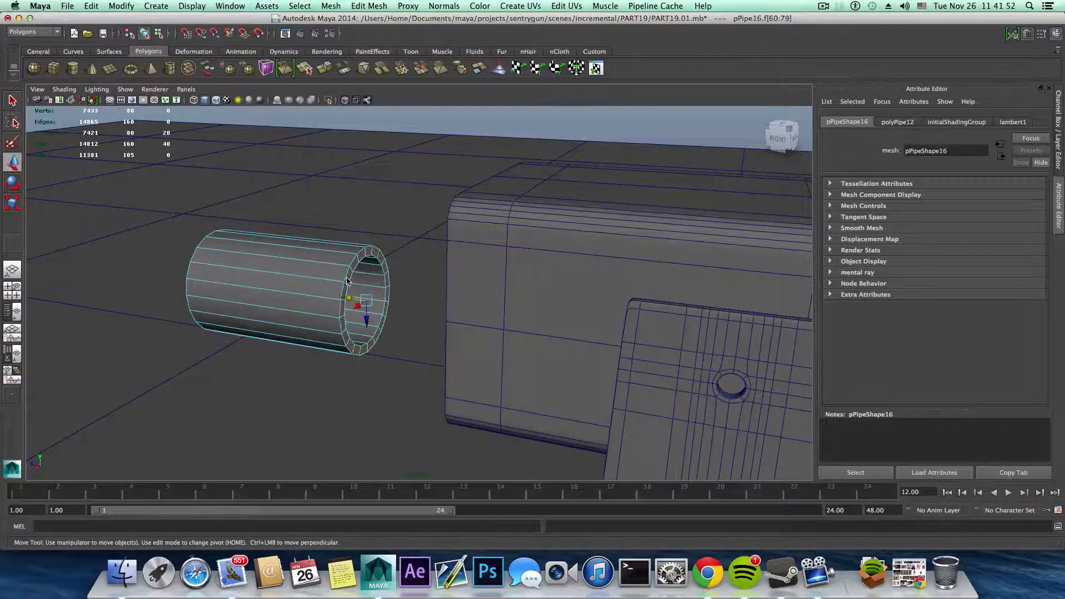
pyautogui.press('Delete')
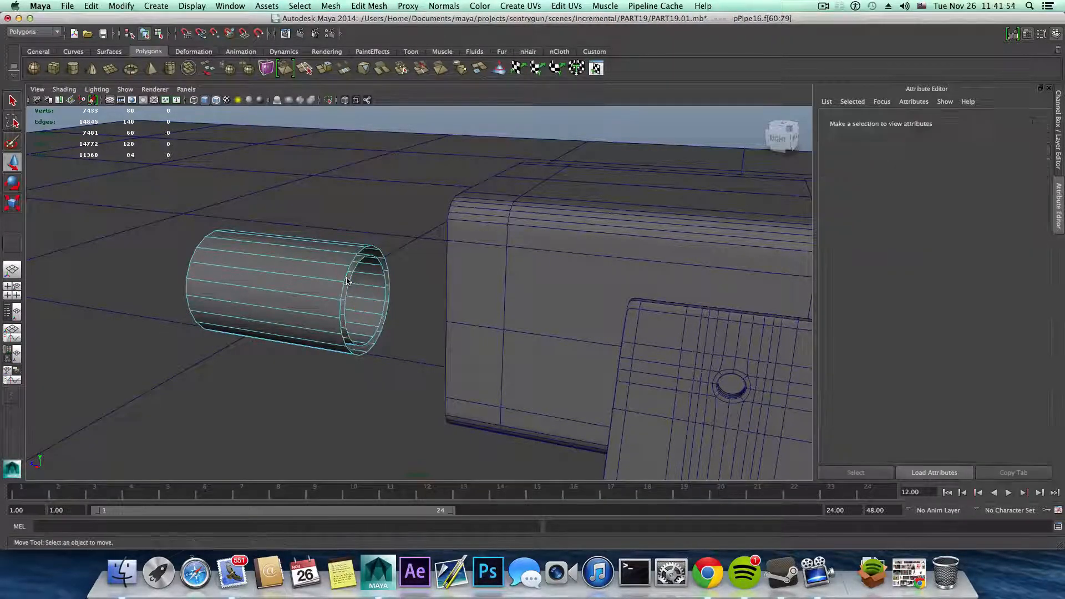
# - Move the outer ring of vertices at the pipe's open rear end back toward the head, to about Z 11.06
pyautogui.rightClick(346, 270)
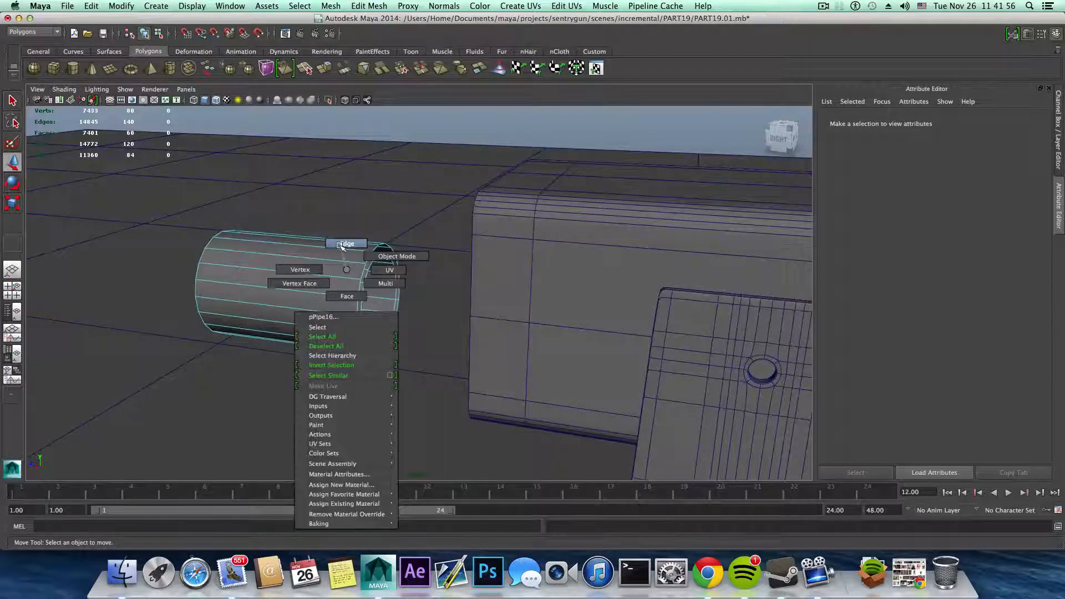
pyautogui.click(300, 270)
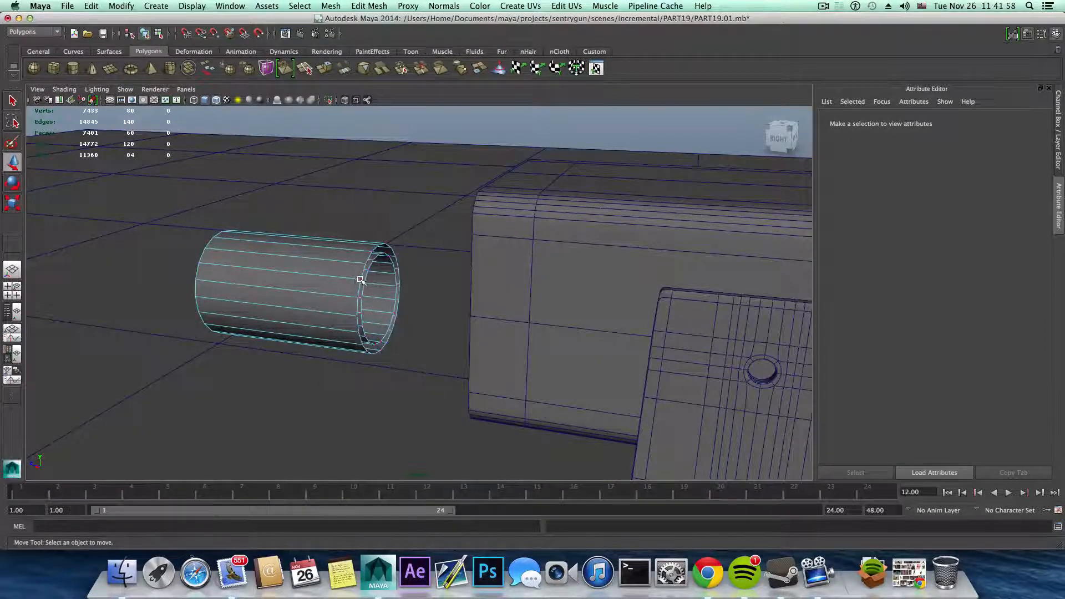
pyautogui.click(358, 278)
pyautogui.scroll(5, 357, 291)
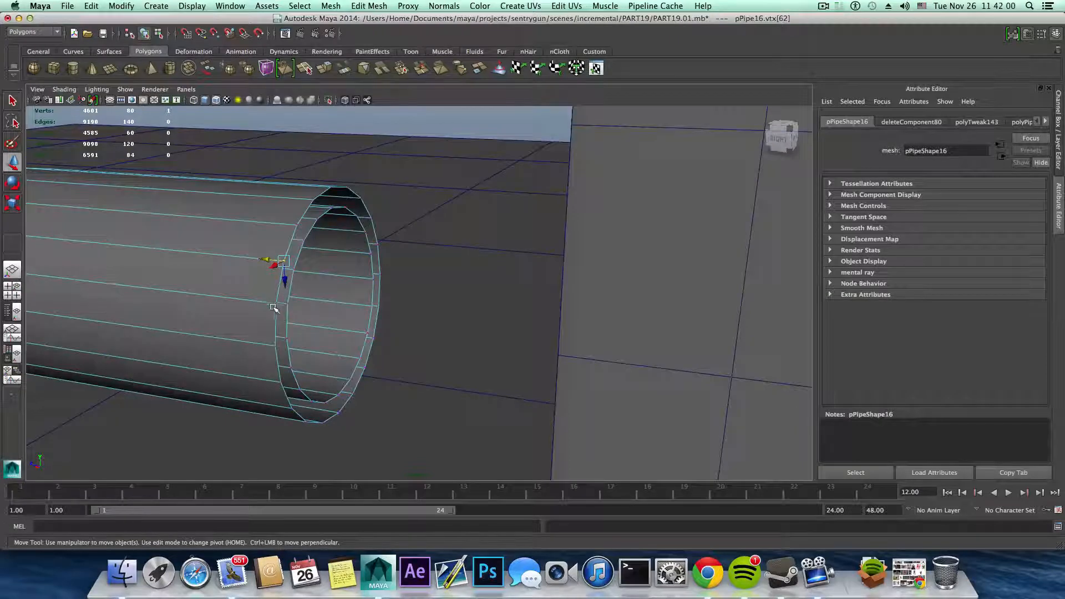
pyautogui.doubleClick(316, 308)
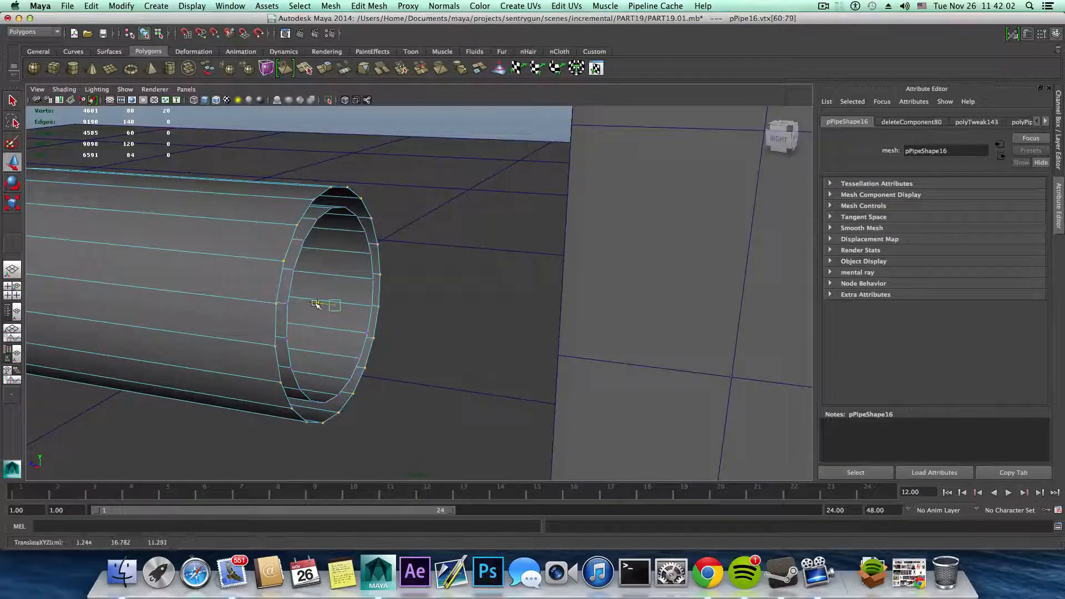
pyautogui.moveTo(328, 307); pyautogui.dragTo(329, 306)
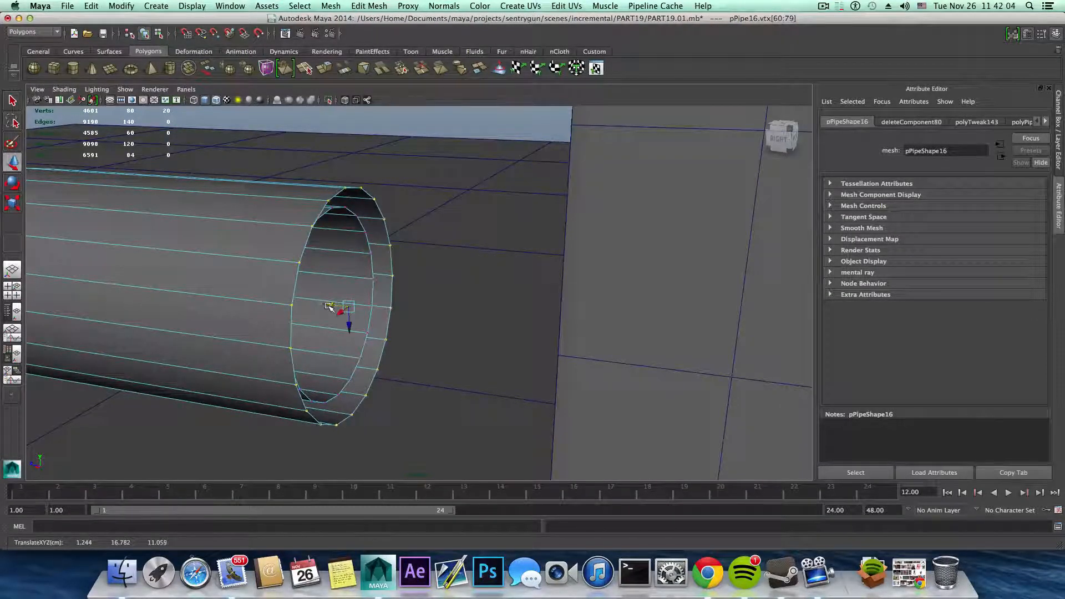
pyautogui.press('F8')
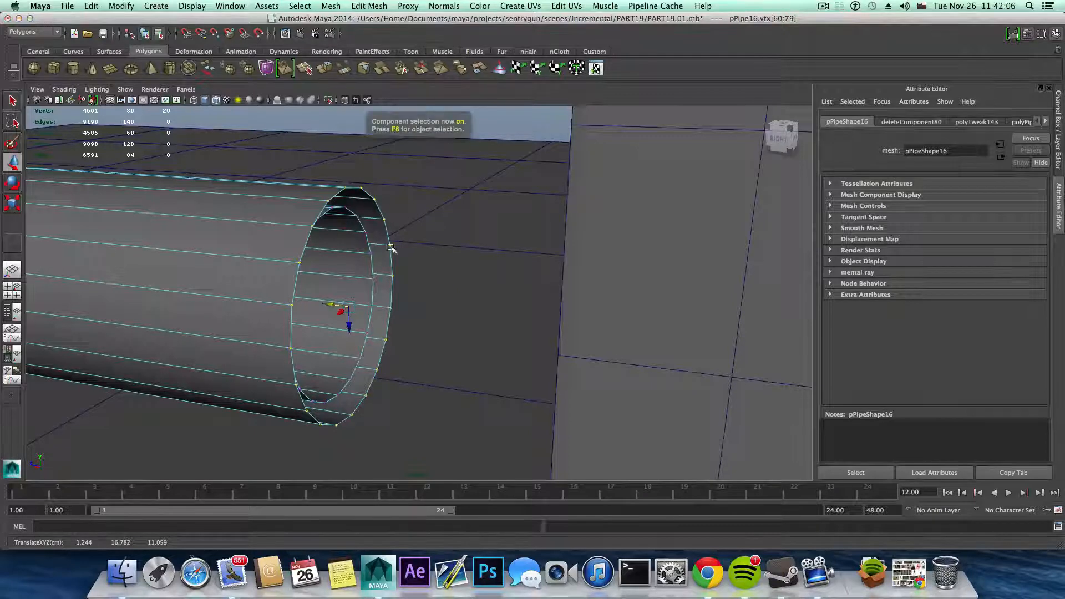
pyautogui.press('F8')
pyautogui.keyDown('alt'); pyautogui.moveTo(390, 249); pyautogui.dragTo(411, 254); pyautogui.keyUp('alt')
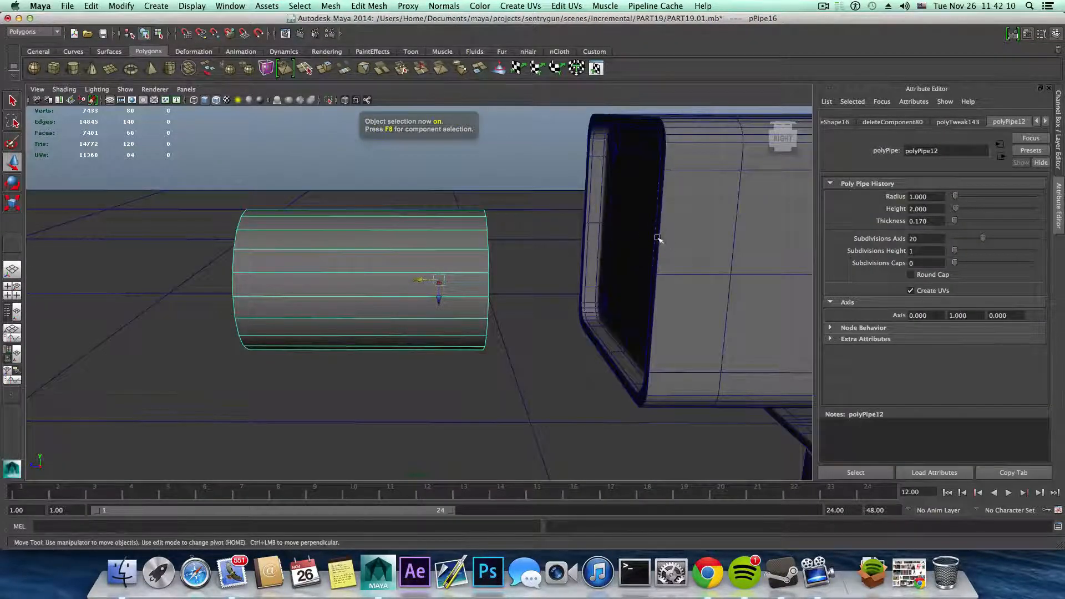
# - Try to insert edge loops along the pipe with the current multiple-loop setting of 10, and undo the insertion
pyautogui.click(657, 238)
pyautogui.moveTo(613, 293)
pyautogui.keyDown('alt'); pyautogui.mouseDown()
pyautogui.moveTo(639, 301)
pyautogui.moveTo(602, 295)
pyautogui.mouseUp(); pyautogui.keyUp('alt')
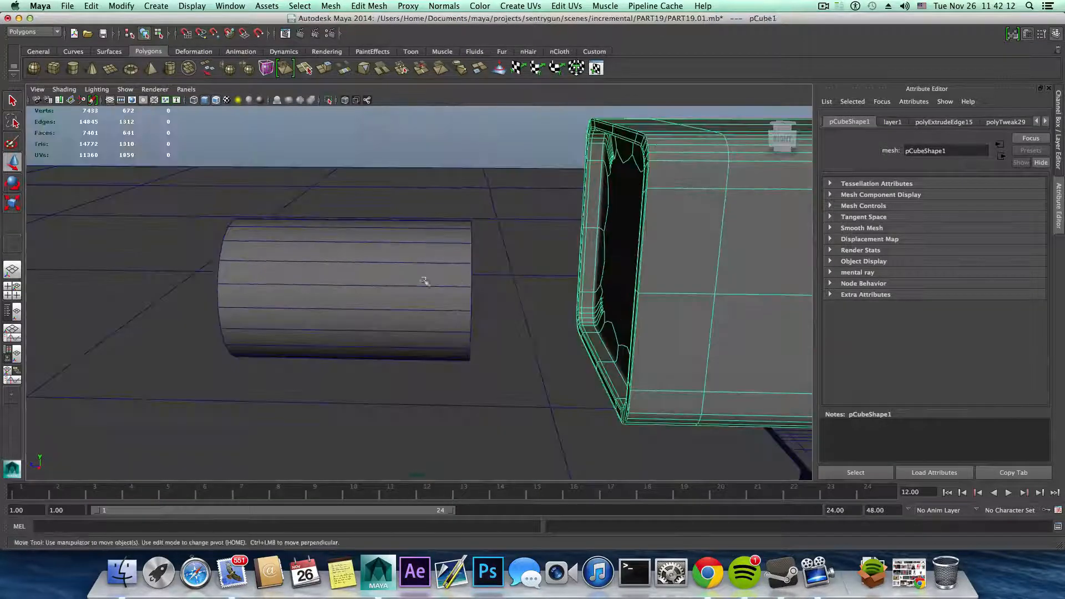
pyautogui.keyDown('alt'); pyautogui.moveTo(424, 282); pyautogui.dragTo(458, 291); pyautogui.keyUp('alt')
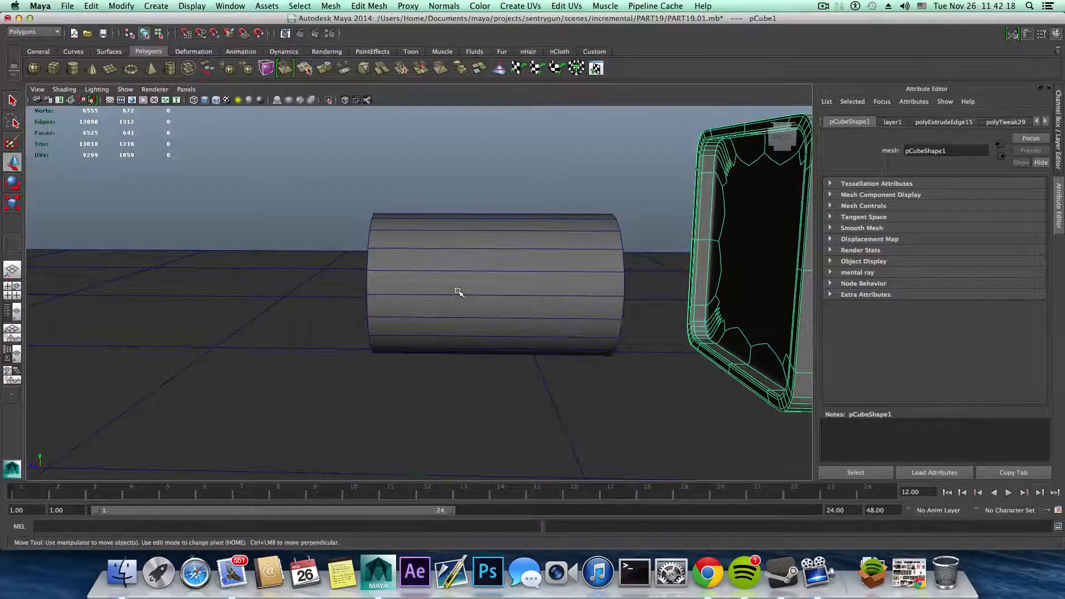
pyautogui.press('F8')
pyautogui.click(459, 292)
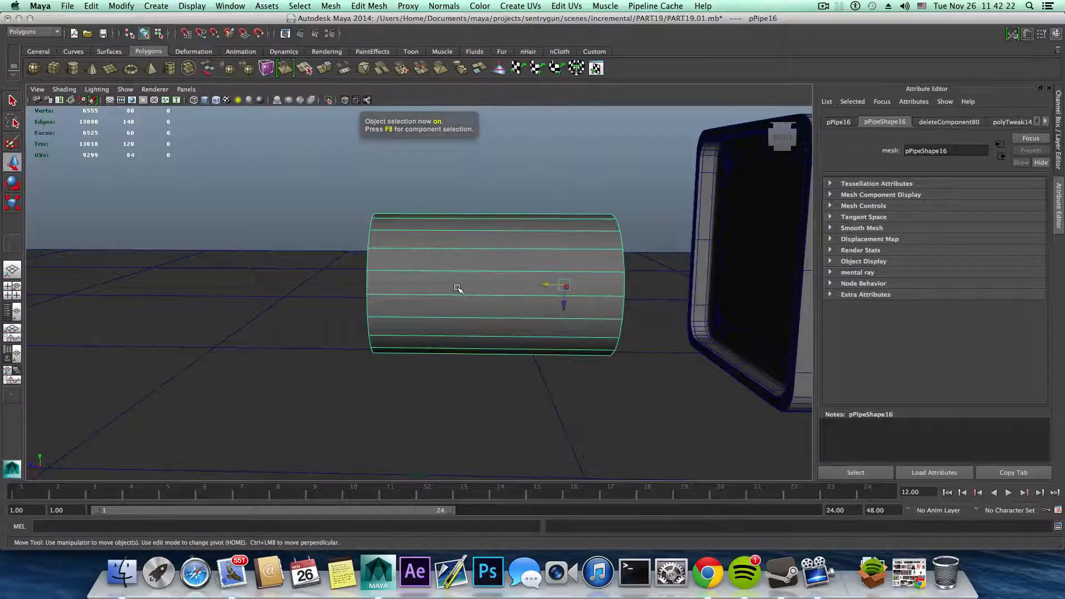
pyautogui.keyDown('shift'); pyautogui.moveTo(458, 289); pyautogui.dragTo(430, 300, button='right'); pyautogui.keyUp('shift')
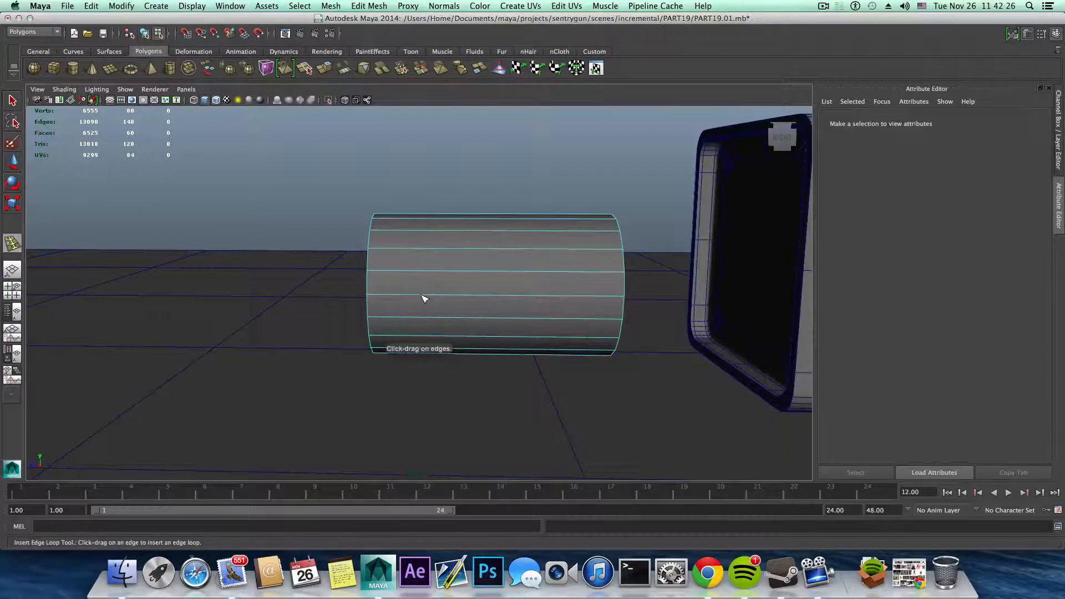
pyautogui.keyDown('alt'); pyautogui.moveTo(423, 299); pyautogui.dragTo(442, 299, button='middle'); pyautogui.keyUp('alt')
pyautogui.moveTo(449, 300); pyautogui.dragTo(451, 306)
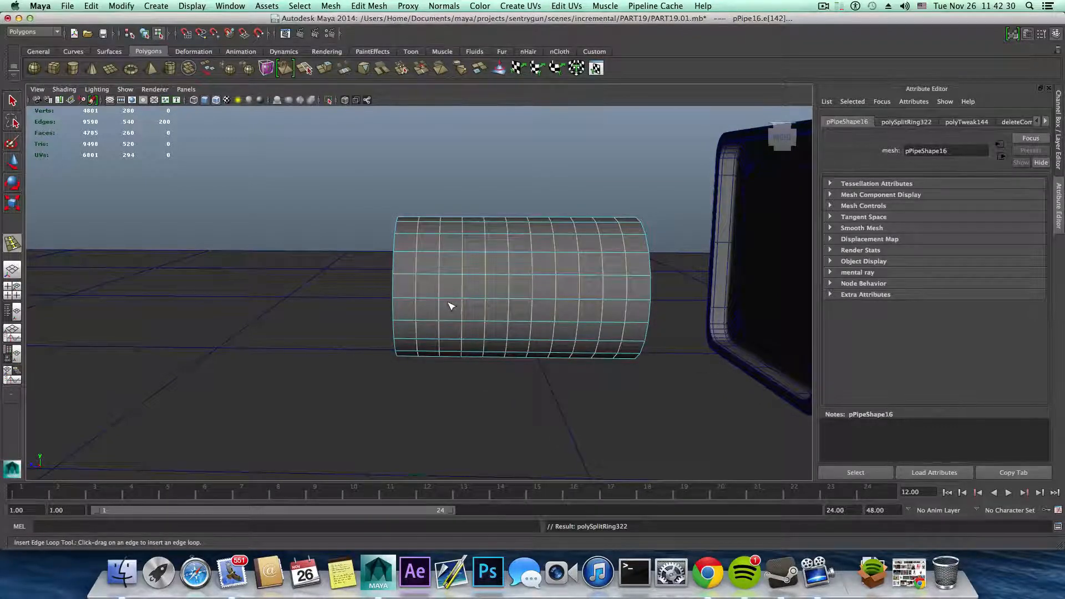
pyautogui.hotkey('ctrl', 'z')
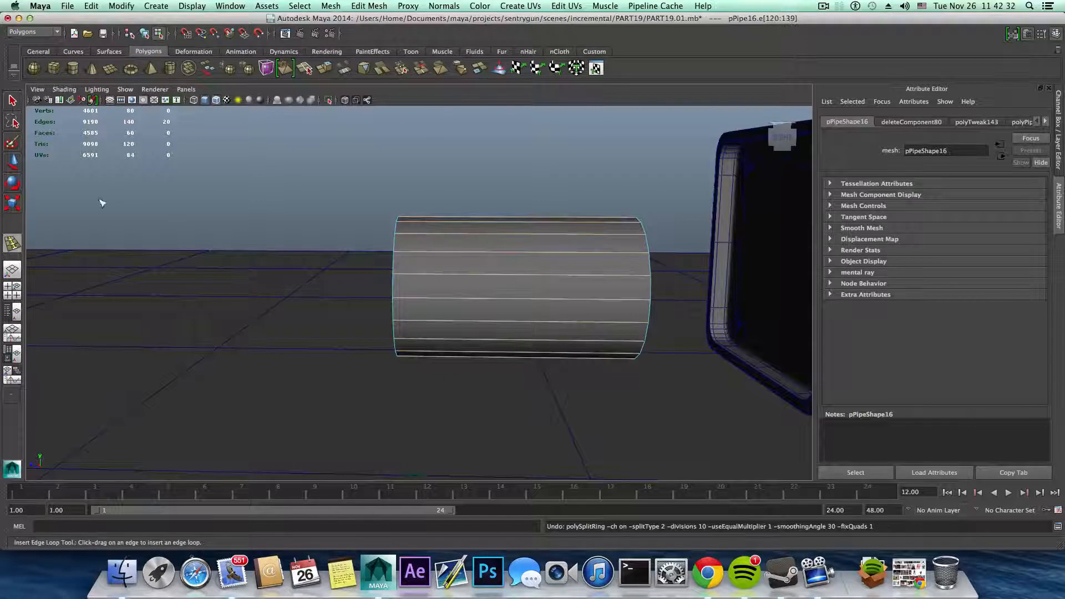
# - Start the Insert Edge Loop tool on the pipe and reset its settings to the defaults
pyautogui.press('F8')
pyautogui.click(453, 271)
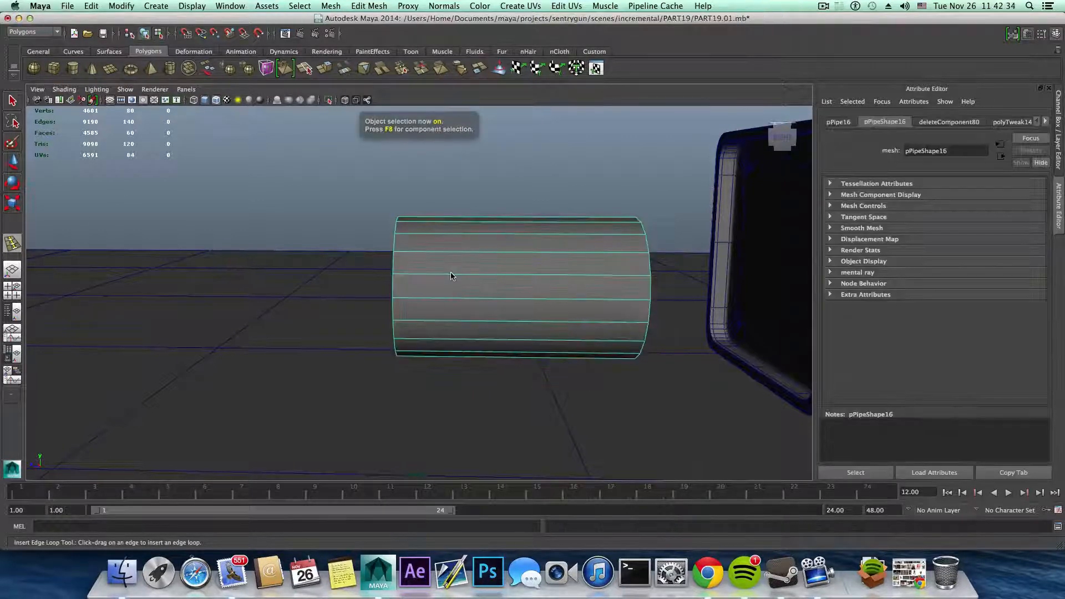
pyautogui.keyDown('shift'); pyautogui.moveTo(454, 269); pyautogui.dragTo(431, 280, button='right'); pyautogui.keyUp('shift')
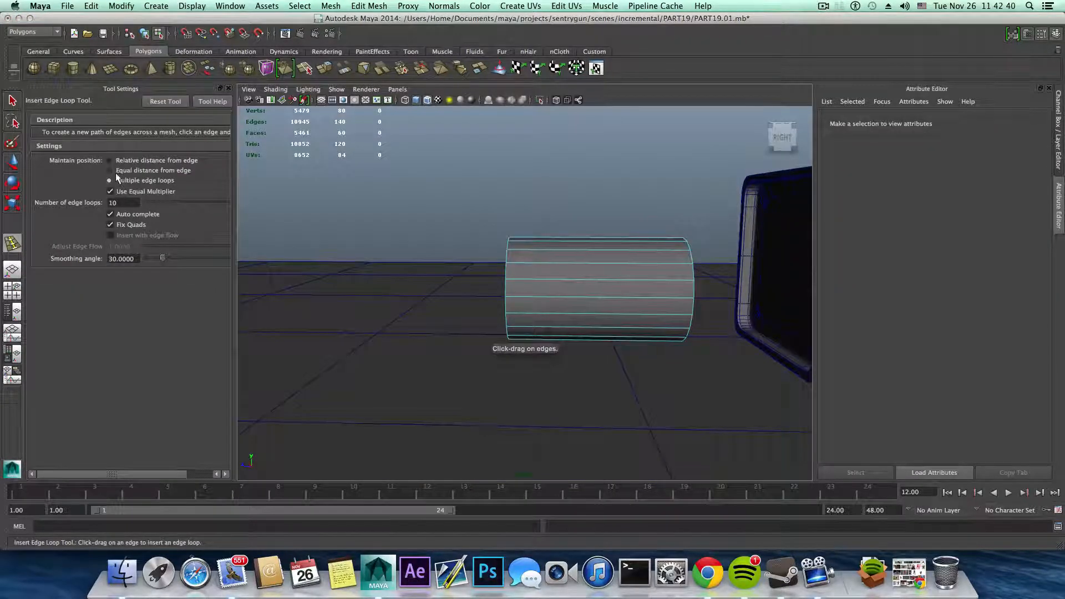
pyautogui.click(169, 103)
# - Insert two closely spaced pairs of edge loops near the pipe's front end to bound a narrow band
pyautogui.moveTo(546, 300); pyautogui.dragTo(621, 304)
pyautogui.scroll(3, 549, 302)
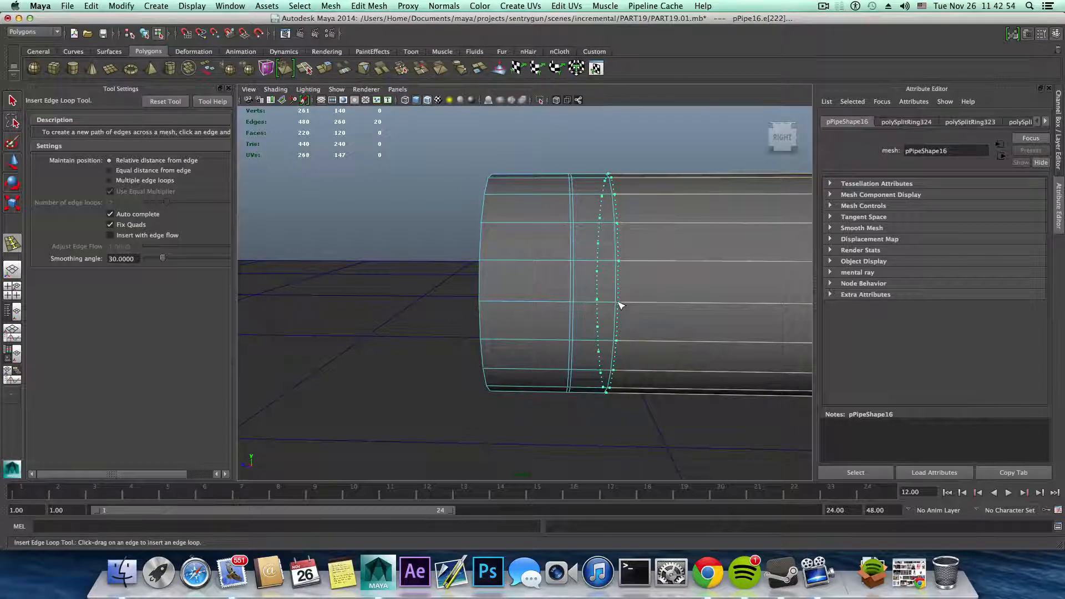
pyautogui.moveTo(618, 304); pyautogui.dragTo(595, 298)
pyautogui.keyDown('alt'); pyautogui.moveTo(595, 297); pyautogui.dragTo(555, 309, button='middle'); pyautogui.keyUp('alt')
pyautogui.keyDown('alt'); pyautogui.moveTo(555, 309); pyautogui.dragTo(542, 300); pyautogui.keyUp('alt')
# - Delete twelve adjoining outer faces across the top and both sides of the narrow band near the pipe's front end
pyautogui.moveTo(542, 300); pyautogui.dragTo(537, 326, button='right')
pyautogui.press('q')
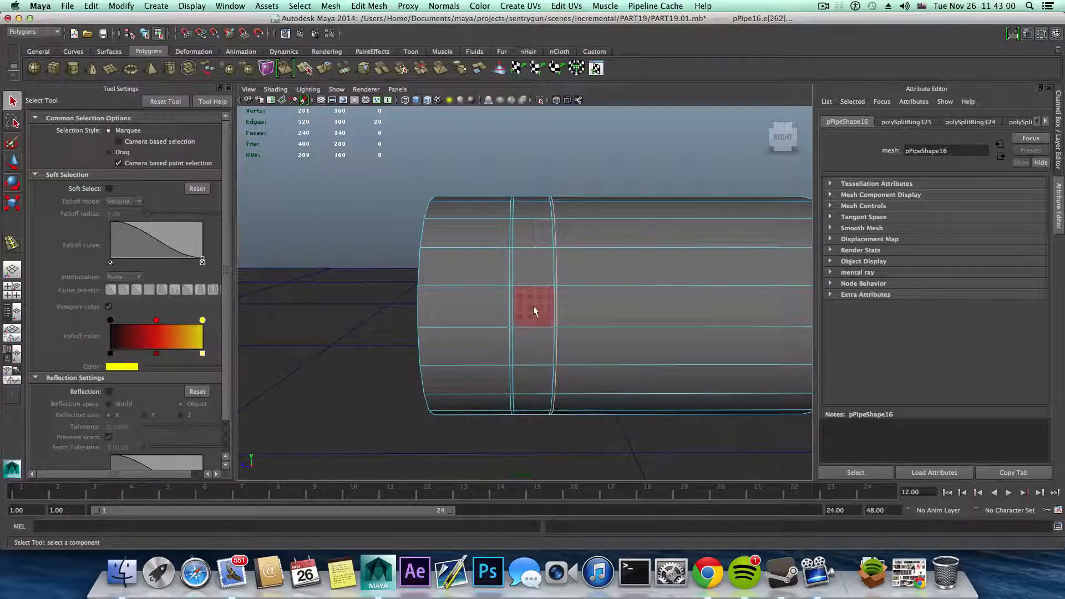
pyautogui.click(533, 304)
pyautogui.keyDown('alt'); pyautogui.moveTo(532, 304); pyautogui.dragTo(510, 287); pyautogui.keyUp('alt')
pyautogui.keyDown('shift'); pyautogui.click(543, 305); pyautogui.keyUp('shift')
pyautogui.keyDown('shift'); pyautogui.click(539, 275); pyautogui.keyUp('shift')
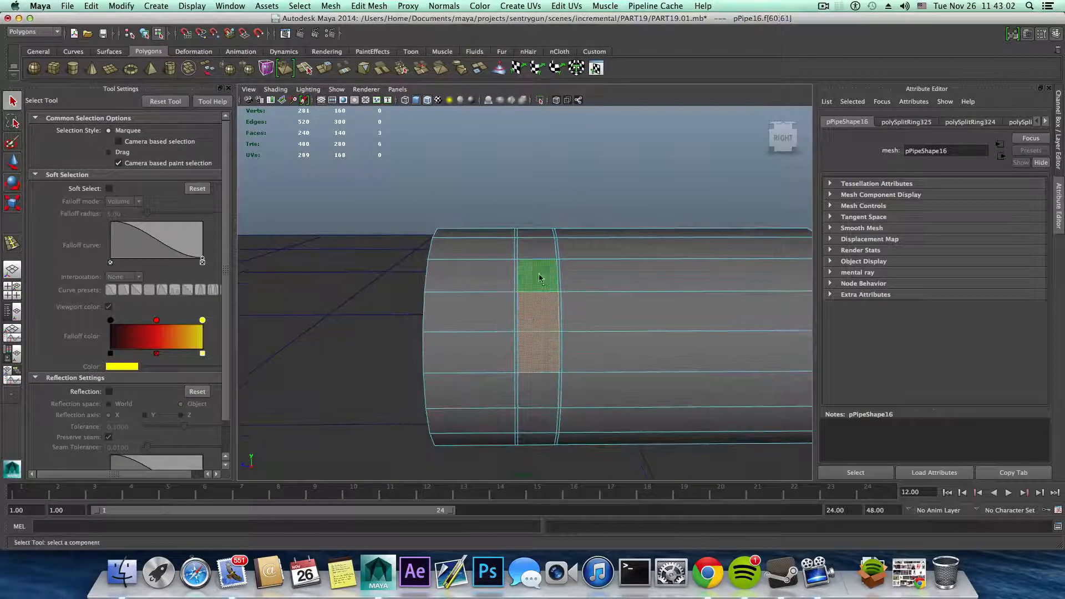
pyautogui.keyDown('alt'); pyautogui.moveTo(536, 251); pyautogui.dragTo(613, 258); pyautogui.keyUp('alt')
pyautogui.keyDown('shift'); pyautogui.click(499, 309); pyautogui.keyUp('shift')
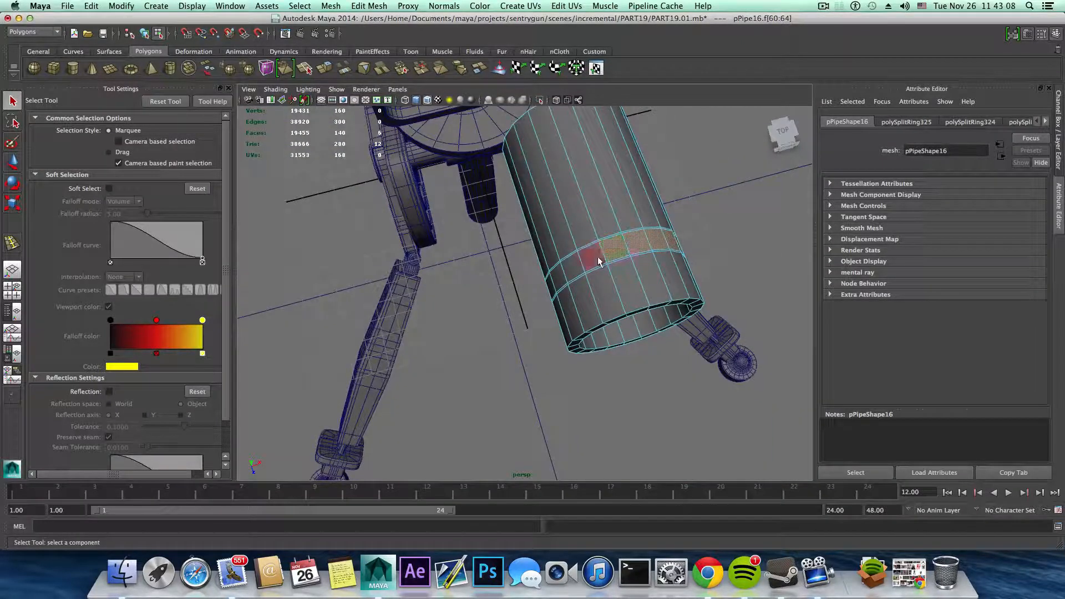
pyautogui.keyDown('alt'); pyautogui.moveTo(560, 279); pyautogui.dragTo(610, 239); pyautogui.keyUp('alt')
pyautogui.keyDown('shift'); pyautogui.click(561, 227); pyautogui.keyUp('shift')
pyautogui.keyDown('alt'); pyautogui.moveTo(553, 261); pyautogui.dragTo(658, 207); pyautogui.keyUp('alt')
pyautogui.keyDown('shift'); pyautogui.click(558, 211); pyautogui.keyUp('shift')
pyautogui.keyDown('shift'); pyautogui.click(541, 232); pyautogui.keyUp('shift')
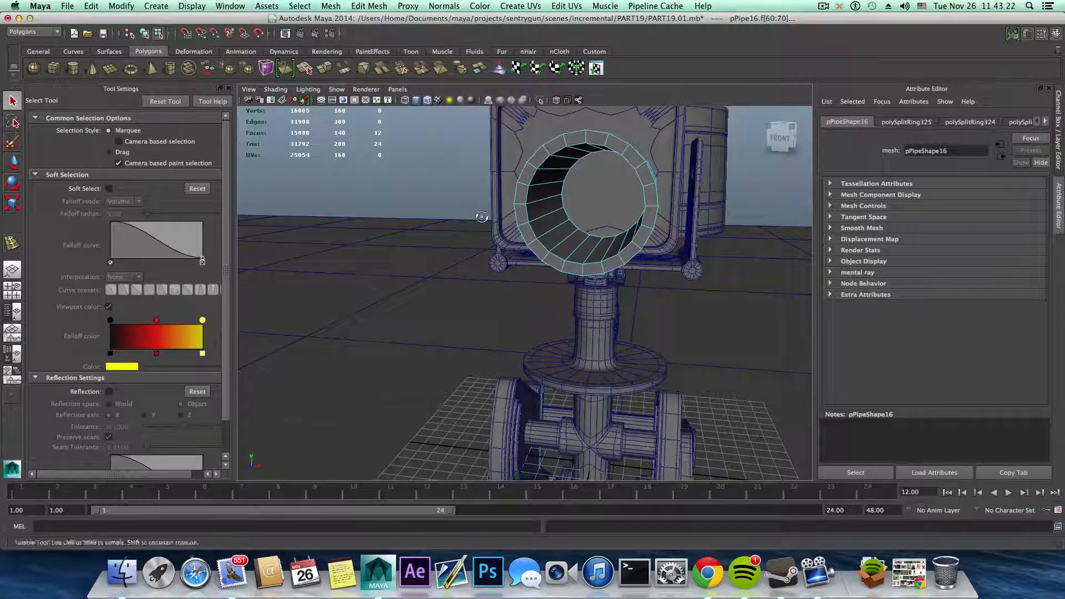
pyautogui.keyDown('alt'); pyautogui.moveTo(481, 216); pyautogui.dragTo(499, 283); pyautogui.keyUp('alt')
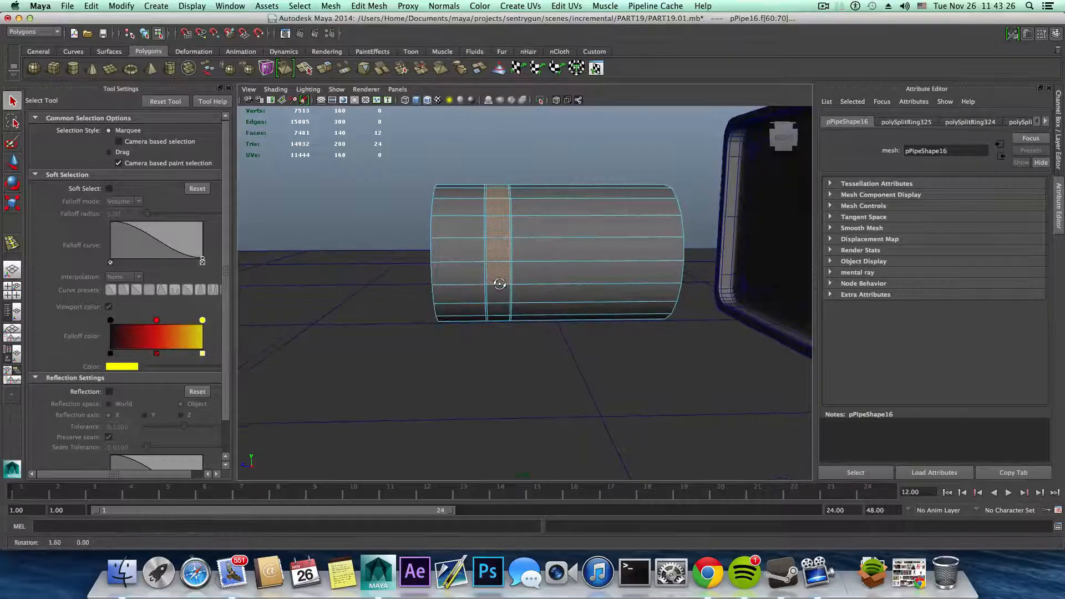
pyautogui.press('Delete')
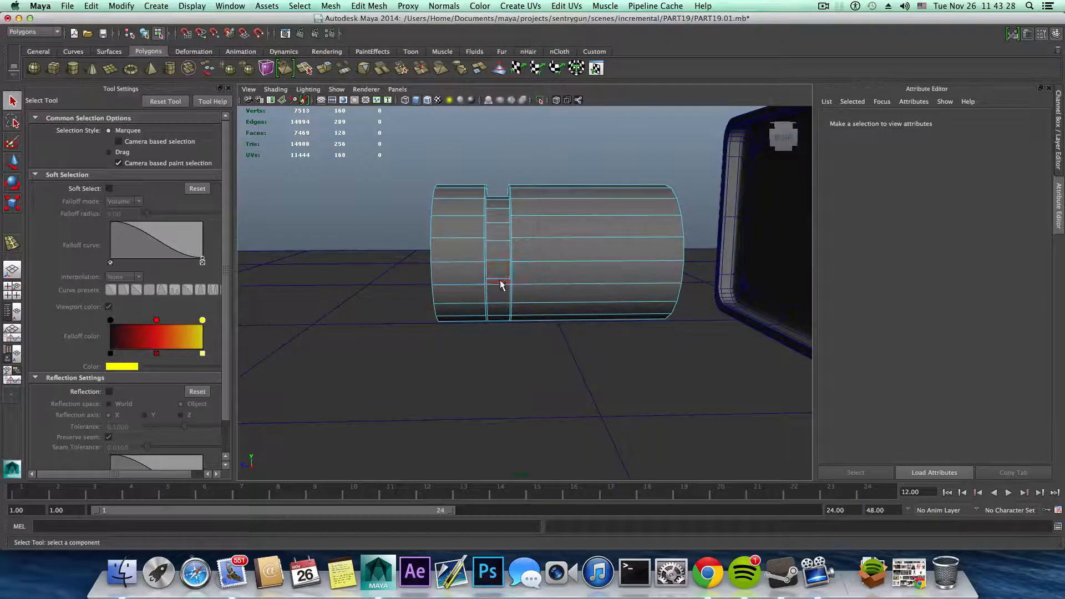
# - Try deleting the twelve full-length inner wall faces behind the band's opening, and undo the deletion
pyautogui.click(499, 270)
pyautogui.keyDown('shift'); pyautogui.click(499, 247); pyautogui.keyUp('shift')
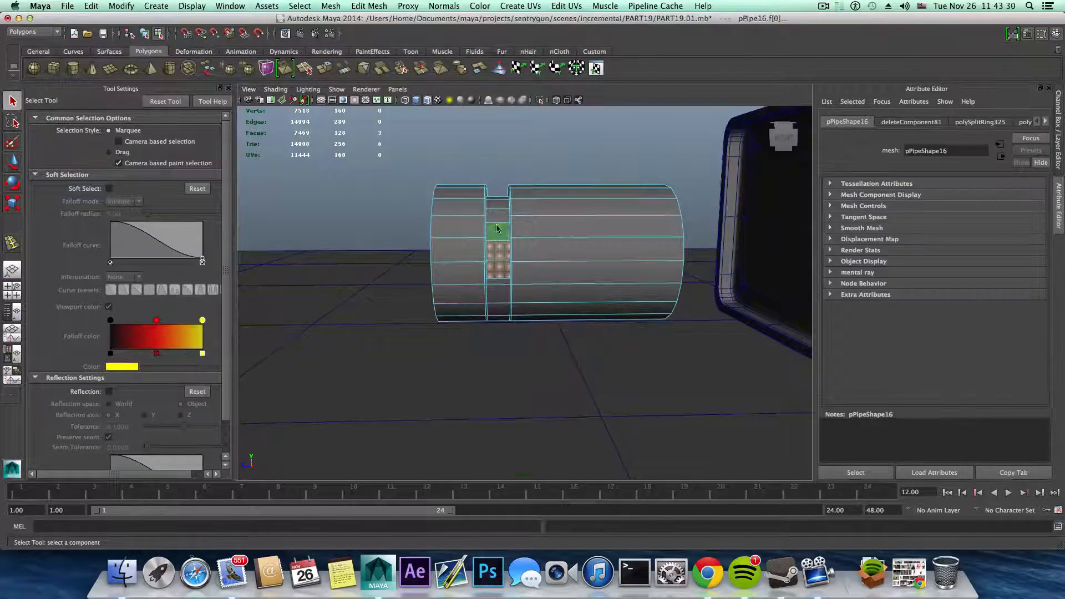
pyautogui.keyDown('shift'); pyautogui.click(497, 228); pyautogui.keyUp('shift')
pyautogui.keyDown('alt'); pyautogui.moveTo(498, 229); pyautogui.dragTo(608, 336); pyautogui.keyUp('alt')
pyautogui.keyDown('shift'); pyautogui.click(508, 273); pyautogui.keyUp('shift')
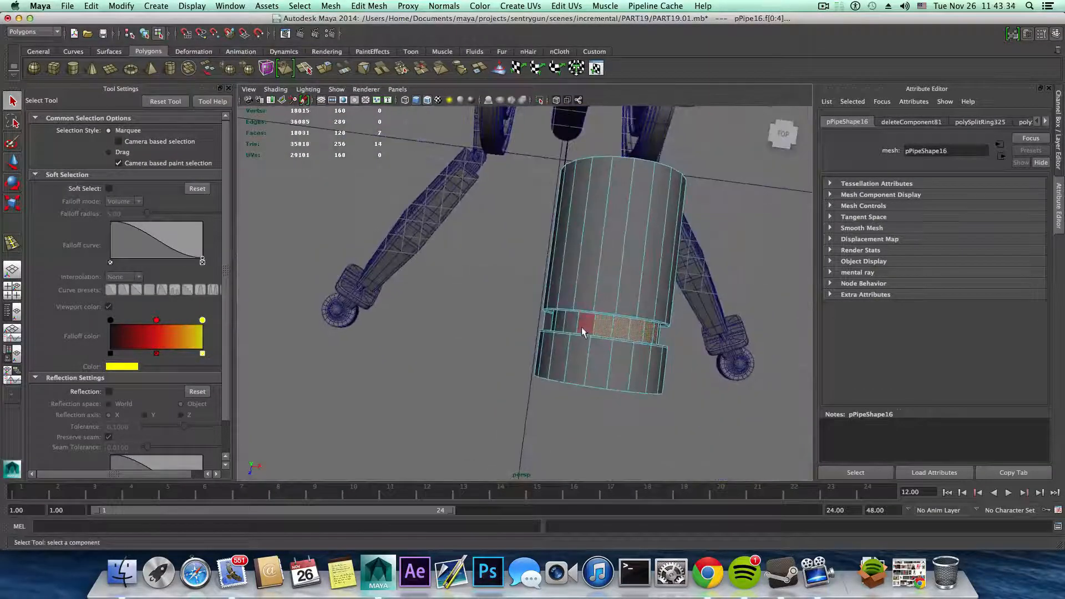
pyautogui.keyDown('shift'); pyautogui.click(557, 322); pyautogui.keyUp('shift')
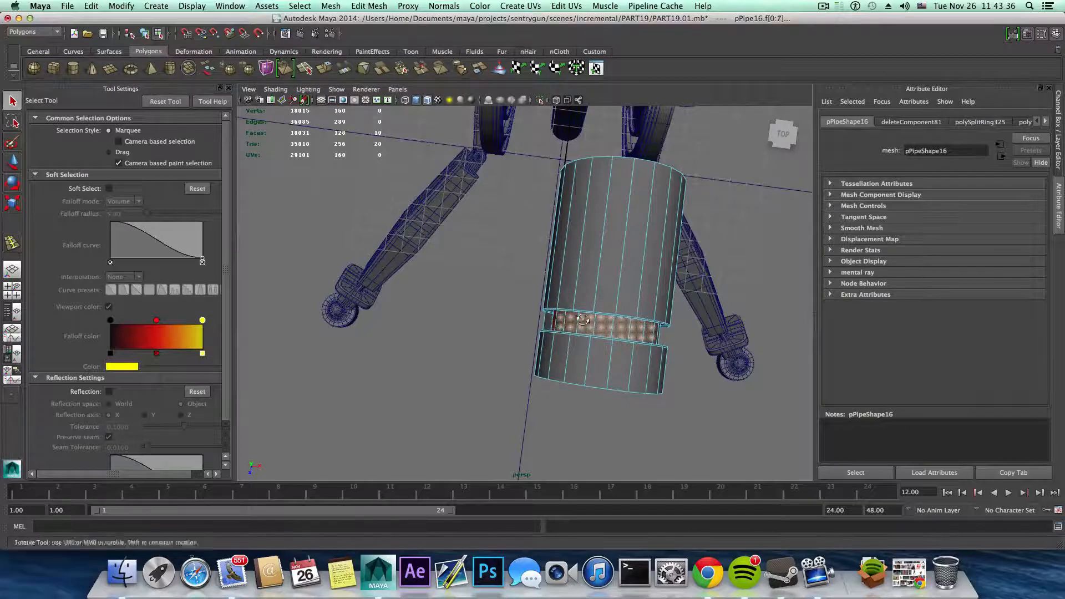
pyautogui.keyDown('alt'); pyautogui.moveTo(557, 322); pyautogui.dragTo(506, 233); pyautogui.keyUp('alt')
pyautogui.keyDown('shift'); pyautogui.click(563, 250); pyautogui.keyUp('shift')
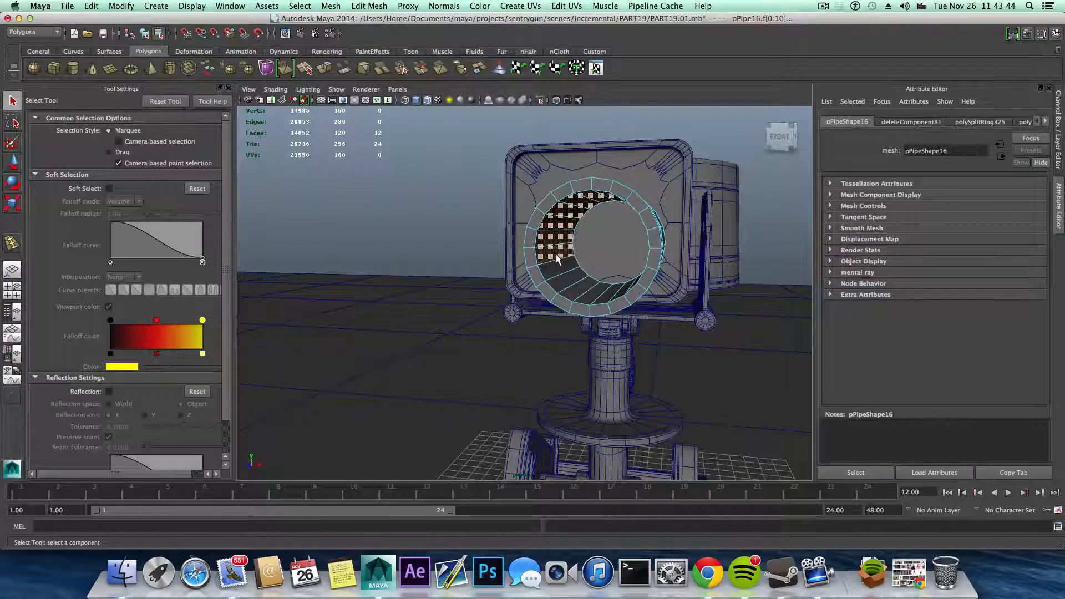
pyautogui.press('Delete')
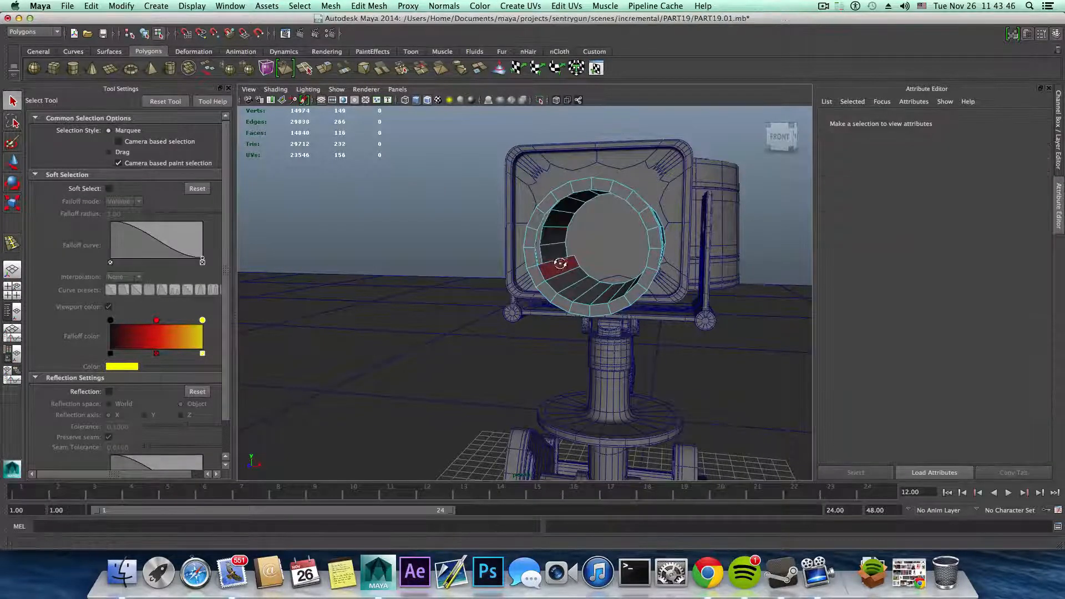
pyautogui.keyDown('alt'); pyautogui.moveTo(560, 264); pyautogui.dragTo(628, 297); pyautogui.keyUp('alt')
pyautogui.press('z')
# - Insert an edge loop around the pipe's inner wall, aligned in the side view with the front edge of the opening
pyautogui.press('F8')
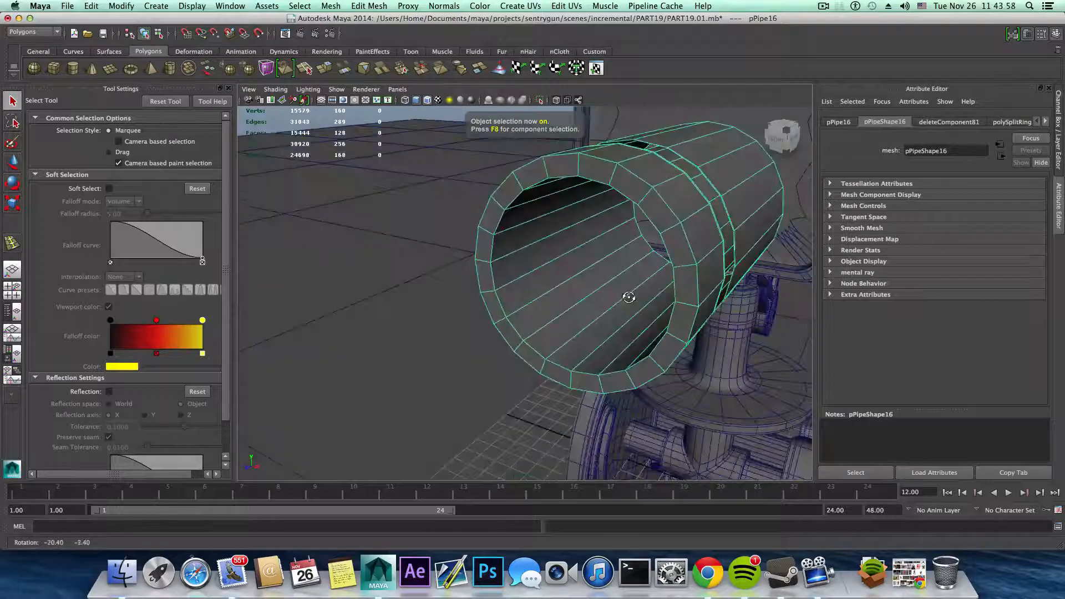
pyautogui.keyDown('shift'); pyautogui.moveTo(572, 262); pyautogui.dragTo(513, 268, button='right'); pyautogui.keyUp('shift')
pyautogui.keyDown('alt'); pyautogui.moveTo(560, 280); pyautogui.dragTo(479, 285); pyautogui.keyUp('alt')
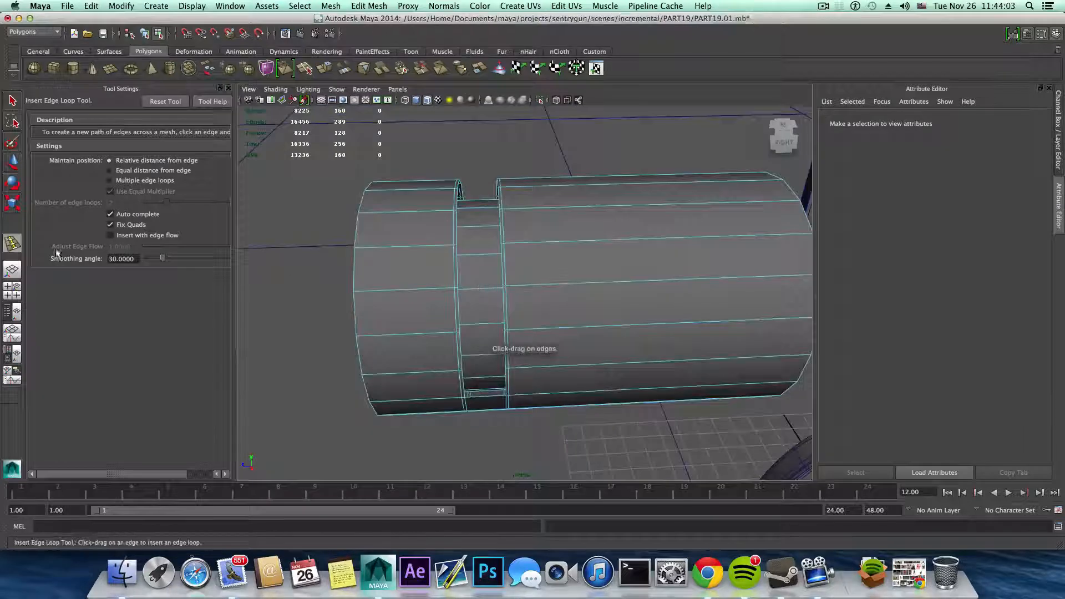
pyautogui.click(15, 292)
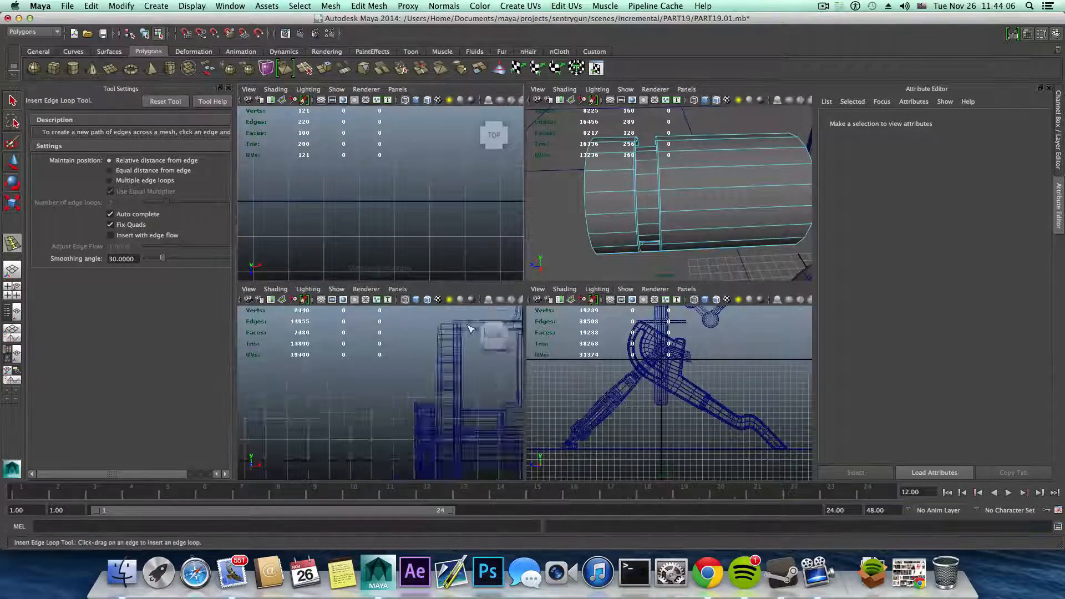
pyautogui.press('a')
pyautogui.press('space')
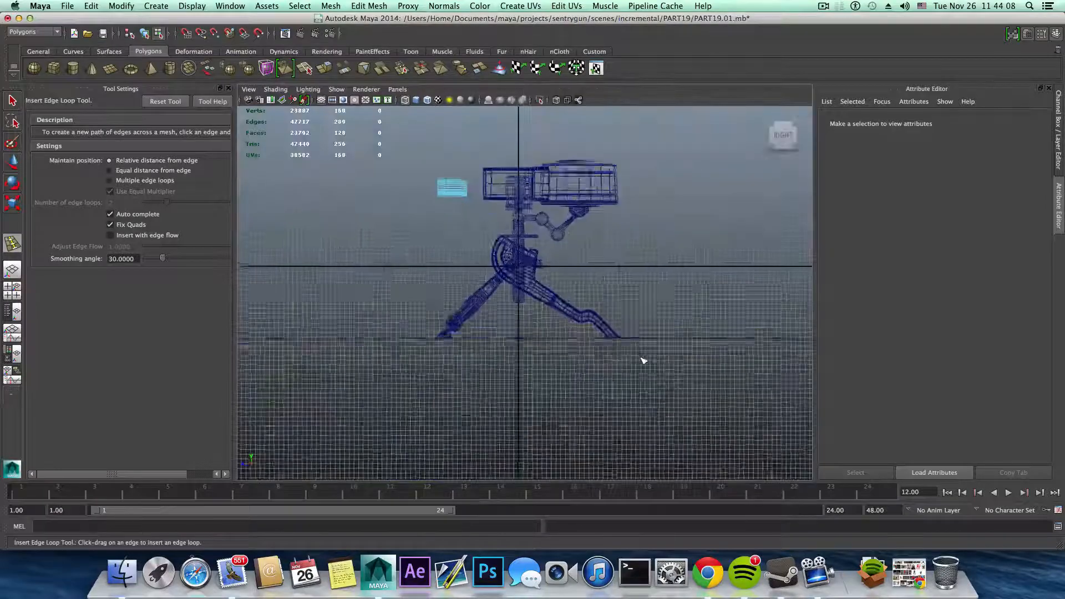
pyautogui.scroll(1, 643, 360)
pyautogui.keyDown('alt'); pyautogui.moveTo(474, 204); pyautogui.dragTo(584, 347, button='middle'); pyautogui.keyUp('alt')
pyautogui.scroll(10, 583, 352)
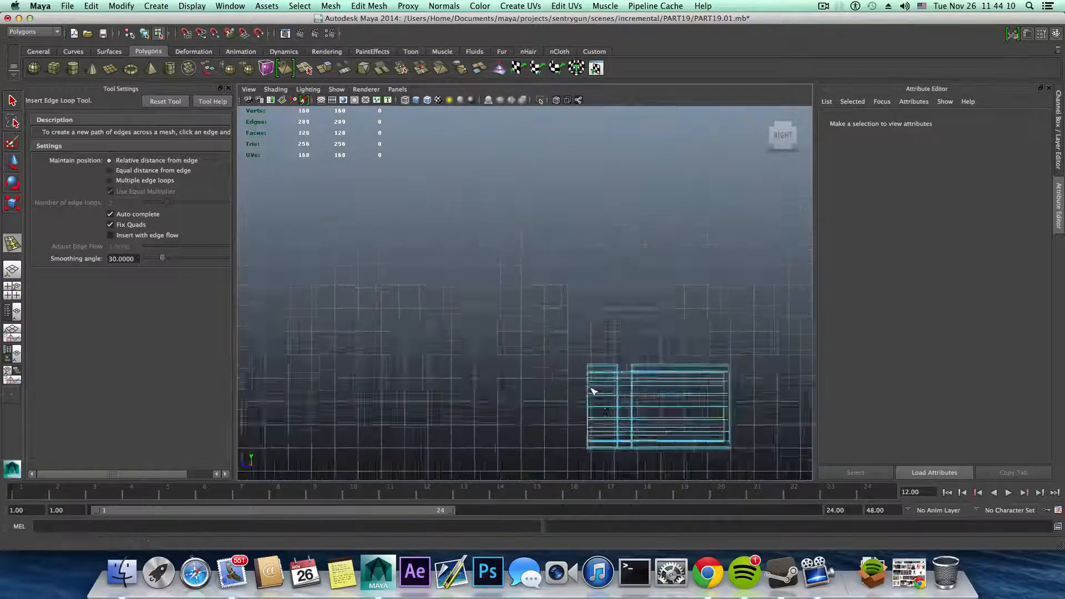
pyautogui.scroll(8, 593, 391)
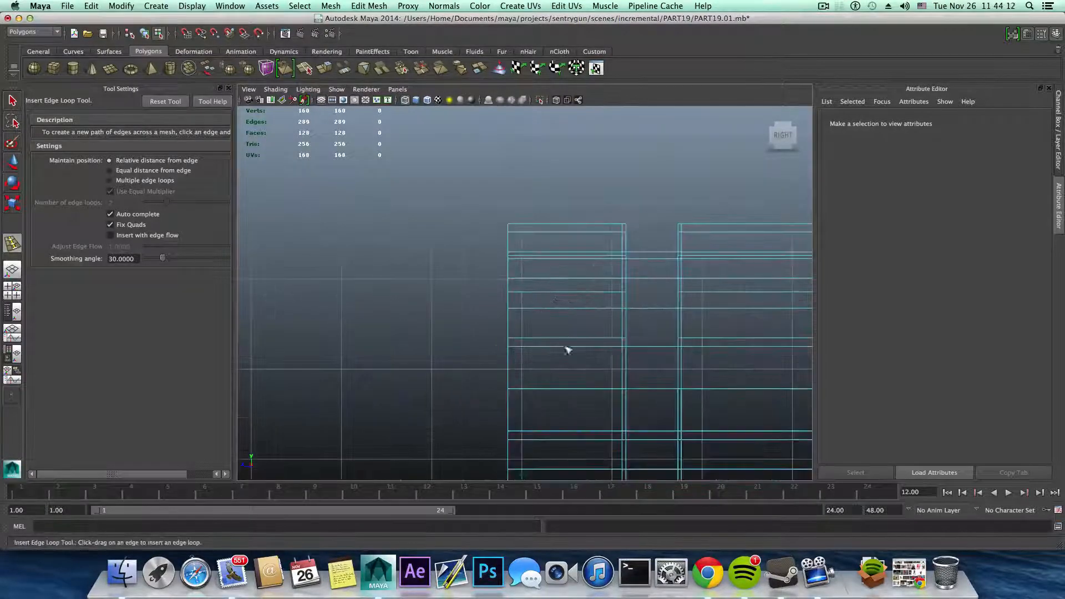
pyautogui.keyDown('alt'); pyautogui.moveTo(612, 339); pyautogui.dragTo(540, 300, button='middle'); pyautogui.keyUp('alt')
pyautogui.scroll(3, 555, 218)
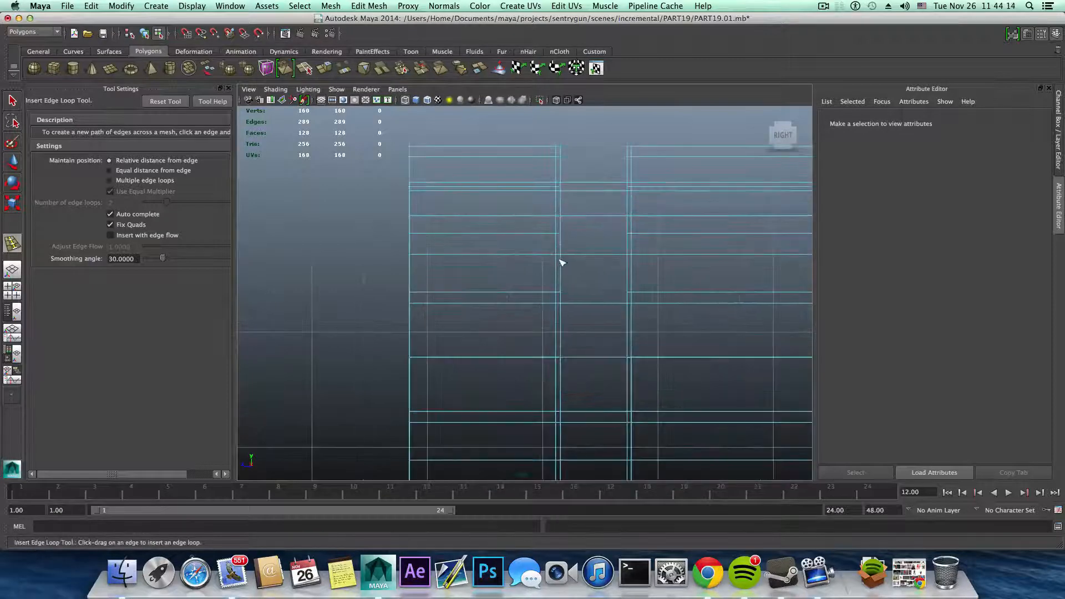
pyautogui.moveTo(565, 257); pyautogui.dragTo(564, 260)
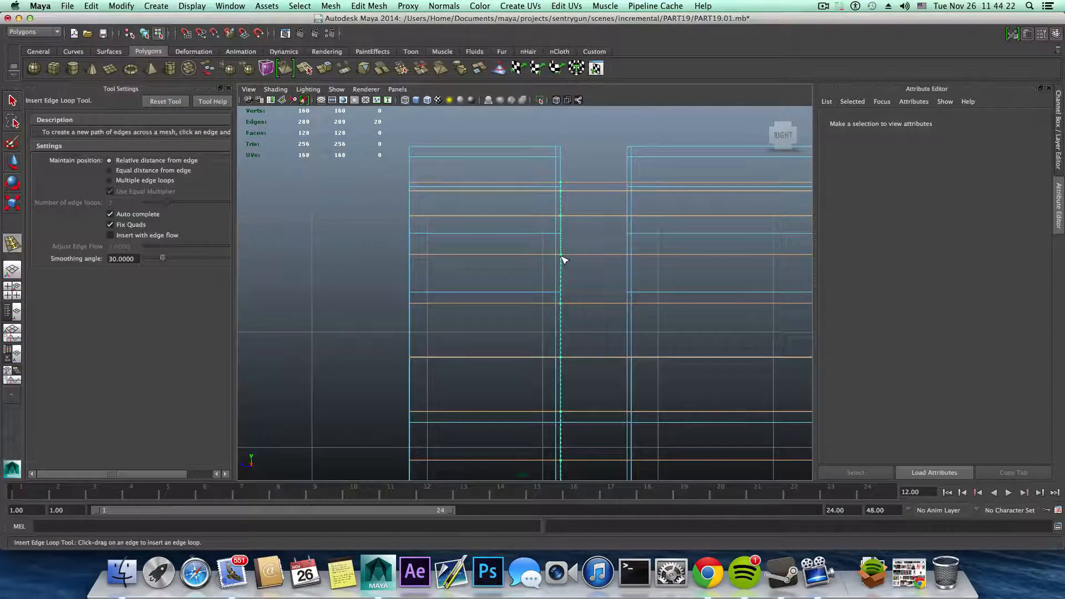
# - Insert three more inner-wall edge loops aligned with the opening's rear edge and with the outer support loops on both sides
pyautogui.moveTo(563, 260); pyautogui.dragTo(630, 259)
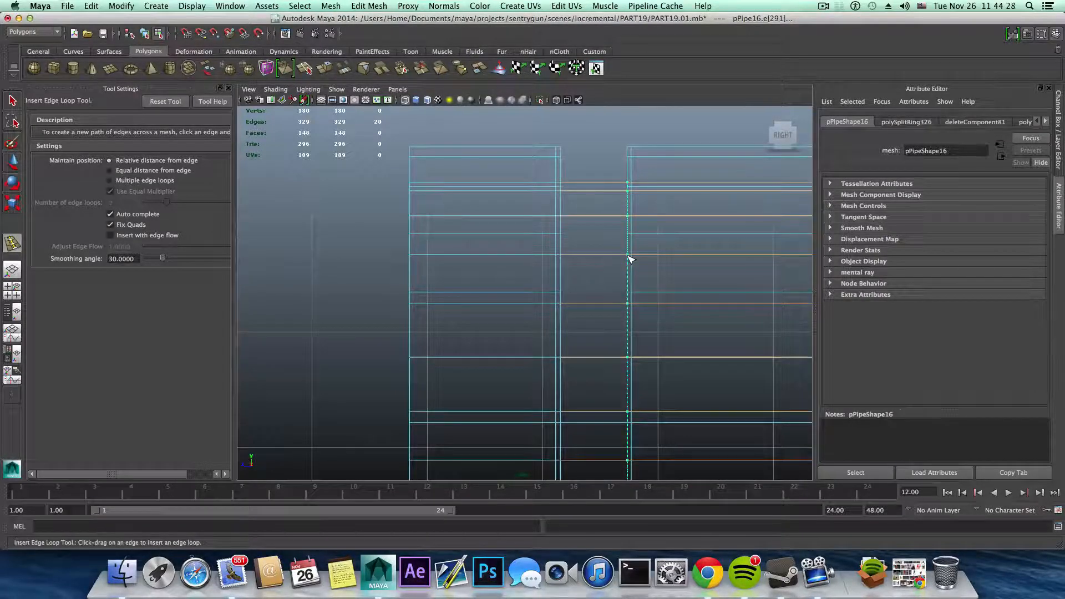
pyautogui.moveTo(628, 256)
pyautogui.mouseDown()
pyautogui.moveTo(642, 257)
pyautogui.moveTo(633, 255)
pyautogui.mouseUp()
pyautogui.moveTo(551, 257); pyautogui.dragTo(558, 261)
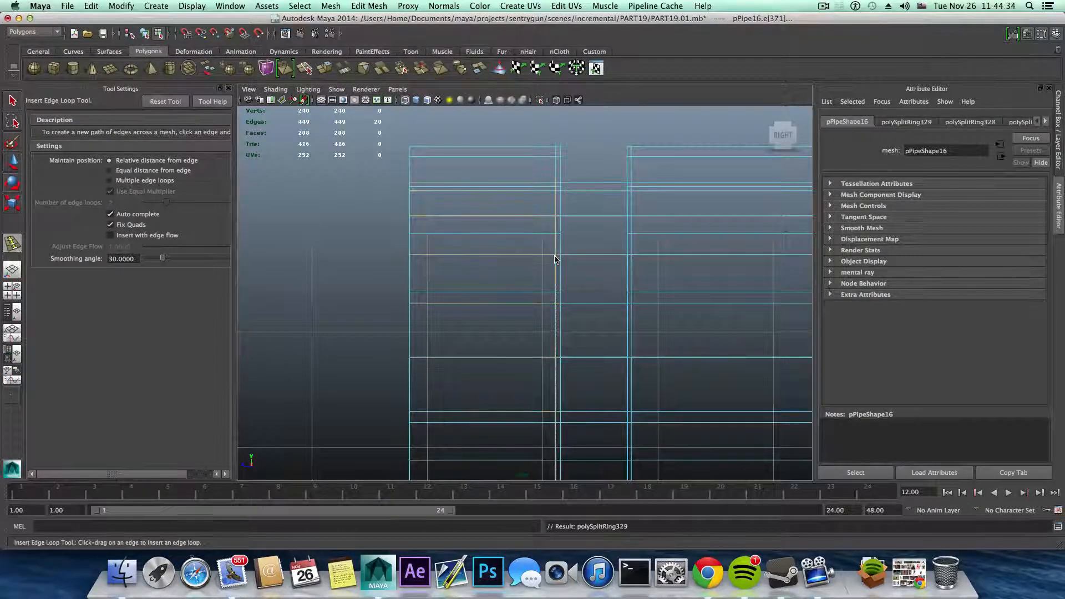
# - Delete the twelve inner wall faces behind the opening, between the new edge loops, to cut the slot through the pipe
pyautogui.press('space')
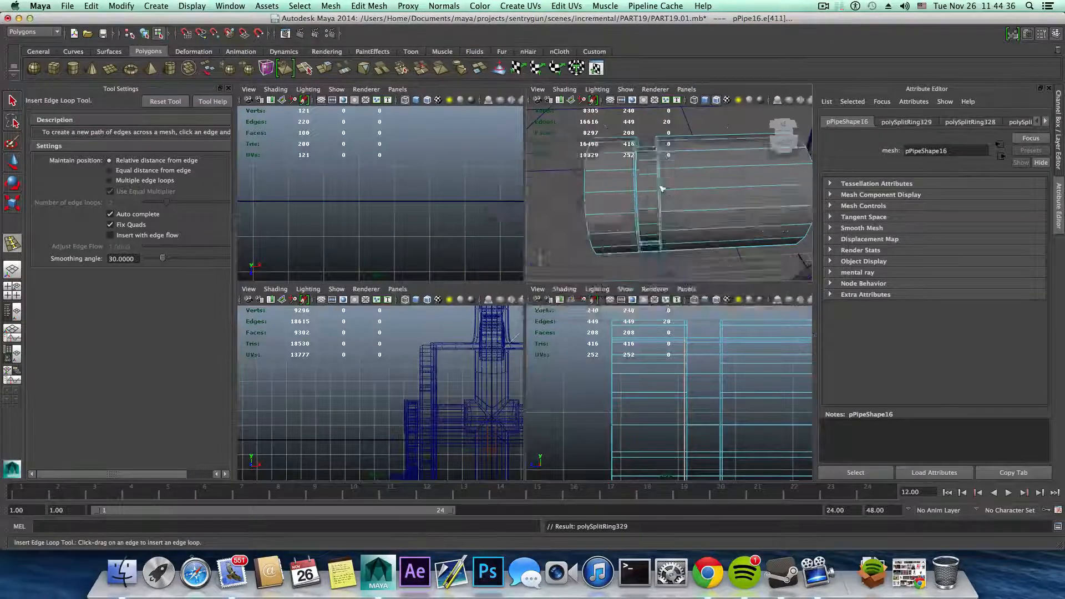
pyautogui.press('space')
pyautogui.press('q')
pyautogui.moveTo(476, 269); pyautogui.dragTo(471, 295, button='right')
pyautogui.keyDown('alt'); pyautogui.moveTo(507, 370); pyautogui.dragTo(506, 352); pyautogui.keyUp('alt')
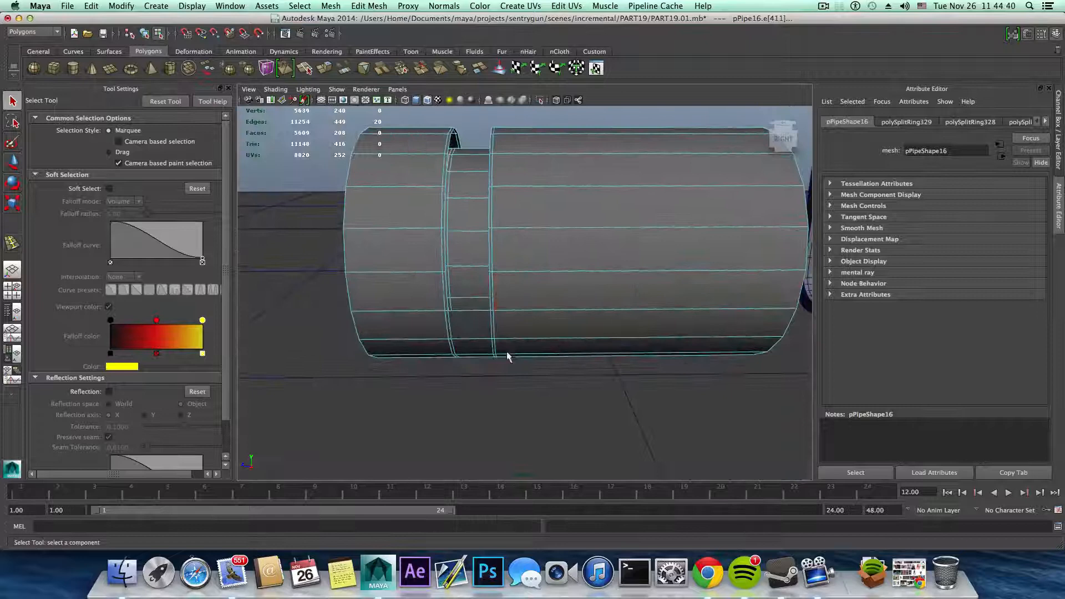
pyautogui.click(481, 302)
pyautogui.keyDown('alt'); pyautogui.moveTo(513, 307); pyautogui.dragTo(501, 230); pyautogui.keyUp('alt')
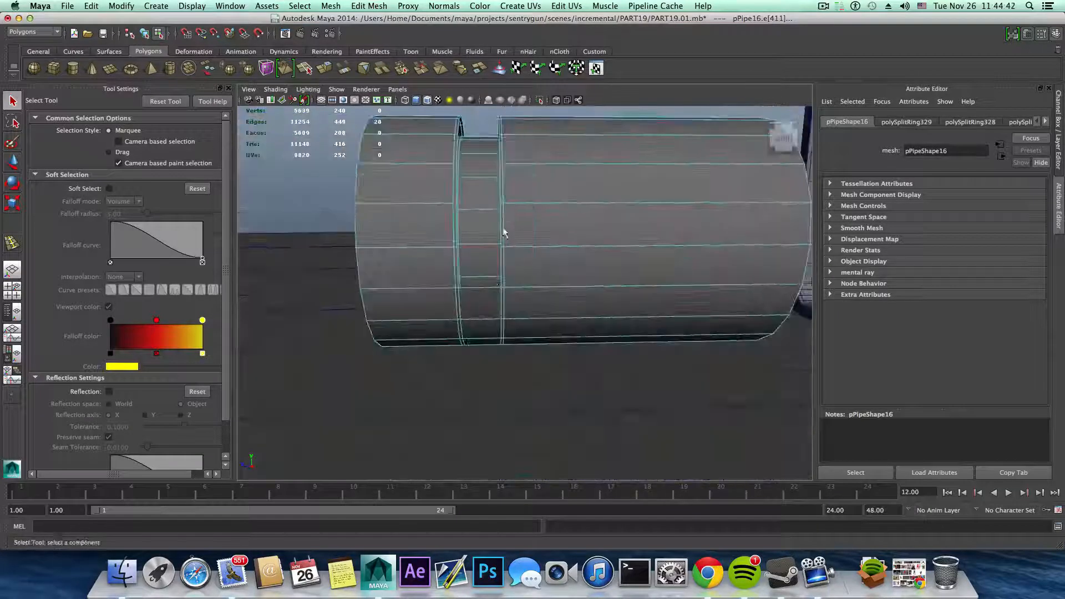
pyautogui.moveTo(475, 174); pyautogui.dragTo(485, 253)
pyautogui.keyDown('alt'); pyautogui.moveTo(471, 295); pyautogui.dragTo(548, 273); pyautogui.keyUp('alt')
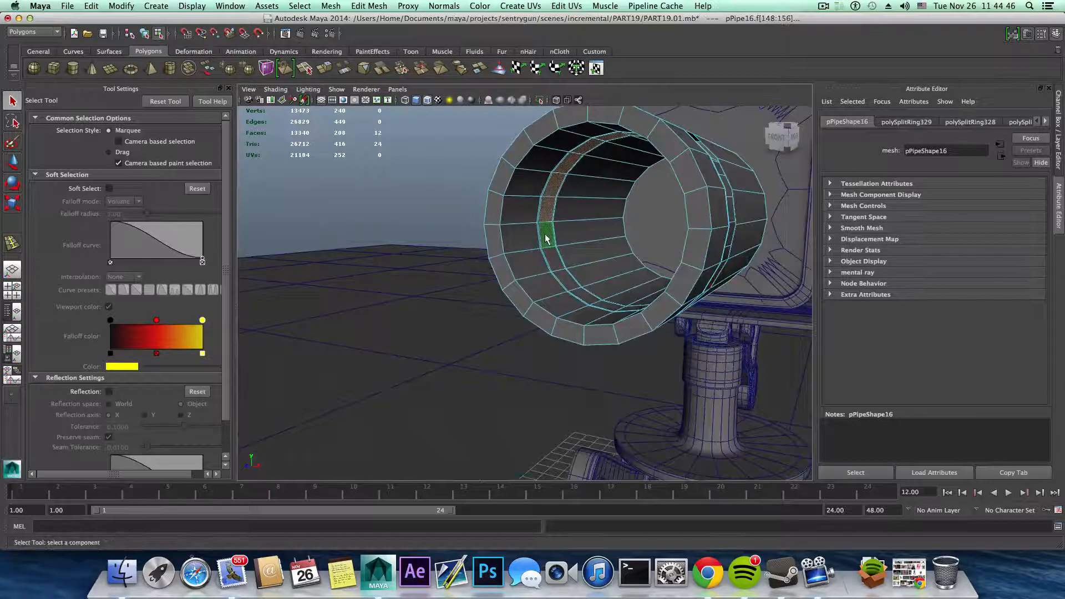
pyautogui.keyDown('alt'); pyautogui.moveTo(645, 325); pyautogui.dragTo(631, 267); pyautogui.keyUp('alt')
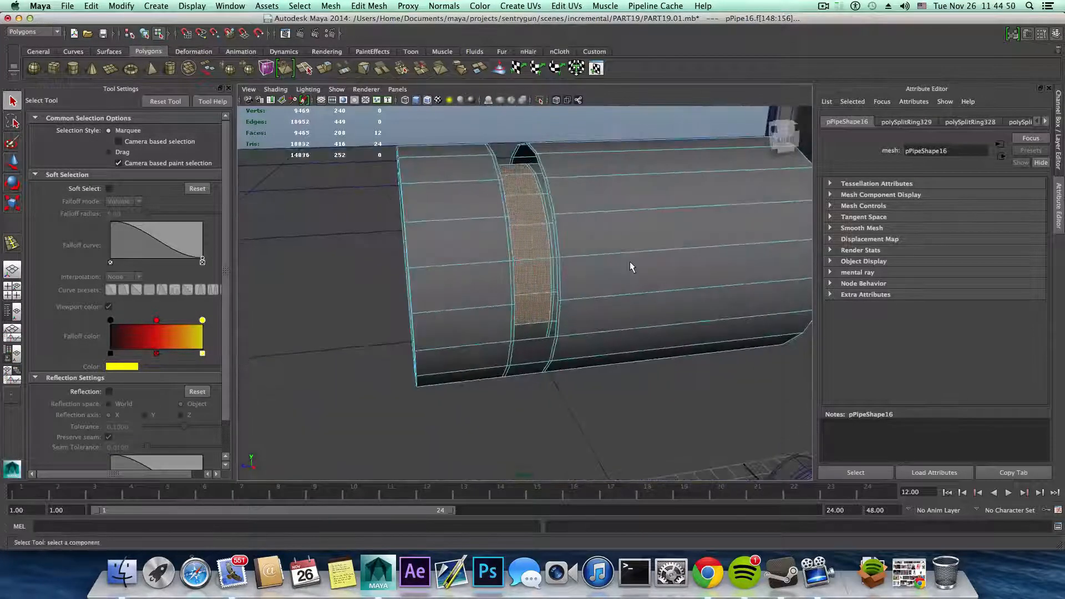
pyautogui.press('Delete')
# - Bridge the inner and outer wall edges at the slot's lower end on one side of the pipe
pyautogui.keyDown('alt'); pyautogui.moveTo(585, 317); pyautogui.dragTo(617, 317, button='right'); pyautogui.keyUp('alt')
pyautogui.keyDown('alt'); pyautogui.moveTo(617, 317); pyautogui.dragTo(616, 374); pyautogui.keyUp('alt')
pyautogui.moveTo(645, 331); pyautogui.dragTo(646, 305, button='right')
pyautogui.keyDown('alt'); pyautogui.moveTo(638, 469); pyautogui.dragTo(543, 411); pyautogui.keyUp('alt')
pyautogui.click(541, 406)
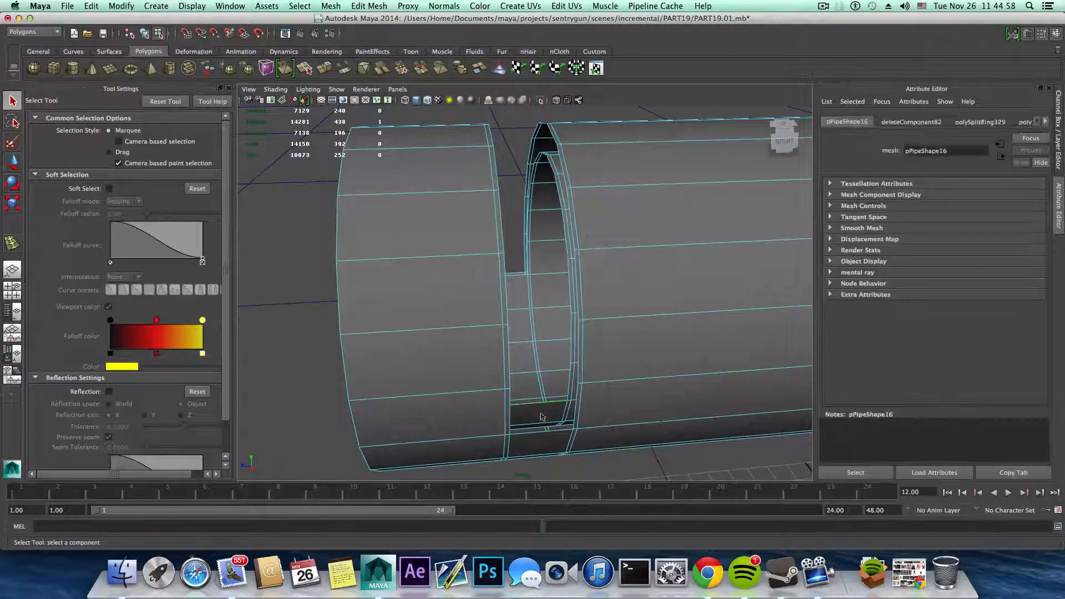
pyautogui.keyDown('shift'); pyautogui.click(543, 432); pyautogui.keyUp('shift')
pyautogui.keyDown('alt'); pyautogui.moveTo(541, 430); pyautogui.dragTo(525, 431); pyautogui.keyUp('alt')
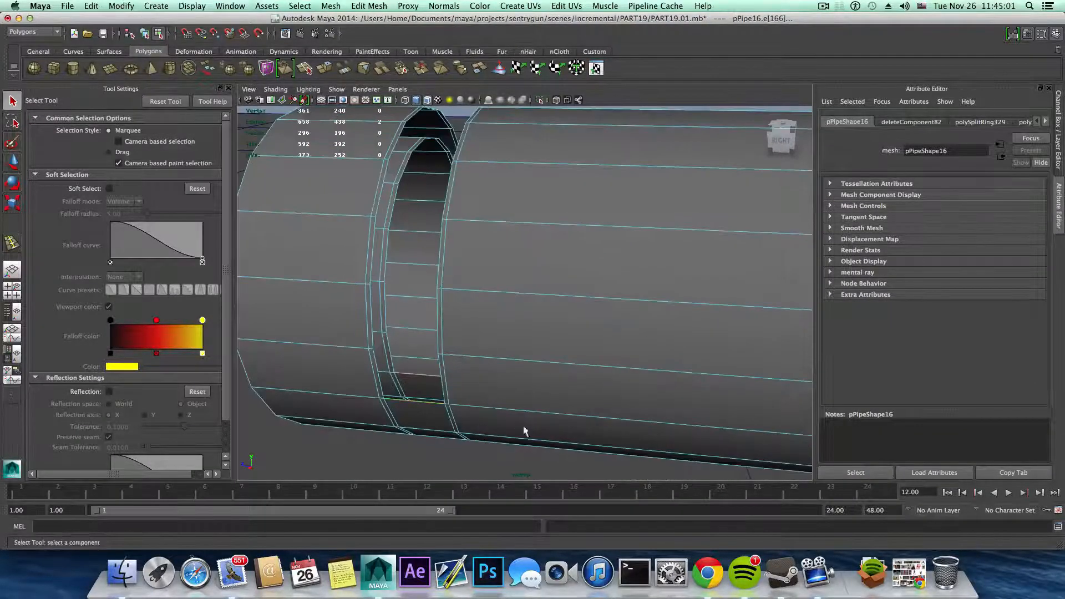
pyautogui.click(366, 6)
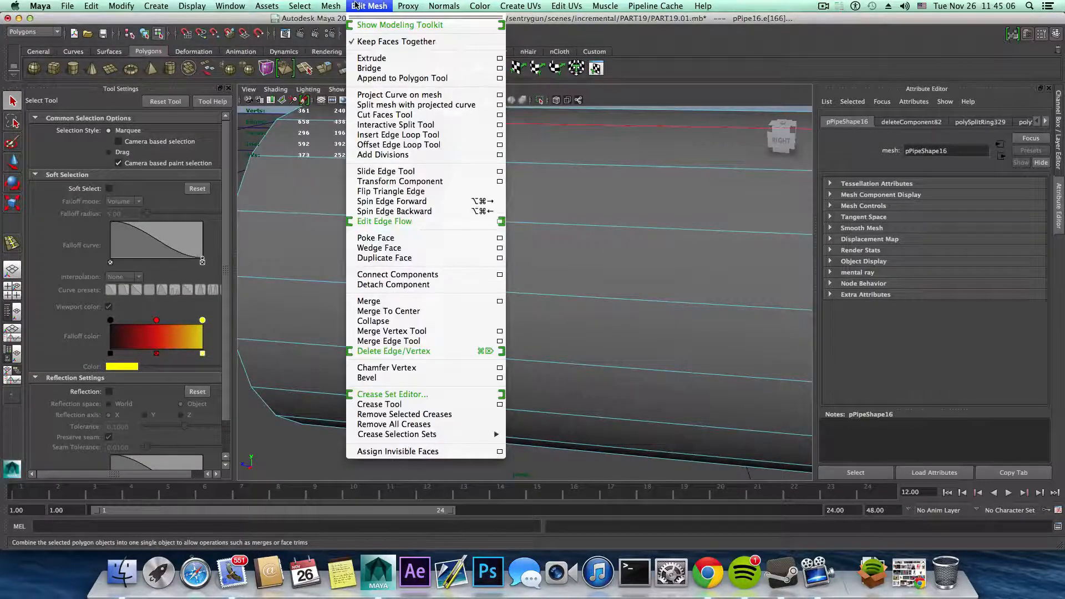
pyautogui.click(371, 67)
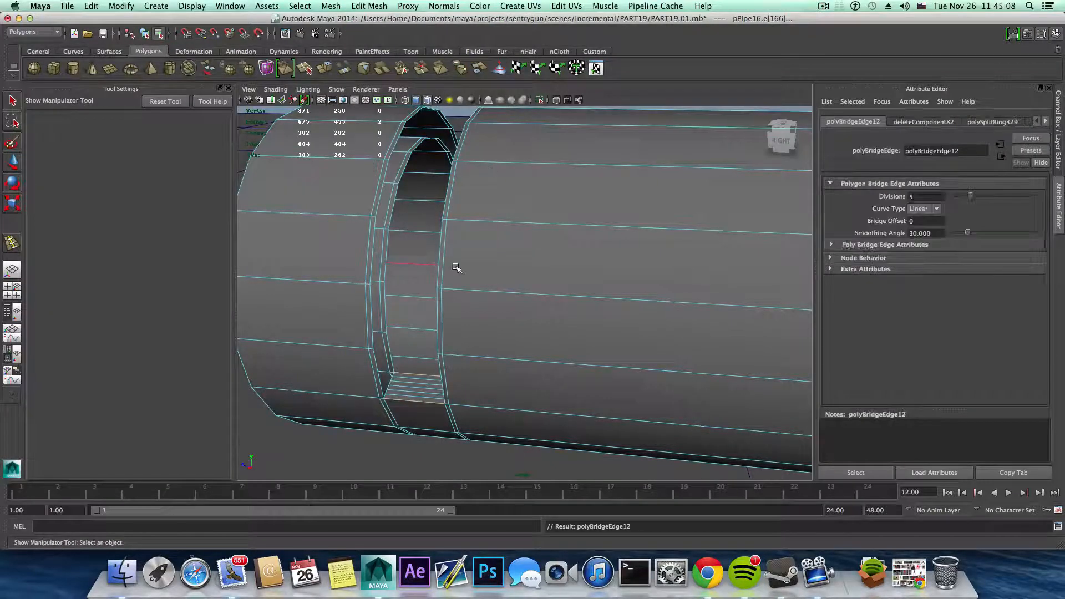
# - Set the edge bridge's divisions to 0
pyautogui.moveTo(970, 196); pyautogui.dragTo(937, 200)
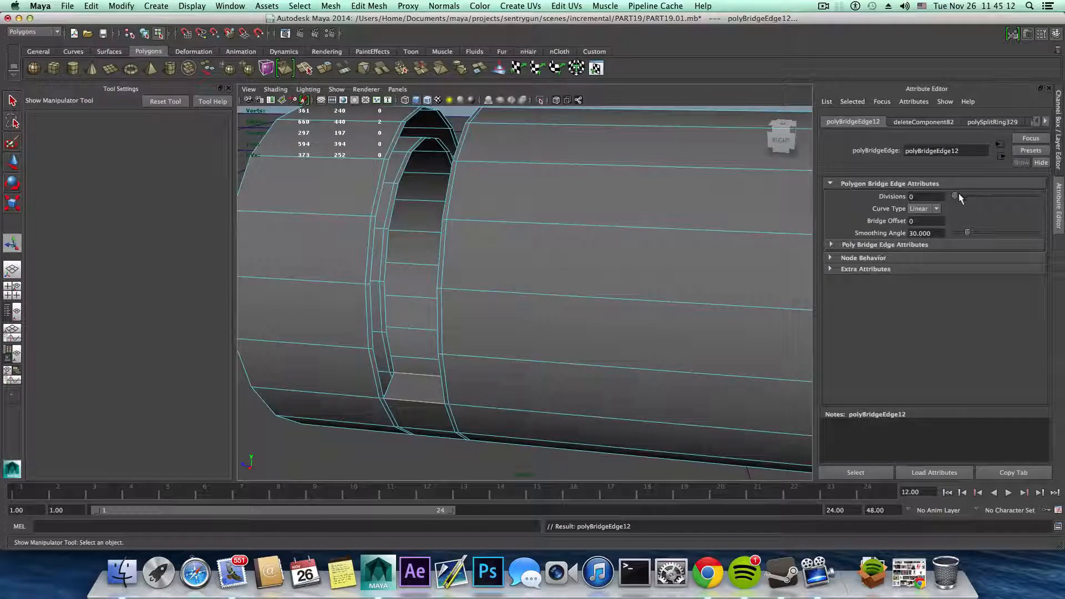
pyautogui.click(956, 195)
pyautogui.moveTo(956, 195); pyautogui.dragTo(953, 194)
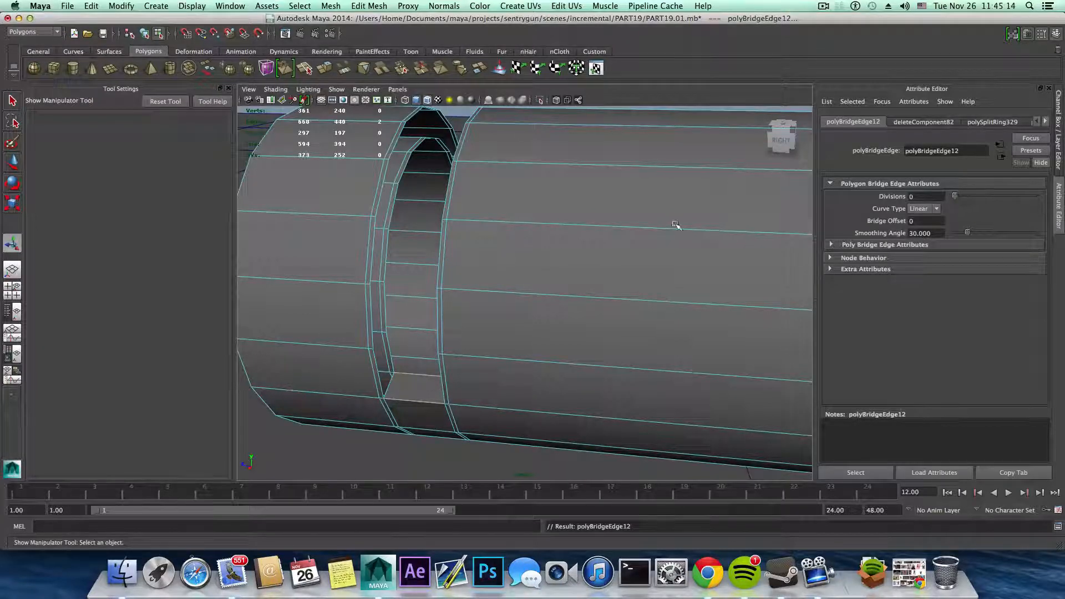
# - Bridge the inner and outer wall edges at the slot's lower end on the opposite side of the pipe
pyautogui.keyDown('alt'); pyautogui.moveTo(526, 244); pyautogui.dragTo(606, 301); pyautogui.keyUp('alt')
pyautogui.keyDown('alt'); pyautogui.moveTo(606, 301); pyautogui.dragTo(571, 286, button='right'); pyautogui.keyUp('alt')
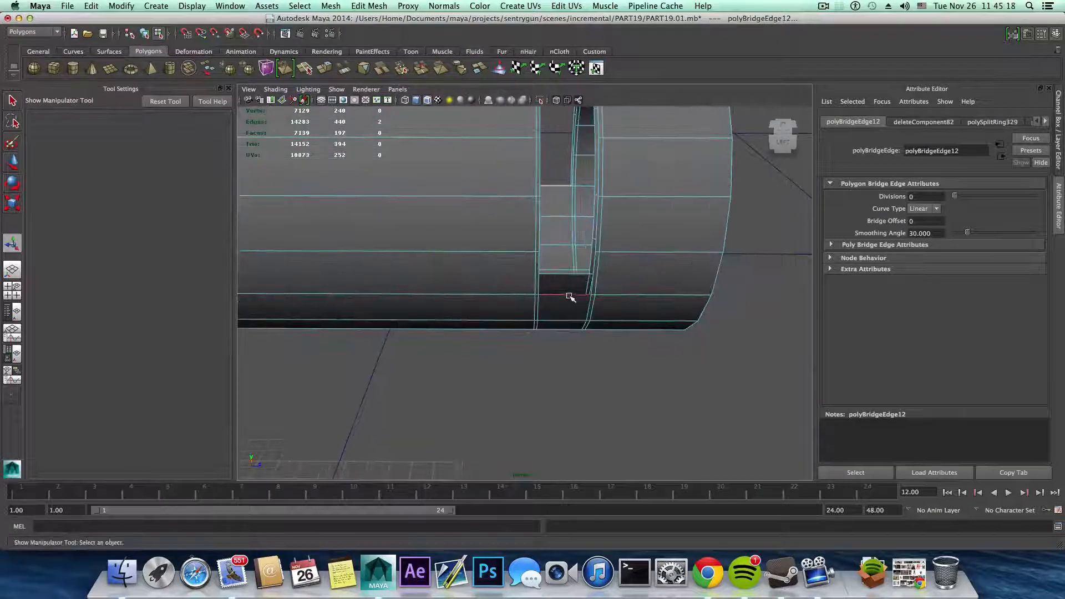
pyautogui.click(569, 296)
pyautogui.keyDown('shift'); pyautogui.click(569, 275); pyautogui.keyUp('shift')
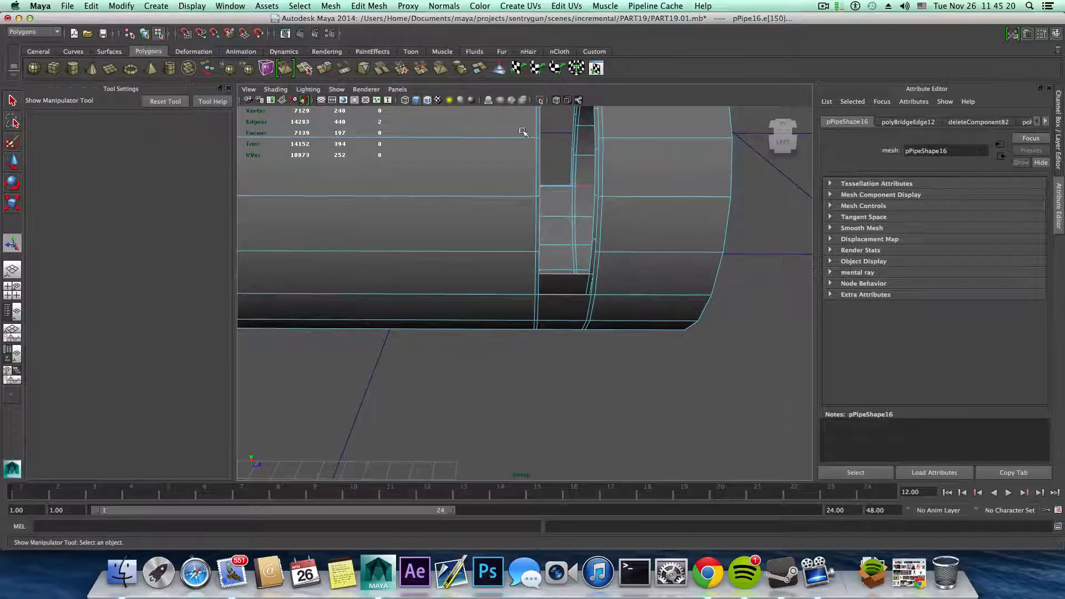
pyautogui.click(369, 6)
pyautogui.click(385, 69)
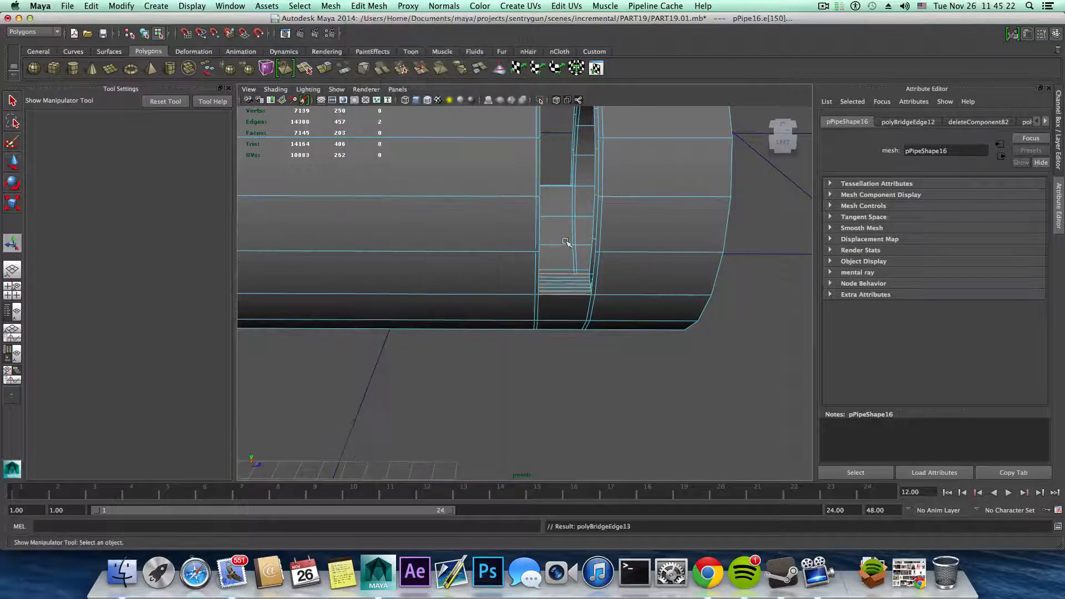
# - Set the divisions of the second edge bridge at the slot's lower end to 0
pyautogui.moveTo(969, 196); pyautogui.dragTo(940, 198)
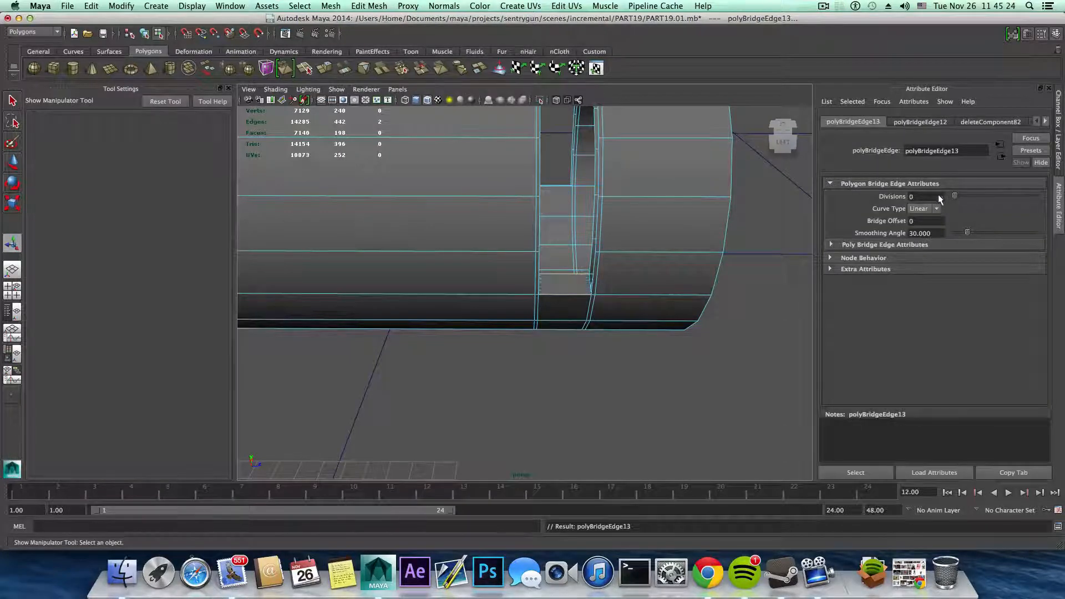
pyautogui.keyDown('alt'); pyautogui.moveTo(565, 274); pyautogui.dragTo(580, 303); pyautogui.keyUp('alt')
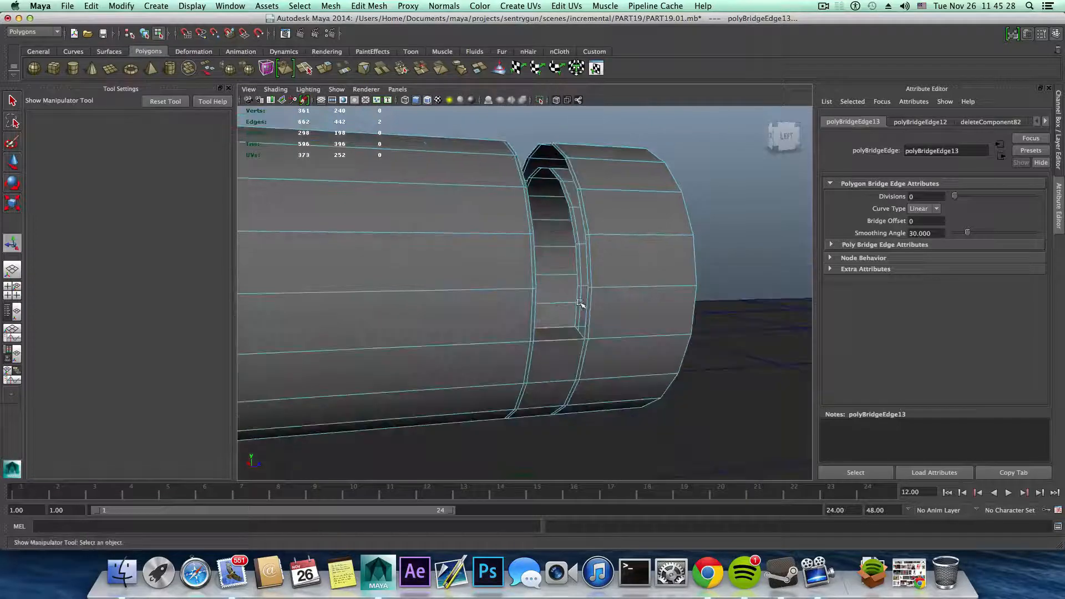
# - Close the open border edge loops on both sides of the slot with Fill Hole
pyautogui.press('F8')
pyautogui.moveTo(591, 315); pyautogui.dragTo(589, 290, button='right')
pyautogui.doubleClick(588, 309)
pyautogui.keyDown('alt'); pyautogui.moveTo(588, 310); pyautogui.dragTo(592, 255); pyautogui.keyUp('alt')
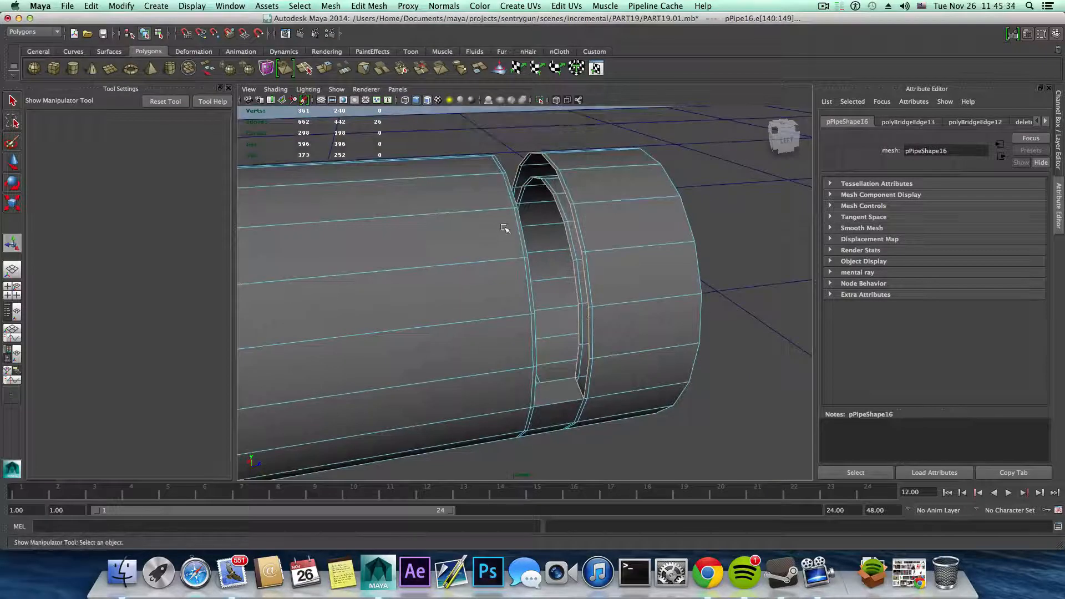
pyautogui.keyDown('alt'); pyautogui.moveTo(504, 228); pyautogui.dragTo(481, 229); pyautogui.keyUp('alt')
pyautogui.keyDown('alt'); pyautogui.moveTo(598, 261); pyautogui.dragTo(616, 240); pyautogui.keyUp('alt')
pyautogui.click(331, 6)
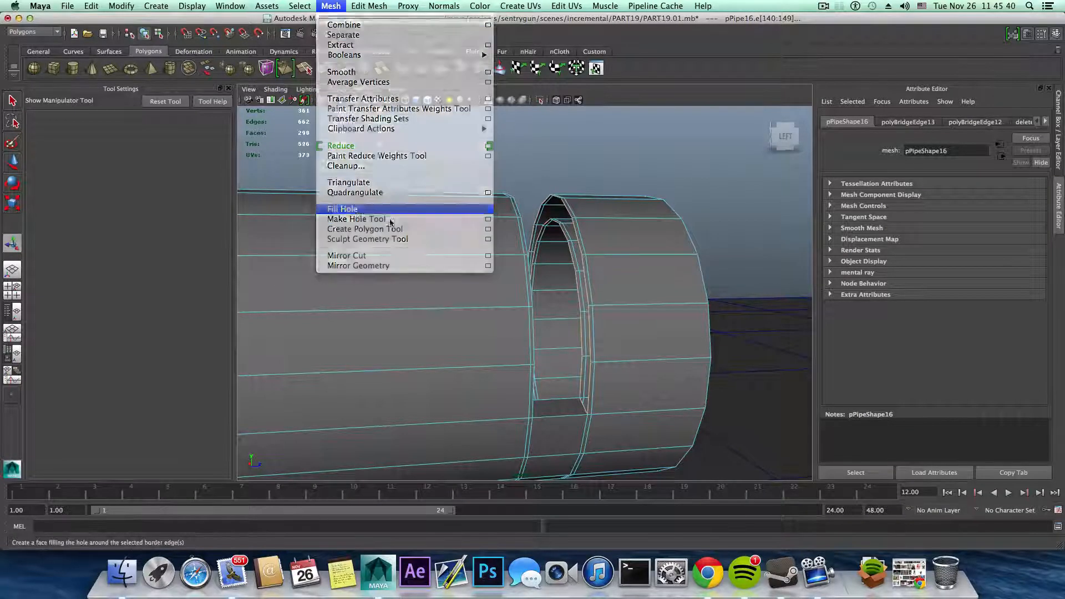
pyautogui.click(355, 209)
pyautogui.keyDown('alt'); pyautogui.moveTo(601, 297); pyautogui.dragTo(356, 297); pyautogui.keyUp('alt')
pyautogui.click(521, 285)
pyautogui.press('g')
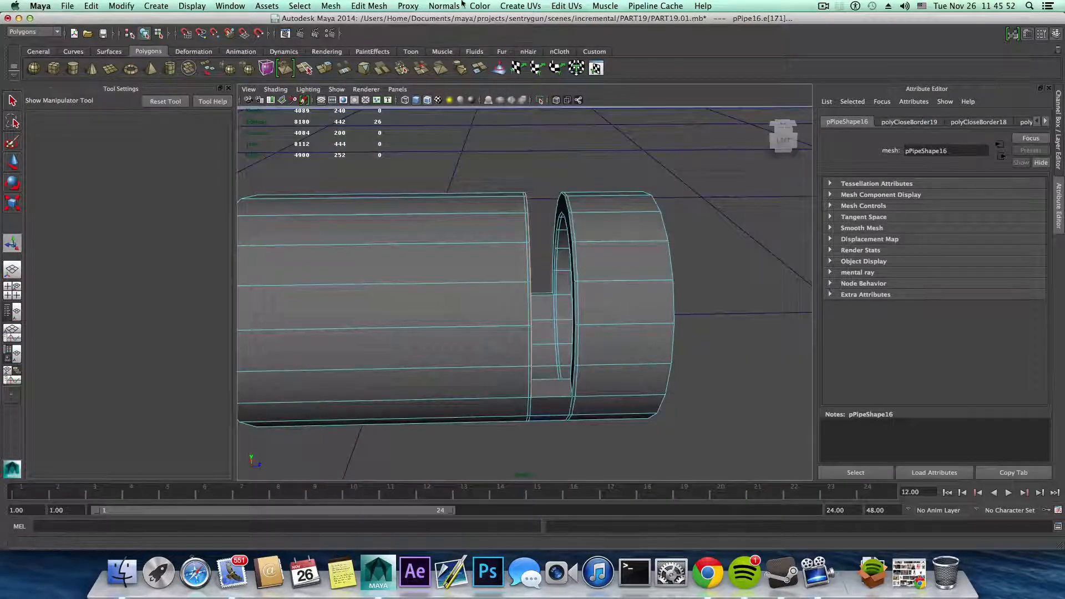
# - Cut the short end section's filled slot wall between its lowest unconnected outer and inner corners with the Interactive Split Tool
pyautogui.click(387, 5)
pyautogui.moveTo(339, 6)
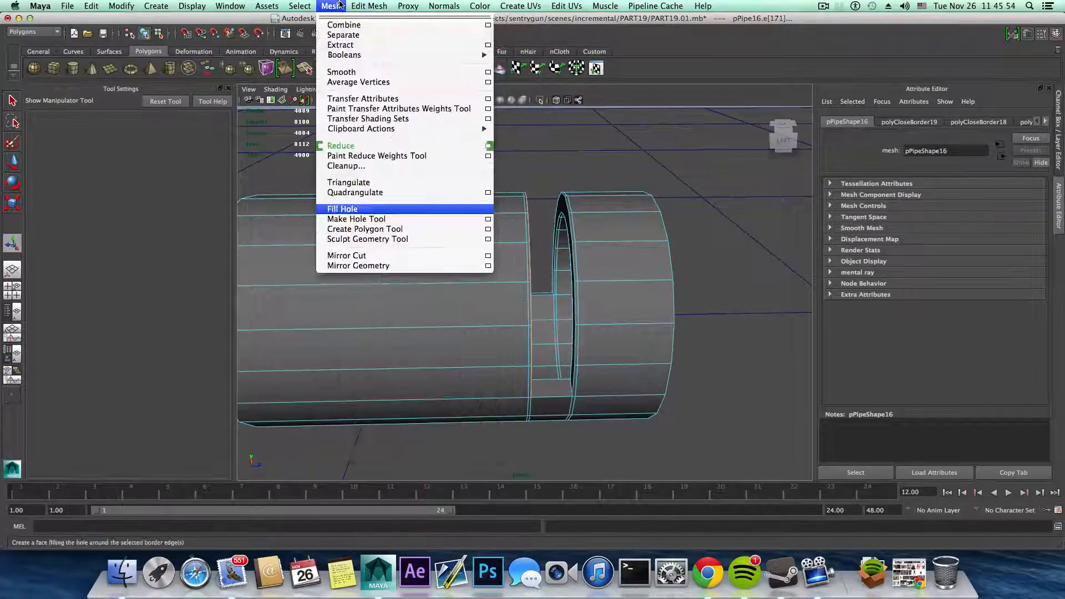
pyautogui.moveTo(377, 7)
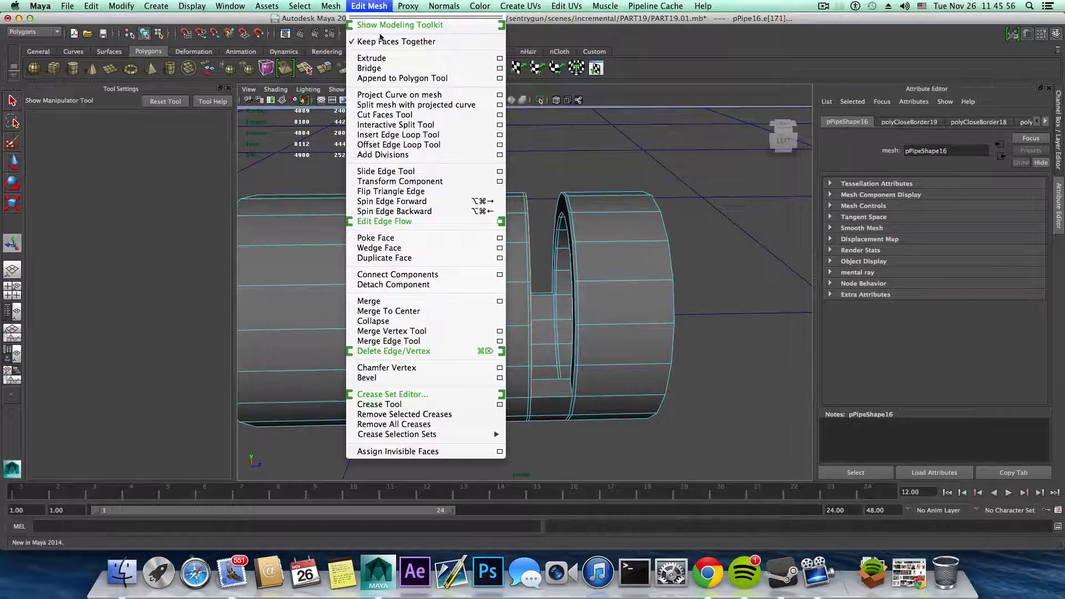
pyautogui.click(390, 126)
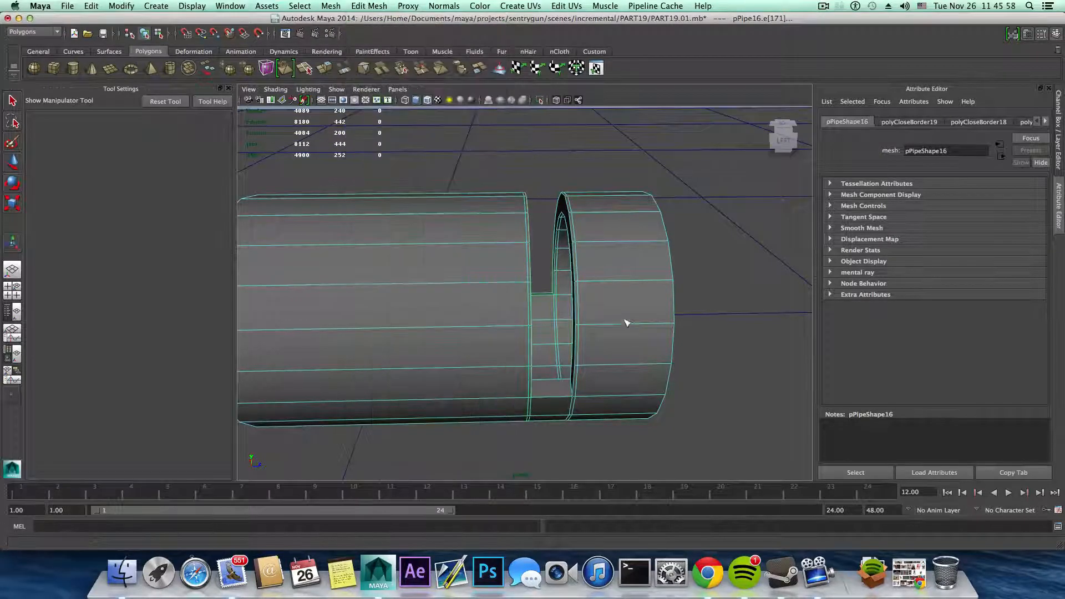
pyautogui.moveTo(629, 343)
pyautogui.keyDown('alt'); pyautogui.mouseDown()
pyautogui.moveTo(647, 331)
pyautogui.moveTo(694, 366)
pyautogui.moveTo(680, 380)
pyautogui.moveTo(625, 351)
pyautogui.mouseUp(); pyautogui.keyUp('alt')
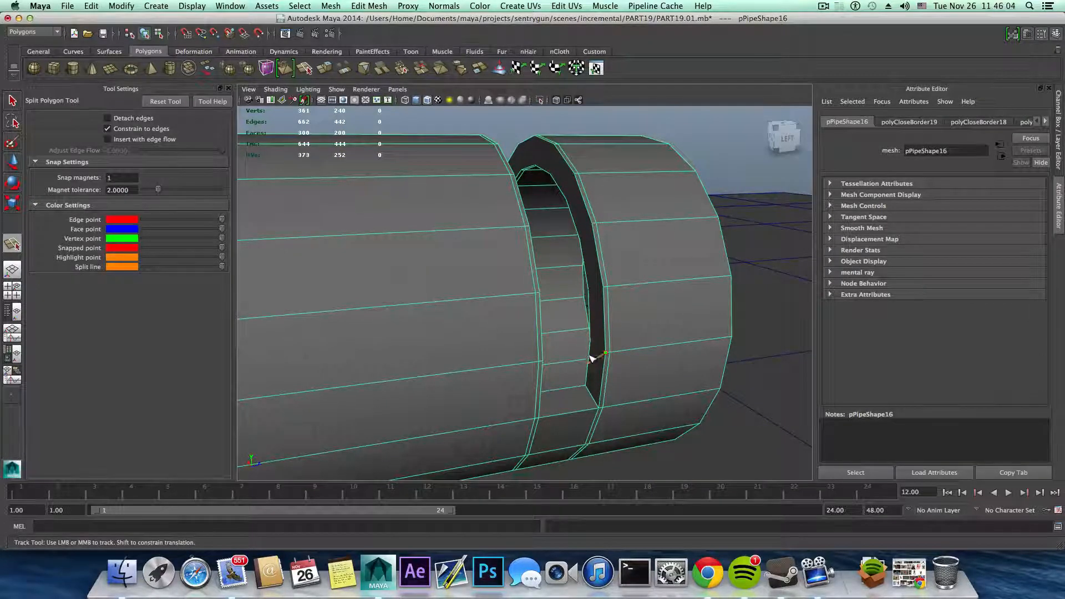
pyautogui.press('Return')
pyautogui.press('super+z')
pyautogui.keyDown('alt'); pyautogui.moveTo(620, 372); pyautogui.dragTo(538, 345); pyautogui.keyUp('alt')
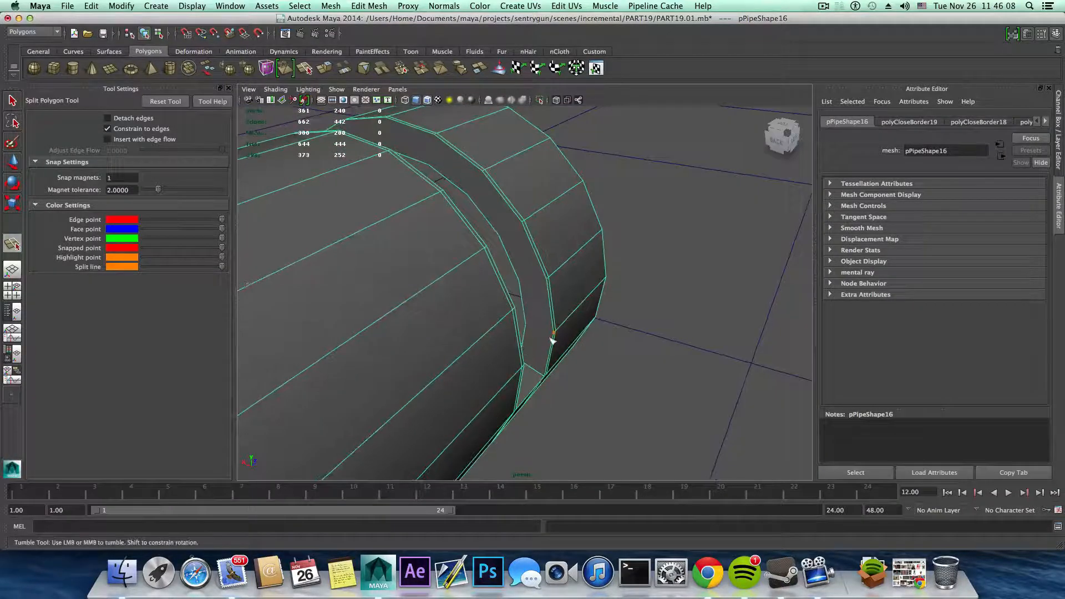
pyautogui.press('Return')
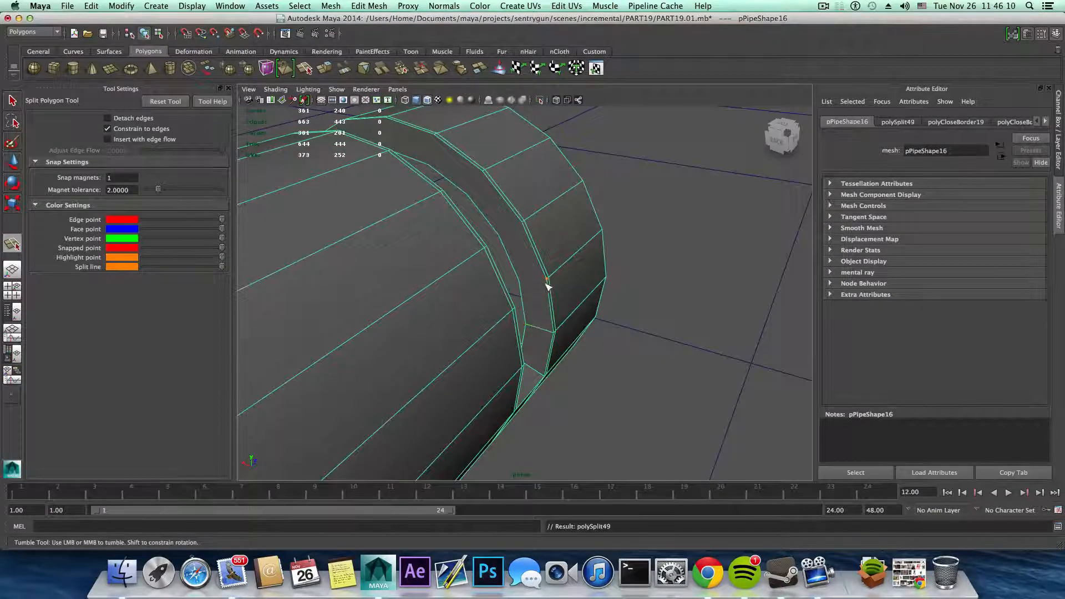
# - Add three more radial splits up the side of the short section's slot wall, joining matching outer and inner corners
pyautogui.click(547, 284)
pyautogui.click(531, 282)
pyautogui.press('Return')
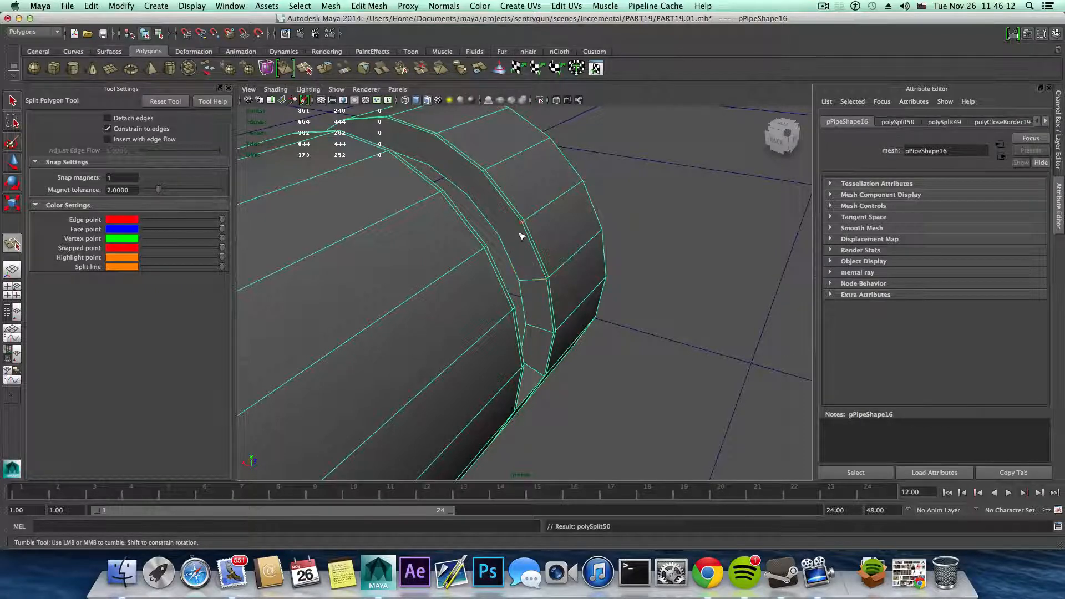
pyautogui.click(522, 223)
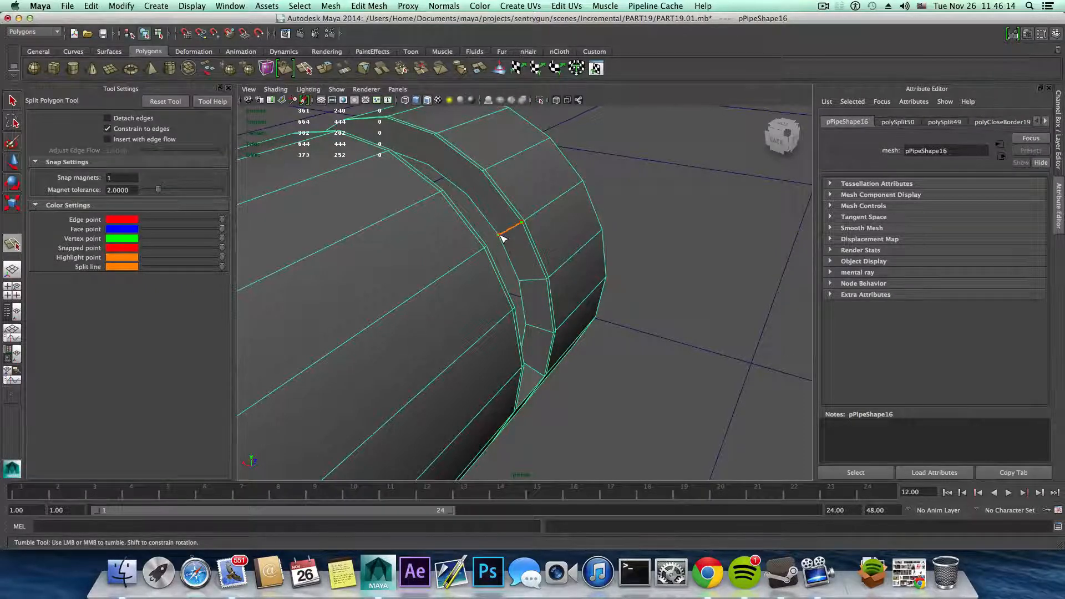
pyautogui.press('Return')
pyautogui.keyDown('alt'); pyautogui.moveTo(501, 237); pyautogui.dragTo(509, 233, button='middle'); pyautogui.keyUp('alt')
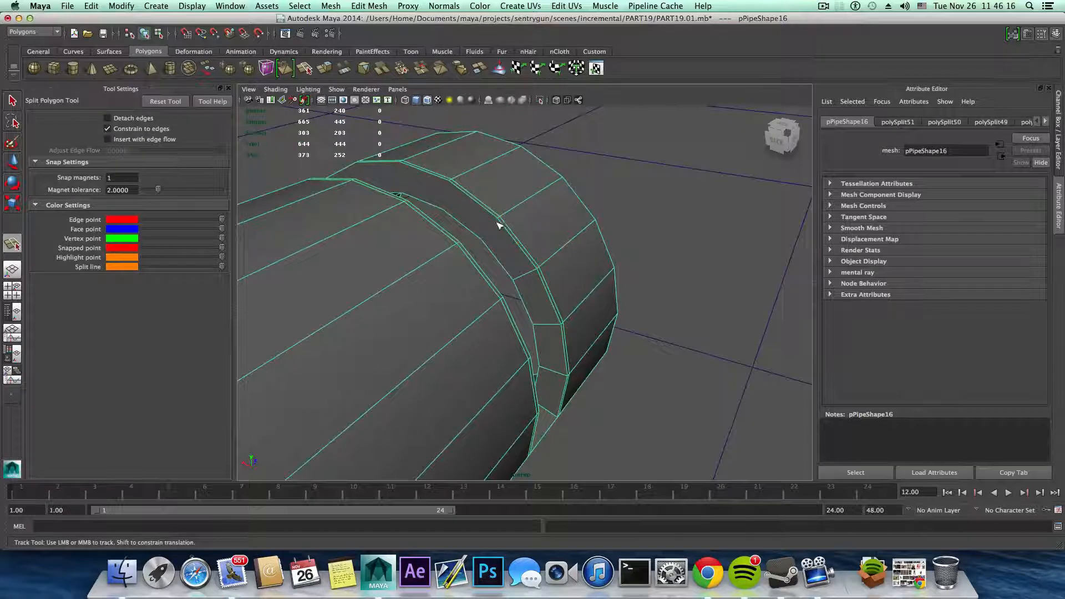
pyautogui.click(498, 224)
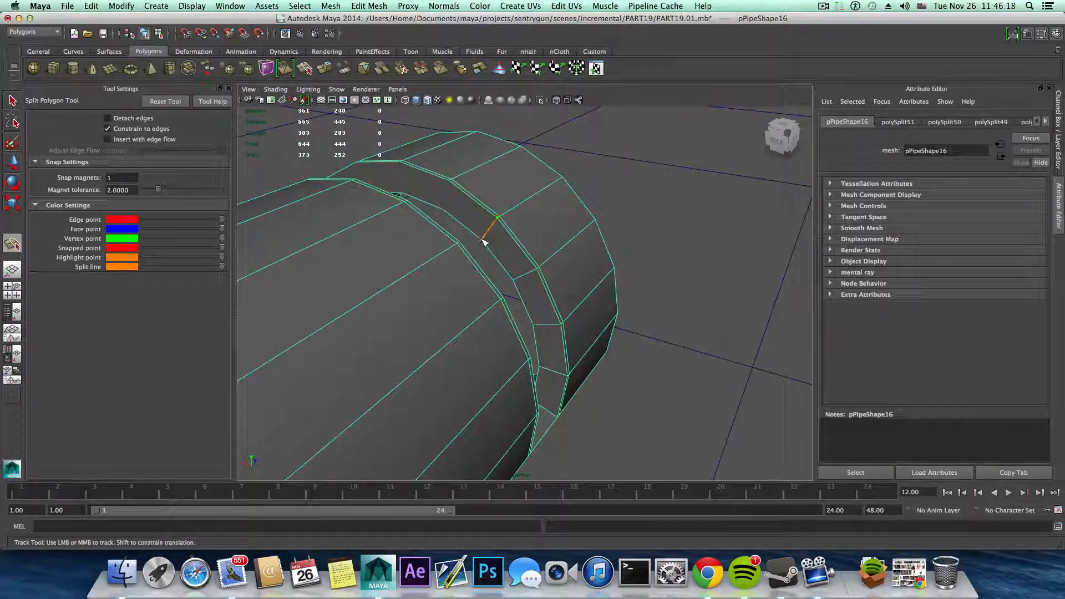
pyautogui.press('Return')
# - Split the short section's slot wall at the next three outer and inner corner pairs across the top of the pipe
pyautogui.moveTo(485, 254)
pyautogui.keyDown('alt'); pyautogui.mouseDown()
pyautogui.moveTo(541, 333)
pyautogui.moveTo(566, 335)
pyautogui.moveTo(478, 253)
pyautogui.mouseUp(); pyautogui.keyUp('alt')
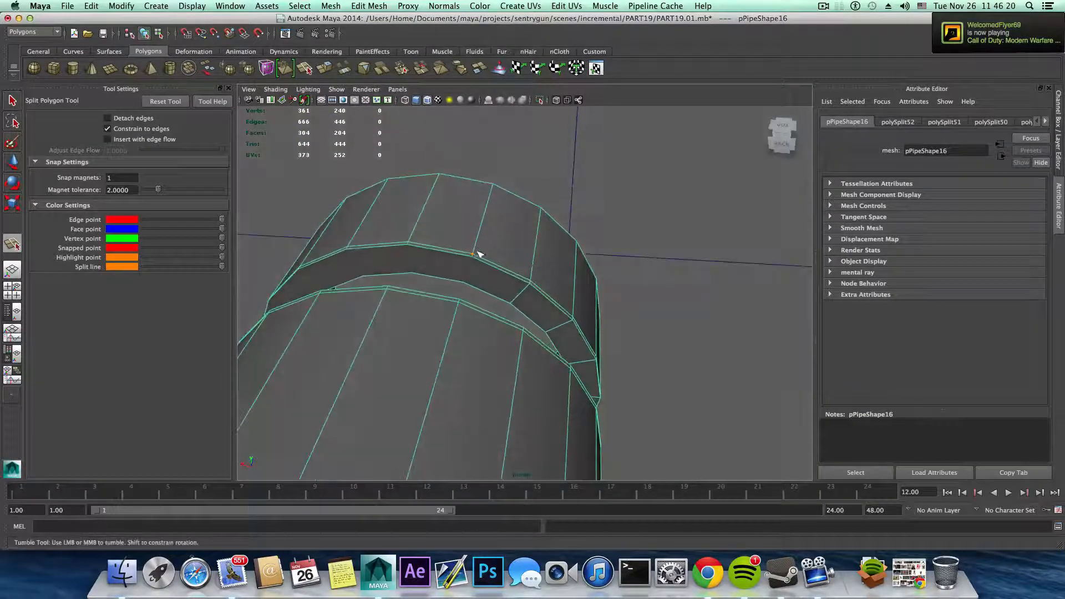
pyautogui.click(472, 257)
pyautogui.click(466, 283)
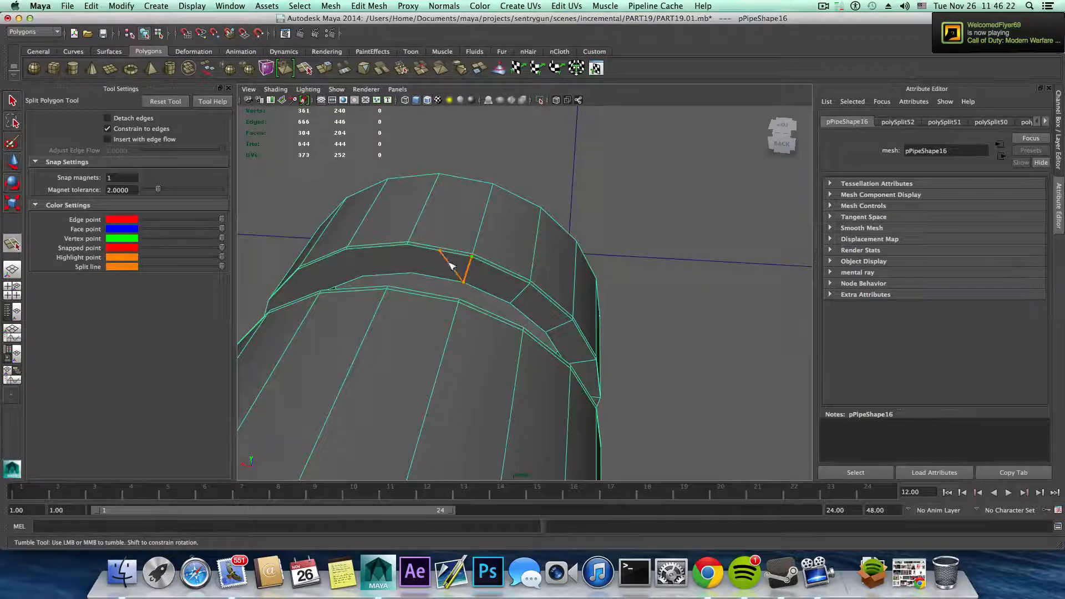
pyautogui.press('Return')
pyautogui.click(418, 252)
pyautogui.press('Return')
pyautogui.keyDown('alt'); pyautogui.moveTo(387, 257); pyautogui.dragTo(530, 278, button='middle'); pyautogui.keyUp('alt')
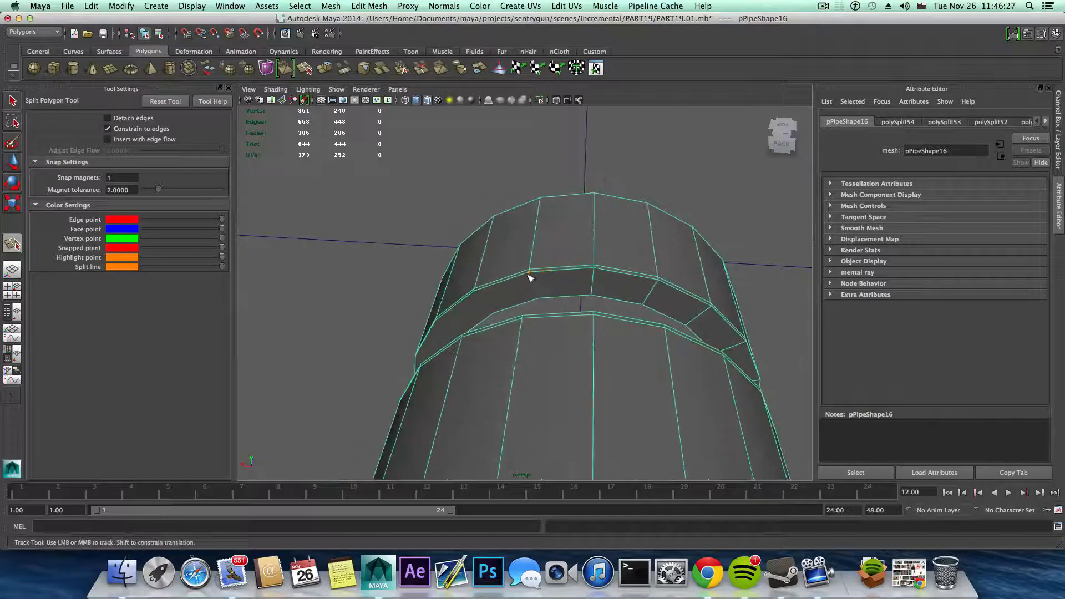
pyautogui.click(541, 299)
pyautogui.press('Return')
# - Complete the radial splits down the far side of the short section's slot wall to the slot's lower end
pyautogui.keyDown('alt'); pyautogui.moveTo(507, 285); pyautogui.dragTo(546, 291); pyautogui.keyUp('alt')
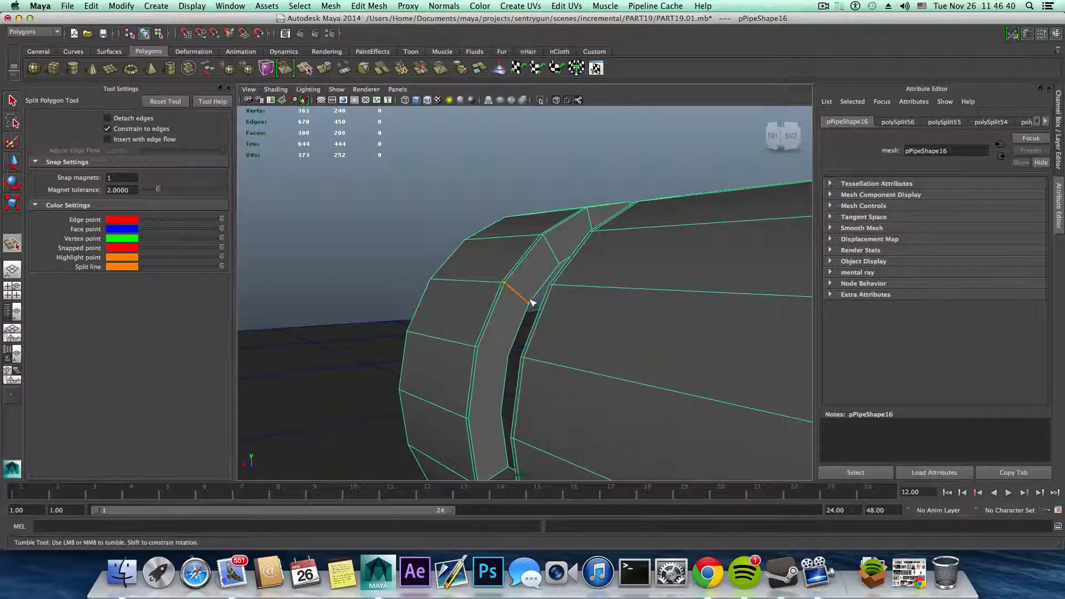
pyautogui.click(530, 303)
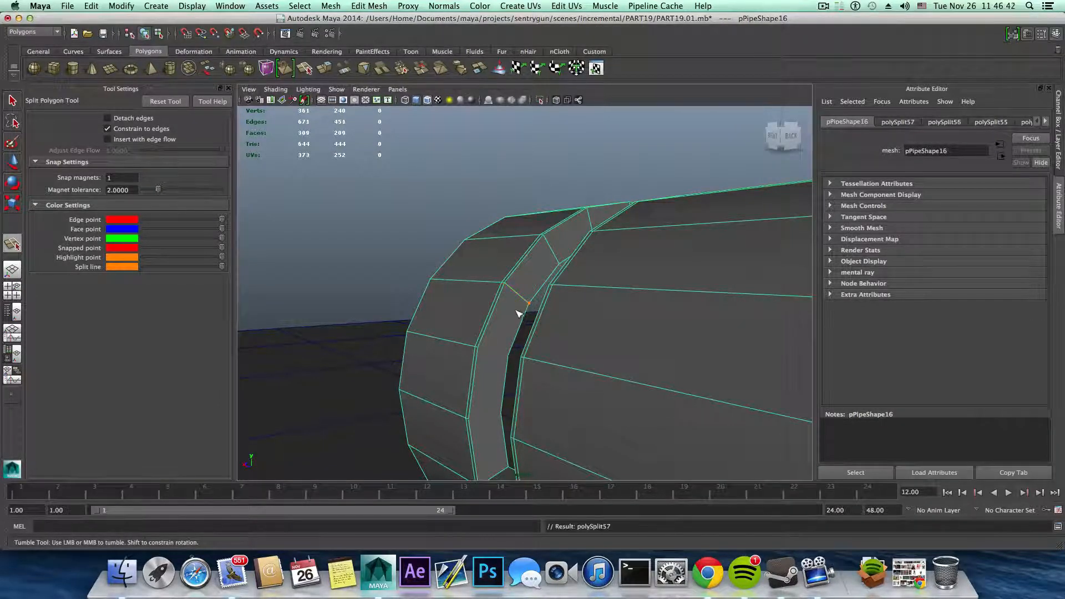
pyautogui.keyDown('alt'); pyautogui.moveTo(518, 313); pyautogui.dragTo(486, 390); pyautogui.keyUp('alt')
pyautogui.click(522, 329)
pyautogui.press('Return')
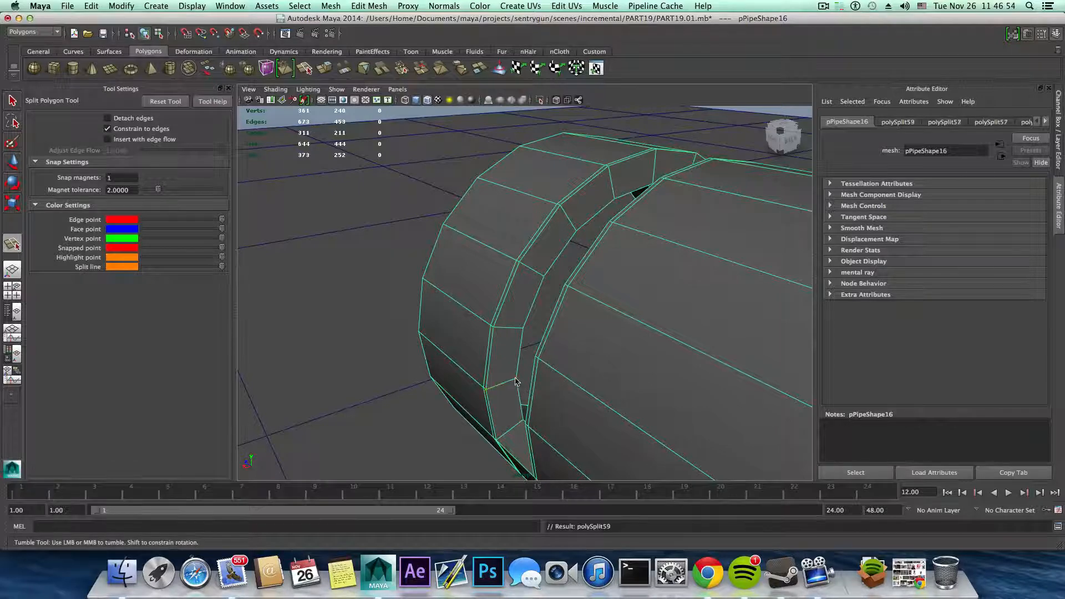
# - Add three radial splits to the long section's filled slot wall, working up from the slot's lower end
pyautogui.keyDown('alt'); pyautogui.moveTo(538, 351); pyautogui.dragTo(534, 315); pyautogui.keyUp('alt')
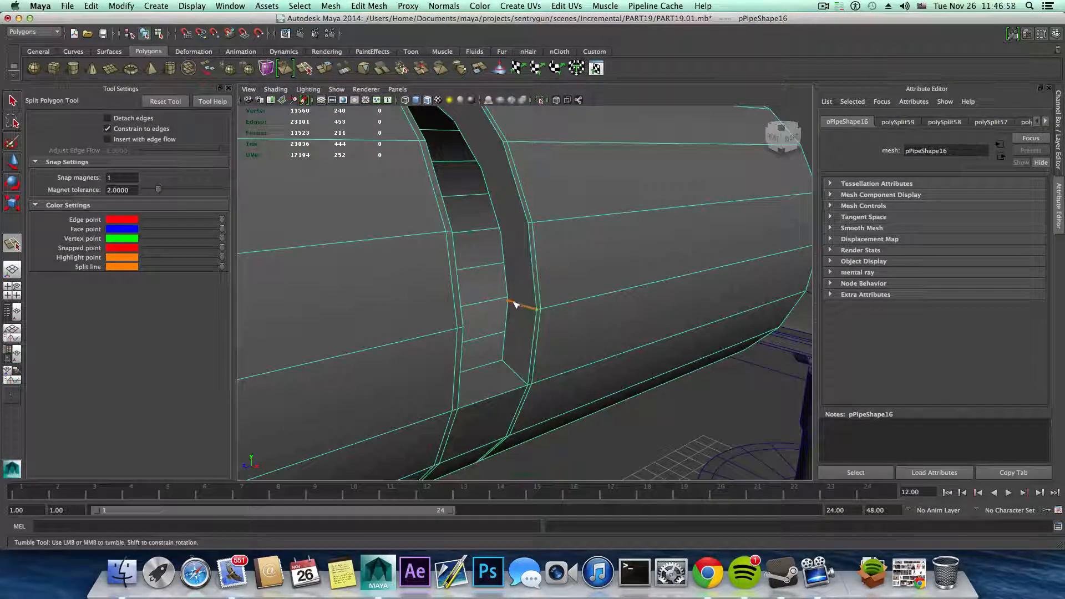
pyautogui.press('Return')
pyautogui.click(509, 232)
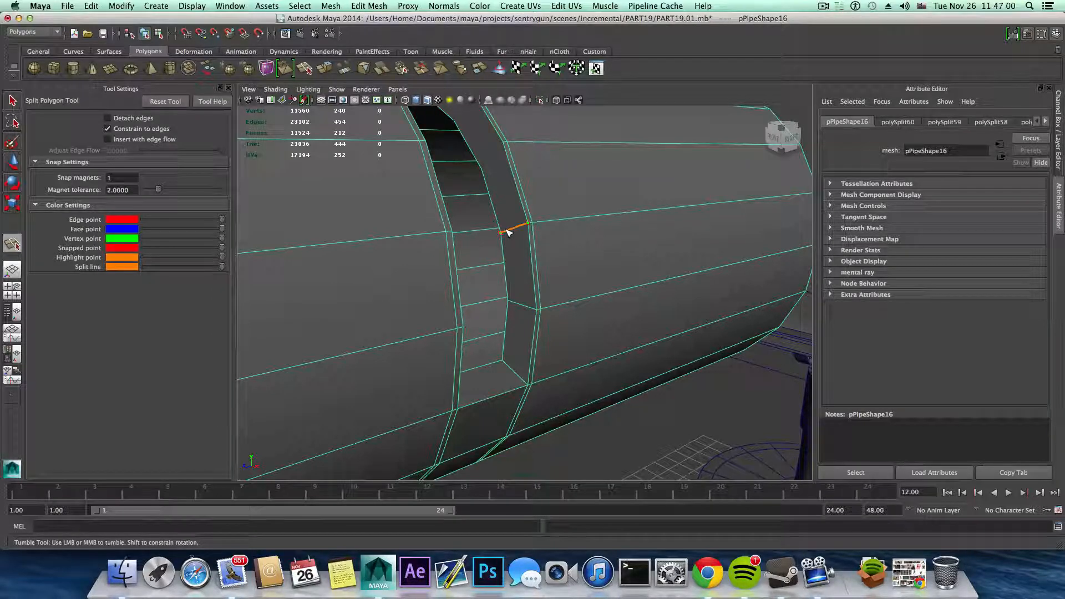
pyautogui.press('Return')
pyautogui.keyDown('alt'); pyautogui.moveTo(505, 223); pyautogui.dragTo(507, 293); pyautogui.keyUp('alt')
pyautogui.keyDown('alt'); pyautogui.moveTo(506, 292); pyautogui.dragTo(493, 275, button='middle'); pyautogui.keyUp('alt')
pyautogui.press('Return')
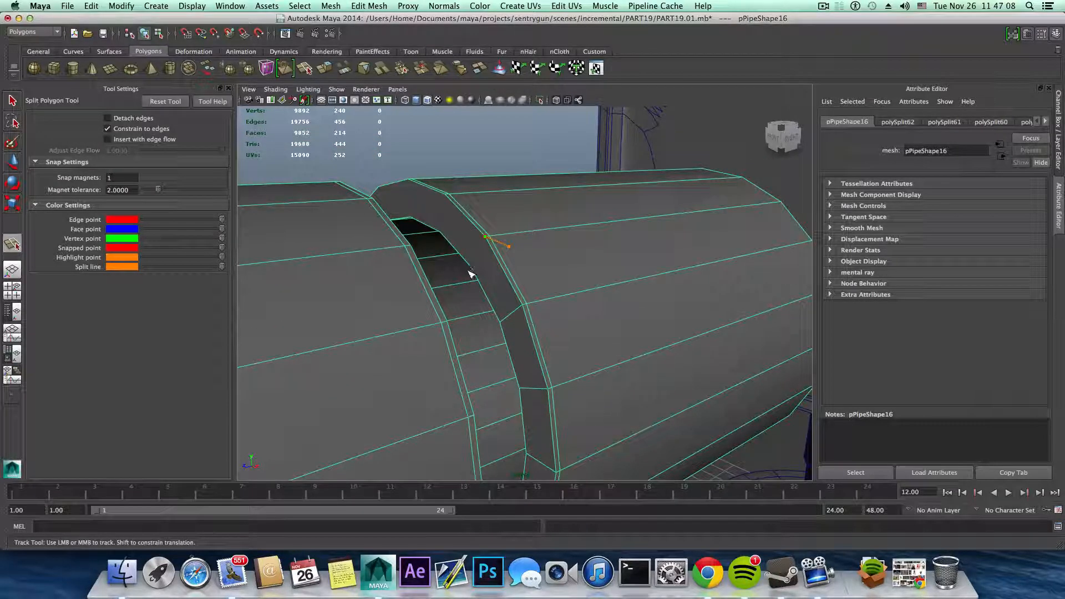
# - Split the long section's slot wall at the next three corner pairs across the top of the pipe
pyautogui.keyDown('alt'); pyautogui.moveTo(485, 290); pyautogui.dragTo(560, 327); pyautogui.keyUp('alt')
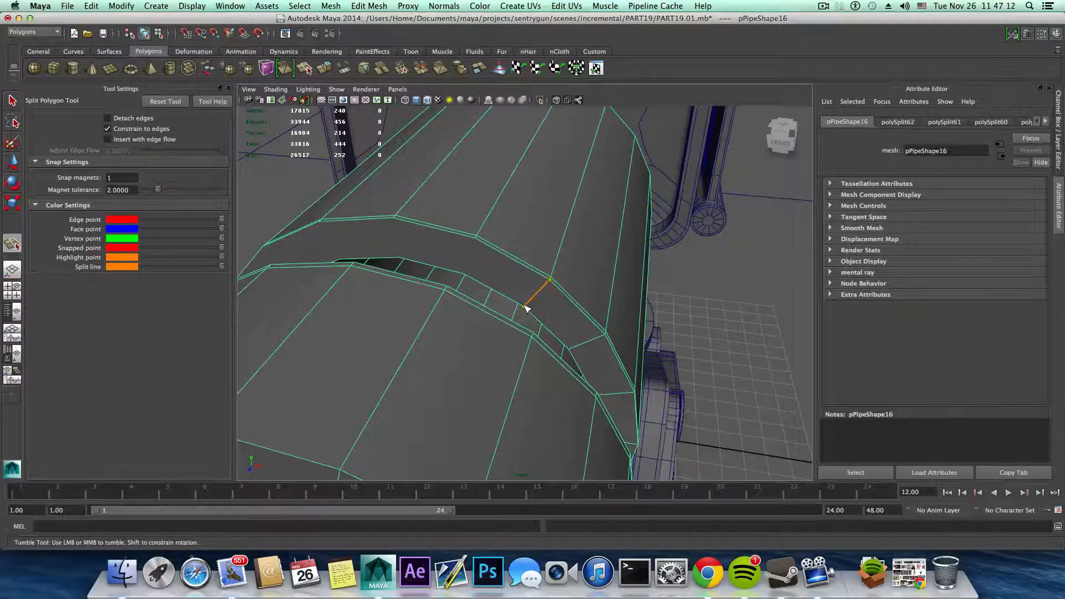
pyautogui.keyDown('alt'); pyautogui.moveTo(511, 290); pyautogui.dragTo(535, 325, button='middle'); pyautogui.keyUp('alt')
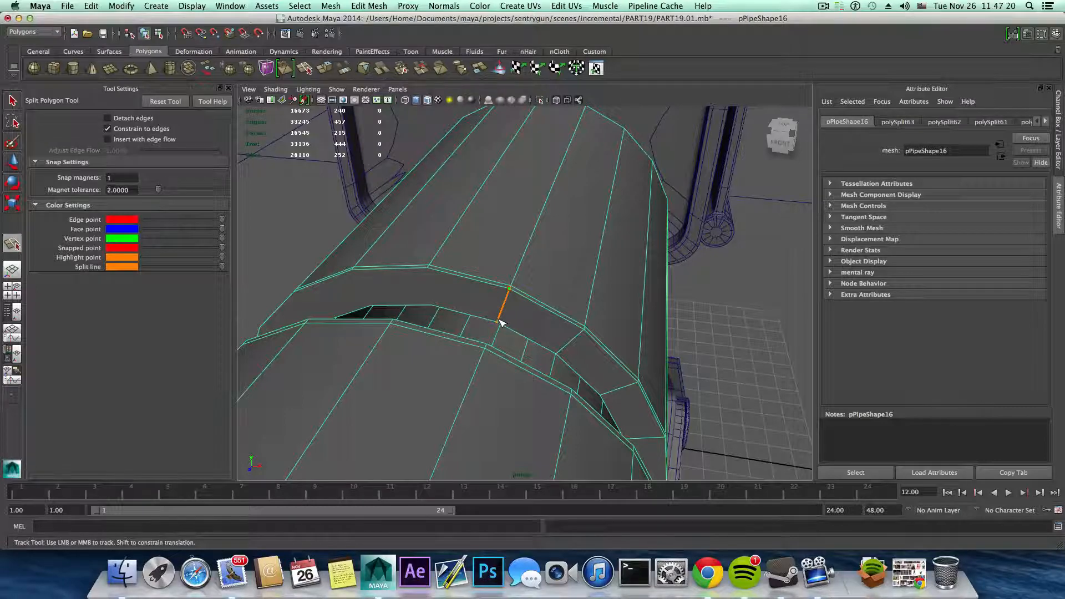
pyautogui.keyDown('alt'); pyautogui.moveTo(492, 323); pyautogui.dragTo(482, 363); pyautogui.keyUp('alt')
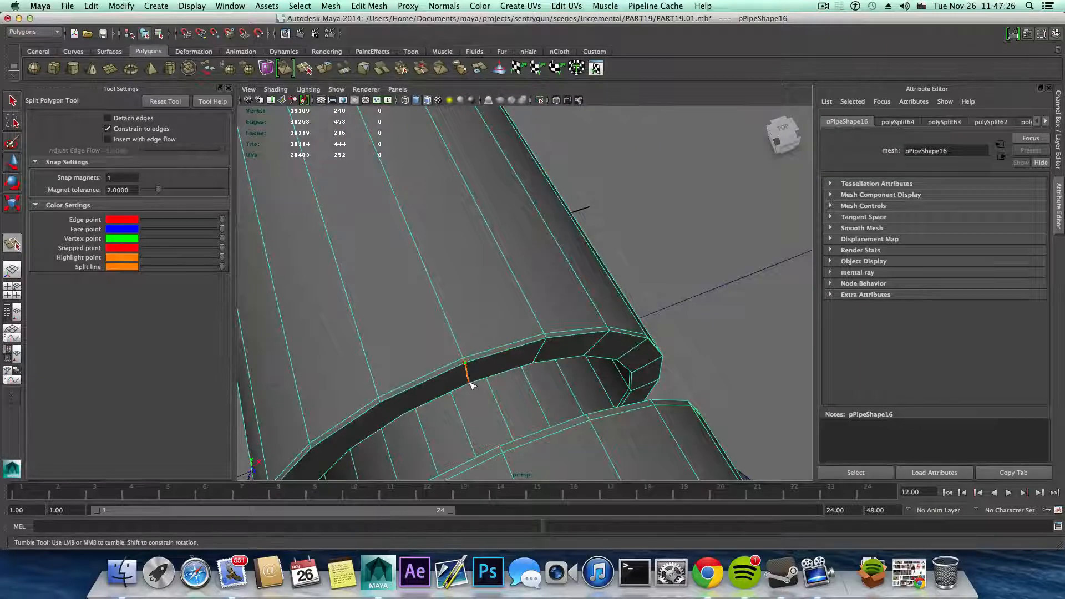
pyautogui.click(471, 382)
pyautogui.press('Return')
# - Split the long section's slot wall at the next three outer and inner corner pairs, working down from the top of the pipe
pyautogui.keyDown('alt'); pyautogui.moveTo(458, 387); pyautogui.dragTo(432, 351); pyautogui.keyUp('alt')
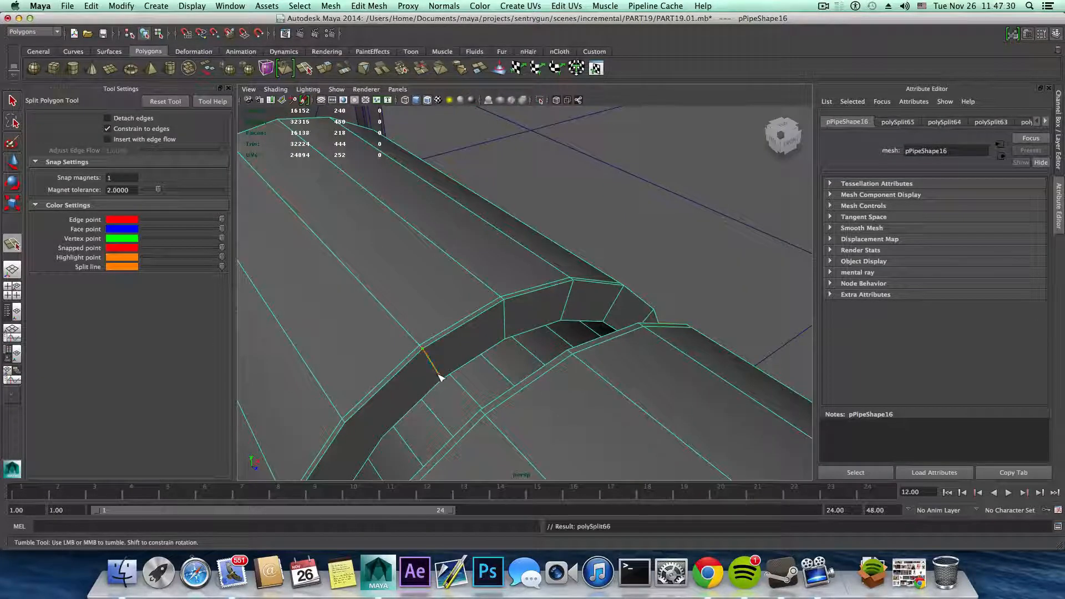
pyautogui.keyDown('alt'); pyautogui.moveTo(459, 352); pyautogui.dragTo(428, 375, button='middle'); pyautogui.keyUp('alt')
pyautogui.click(418, 371)
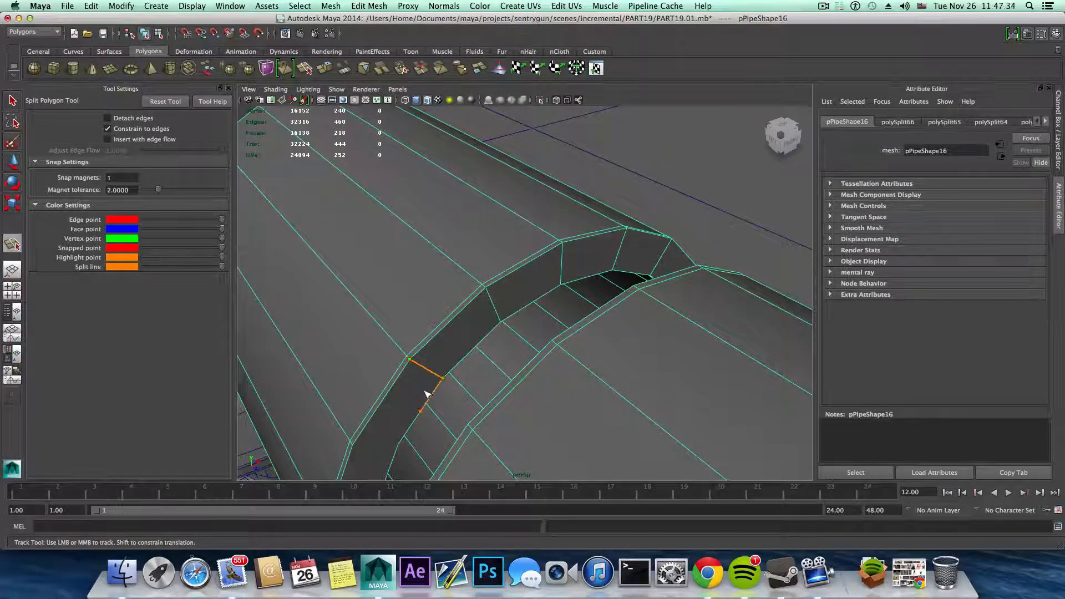
pyautogui.press('Return')
pyautogui.keyDown('alt'); pyautogui.moveTo(432, 385); pyautogui.dragTo(388, 354); pyautogui.keyUp('alt')
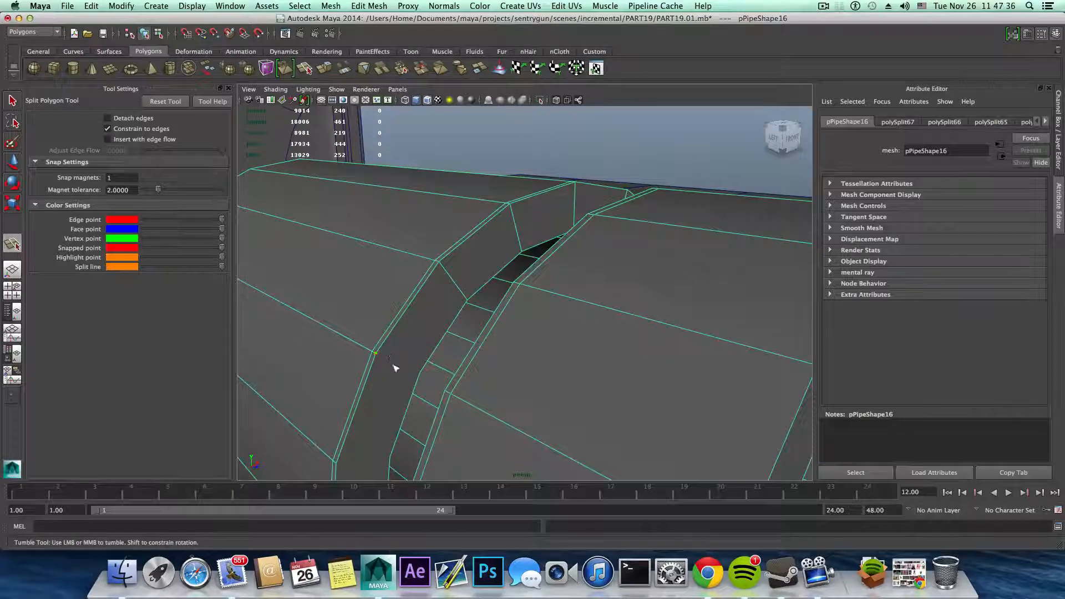
pyautogui.click(421, 373)
pyautogui.press('Return')
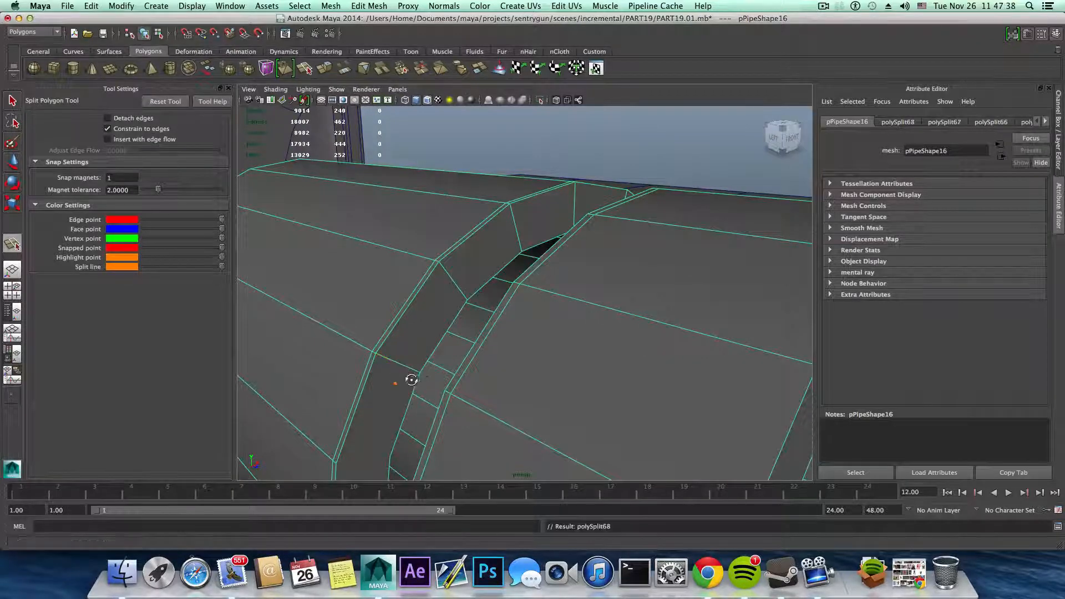
# - Complete the remaining radial splits of the long section's slot wall down to the slot's other lower end
pyautogui.keyDown('alt'); pyautogui.moveTo(410, 377); pyautogui.dragTo(360, 341); pyautogui.keyUp('alt')
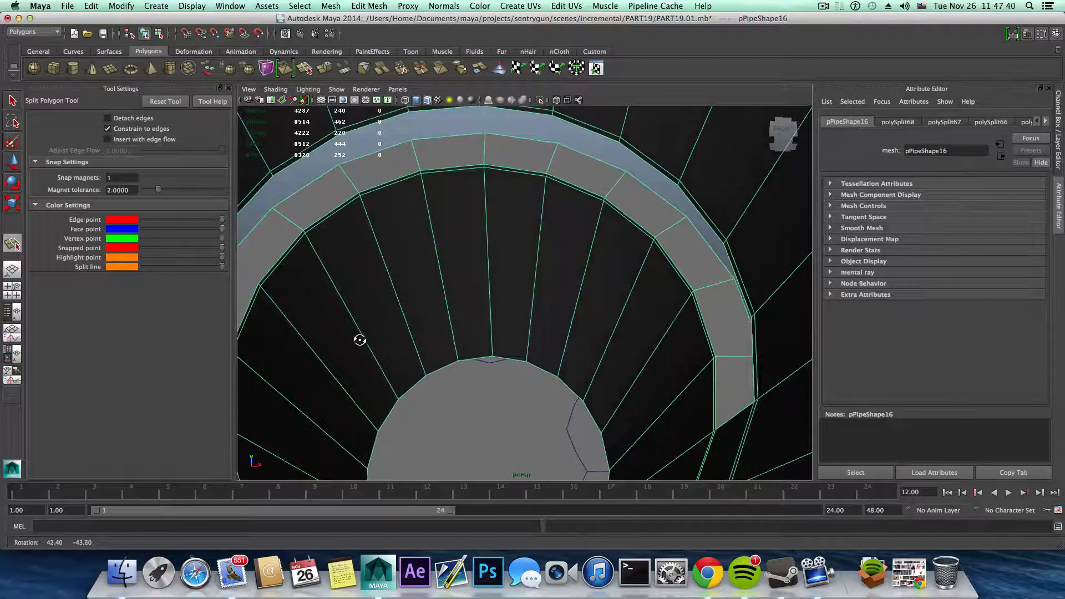
pyautogui.keyDown('alt'); pyautogui.moveTo(375, 339); pyautogui.dragTo(403, 324, button='middle'); pyautogui.keyUp('alt')
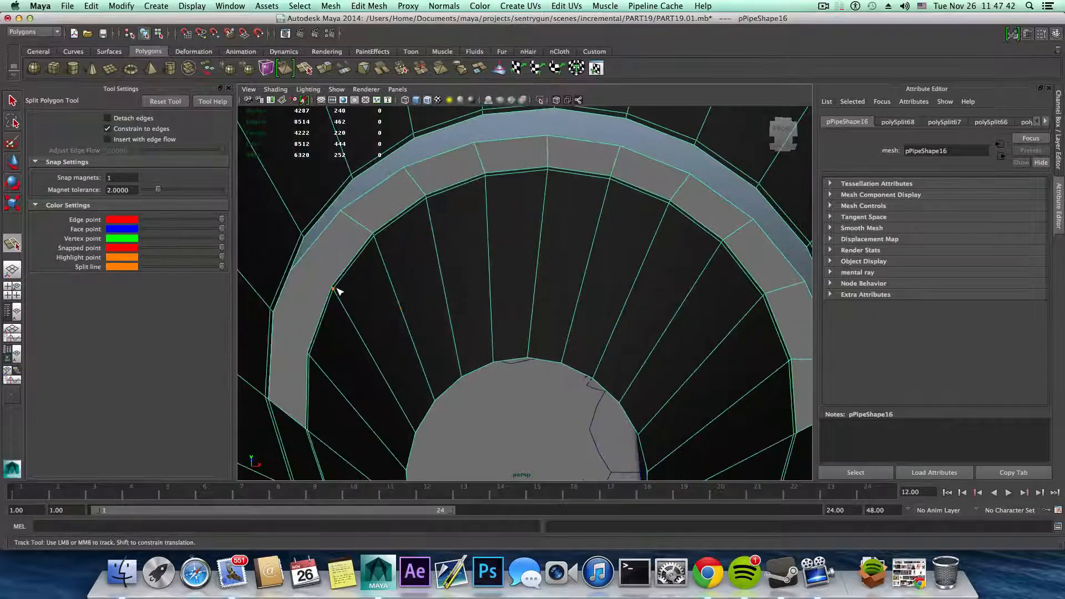
pyautogui.keyDown('alt'); pyautogui.moveTo(304, 281); pyautogui.dragTo(359, 302); pyautogui.keyUp('alt')
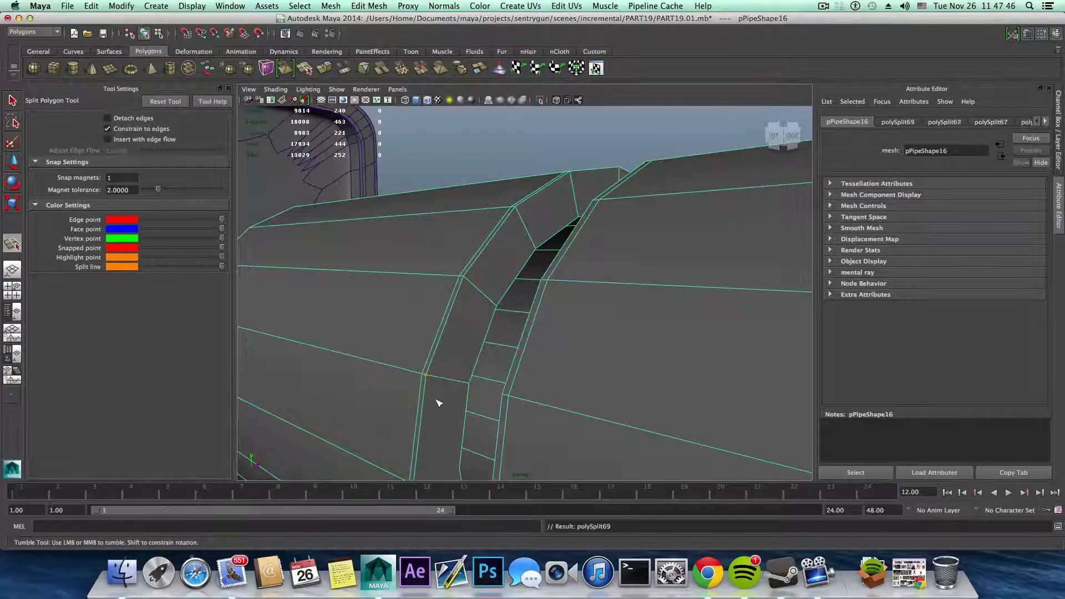
pyautogui.keyDown('alt'); pyautogui.moveTo(438, 403); pyautogui.dragTo(439, 355, button='middle'); pyautogui.keyUp('alt')
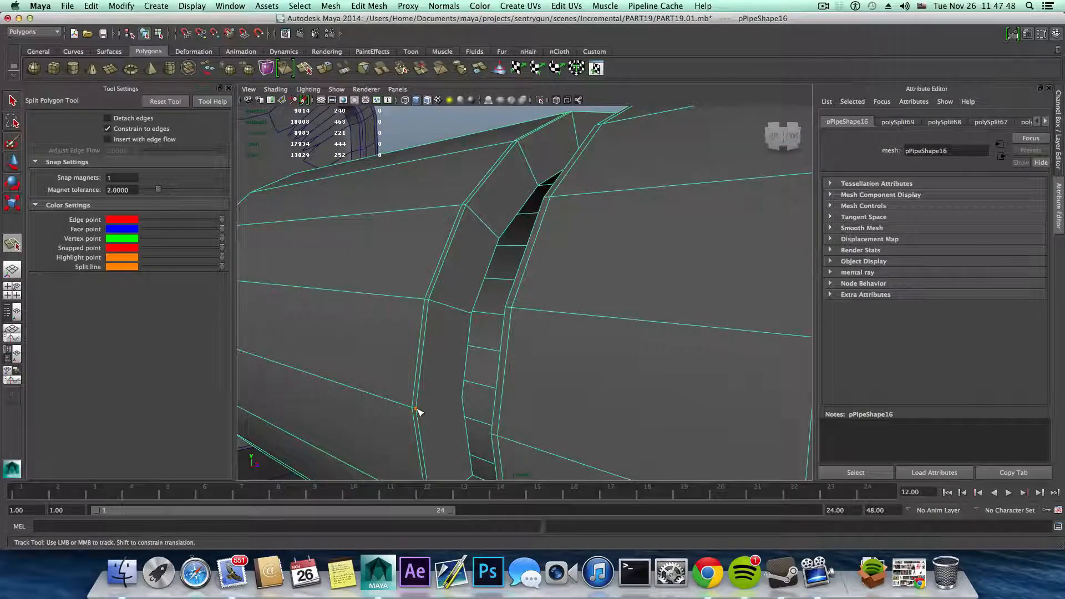
pyautogui.keyDown('alt'); pyautogui.moveTo(435, 421); pyautogui.dragTo(214, 397); pyautogui.keyUp('alt')
pyautogui.click(284, 368)
pyautogui.press('Return')
pyautogui.keyDown('alt'); pyautogui.moveTo(404, 390); pyautogui.dragTo(385, 370); pyautogui.keyUp('alt')
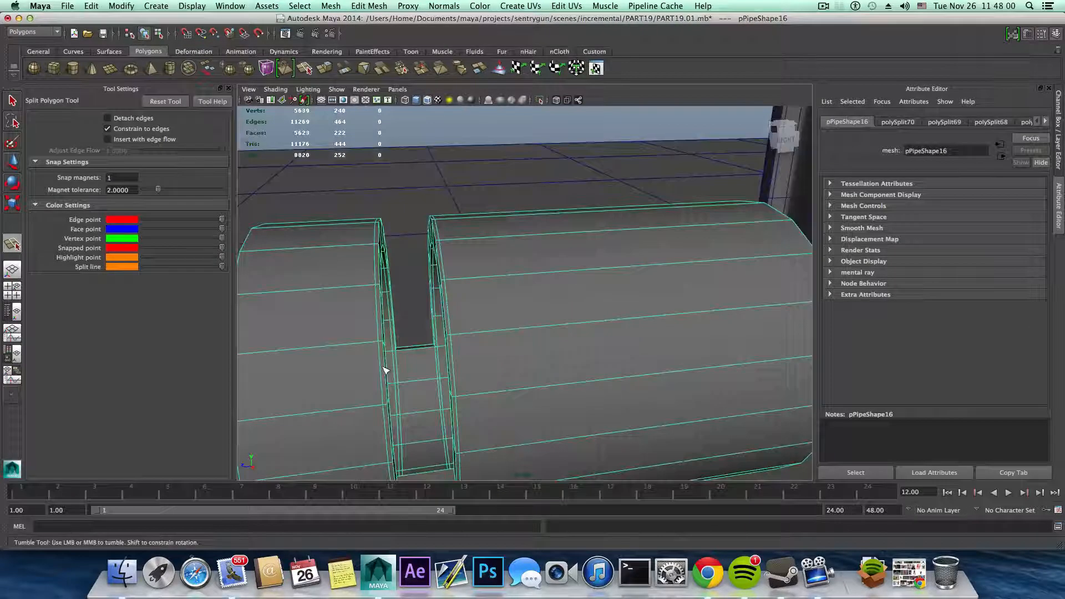
# - Insert two edge loops around the slot's wall, one close to its outer edge and one close to its inner edge
pyautogui.press('F8')
pyautogui.press('F8')
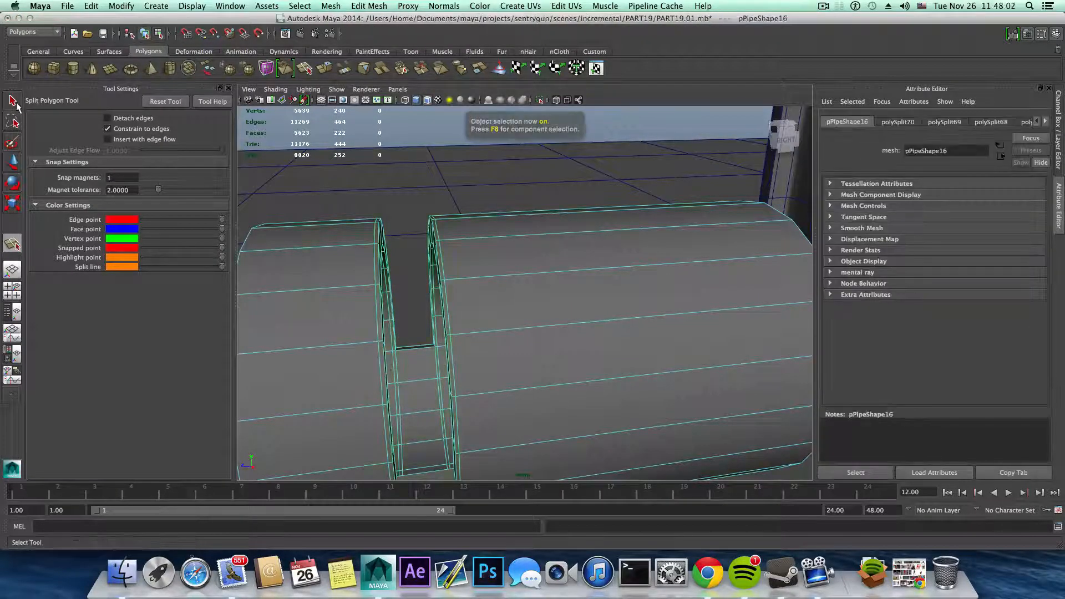
pyautogui.press('q')
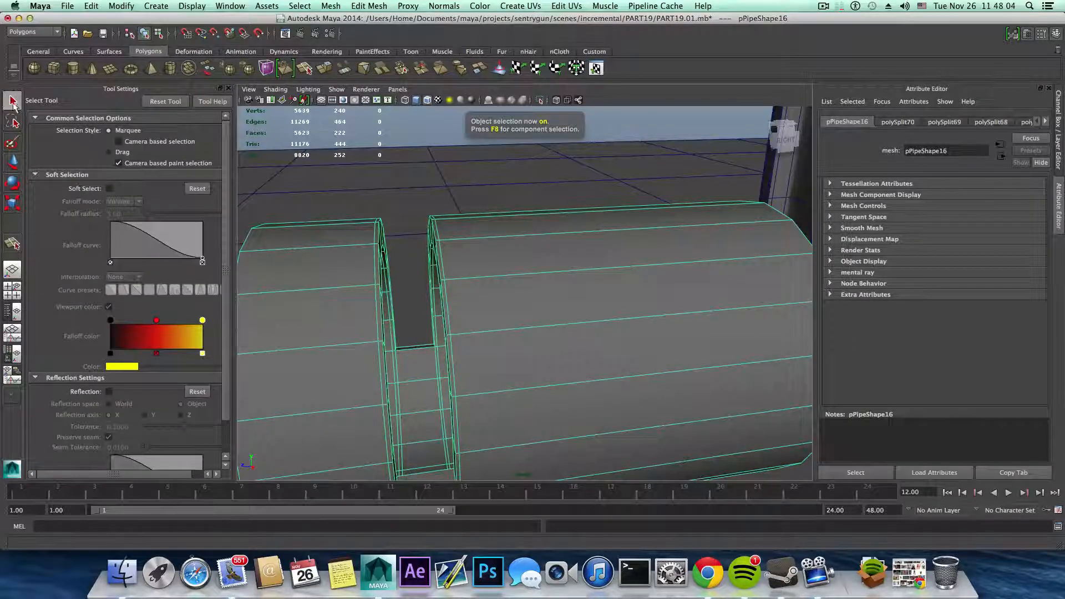
pyautogui.keyDown('alt'); pyautogui.moveTo(421, 216); pyautogui.dragTo(521, 347); pyautogui.keyUp('alt')
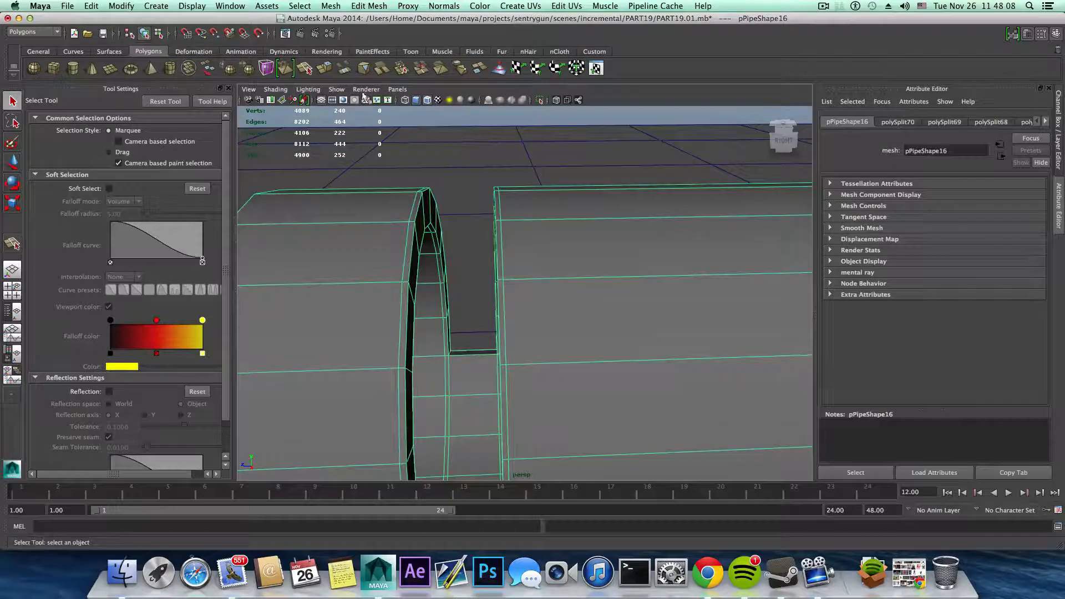
pyautogui.keyDown('alt'); pyautogui.moveTo(499, 282); pyautogui.dragTo(527, 273); pyautogui.keyUp('alt')
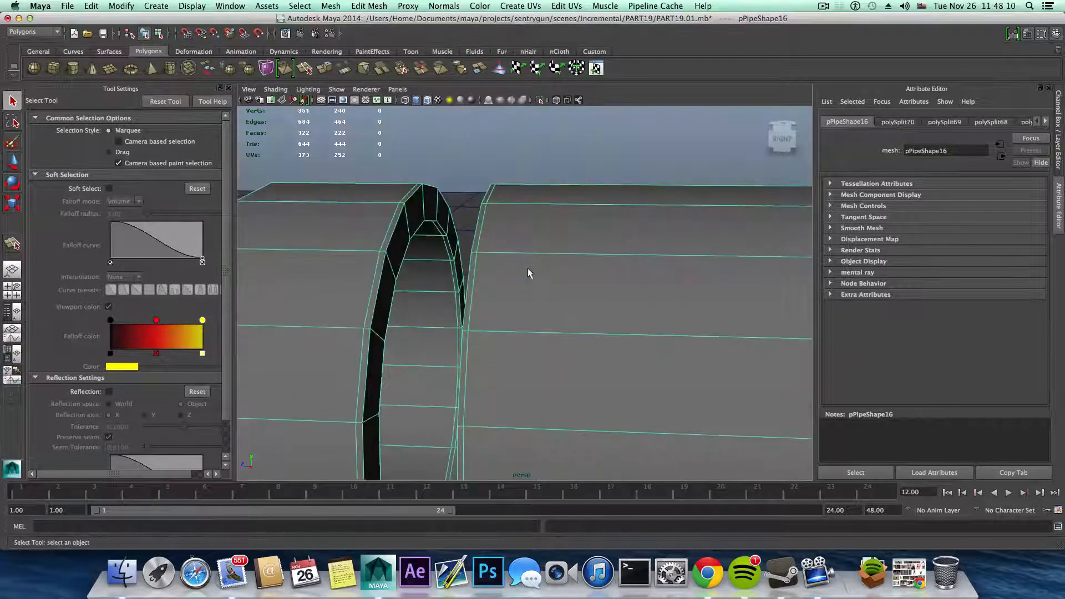
pyautogui.keyDown('shift'); pyautogui.moveTo(530, 270); pyautogui.dragTo(487, 284, button='right'); pyautogui.keyUp('shift')
pyautogui.keyDown('alt'); pyautogui.moveTo(423, 267); pyautogui.dragTo(681, 333); pyautogui.keyUp('alt')
pyautogui.keyDown('alt'); pyautogui.moveTo(612, 264); pyautogui.dragTo(585, 338); pyautogui.keyUp('alt')
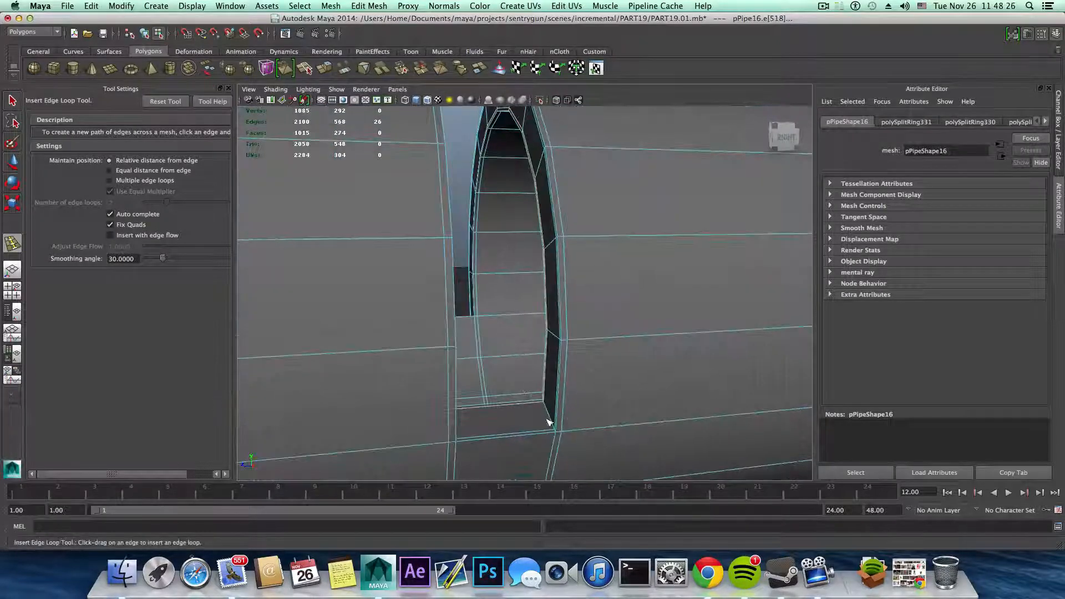
pyautogui.keyDown('alt'); pyautogui.moveTo(537, 288); pyautogui.dragTo(502, 308); pyautogui.keyUp('alt')
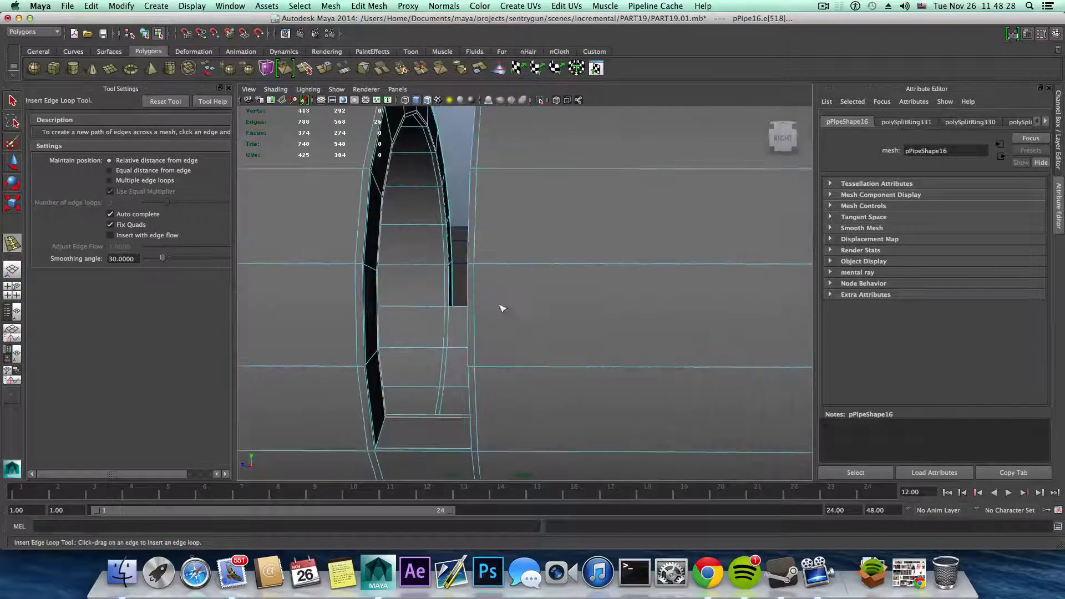
pyautogui.keyDown('alt'); pyautogui.moveTo(493, 428); pyautogui.dragTo(428, 404); pyautogui.keyUp('alt')
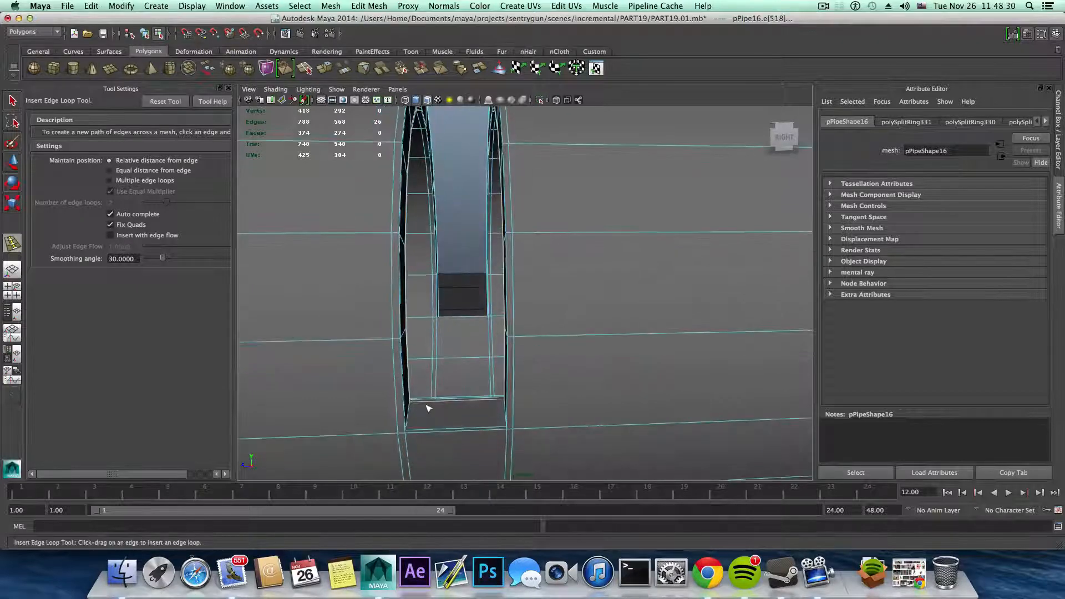
pyautogui.keyDown('alt'); pyautogui.moveTo(469, 377); pyautogui.dragTo(528, 341); pyautogui.keyUp('alt')
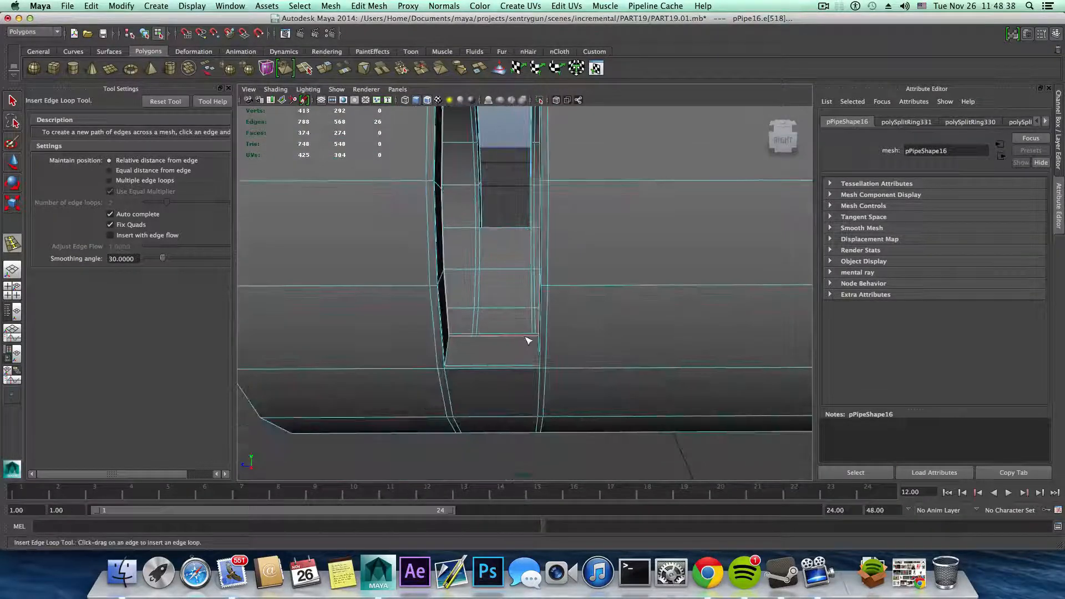
pyautogui.press('F8')
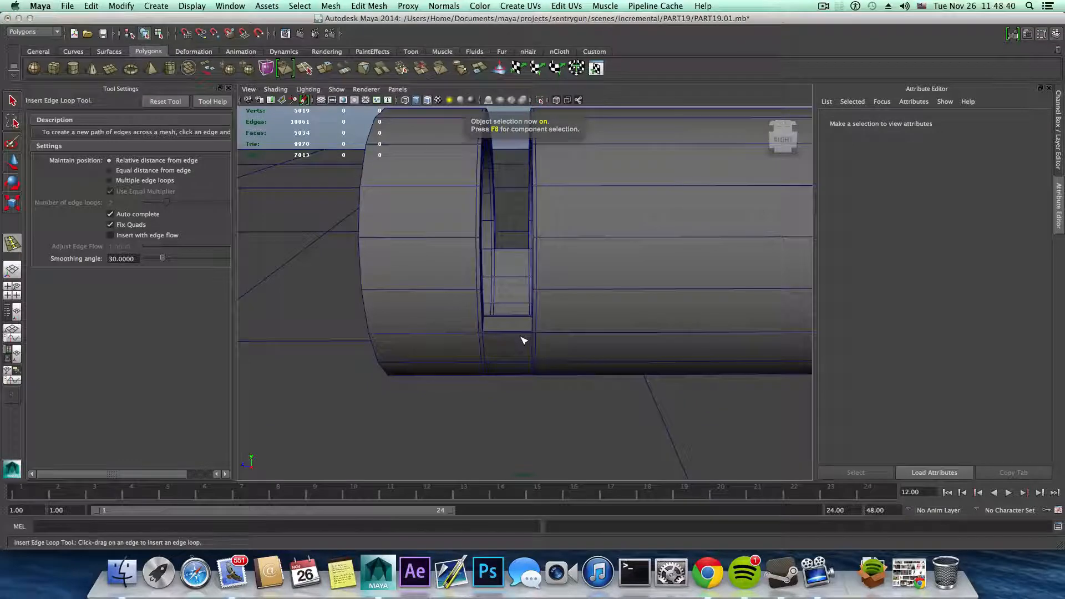
# - Insert three supporting edge loops at the short section's open end, on the outer surface and along the rim's borders
pyautogui.keyDown('alt'); pyautogui.moveTo(390, 279); pyautogui.dragTo(481, 338); pyautogui.keyUp('alt')
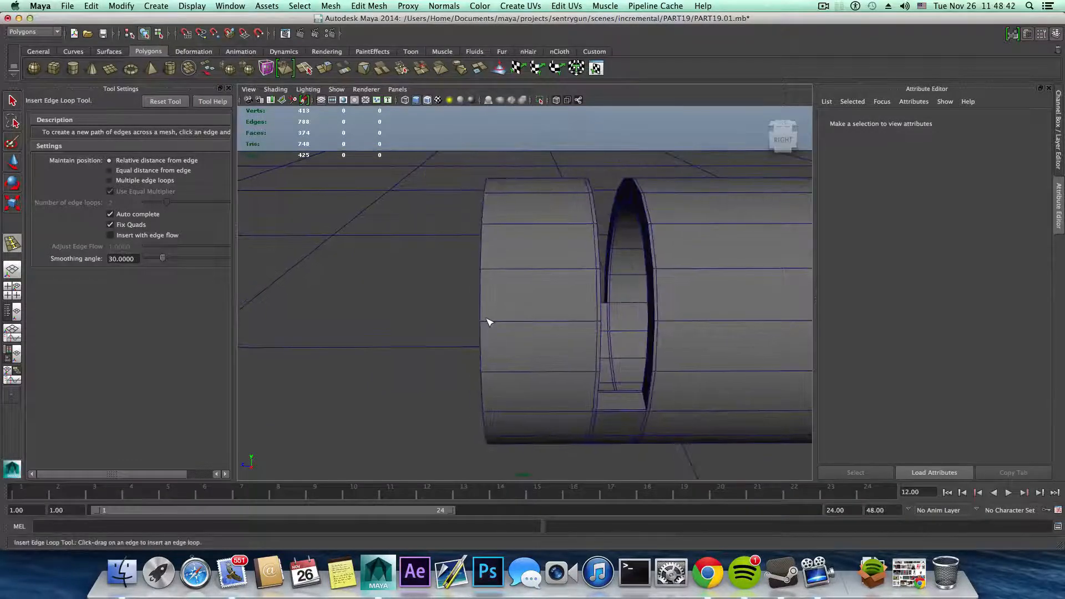
pyautogui.click(487, 320)
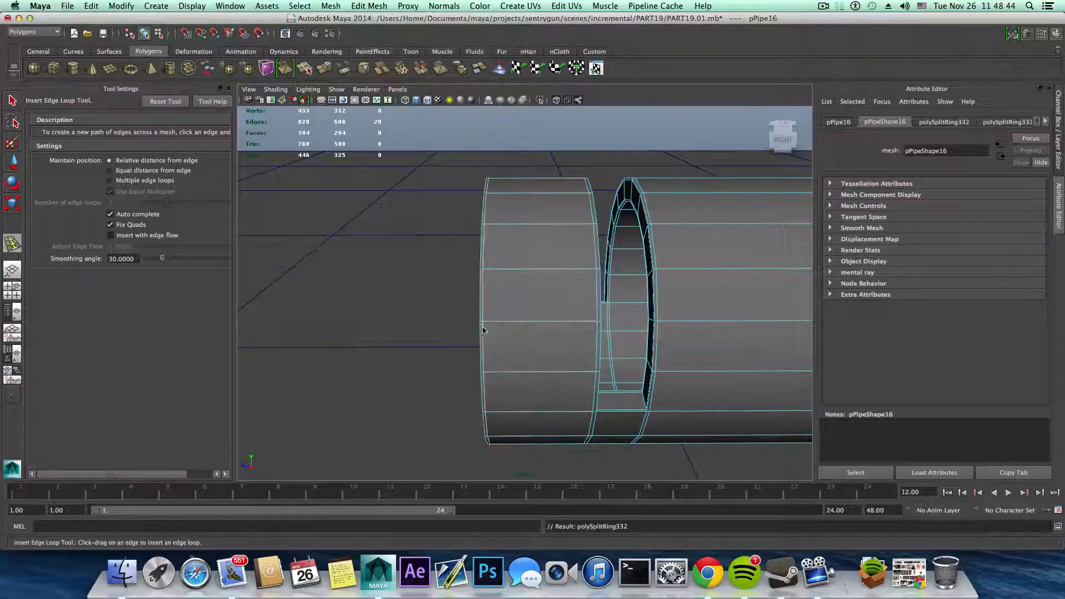
pyautogui.keyDown('alt'); pyautogui.moveTo(482, 330); pyautogui.dragTo(603, 270); pyautogui.keyUp('alt')
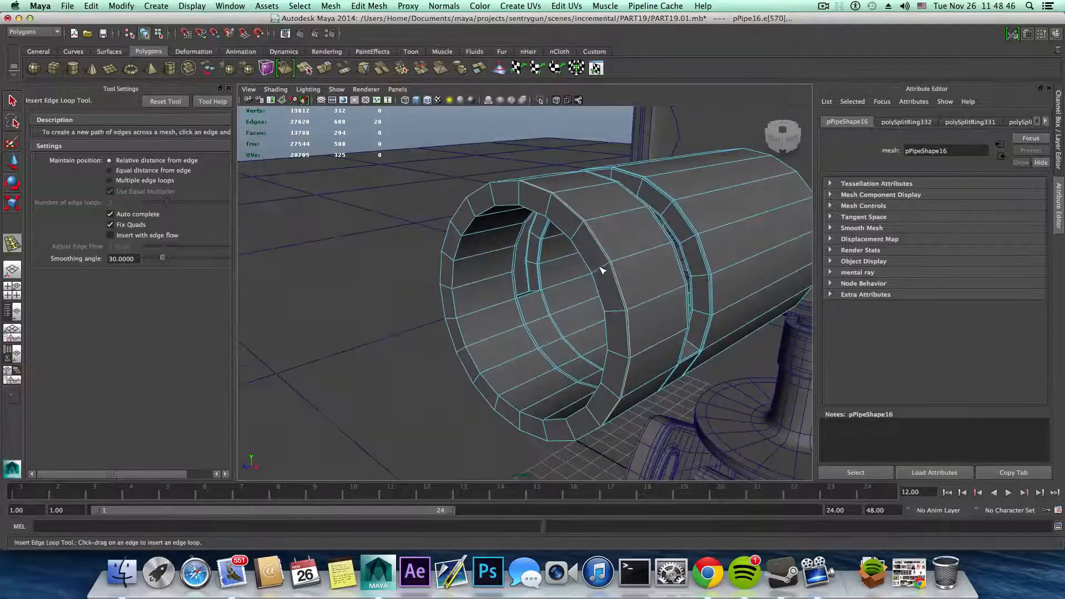
pyautogui.click(604, 270)
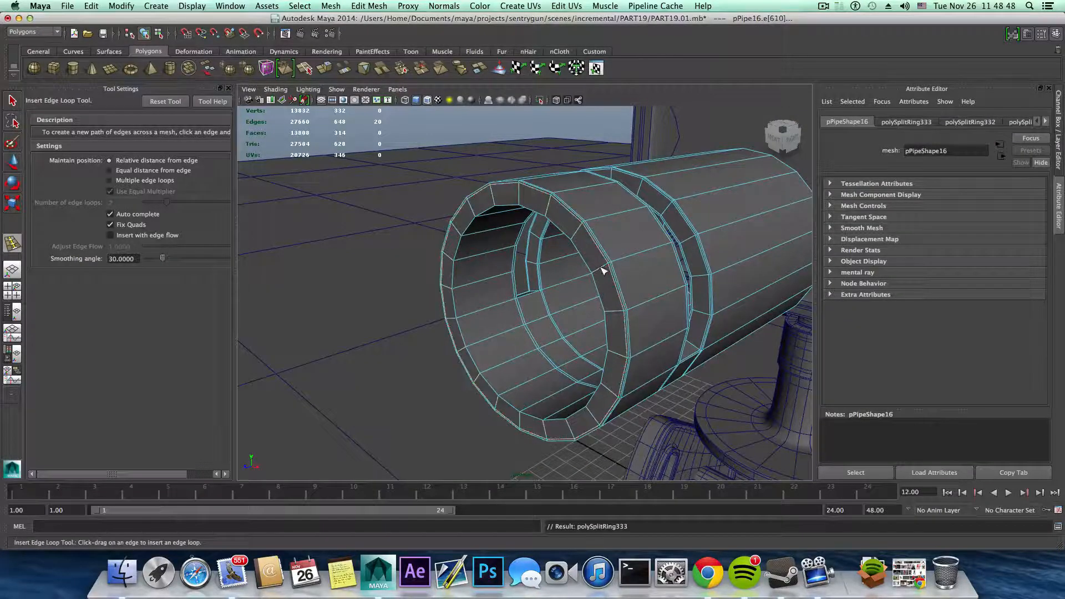
pyautogui.click(604, 275)
# - Insert supporting edge loops close to the long section's open end and leave the Insert Edge Loop tool
pyautogui.keyDown('alt'); pyautogui.moveTo(606, 275); pyautogui.dragTo(549, 304); pyautogui.keyUp('alt')
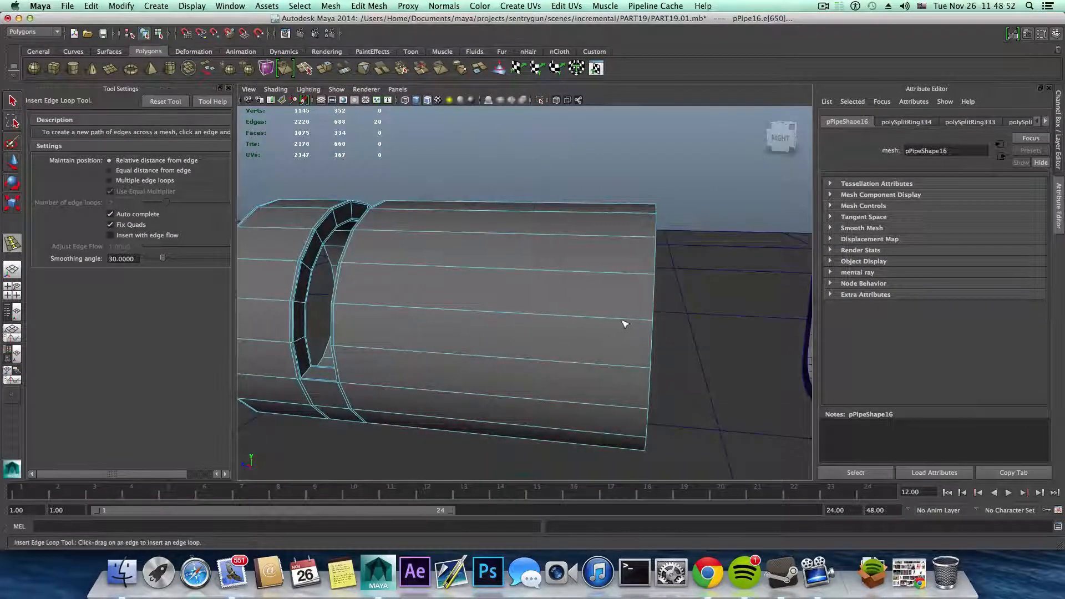
pyautogui.moveTo(640, 322); pyautogui.dragTo(652, 325)
pyautogui.moveTo(653, 324)
pyautogui.keyDown('alt'); pyautogui.mouseDown()
pyautogui.moveTo(610, 330)
pyautogui.moveTo(673, 324)
pyautogui.mouseUp(); pyautogui.keyUp('alt')
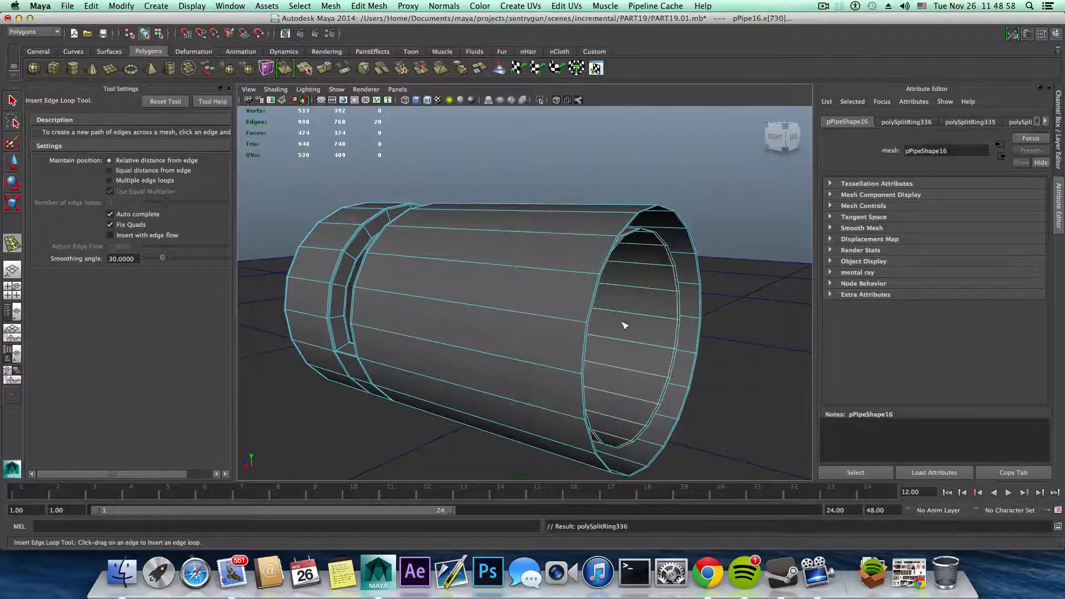
pyautogui.press('F8')
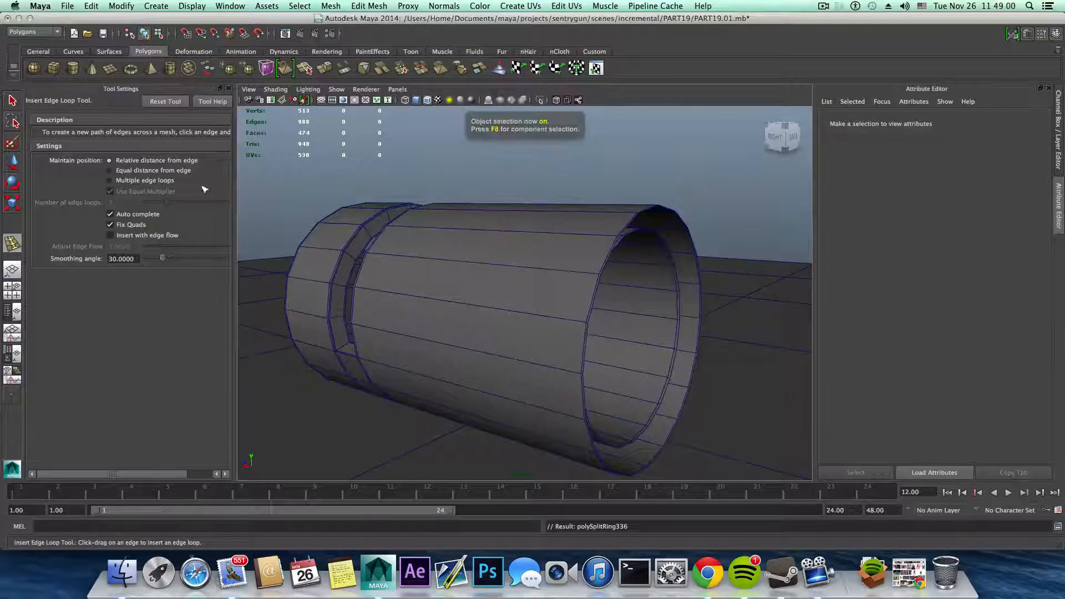
pyautogui.press('q')
# - Inspect the selected pipe from several sides and set it to the unsmoothed display
pyautogui.click(444, 268)
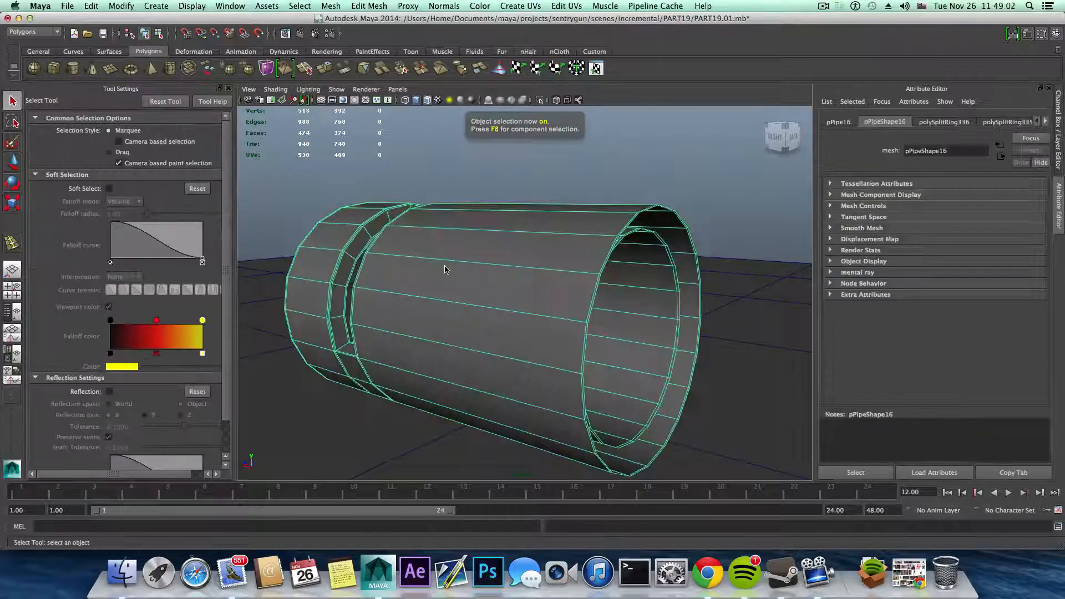
pyautogui.keyDown('alt'); pyautogui.moveTo(435, 289); pyautogui.dragTo(476, 291); pyautogui.keyUp('alt')
pyautogui.keyDown('alt'); pyautogui.moveTo(477, 311); pyautogui.dragTo(540, 331, button='right'); pyautogui.keyUp('alt')
pyautogui.keyDown('alt'); pyautogui.moveTo(444, 306); pyautogui.dragTo(505, 312); pyautogui.keyUp('alt')
pyautogui.keyDown('alt'); pyautogui.moveTo(505, 313); pyautogui.dragTo(461, 316, button='right'); pyautogui.keyUp('alt')
pyautogui.keyDown('alt'); pyautogui.moveTo(461, 316); pyautogui.dragTo(366, 314); pyautogui.keyUp('alt')
pyautogui.press('1')
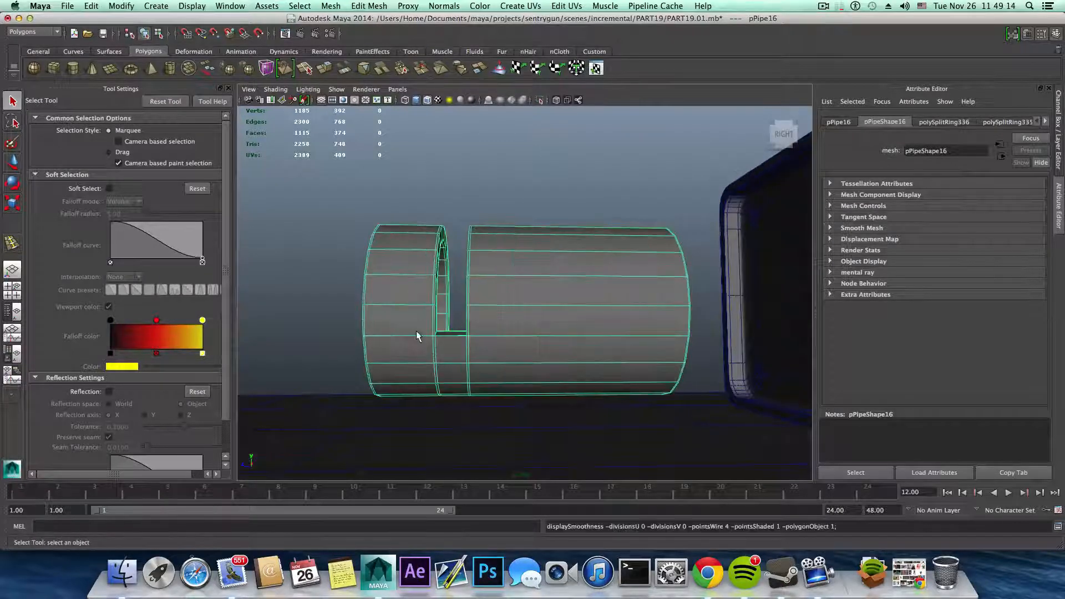
# - Insert two lengthwise-offset edge loops across the slot's lower end, one beside each slot wall
pyautogui.keyDown('alt'); pyautogui.moveTo(415, 335); pyautogui.dragTo(470, 348, button='right'); pyautogui.keyUp('alt')
pyautogui.keyDown('alt'); pyautogui.moveTo(470, 348); pyautogui.dragTo(484, 348); pyautogui.keyUp('alt')
pyautogui.keyDown('alt'); pyautogui.moveTo(484, 347); pyautogui.dragTo(541, 353, button='middle'); pyautogui.keyUp('alt')
pyautogui.keyDown('alt'); pyautogui.moveTo(541, 354); pyautogui.dragTo(566, 370, button='right'); pyautogui.keyUp('alt')
pyautogui.keyDown('alt'); pyautogui.moveTo(567, 370); pyautogui.dragTo(545, 334, button='middle'); pyautogui.keyUp('alt')
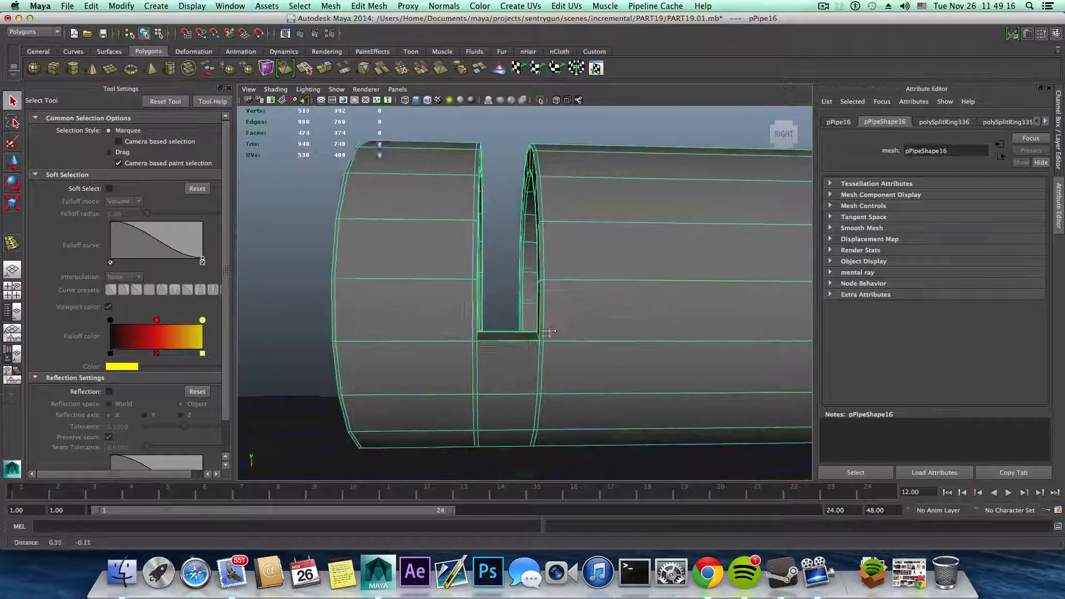
pyautogui.keyDown('alt'); pyautogui.moveTo(544, 334); pyautogui.dragTo(528, 359); pyautogui.keyUp('alt')
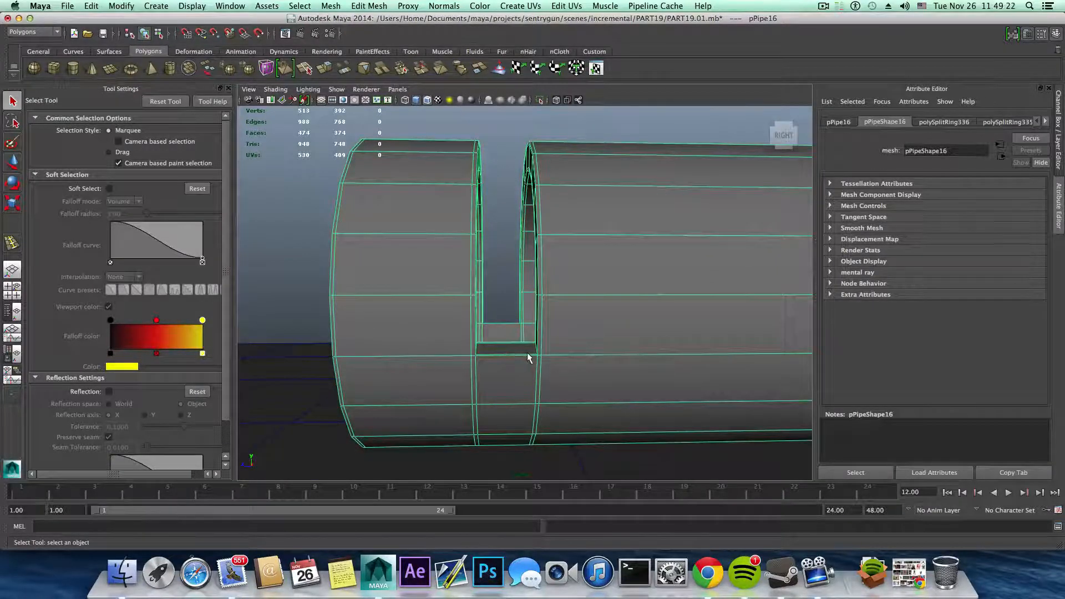
pyautogui.keyDown('shift'); pyautogui.moveTo(528, 358); pyautogui.dragTo(487, 357, button='right'); pyautogui.keyUp('shift')
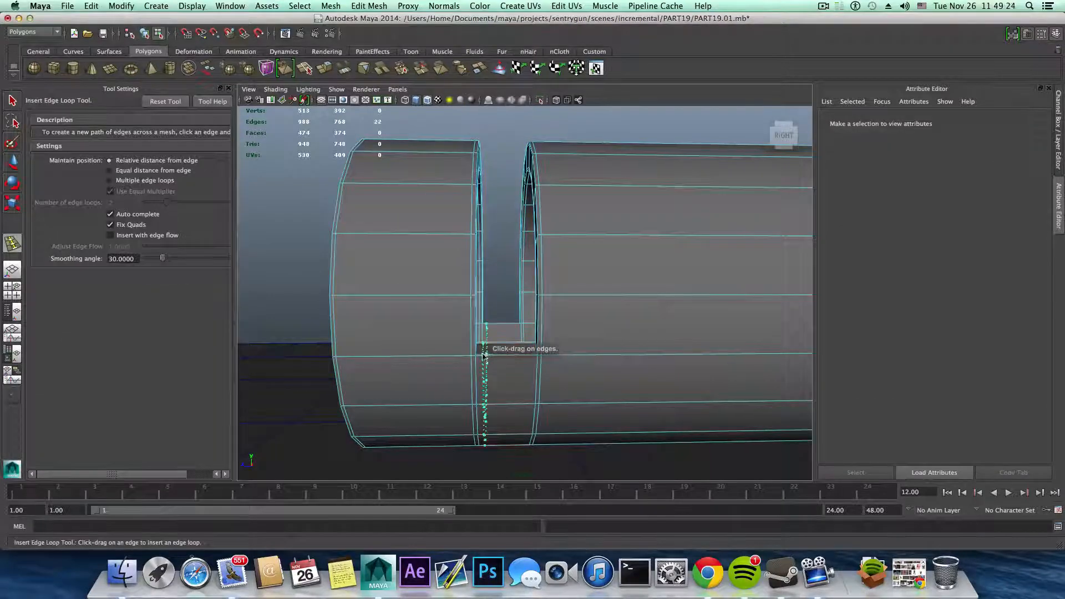
pyautogui.moveTo(481, 359); pyautogui.dragTo(528, 348)
# - Preview the pipe smoothed in object mode and examine the corners at the slot's lower end
pyautogui.press('3')
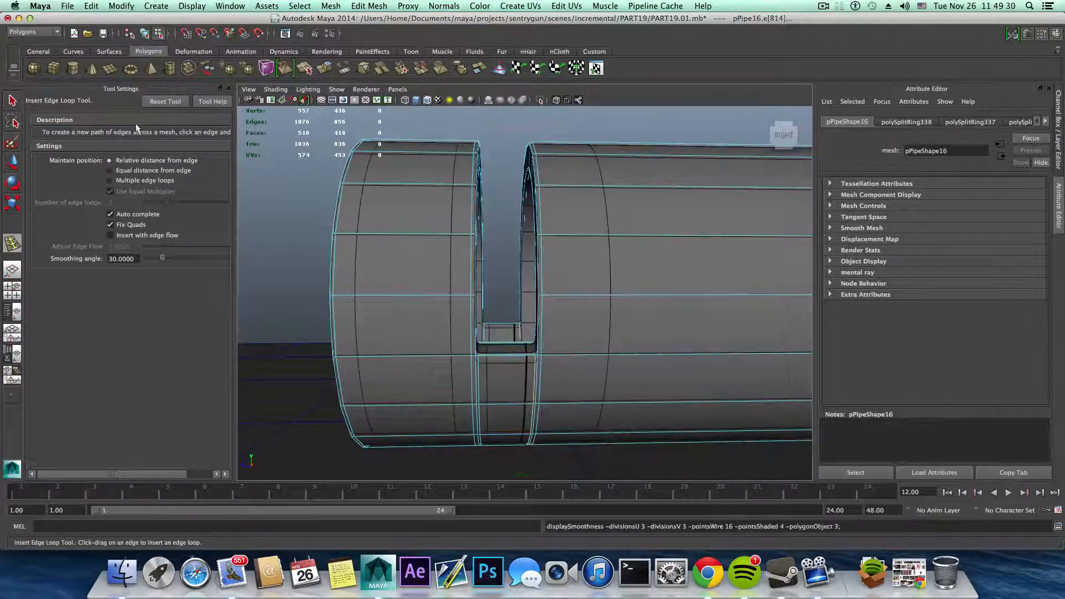
pyautogui.click(12, 100)
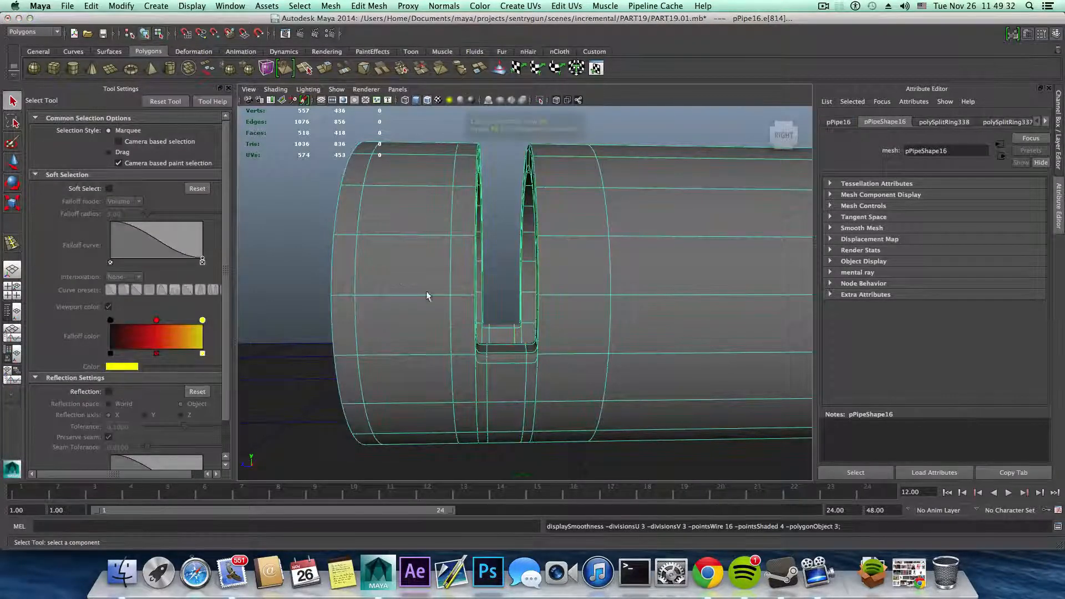
pyautogui.press('F8')
pyautogui.keyDown('alt'); pyautogui.moveTo(427, 295); pyautogui.dragTo(521, 317); pyautogui.keyUp('alt')
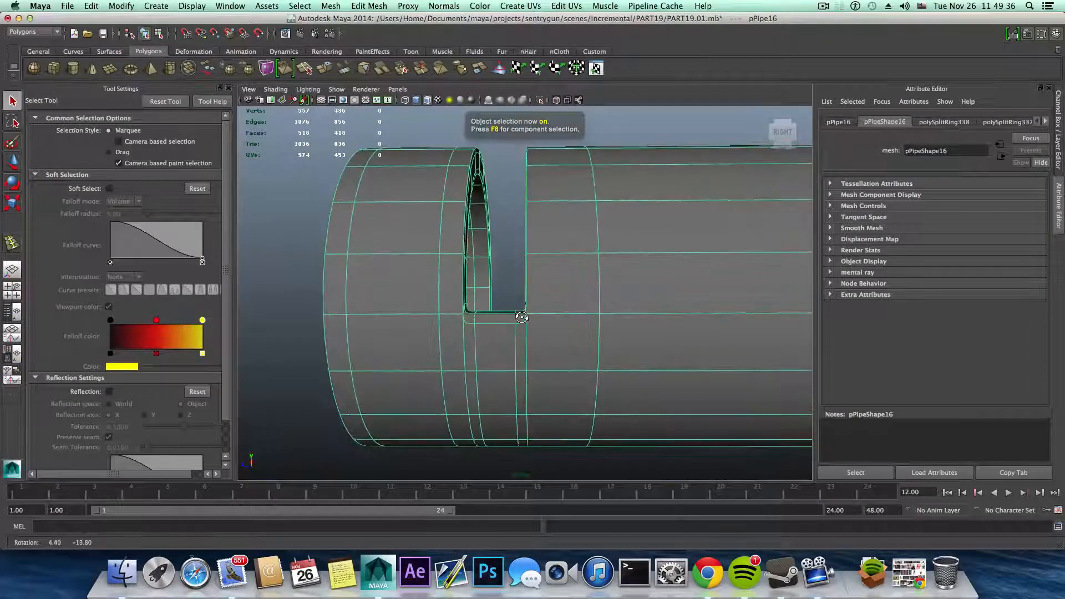
# - Undo the smooth preview and the two edge loops inserted across the slot's lower end
pyautogui.press('z')
pyautogui.press('z')
pyautogui.press('z')
pyautogui.press('z')
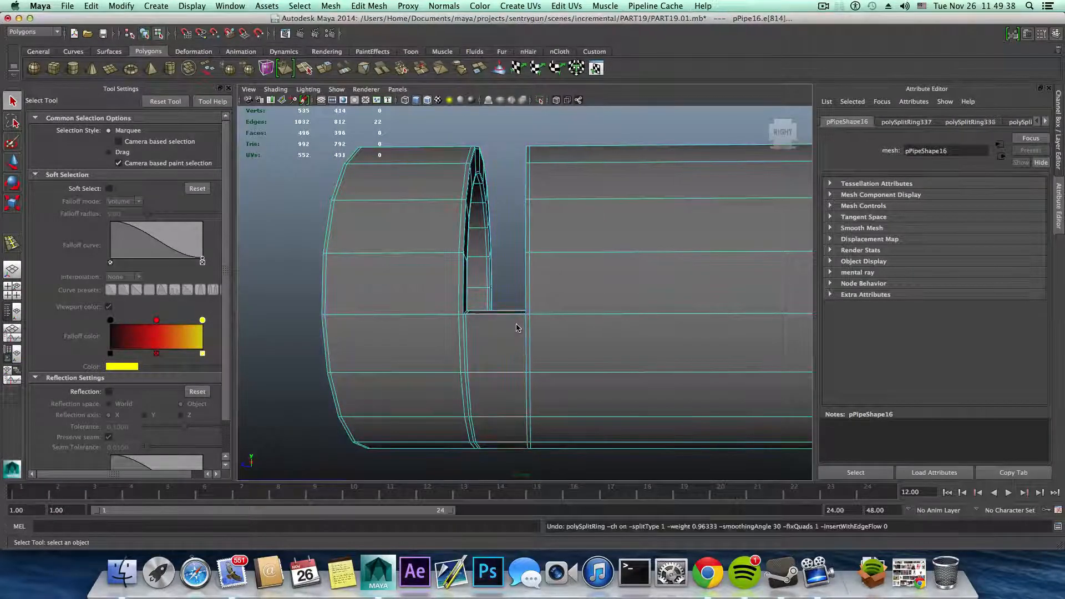
pyautogui.press('z')
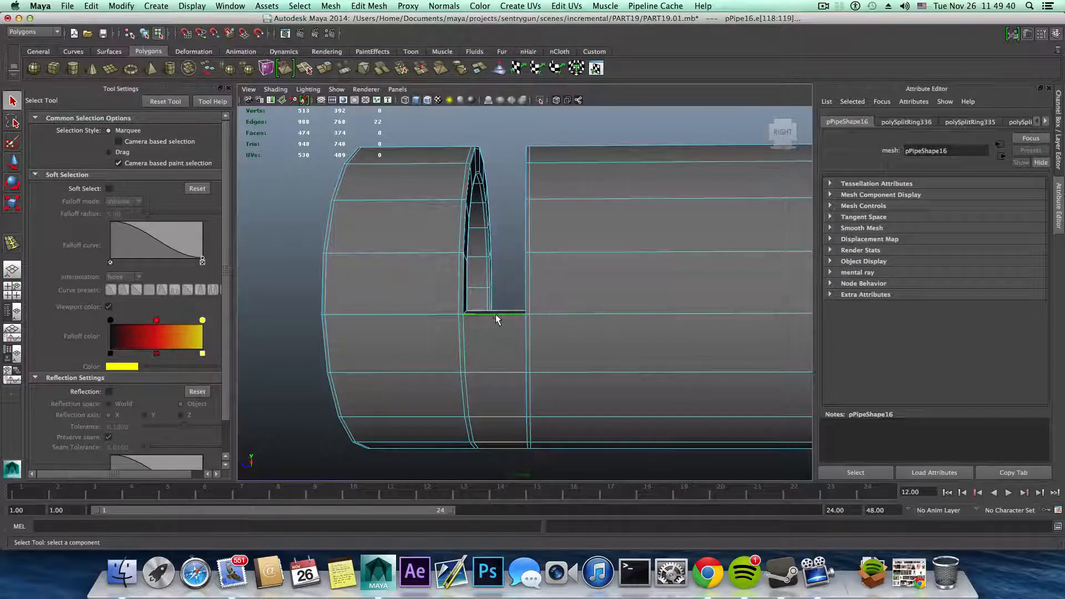
# - Try an edge loop around the pipe through the middle of the slot's lower end, and undo it
pyautogui.press('z')
pyautogui.click(494, 314)
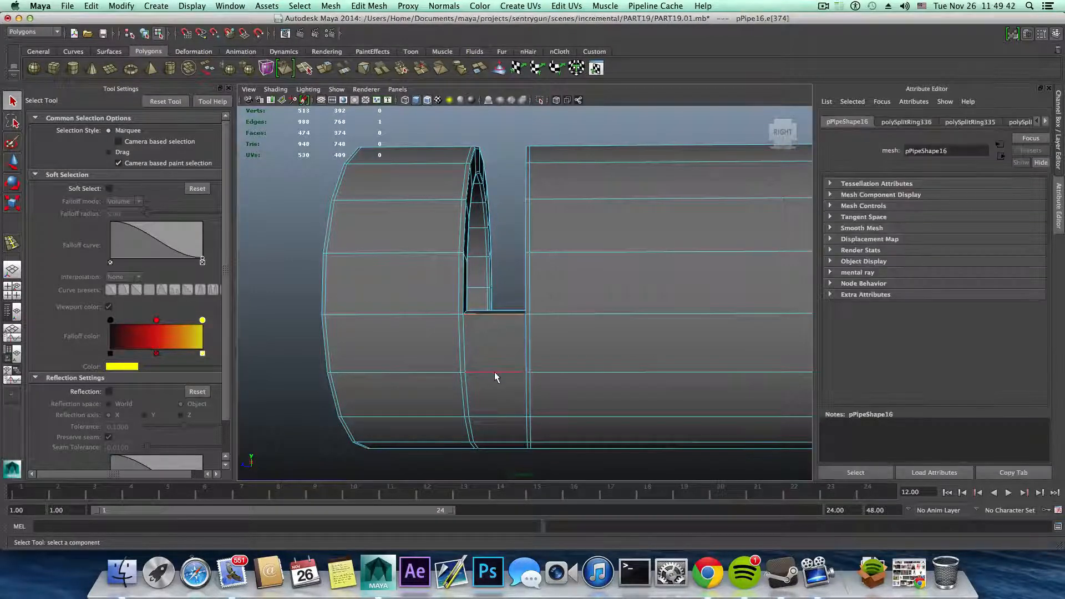
pyautogui.press('F8')
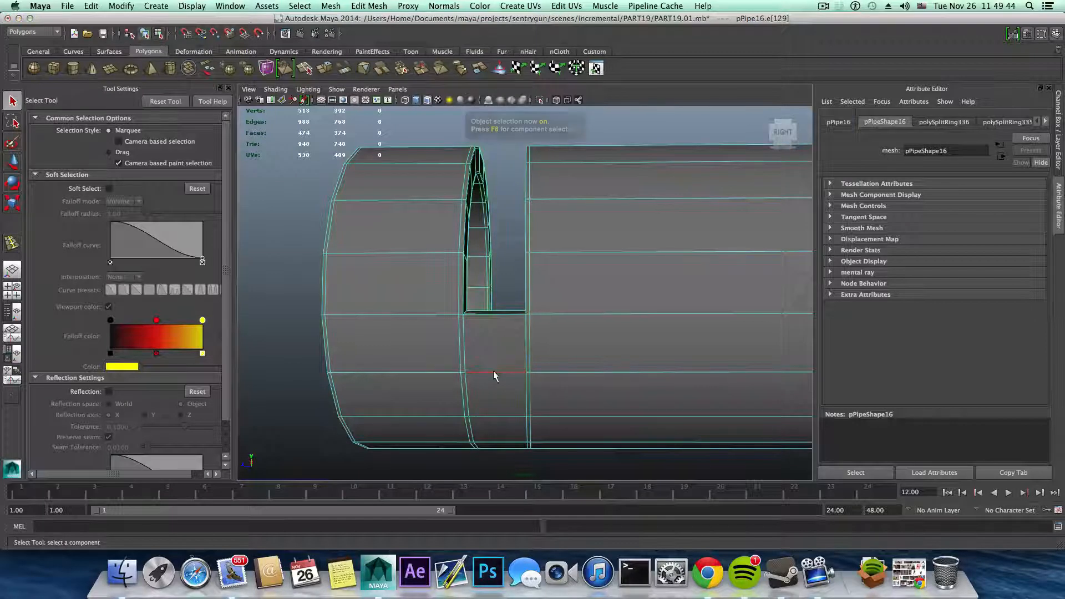
pyautogui.keyDown('shift'); pyautogui.moveTo(493, 371); pyautogui.dragTo(471, 381, button='right'); pyautogui.keyUp('shift')
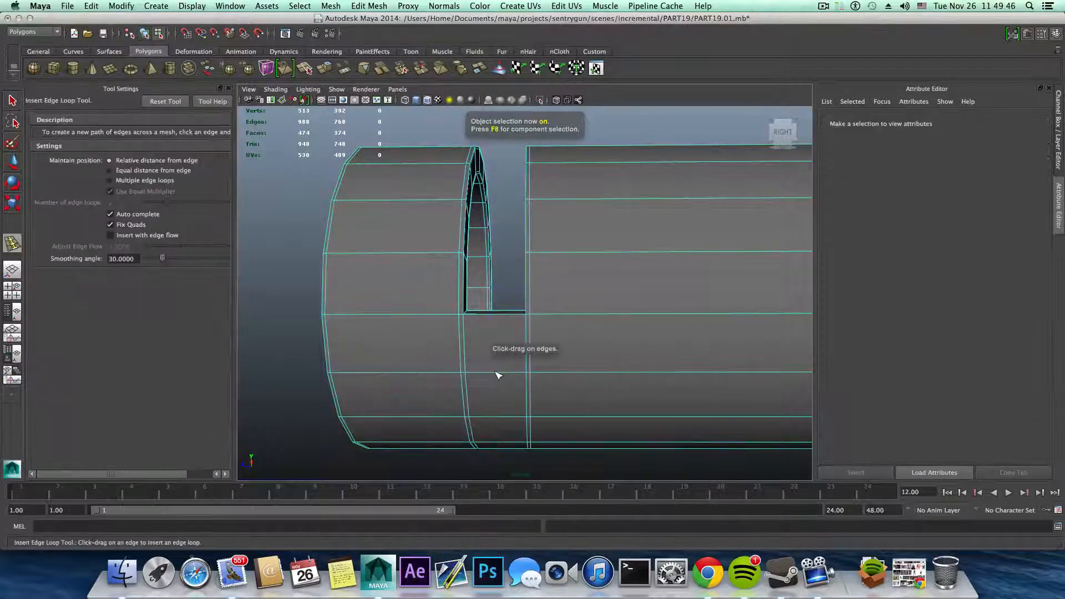
pyautogui.moveTo(495, 376); pyautogui.dragTo(518, 360)
pyautogui.keyDown('ctrl'); pyautogui.rightClick(519, 366); pyautogui.keyUp('ctrl')
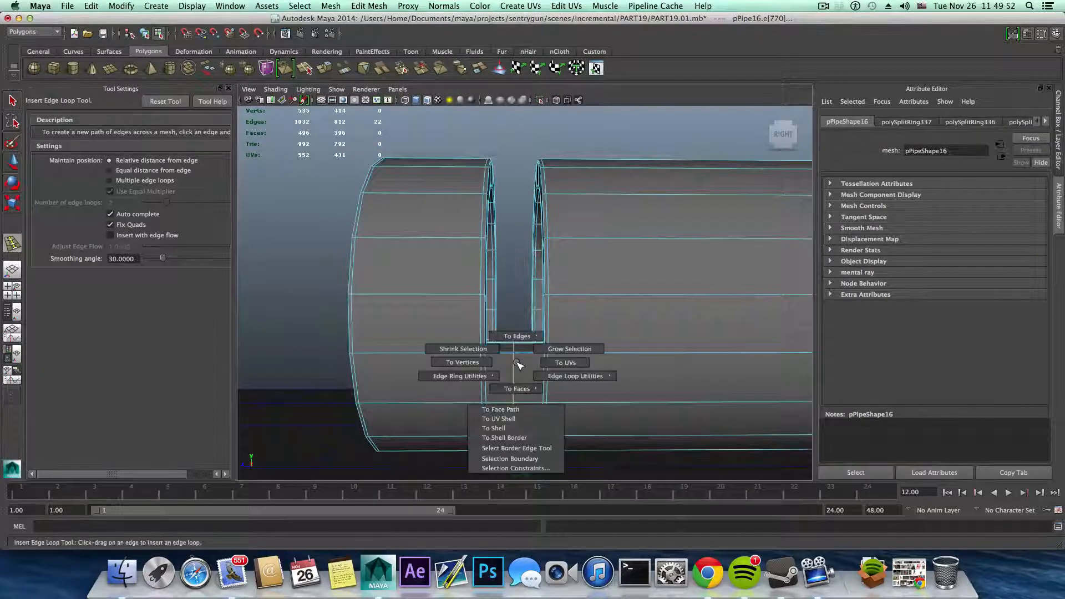
pyautogui.press('F8')
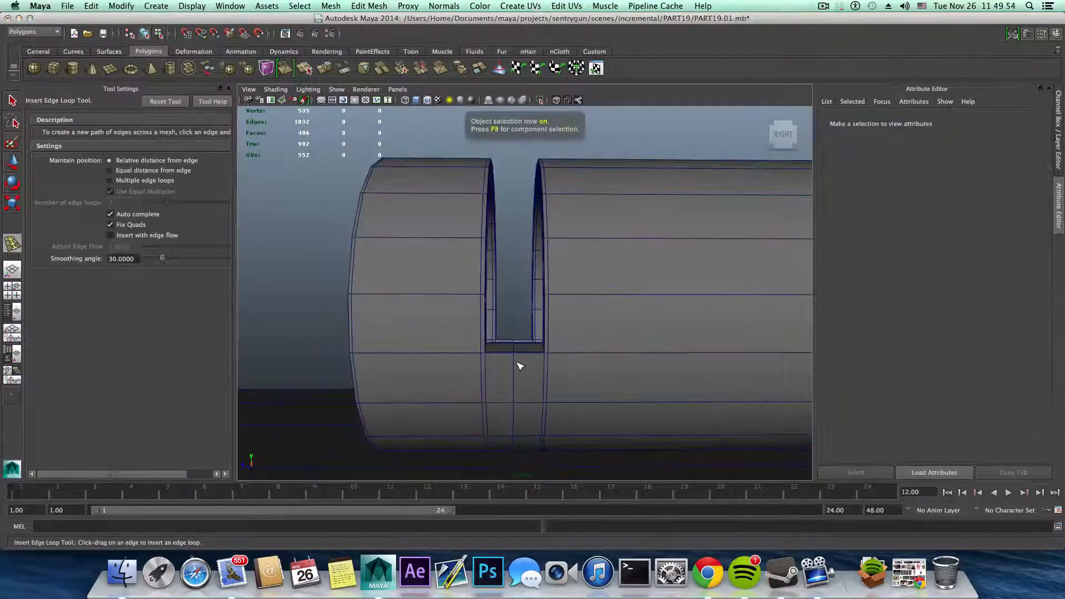
pyautogui.hotkey('ctrl', 'z')
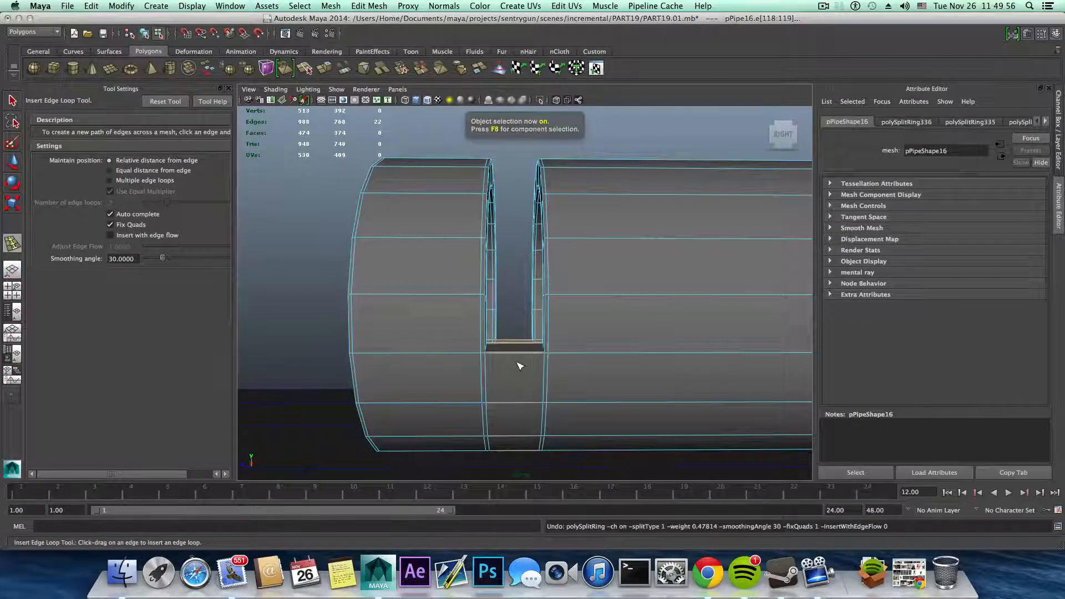
# - Select the short lengthwise edge below the slot and split its edge ring with a loop through the middle of the slot's lower end
pyautogui.press('F8')
pyautogui.click(520, 365)
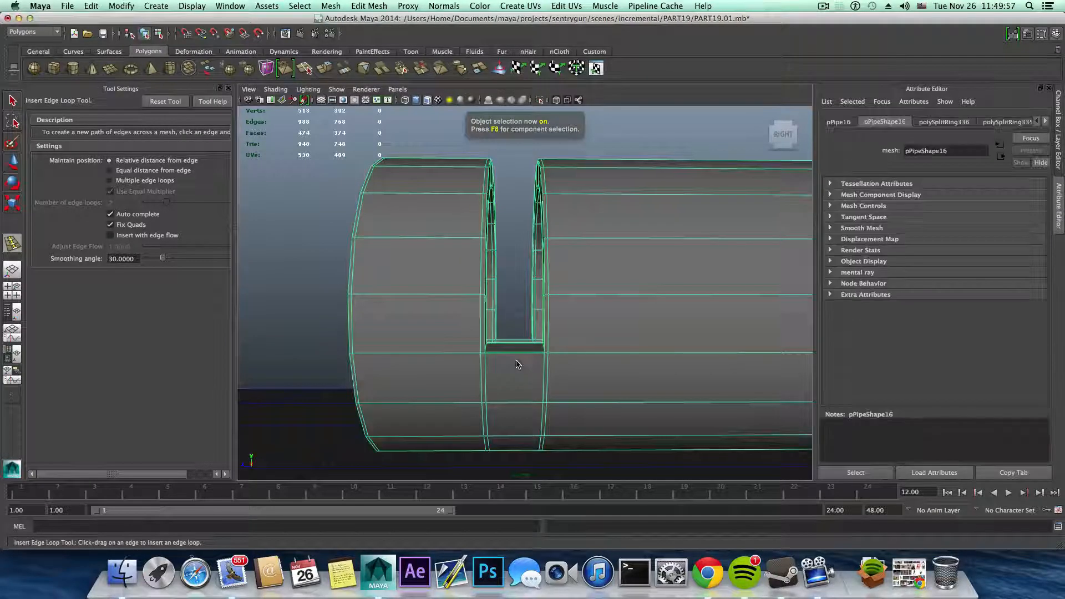
pyautogui.keyDown('ctrl'); pyautogui.moveTo(517, 362); pyautogui.dragTo(555, 313, button='right'); pyautogui.keyUp('ctrl')
pyautogui.click(13, 102)
pyautogui.click(514, 403)
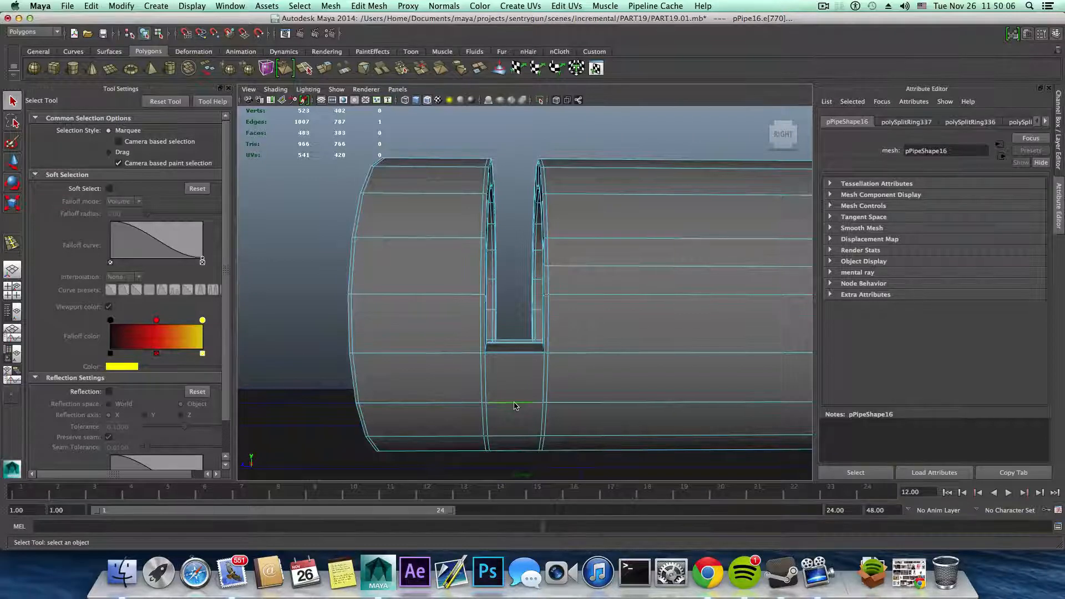
pyautogui.keyDown('ctrl'); pyautogui.moveTo(515, 404); pyautogui.dragTo(479, 413, button='right'); pyautogui.keyUp('ctrl')
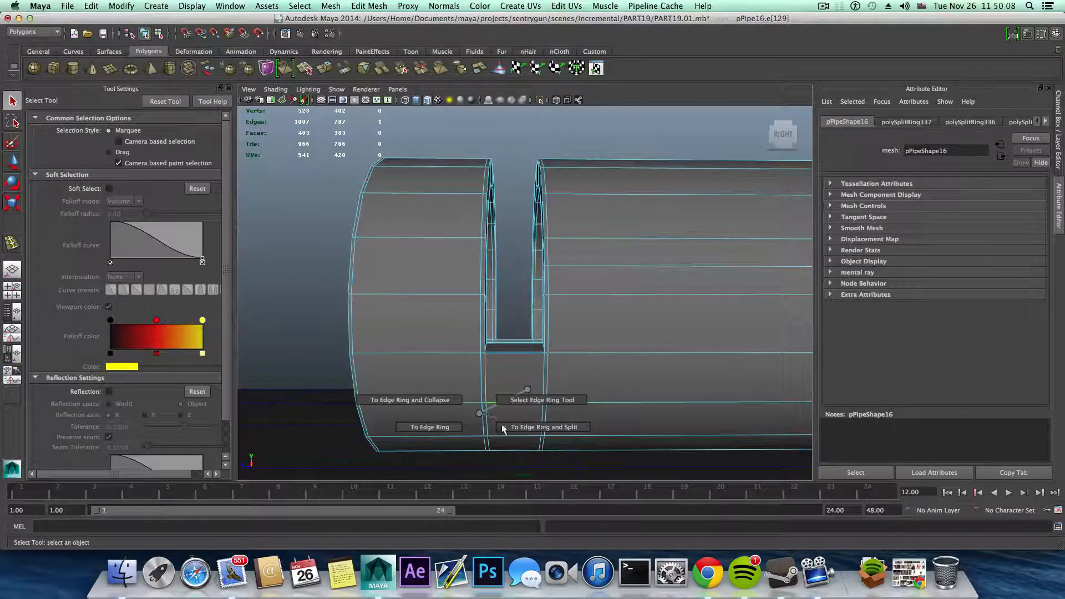
pyautogui.keyDown('ctrl'); pyautogui.moveTo(552, 431); pyautogui.dragTo(552, 430, button='right'); pyautogui.keyUp('ctrl')
# - Preview the pipe smoothed, examine the slot's lower end, and return to the unsmoothed display
pyautogui.press('3')
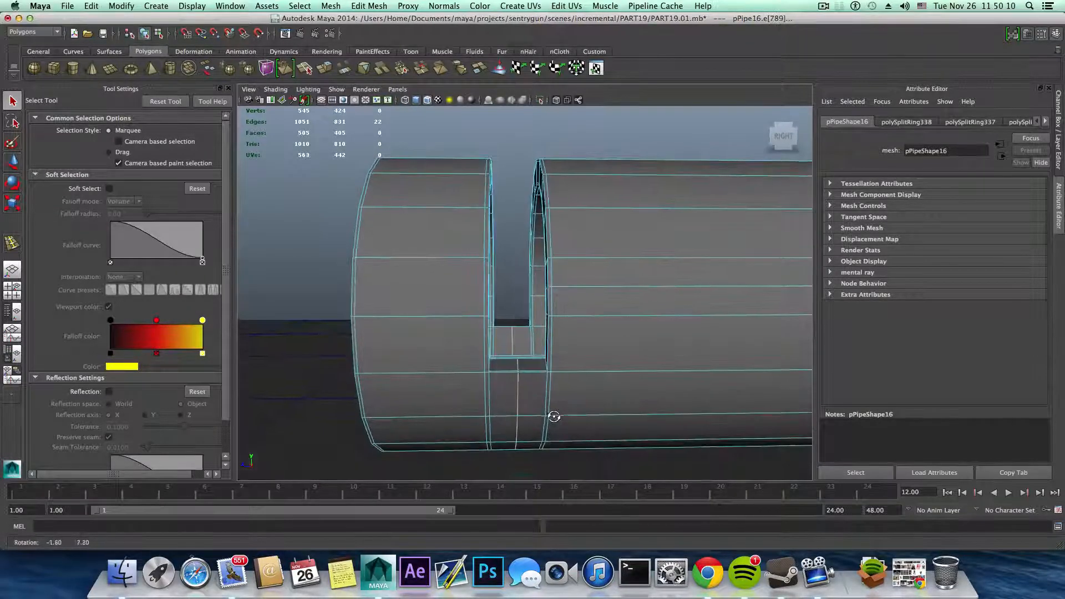
pyautogui.keyDown('alt'); pyautogui.moveTo(551, 409); pyautogui.dragTo(530, 375); pyautogui.keyUp('alt')
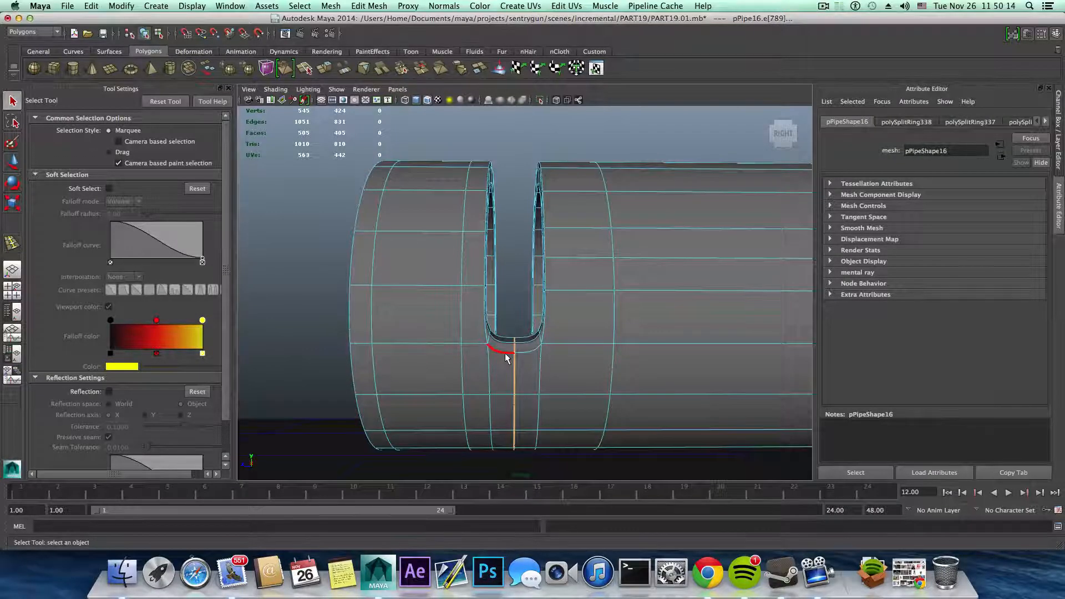
pyautogui.doubleClick(505, 357)
pyautogui.press('1')
# - Move the middle vertices of the slot's lower end down to form a shallow V
pyautogui.moveTo(515, 348); pyautogui.dragTo(511, 348, button='right')
pyautogui.keyDown('alt'); pyautogui.moveTo(510, 347); pyautogui.dragTo(504, 356); pyautogui.keyUp('alt')
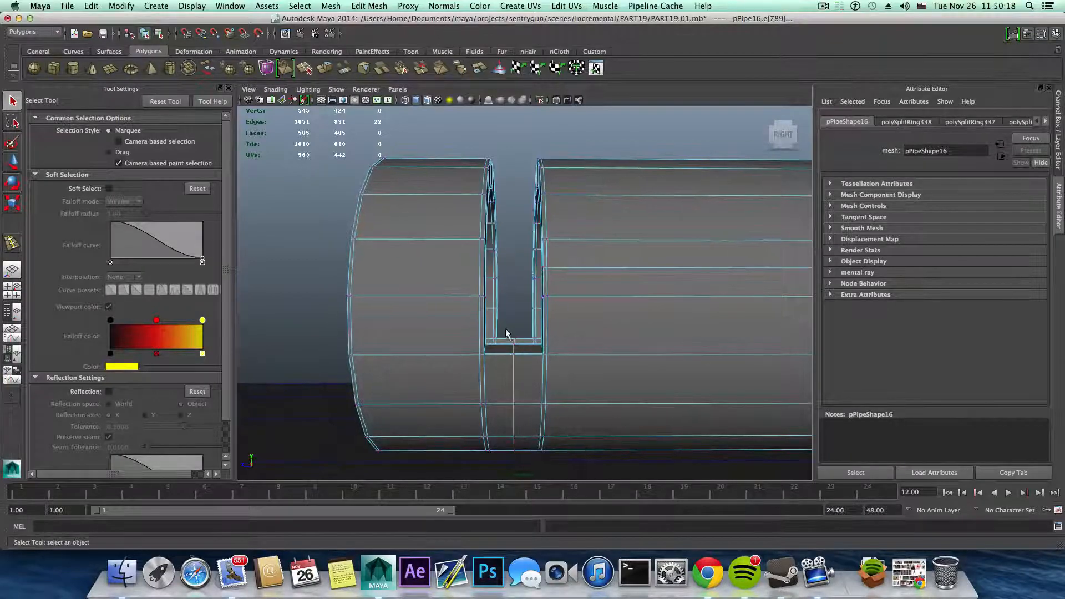
pyautogui.click(520, 348)
pyautogui.press('w')
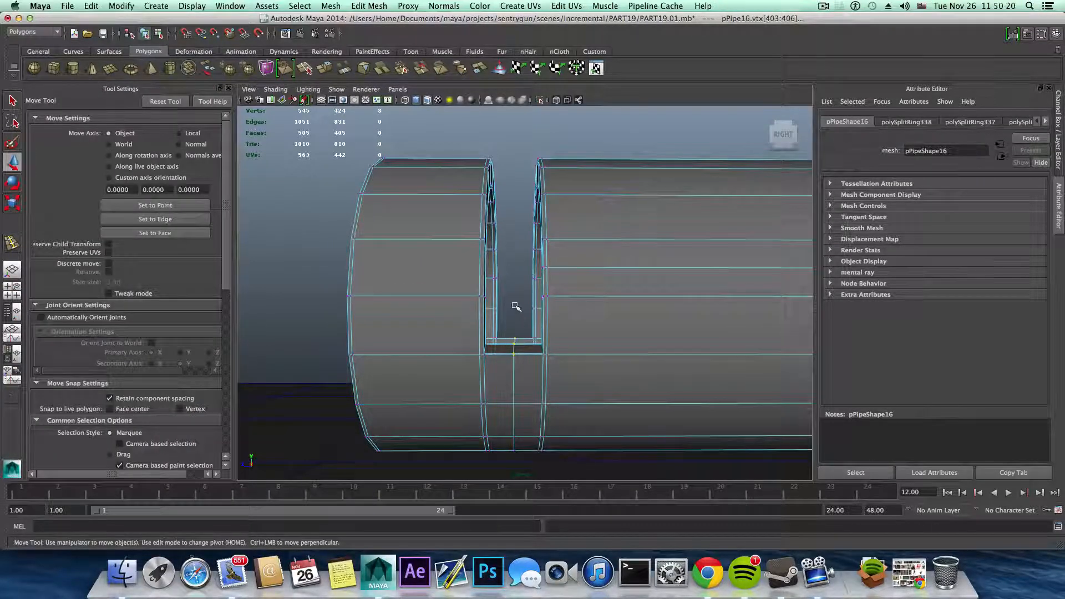
pyautogui.moveTo(515, 363); pyautogui.dragTo(515, 367, button='middle')
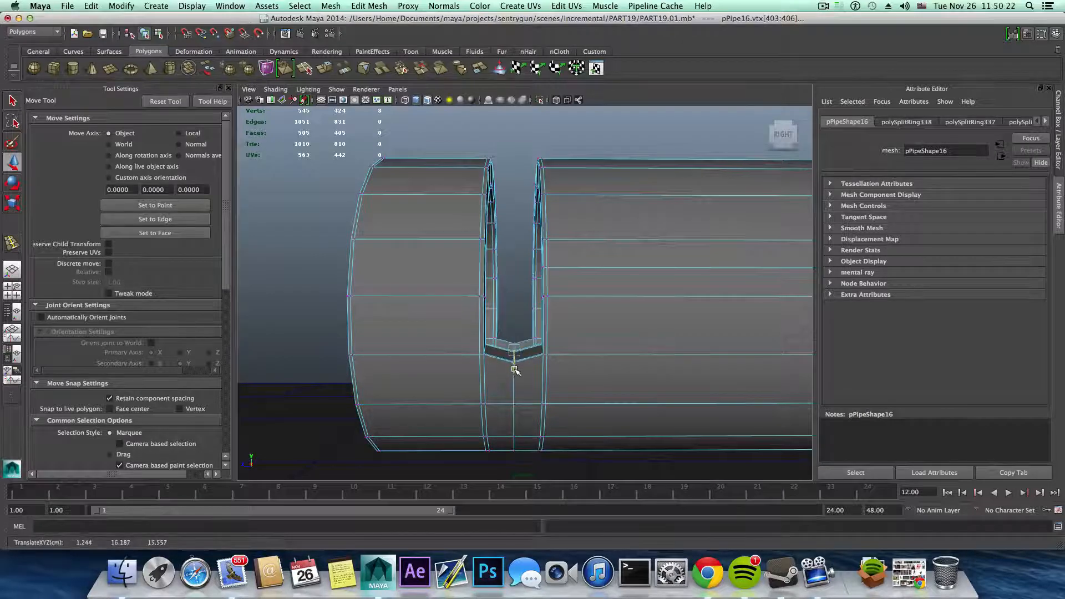
# - Preview the reshaped slot smoothed in object mode, and restore the unsmoothed display
pyautogui.keyDown('alt'); pyautogui.moveTo(516, 373); pyautogui.dragTo(515, 417); pyautogui.keyUp('alt')
pyautogui.press('3')
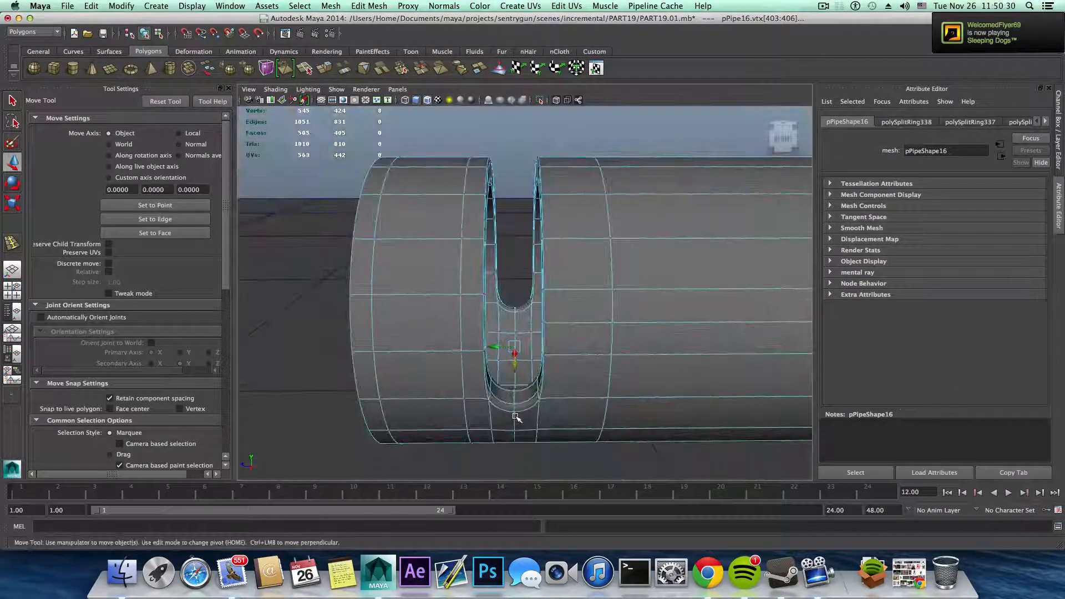
pyautogui.press('F8')
pyautogui.scroll(-5, 510, 416)
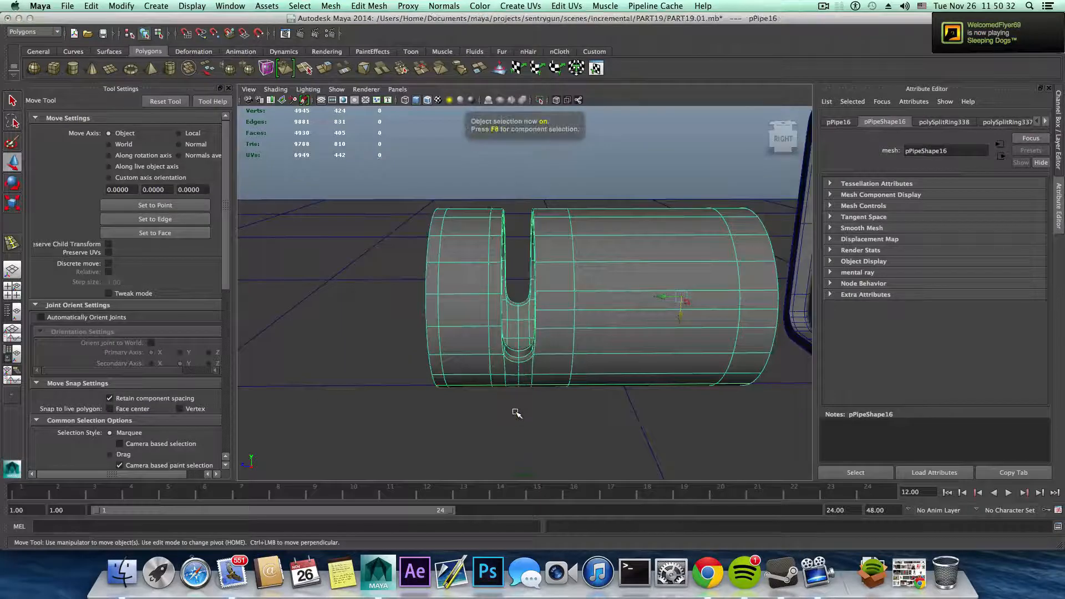
pyautogui.scroll(-1, 516, 407)
pyautogui.press('1')
pyautogui.scroll(6, 527, 371)
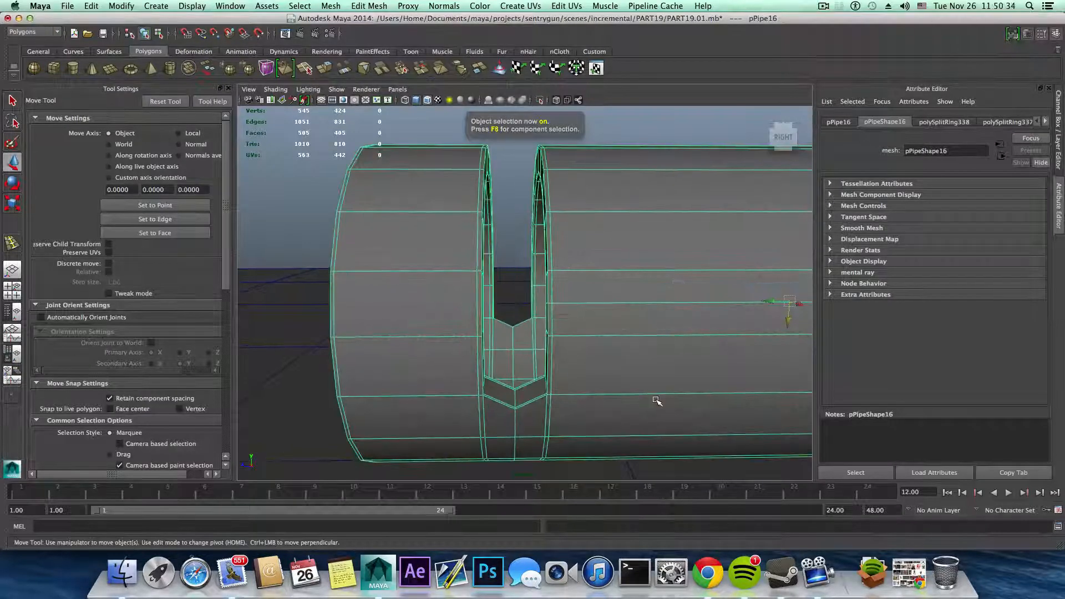
# - Select the outer edge loop at the pipe's open end farthest from the slot, extrude it and scale it outward into a flange
pyautogui.keyDown('alt'); pyautogui.moveTo(654, 399); pyautogui.dragTo(612, 394); pyautogui.keyUp('alt')
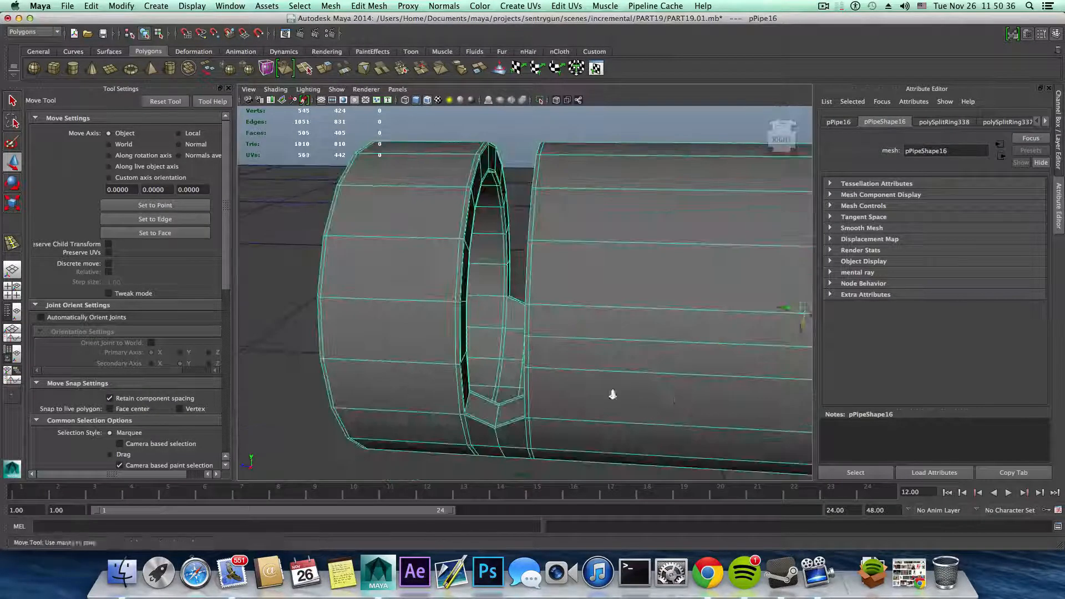
pyautogui.scroll(-4, 611, 395)
pyautogui.keyDown('alt'); pyautogui.moveTo(612, 395); pyautogui.dragTo(524, 398, button='middle'); pyautogui.keyUp('alt')
pyautogui.keyDown('alt'); pyautogui.moveTo(524, 398); pyautogui.dragTo(703, 394, button='right'); pyautogui.keyUp('alt')
pyautogui.keyDown('alt'); pyautogui.moveTo(703, 394); pyautogui.dragTo(660, 390); pyautogui.keyUp('alt')
pyautogui.keyDown('alt'); pyautogui.moveTo(661, 390); pyautogui.dragTo(615, 375, button='right'); pyautogui.keyUp('alt')
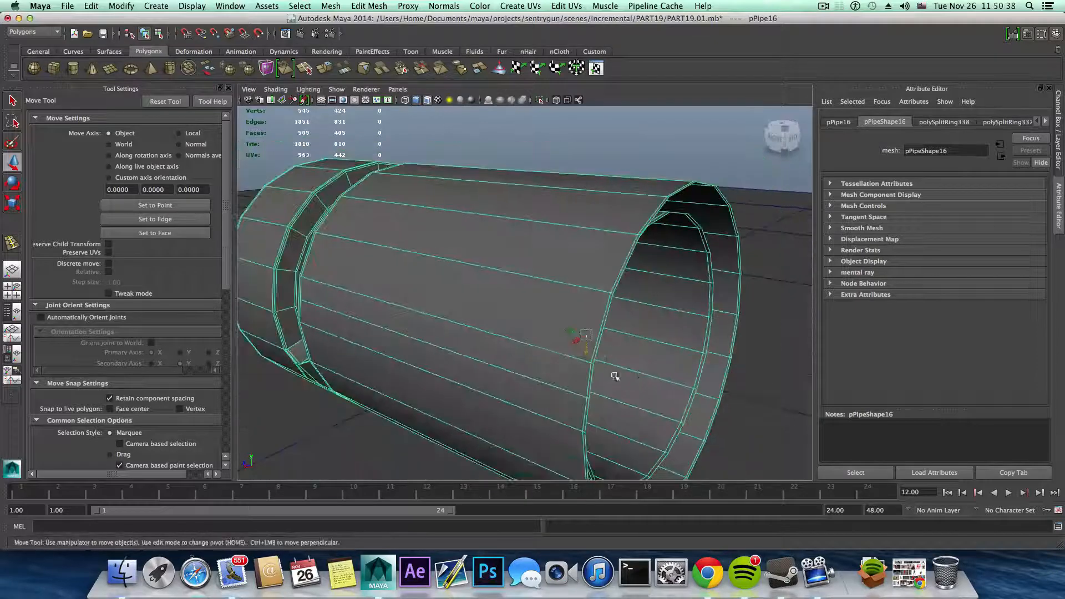
pyautogui.moveTo(538, 336); pyautogui.dragTo(538, 367, button='right')
pyautogui.moveTo(539, 309); pyautogui.dragTo(539, 310, button='right')
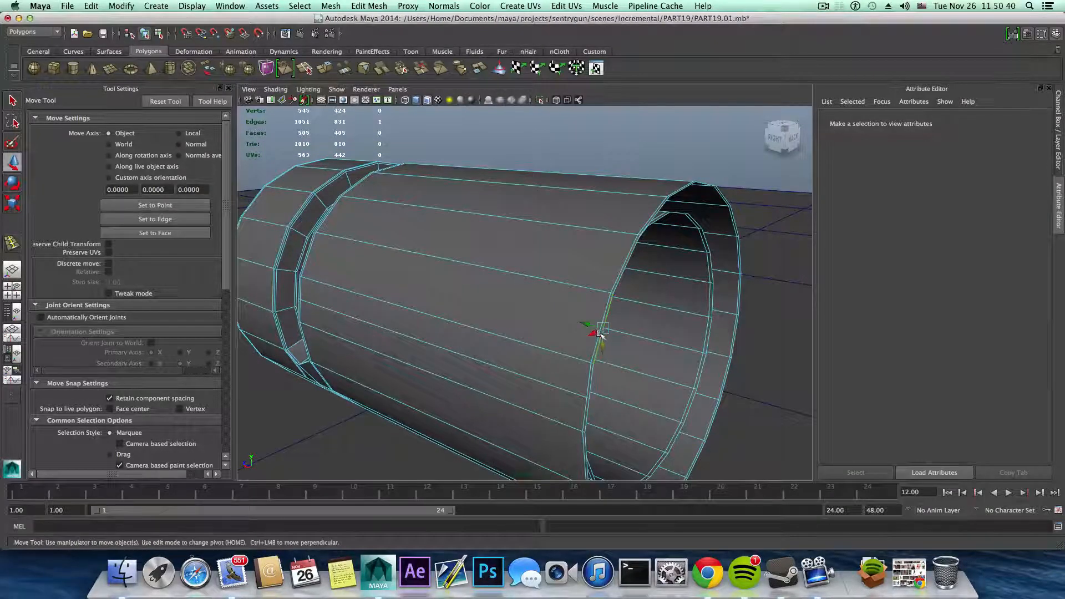
pyautogui.doubleClick(587, 348)
pyautogui.keyDown('alt'); pyautogui.moveTo(679, 264); pyautogui.dragTo(626, 296); pyautogui.keyUp('alt')
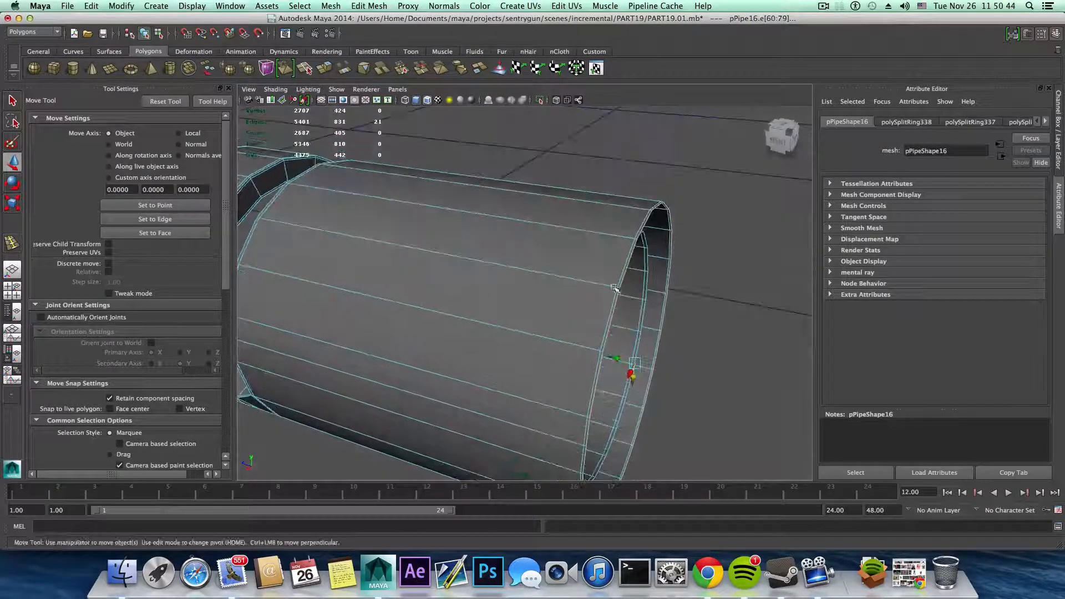
pyautogui.keyDown('alt'); pyautogui.moveTo(615, 311); pyautogui.dragTo(553, 244, button='middle'); pyautogui.keyUp('alt')
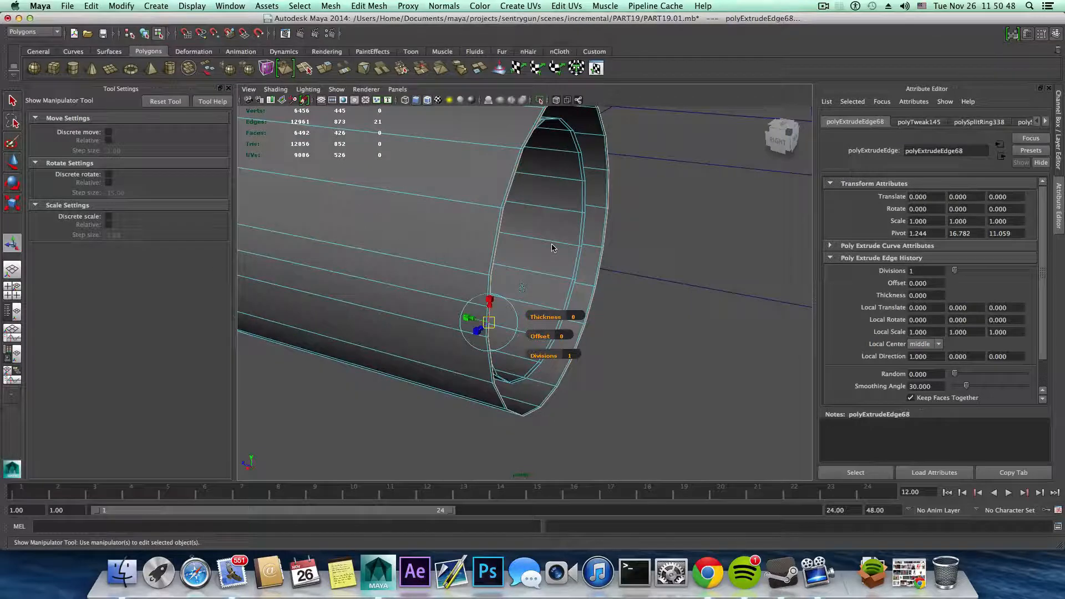
pyautogui.press('r')
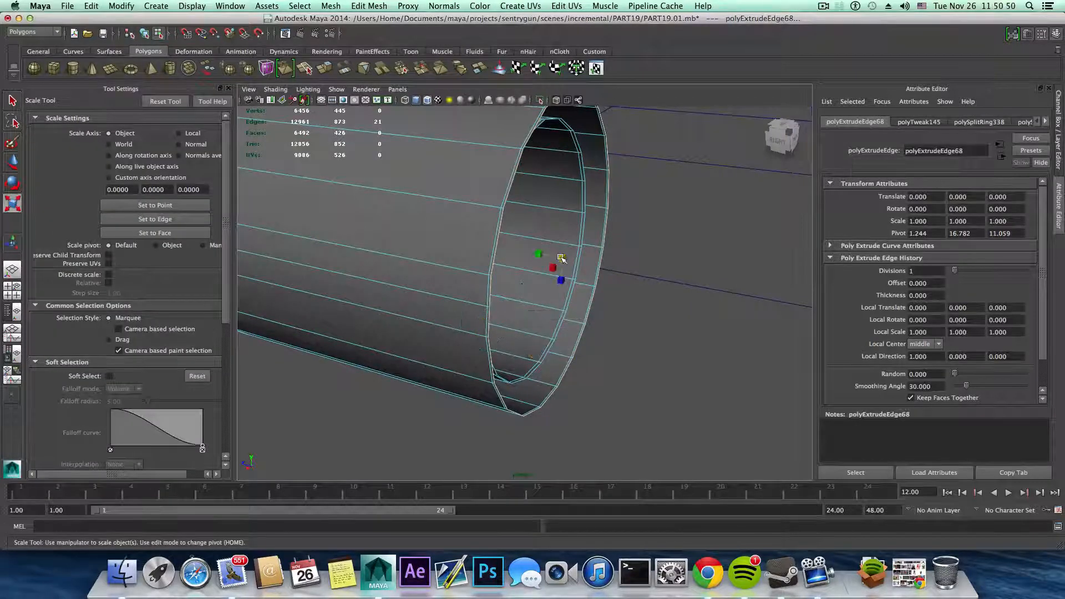
pyautogui.moveTo(561, 258); pyautogui.dragTo(615, 274)
# - Extrude the flange's outer edge loop again and scale it slightly to add a narrow supporting ring
pyautogui.click(323, 70)
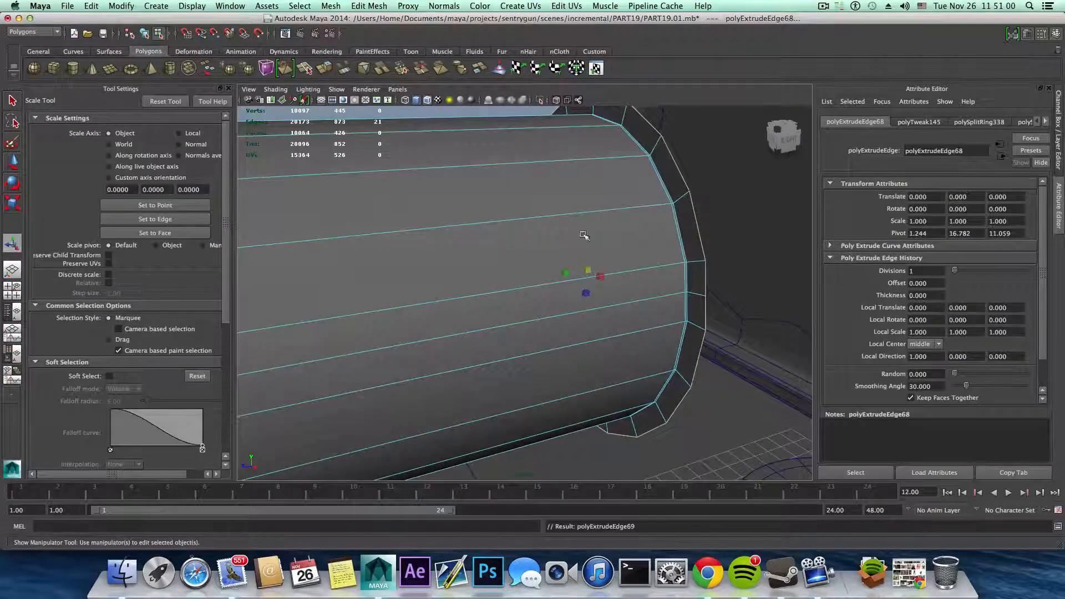
pyautogui.moveTo(712, 306)
pyautogui.keyDown('alt'); pyautogui.mouseDown()
pyautogui.moveTo(606, 340)
pyautogui.moveTo(571, 326)
pyautogui.moveTo(724, 307)
pyautogui.mouseUp(); pyautogui.keyUp('alt')
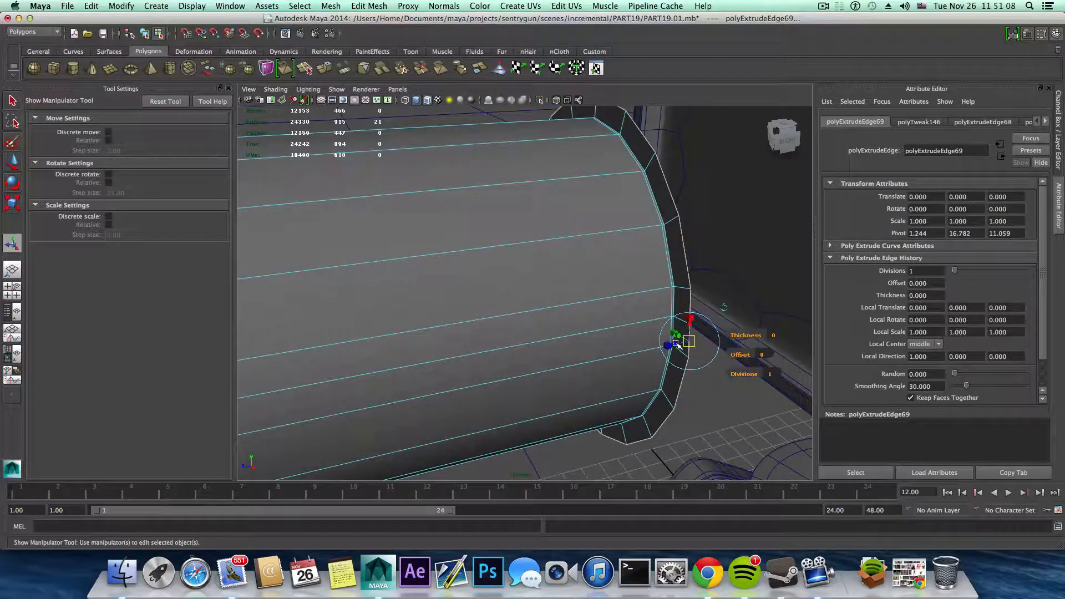
pyautogui.press('e')
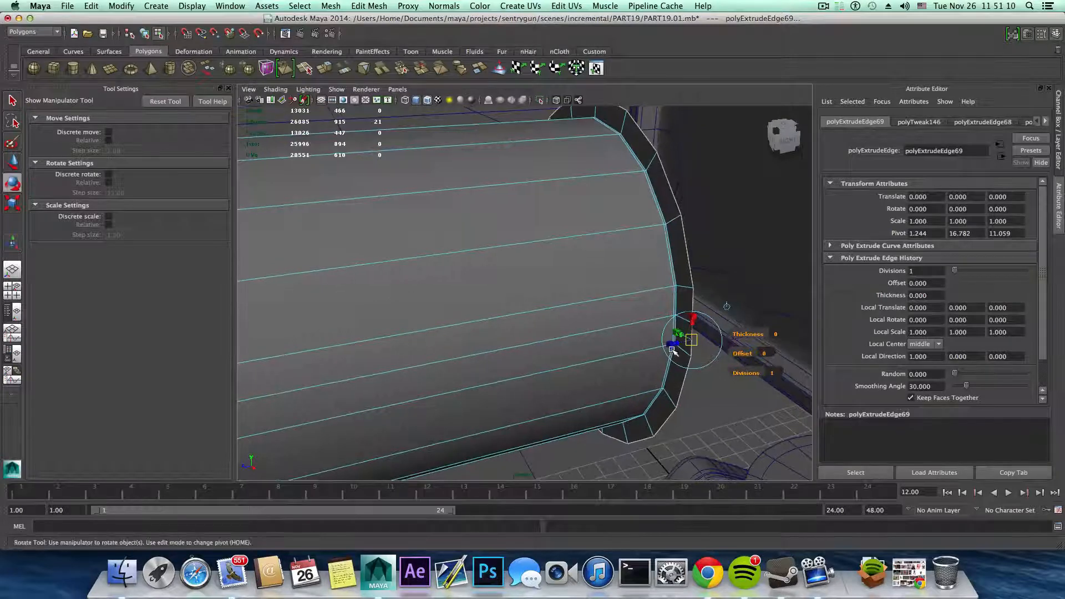
pyautogui.press('r')
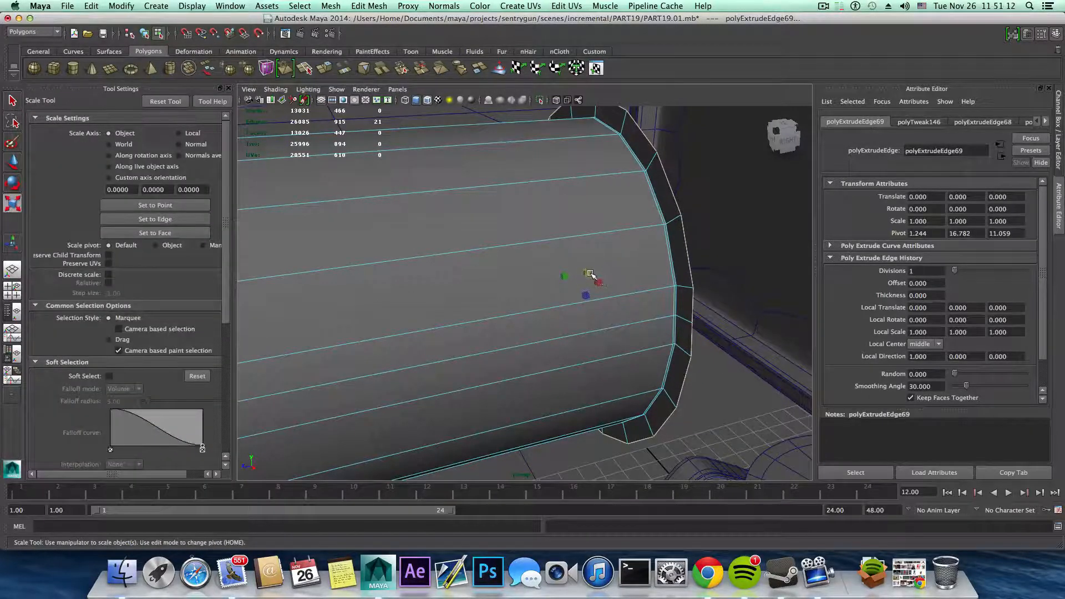
pyautogui.moveTo(587, 273); pyautogui.dragTo(560, 194)
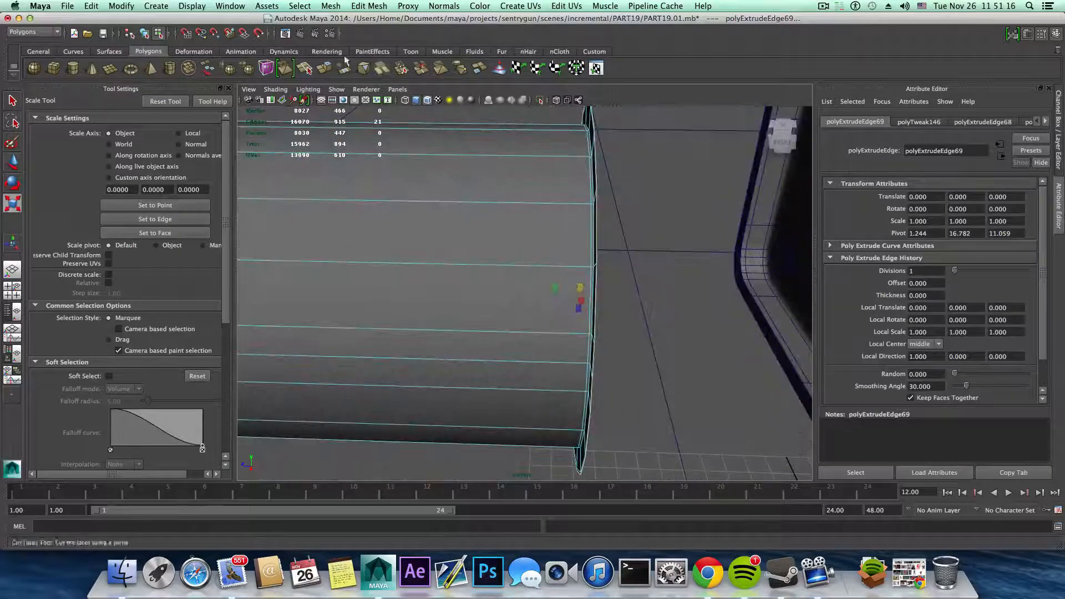
# - Extrude the flange's rim loop, move it lengthwise away from the pipe, and adjust its scale slightly
pyautogui.click(330, 69)
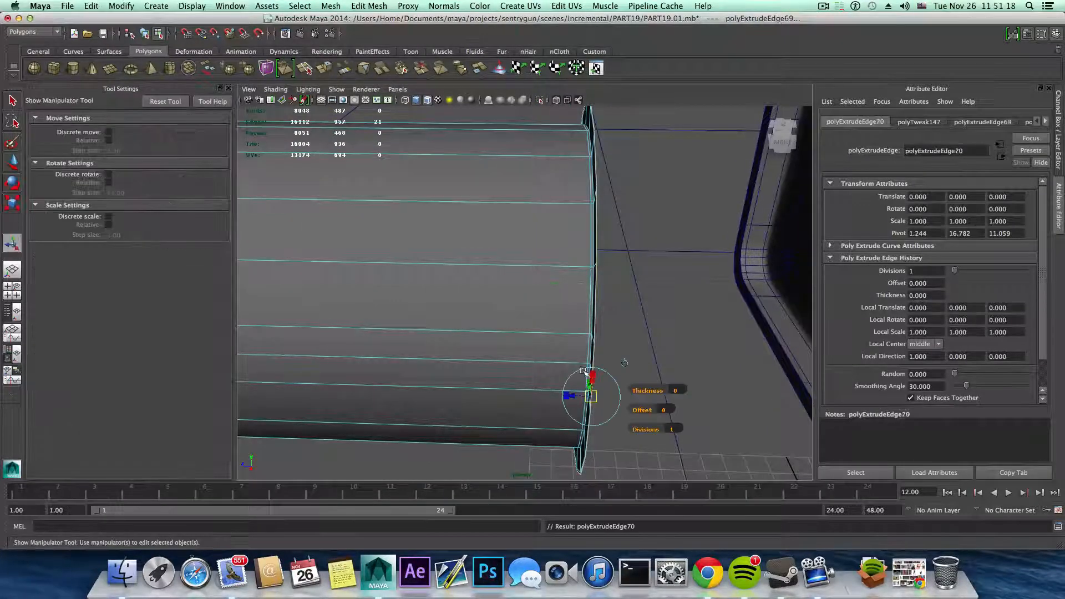
pyautogui.press('w')
pyautogui.moveTo(558, 288); pyautogui.dragTo(564, 289)
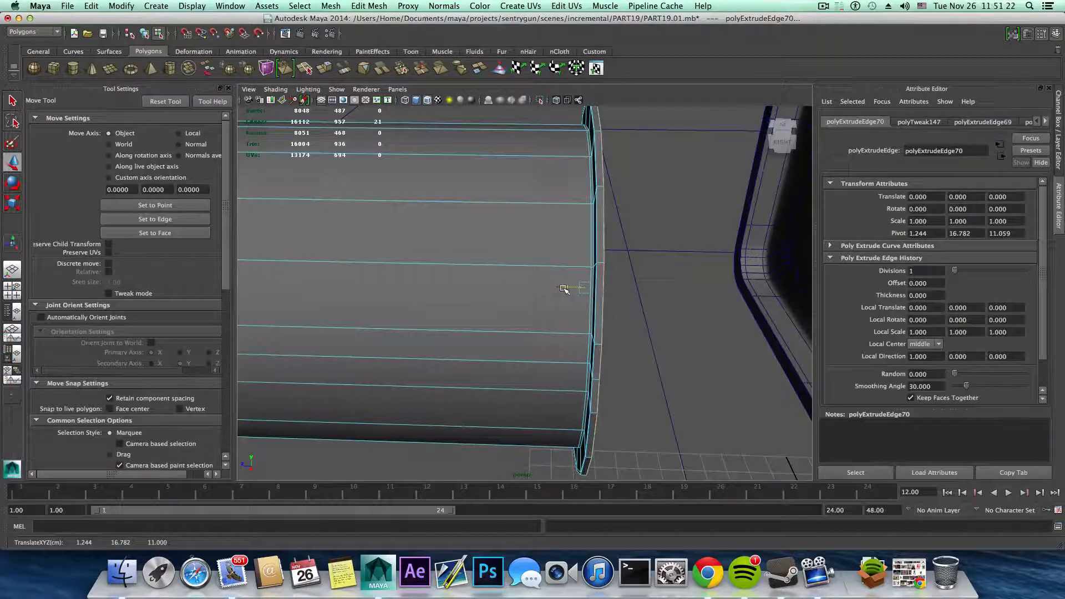
pyautogui.scroll(-5, 575, 322)
pyautogui.press('r')
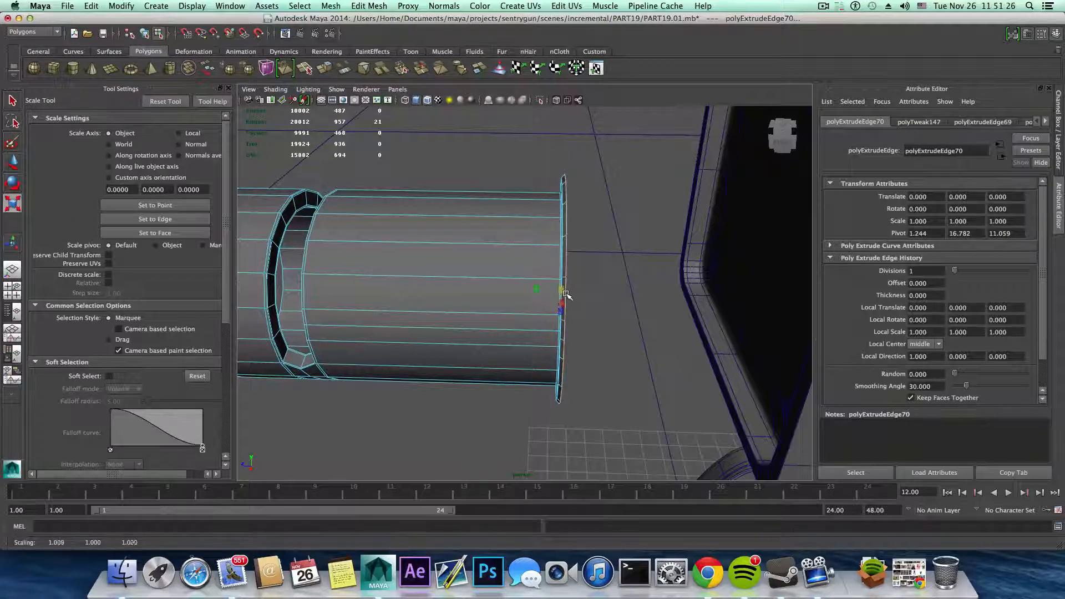
pyautogui.press('w')
# - Move the extruded rim loop farther off the pipe's end to about Z 10.9
pyautogui.keyDown('alt'); pyautogui.moveTo(564, 300); pyautogui.dragTo(614, 289); pyautogui.keyUp('alt')
pyautogui.keyDown('alt'); pyautogui.moveTo(577, 265); pyautogui.dragTo(639, 268, button='right'); pyautogui.keyUp('alt')
pyautogui.keyDown('alt'); pyautogui.moveTo(639, 268); pyautogui.dragTo(612, 316, button='middle'); pyautogui.keyUp('alt')
pyautogui.keyDown('alt'); pyautogui.moveTo(652, 273); pyautogui.dragTo(584, 269); pyautogui.keyUp('alt')
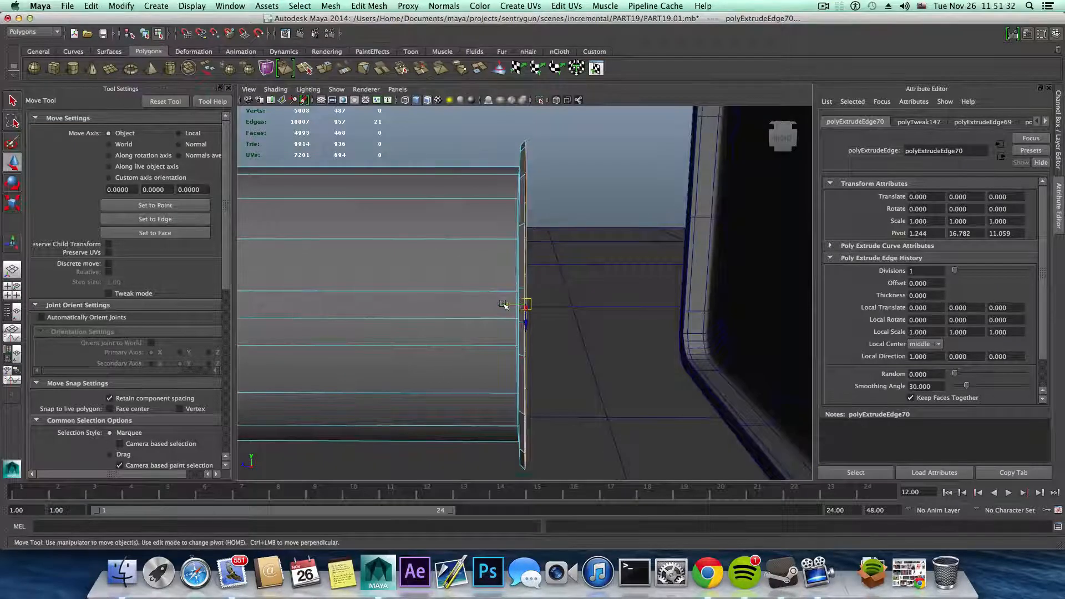
pyautogui.keyDown('alt'); pyautogui.moveTo(502, 304); pyautogui.dragTo(524, 310); pyautogui.keyUp('alt')
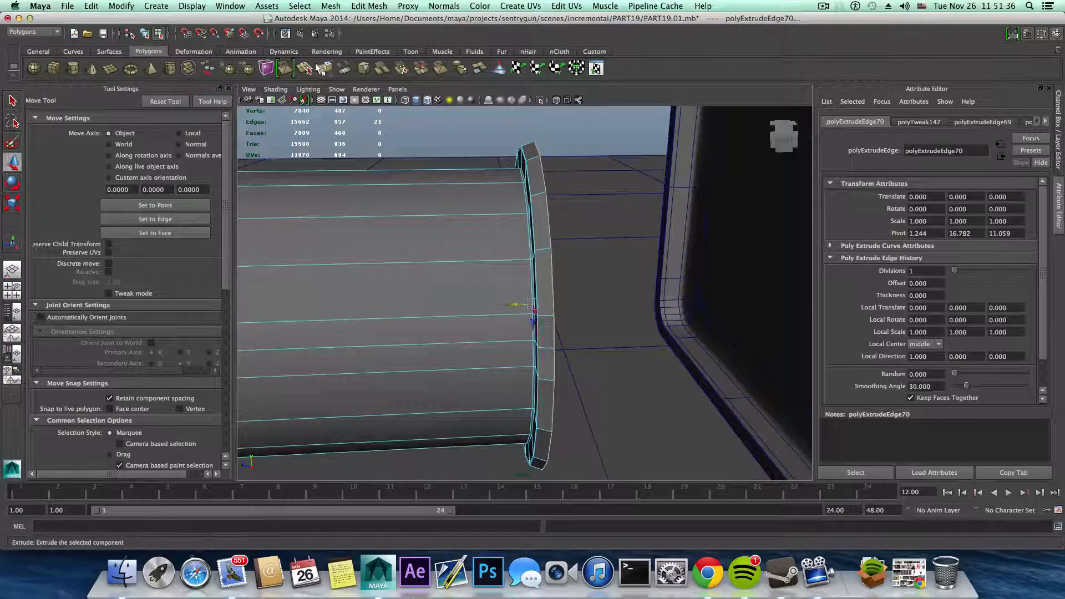
# - Extrude the rim loop once more and move it away from the pipe to about Z 10.69, thickening the flange
pyautogui.click(318, 67)
pyautogui.press('w')
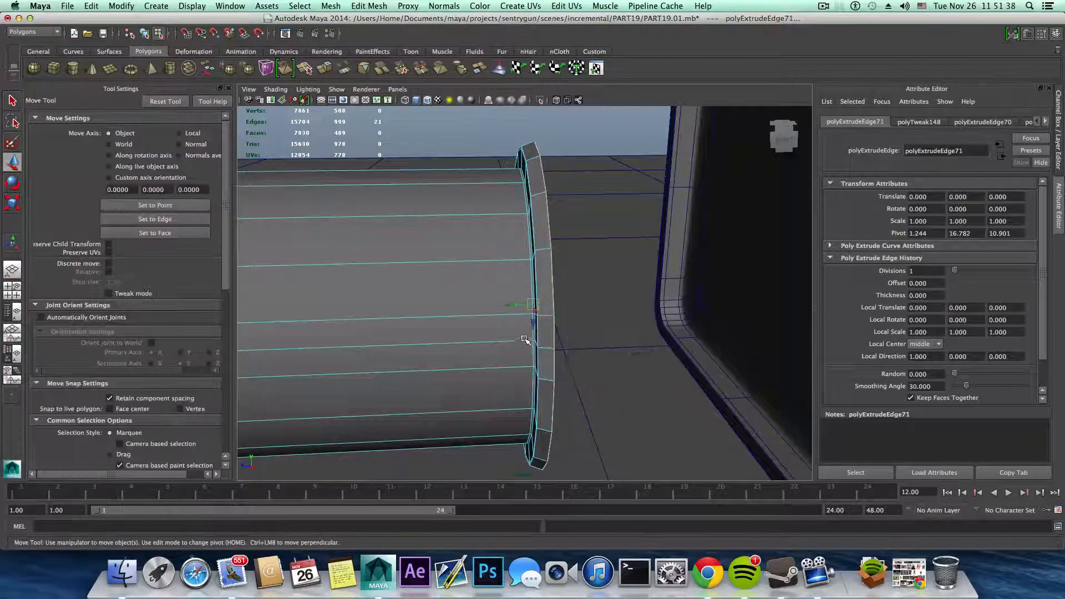
pyautogui.keyDown('alt'); pyautogui.moveTo(525, 339); pyautogui.dragTo(529, 309); pyautogui.keyUp('alt')
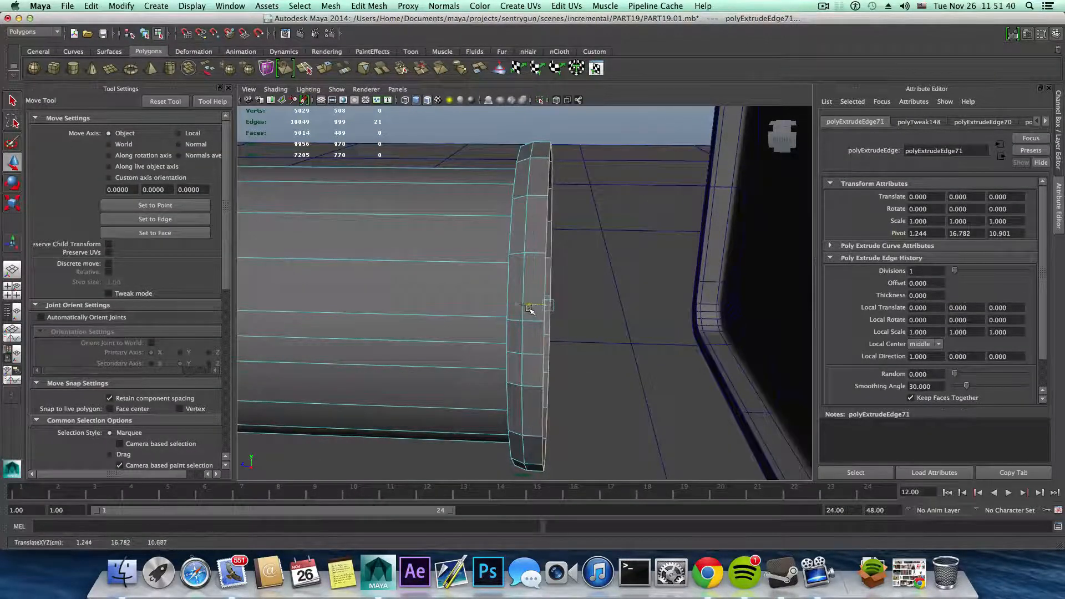
# - Insert supporting edge loops beside the sharp corners around the outer rim of the pipe's flange
pyautogui.keyDown('alt'); pyautogui.moveTo(530, 345); pyautogui.dragTo(548, 393); pyautogui.keyUp('alt')
pyautogui.press('F8')
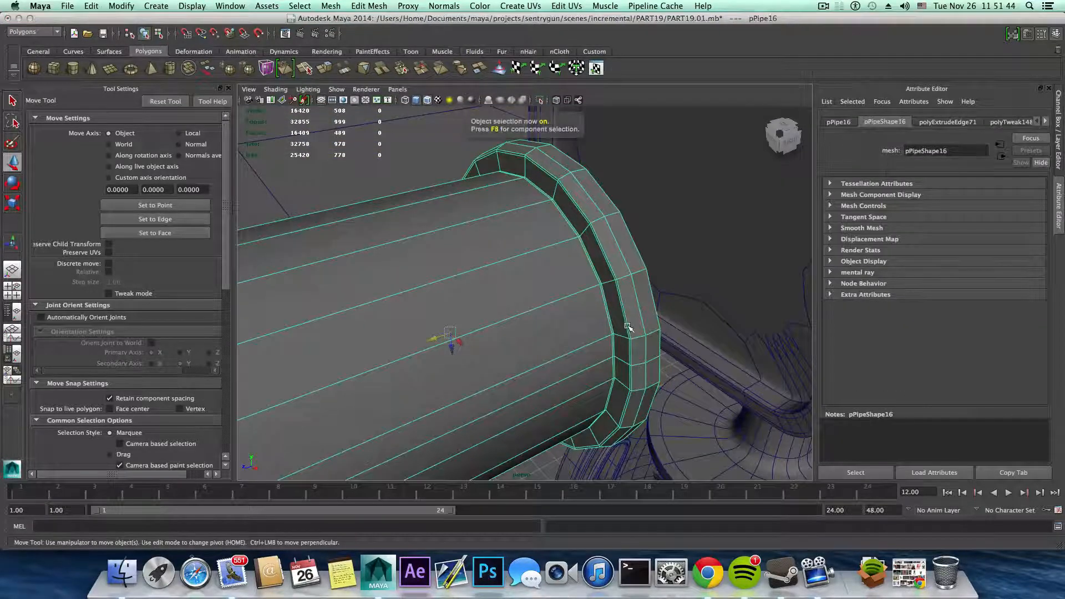
pyautogui.keyDown('shift'); pyautogui.moveTo(635, 310); pyautogui.dragTo(589, 325, button='right'); pyautogui.keyUp('shift')
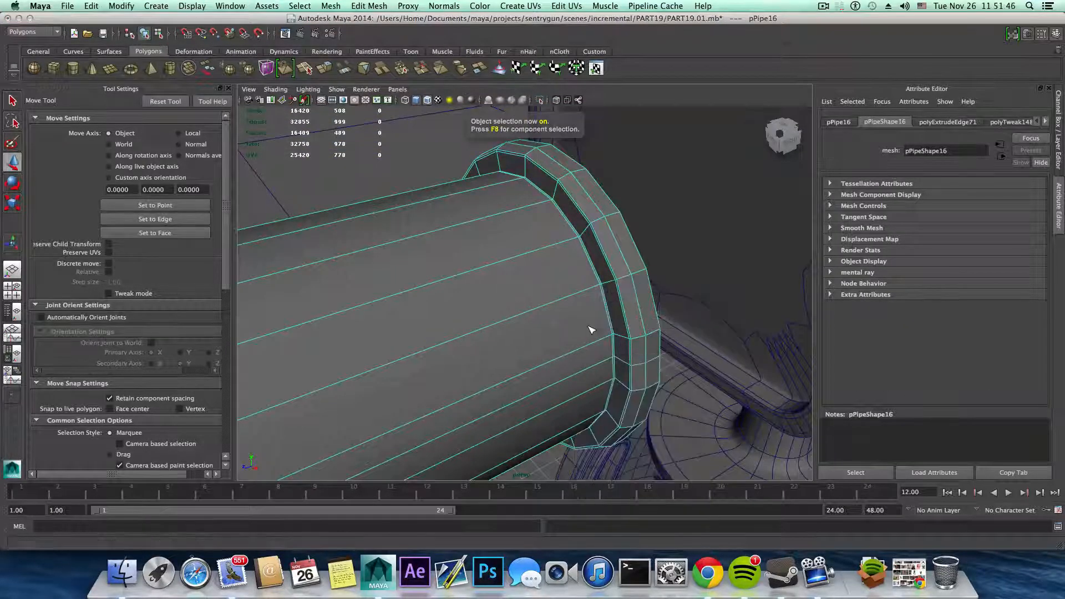
pyautogui.keyDown('alt'); pyautogui.moveTo(590, 326); pyautogui.dragTo(568, 335); pyautogui.keyUp('alt')
pyautogui.keyDown('alt'); pyautogui.moveTo(568, 336); pyautogui.dragTo(626, 287, button='right'); pyautogui.keyUp('alt')
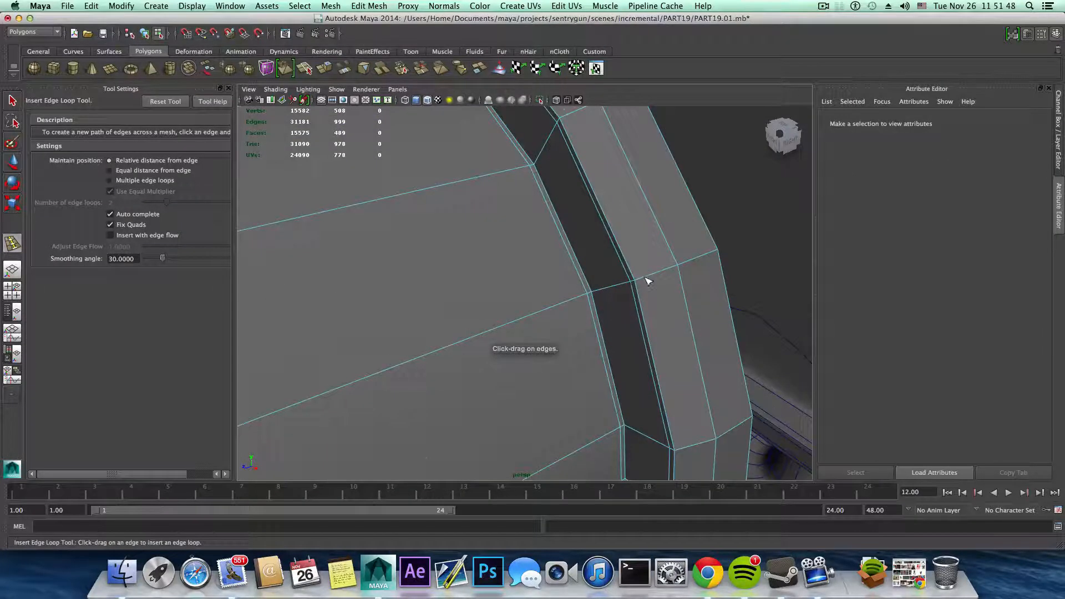
pyautogui.click(646, 279)
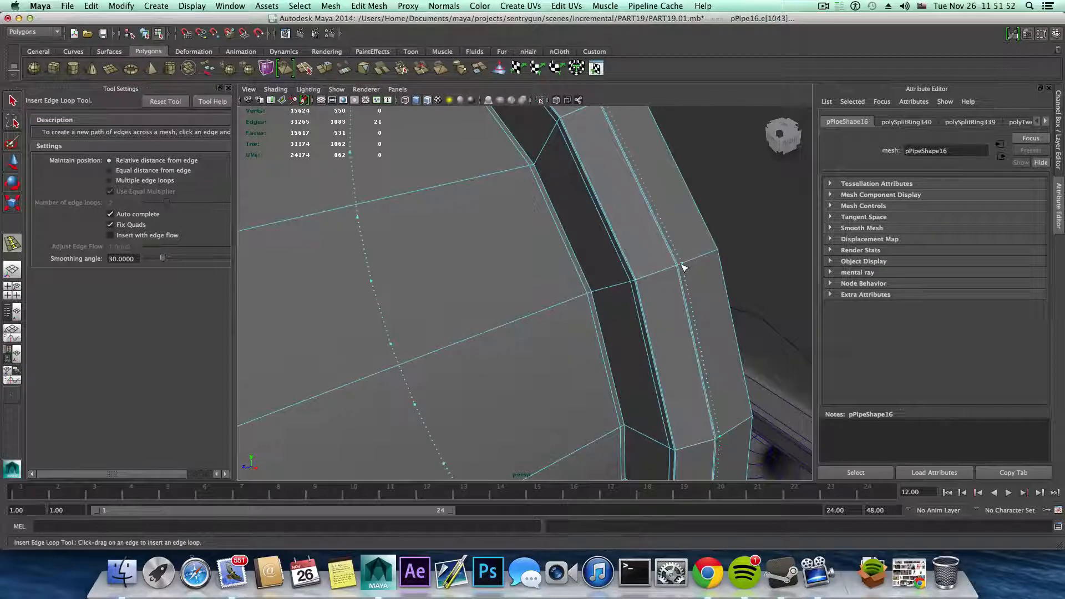
pyautogui.moveTo(680, 268); pyautogui.dragTo(682, 266)
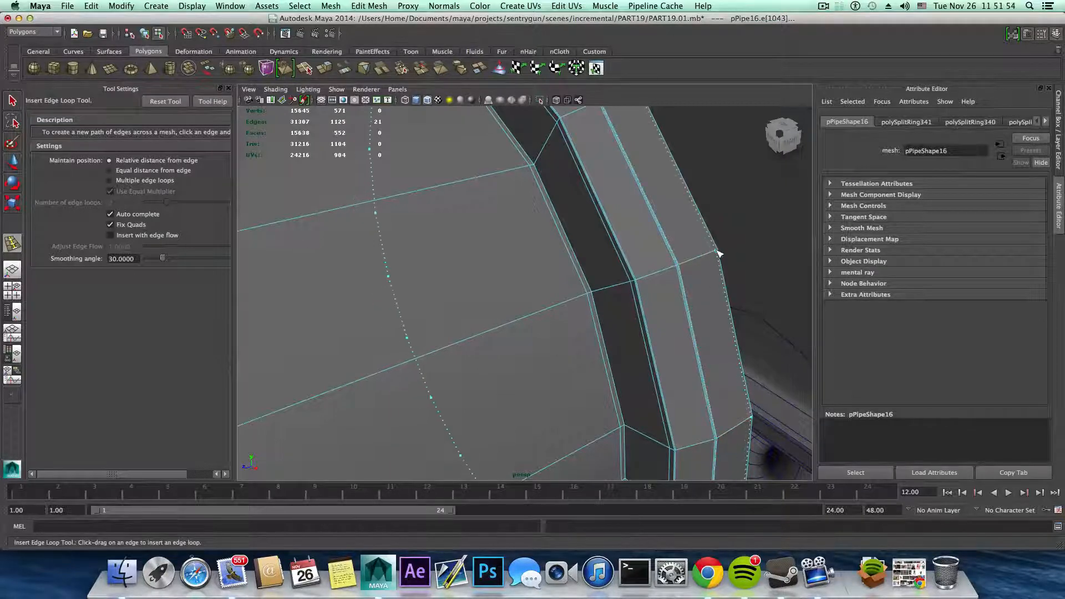
# - Insert another supporting edge loop at the inner corner where the pipe meets the flange
pyautogui.scroll(-5, 677, 301)
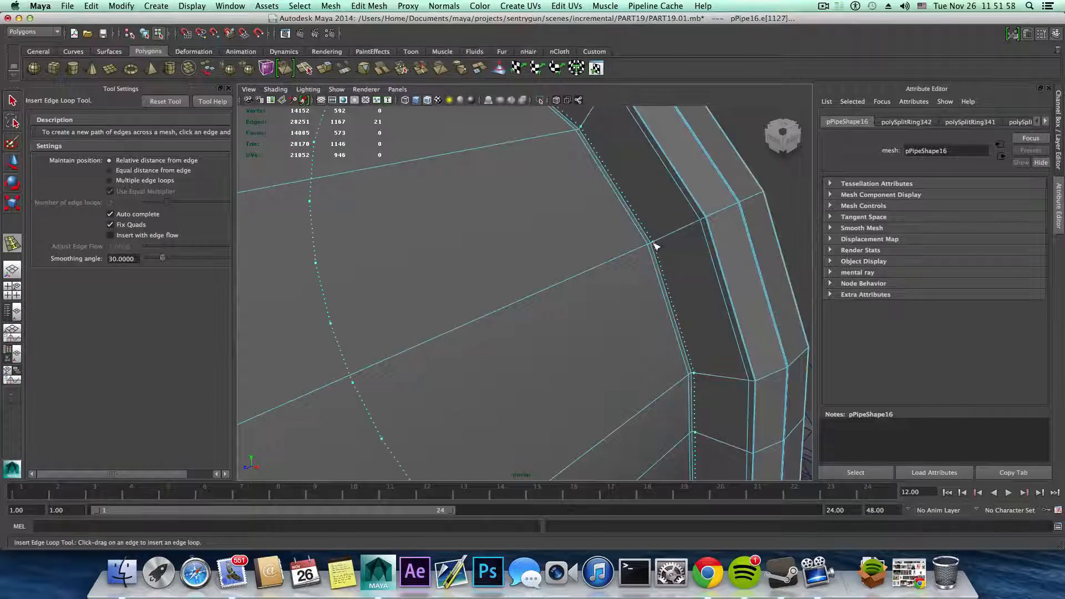
pyautogui.click(653, 244)
pyautogui.scroll(6, 689, 273)
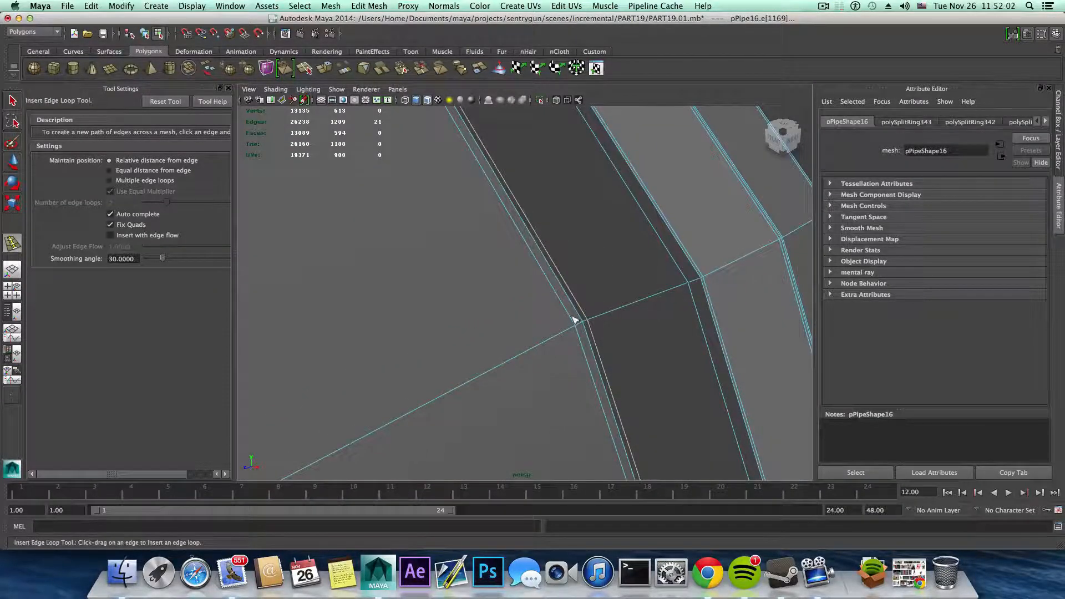
pyautogui.keyDown('alt'); pyautogui.moveTo(673, 289); pyautogui.dragTo(637, 305, button='middle'); pyautogui.keyUp('alt')
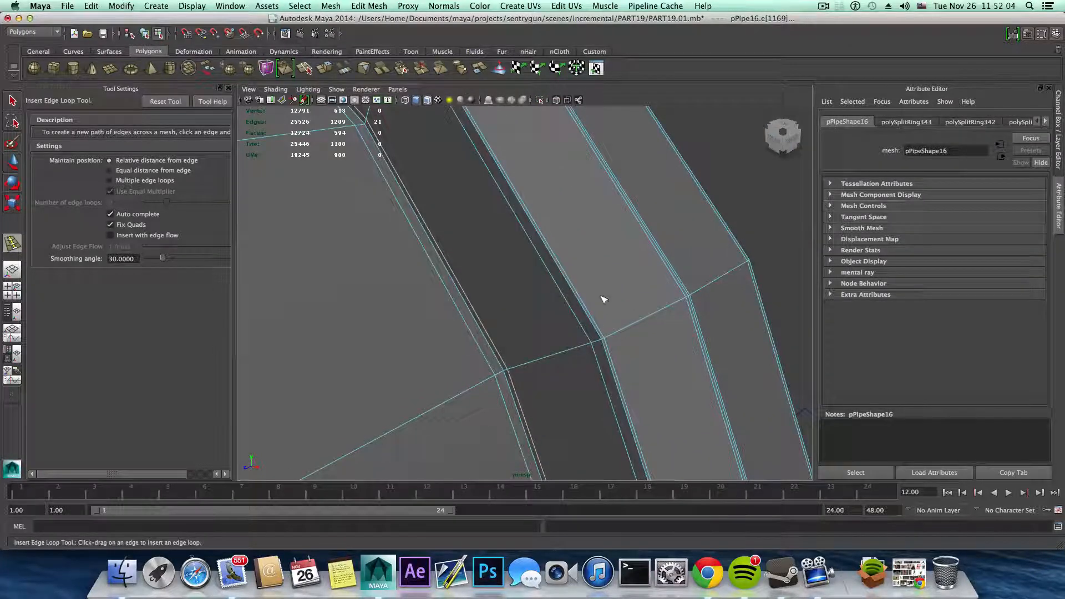
pyautogui.keyDown('alt'); pyautogui.moveTo(671, 315); pyautogui.dragTo(656, 314); pyautogui.keyUp('alt')
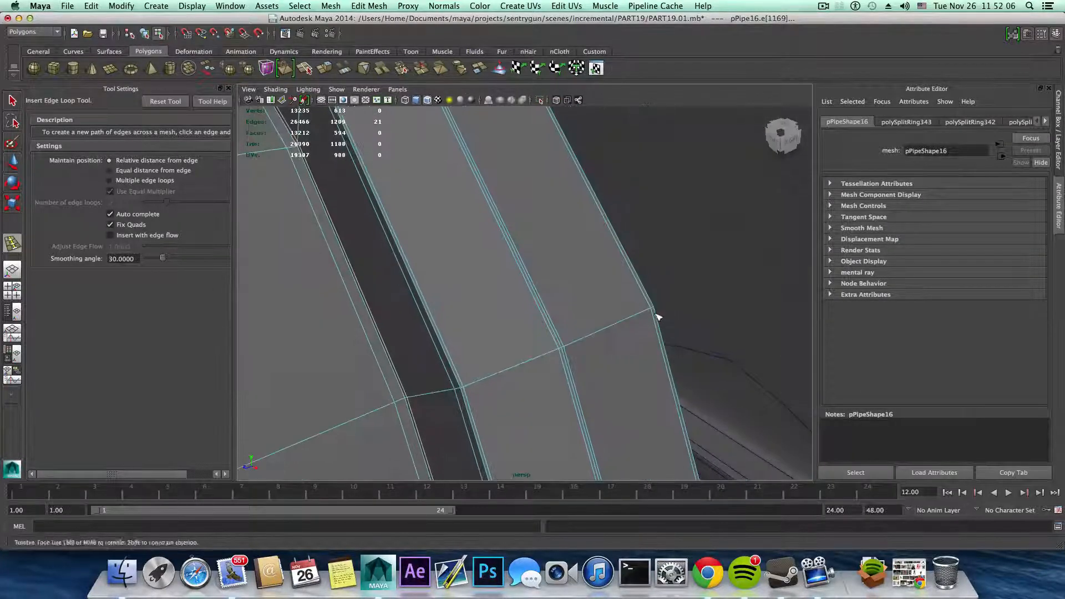
pyautogui.keyDown('alt'); pyautogui.moveTo(649, 327); pyautogui.dragTo(559, 344, button='right'); pyautogui.keyUp('alt')
# - Select the barrel pipe as an object, preview it smoothed, and inspect its flange and slot
pyautogui.press('F8')
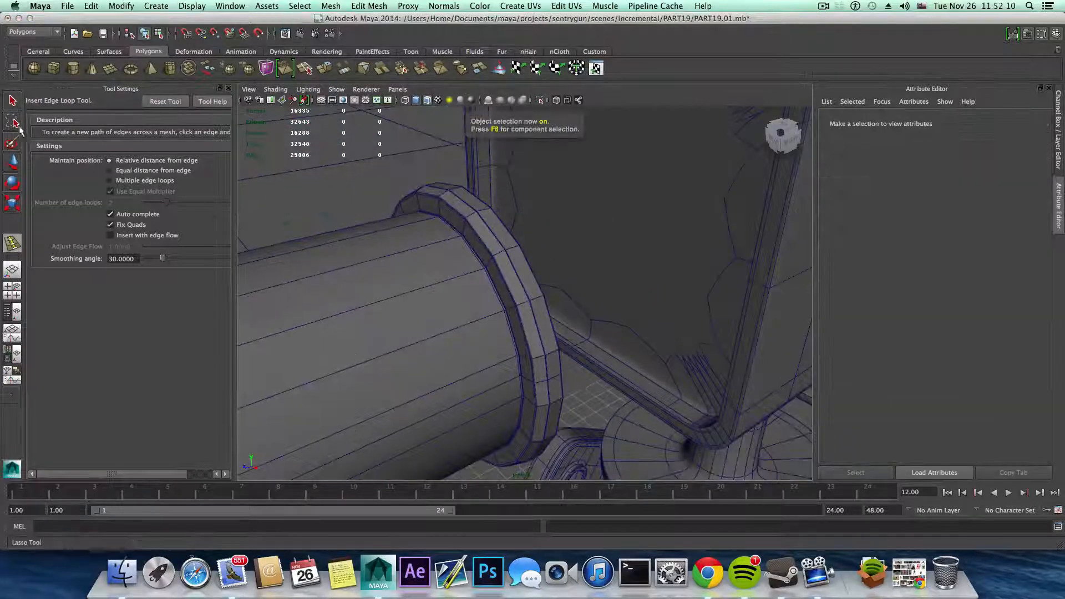
pyautogui.click(11, 102)
pyautogui.click(347, 298)
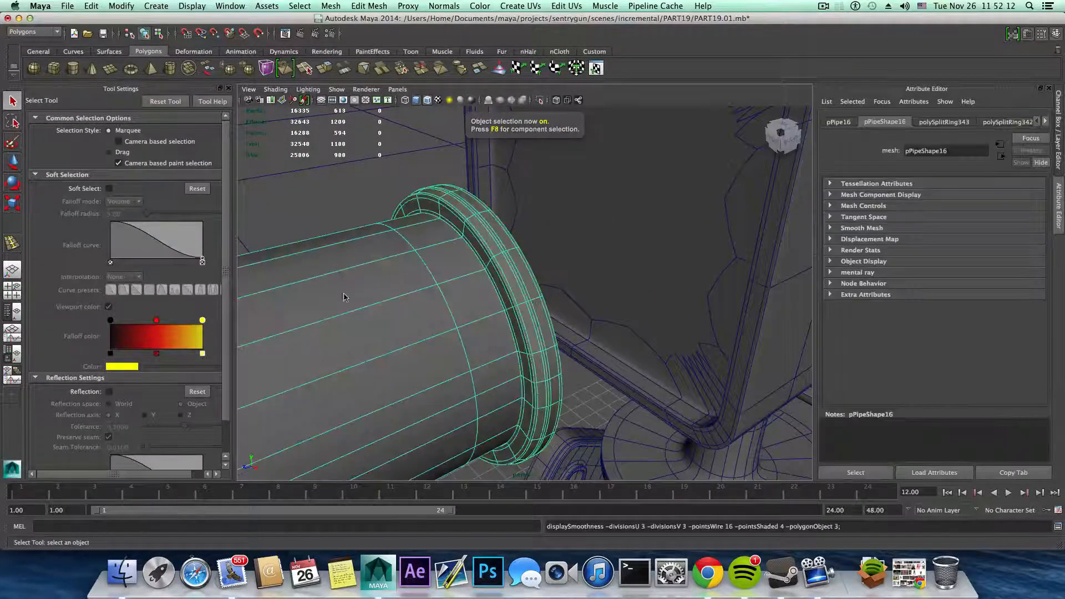
pyautogui.moveTo(347, 297)
pyautogui.keyDown('alt'); pyautogui.mouseDown()
pyautogui.moveTo(325, 273)
pyautogui.moveTo(300, 278)
pyautogui.moveTo(354, 289)
pyautogui.mouseUp(); pyautogui.keyUp('alt')
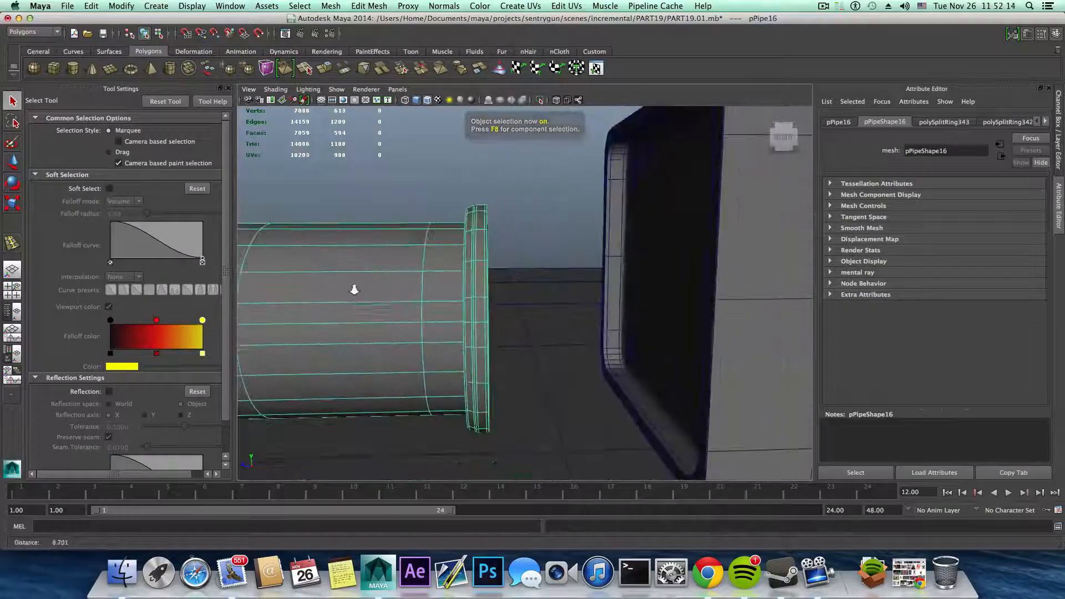
pyautogui.keyDown('alt'); pyautogui.moveTo(354, 293); pyautogui.dragTo(521, 275, button='middle'); pyautogui.keyUp('alt')
pyautogui.moveTo(520, 275)
pyautogui.keyDown('alt'); pyautogui.mouseDown()
pyautogui.moveTo(622, 276)
pyautogui.moveTo(532, 286)
pyautogui.mouseUp(); pyautogui.keyUp('alt')
pyautogui.press('F8')
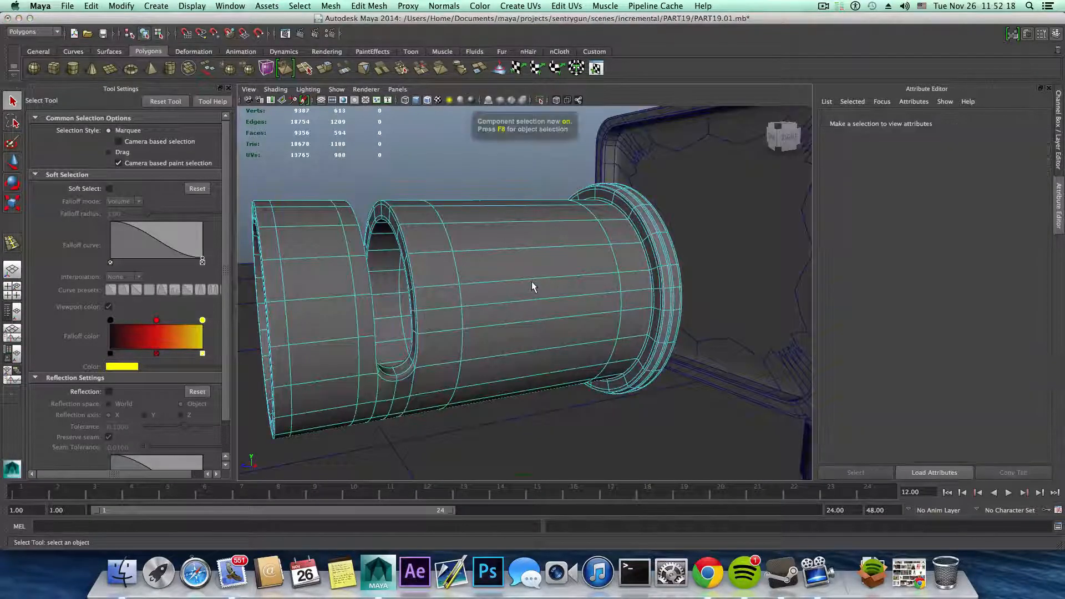
pyautogui.press('F8')
pyautogui.scroll(-5, 531, 285)
# - Move the barrel pipe lengthwise so its flanged end sits inside the front opening of the gun housing
pyautogui.click(13, 163)
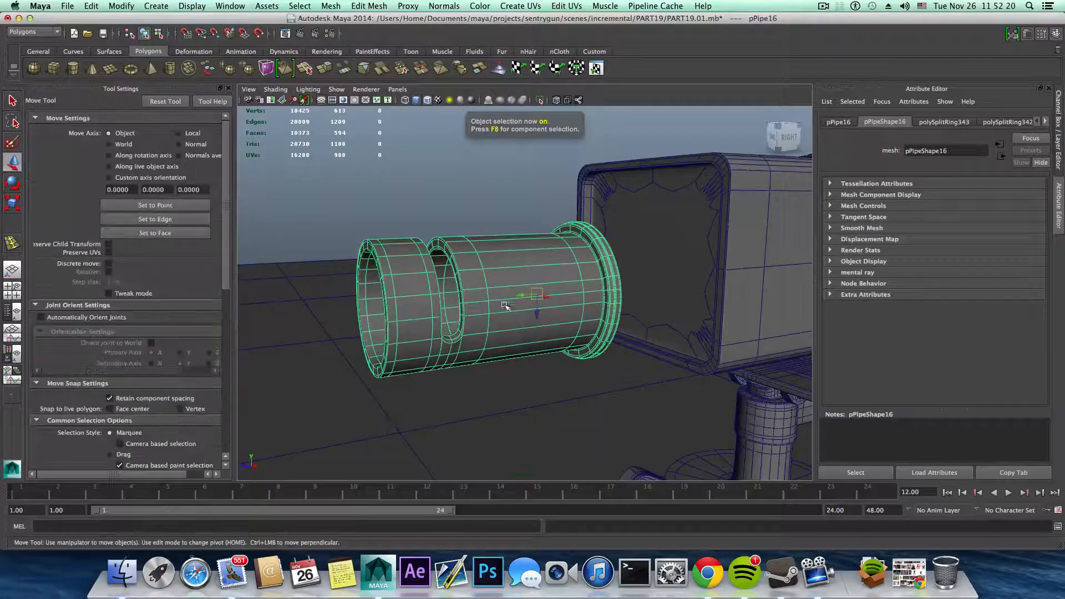
pyautogui.moveTo(516, 297); pyautogui.dragTo(620, 282, button='middle')
pyautogui.keyDown('alt'); pyautogui.moveTo(620, 282); pyautogui.dragTo(704, 274); pyautogui.keyUp('alt')
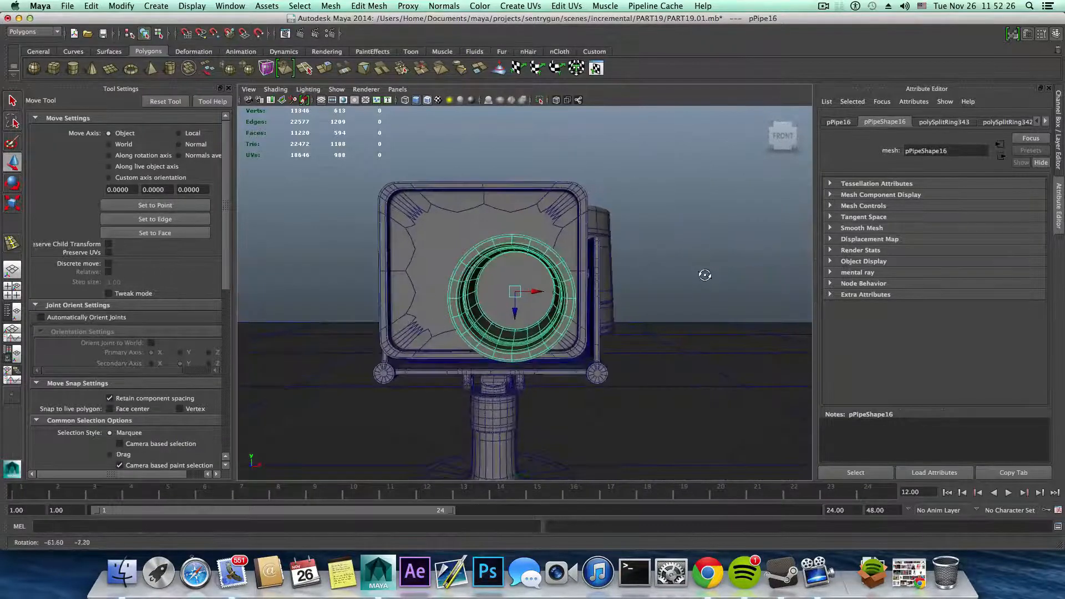
pyautogui.keyDown('alt'); pyautogui.moveTo(704, 273); pyautogui.dragTo(619, 272, button='right'); pyautogui.keyUp('alt')
pyautogui.keyDown('alt'); pyautogui.moveTo(619, 272); pyautogui.dragTo(636, 291); pyautogui.keyUp('alt')
# - Select the vertices of the pipe's slotted front end and move them toward the housing to shorten the barrel
pyautogui.press('r')
pyautogui.scroll(-5, 632, 305)
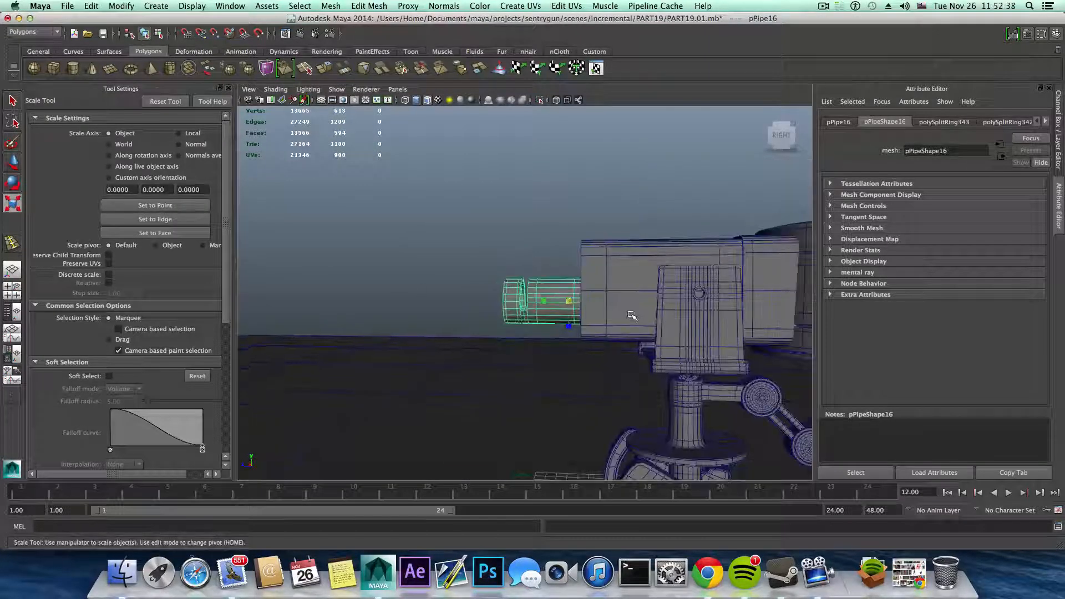
pyautogui.scroll(6, 535, 303)
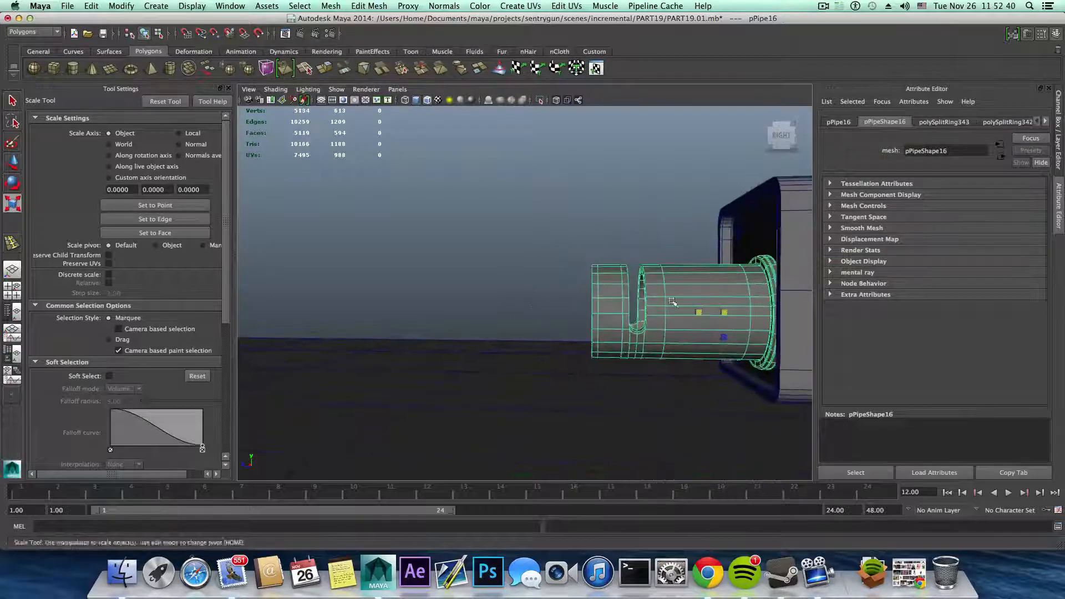
pyautogui.rightClick(595, 308)
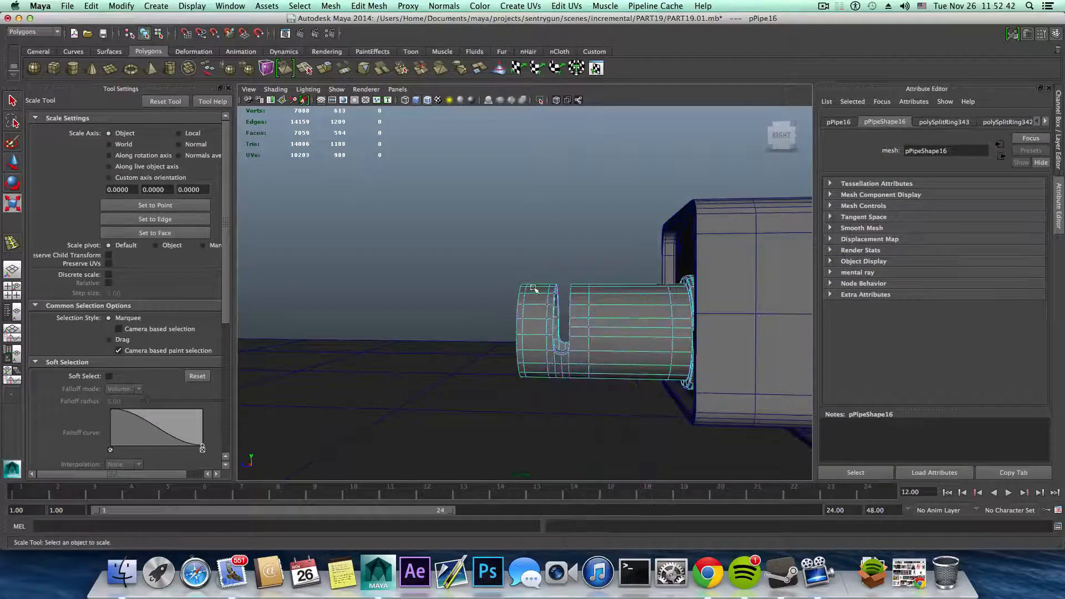
pyautogui.moveTo(497, 258); pyautogui.dragTo(602, 427)
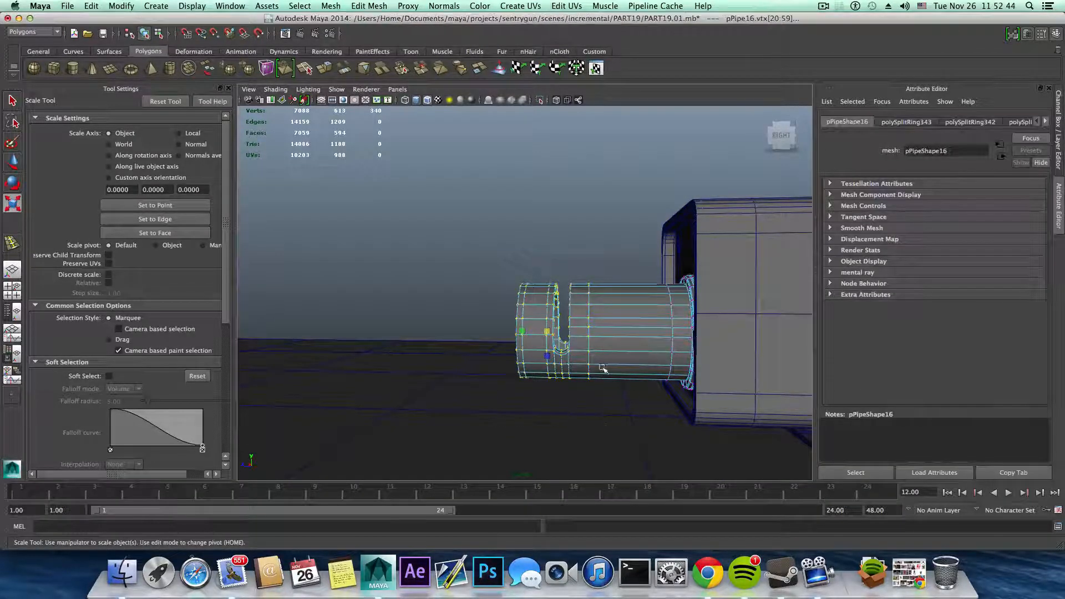
pyautogui.keyDown('alt'); pyautogui.moveTo(580, 350); pyautogui.dragTo(547, 334); pyautogui.keyUp('alt')
pyautogui.press('b')
pyautogui.press('w')
pyautogui.press('F8')
pyautogui.press('F8')
pyautogui.keyDown('alt'); pyautogui.moveTo(613, 336); pyautogui.dragTo(585, 337, button='right'); pyautogui.keyUp('alt')
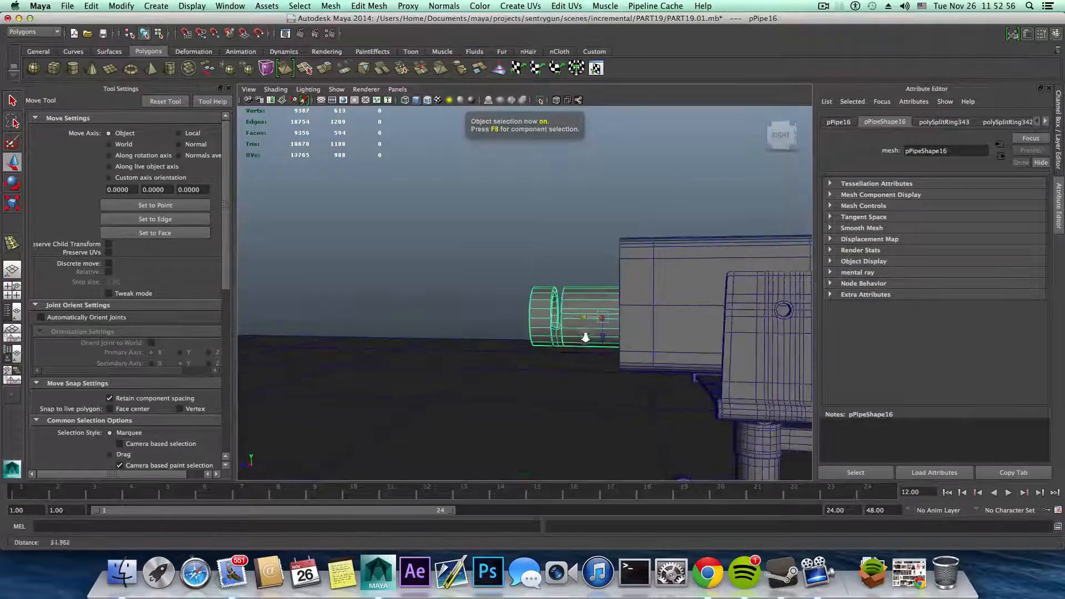
# - Switch to Chrome and browse the "tf2 sentry gun" image results for barrel references, then minimise the browser
pyautogui.click(908, 573)
pyautogui.scroll(-7, 473, 274)
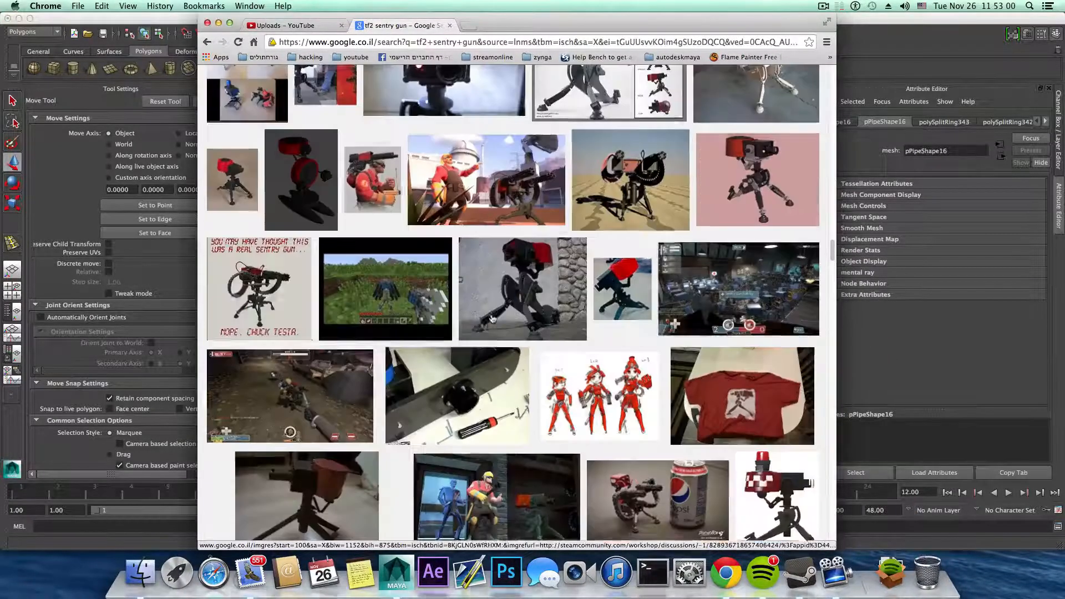
pyautogui.scroll(-10, 490, 319)
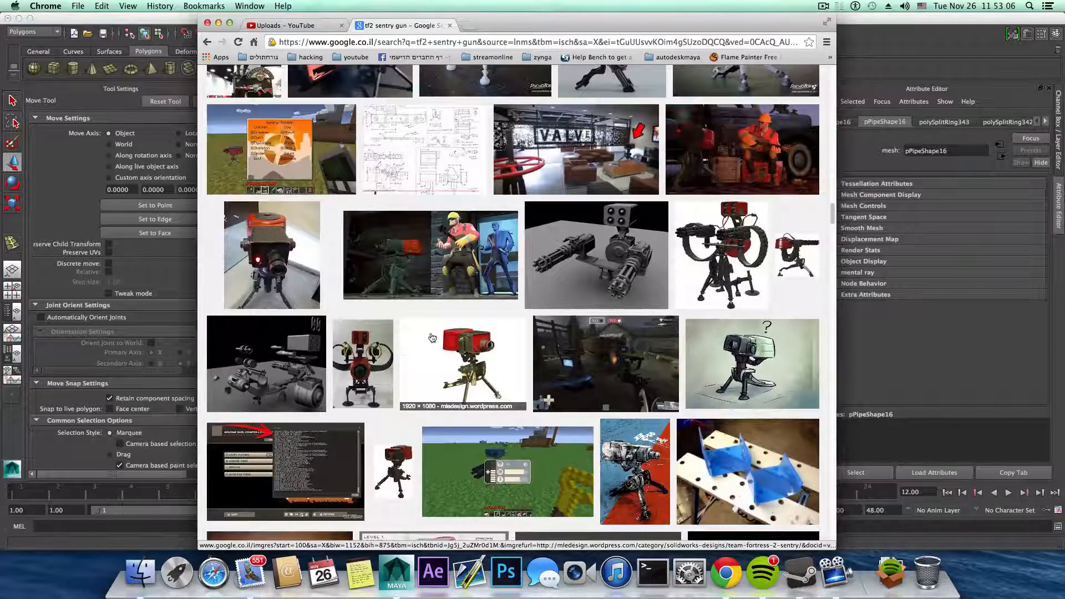
pyautogui.scroll(7, 478, 369)
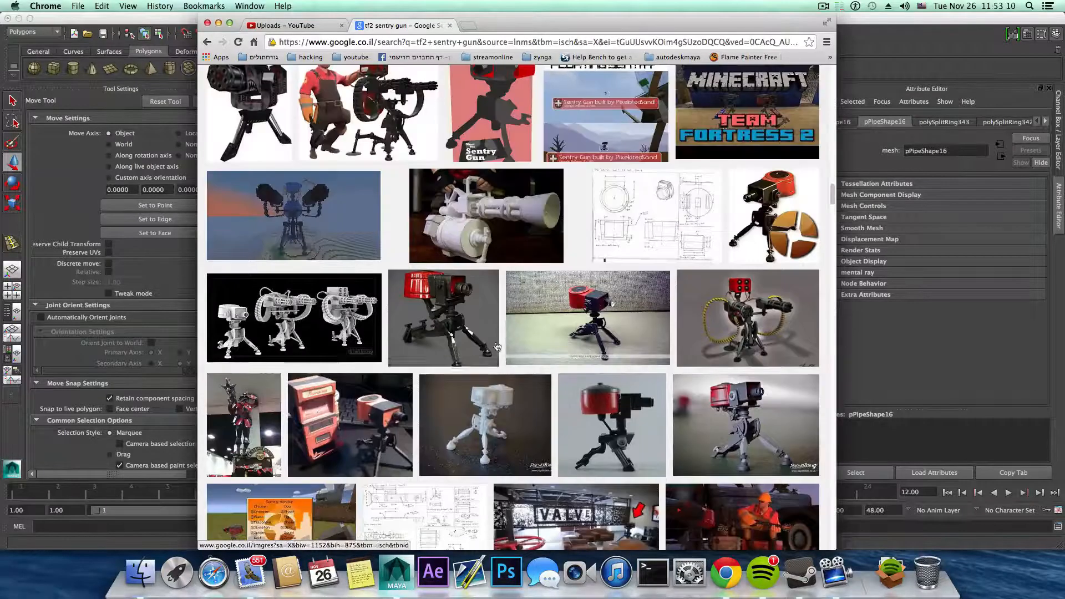
pyautogui.scroll(4, 485, 249)
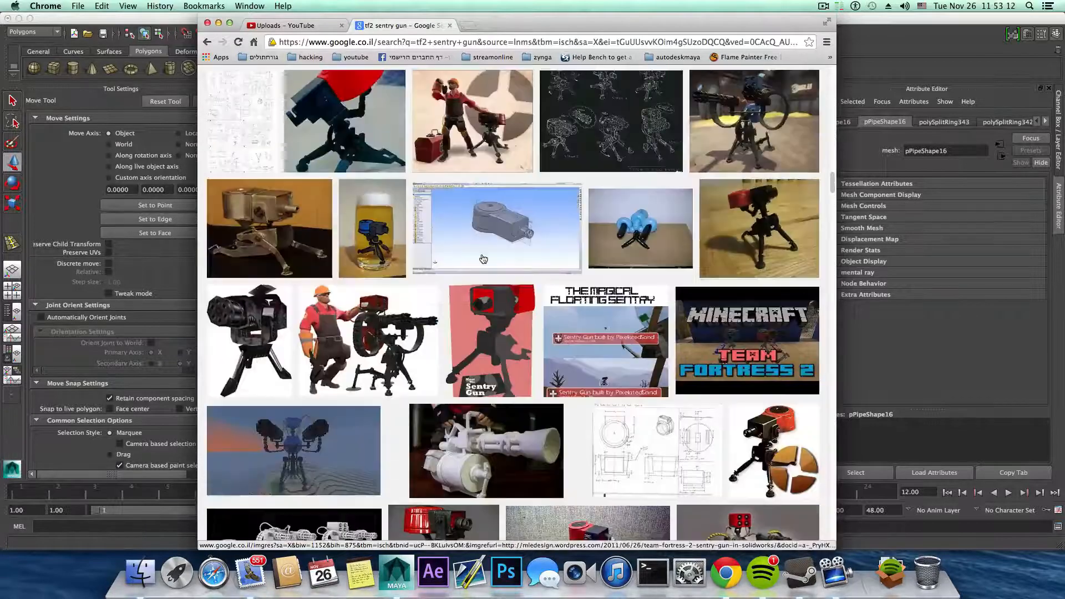
pyautogui.scroll(-1, 483, 259)
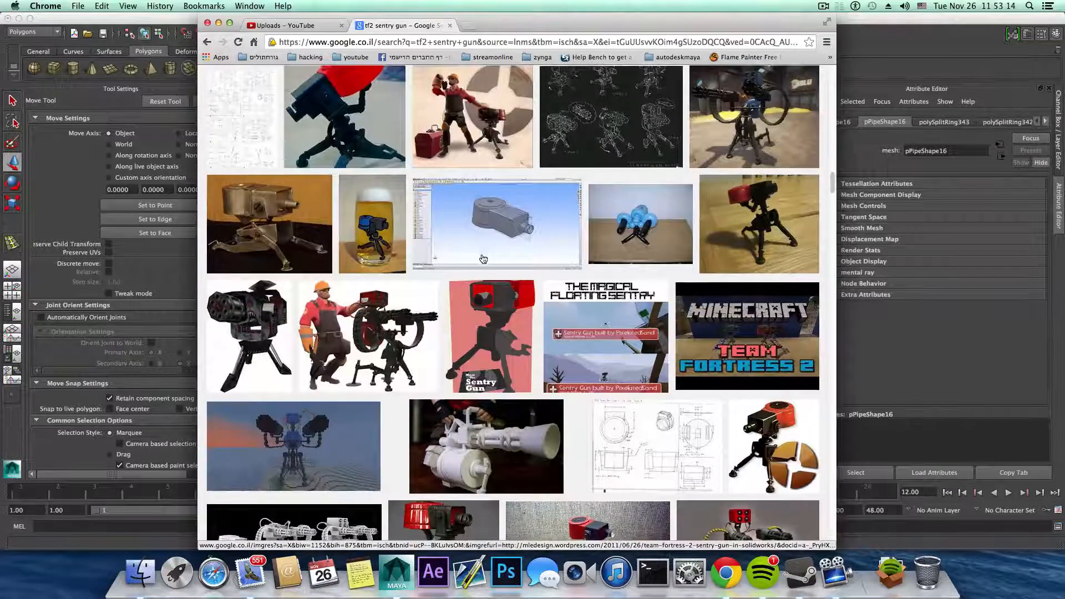
pyautogui.scroll(-3, 483, 259)
pyautogui.scroll(-1, 483, 259)
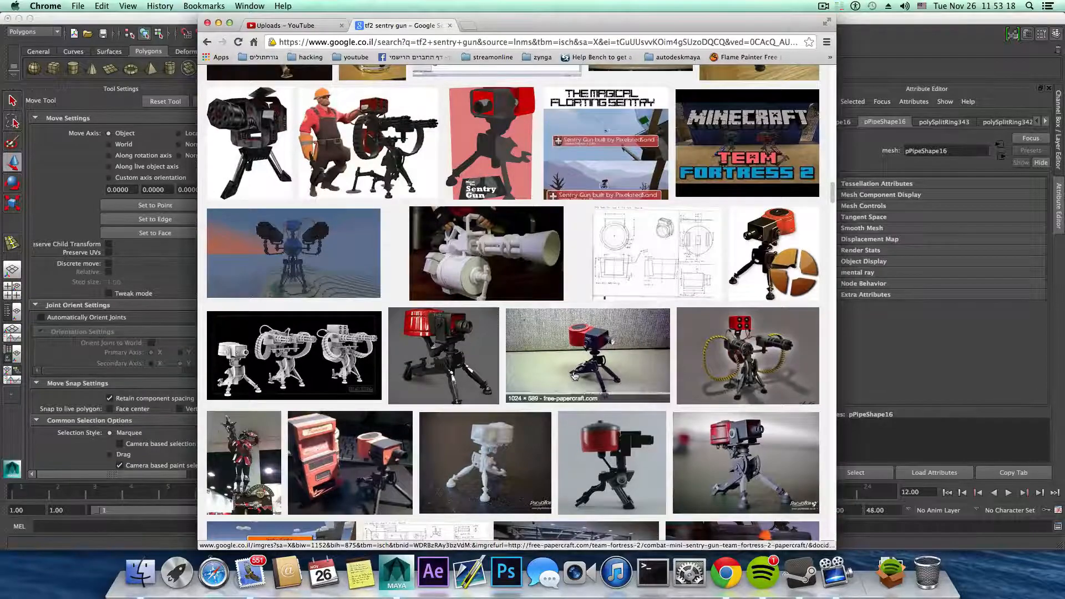
pyautogui.scroll(-10, 575, 376)
pyautogui.click(219, 23)
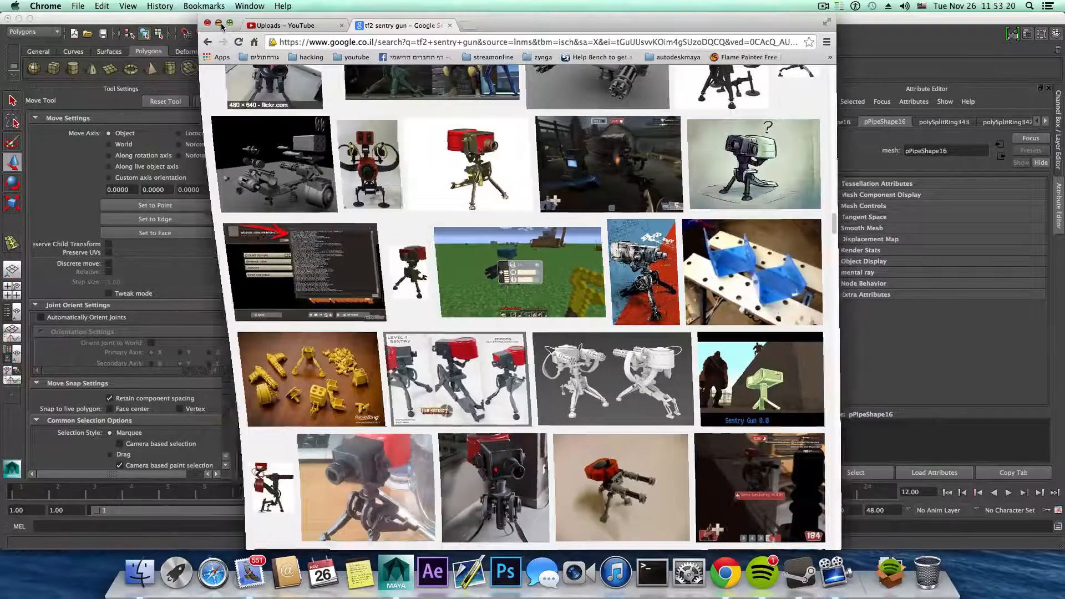
# - Create a new polygon pipe and move it to just below the barrel in front of the gun housing
pyautogui.keyDown('alt'); pyautogui.moveTo(556, 333); pyautogui.dragTo(742, 361); pyautogui.keyUp('alt')
pyautogui.keyDown('alt'); pyautogui.moveTo(742, 361); pyautogui.dragTo(580, 338, button='right'); pyautogui.keyUp('alt')
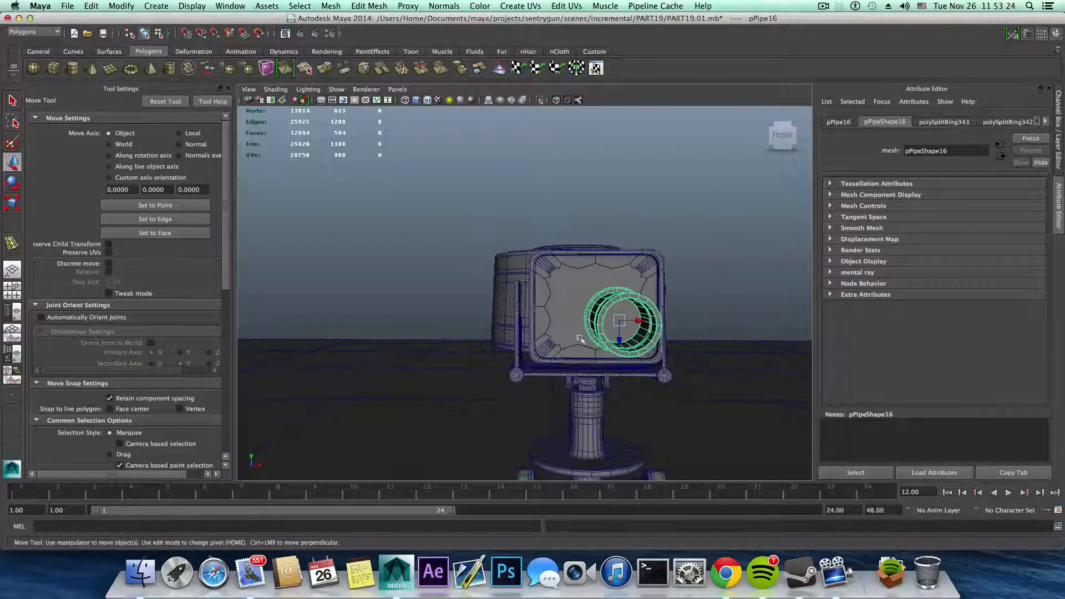
pyautogui.keyDown('alt'); pyautogui.moveTo(556, 322); pyautogui.dragTo(536, 288); pyautogui.keyUp('alt')
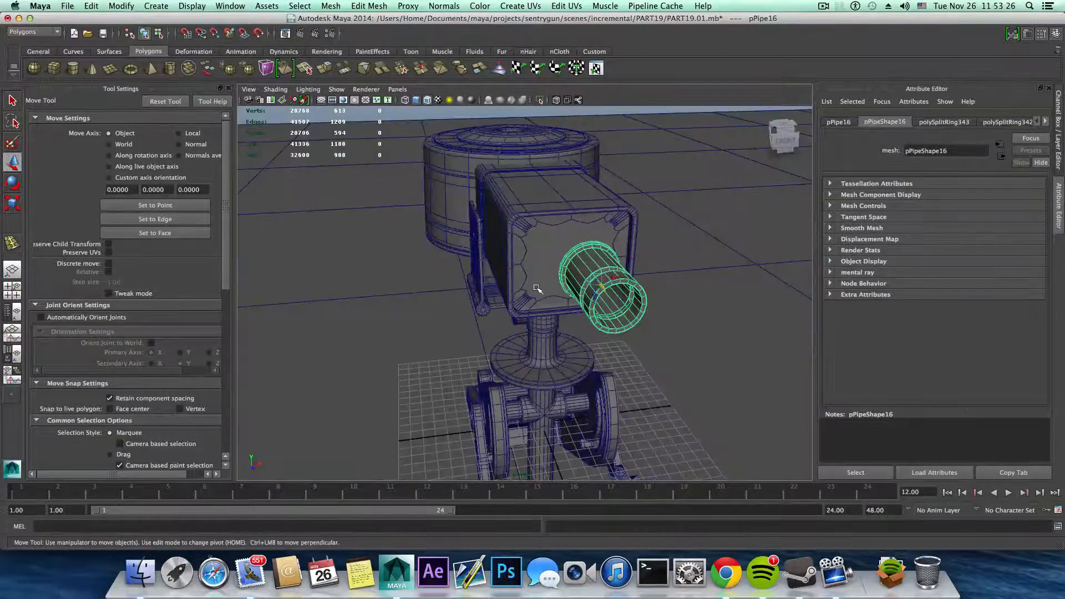
pyautogui.click(171, 68)
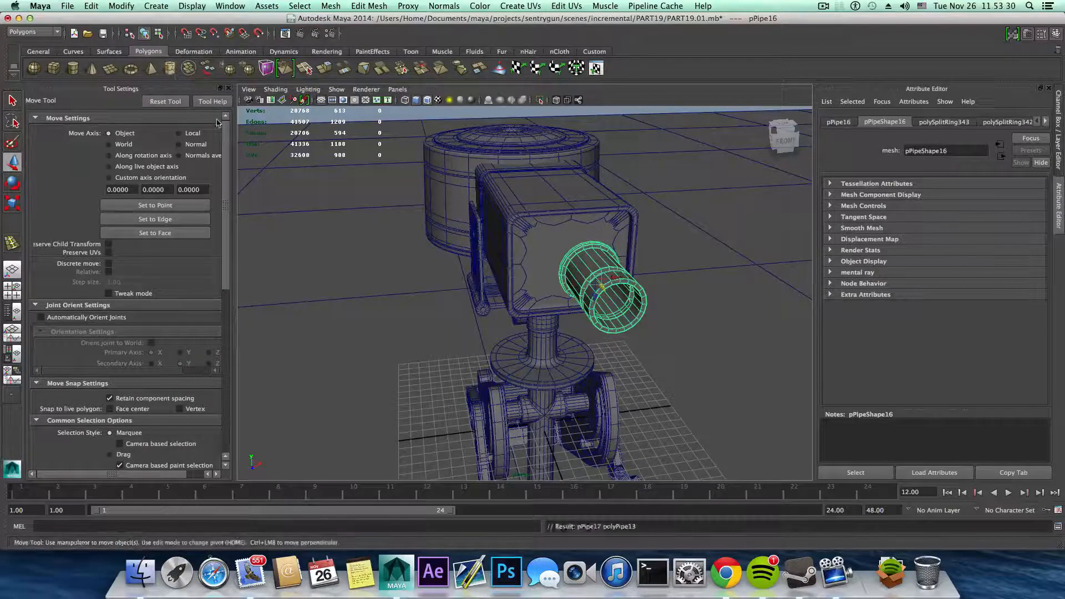
pyautogui.moveTo(538, 408); pyautogui.dragTo(536, 354)
# - Rotate the new pipe so its opening faces forward in line with the barrel, and scale it down
pyautogui.press('e')
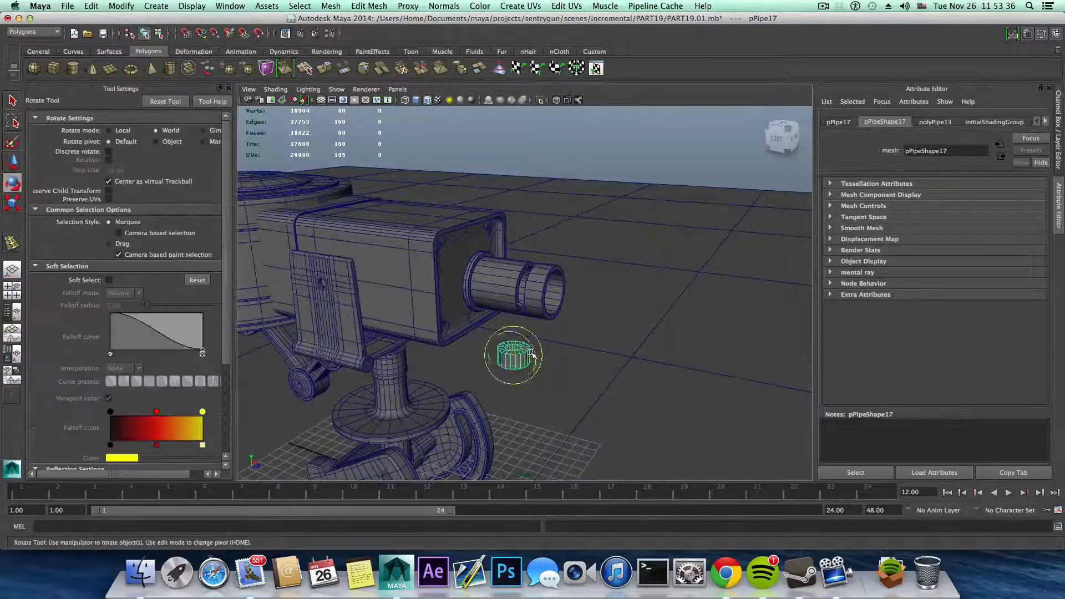
pyautogui.press('r')
pyautogui.press('e')
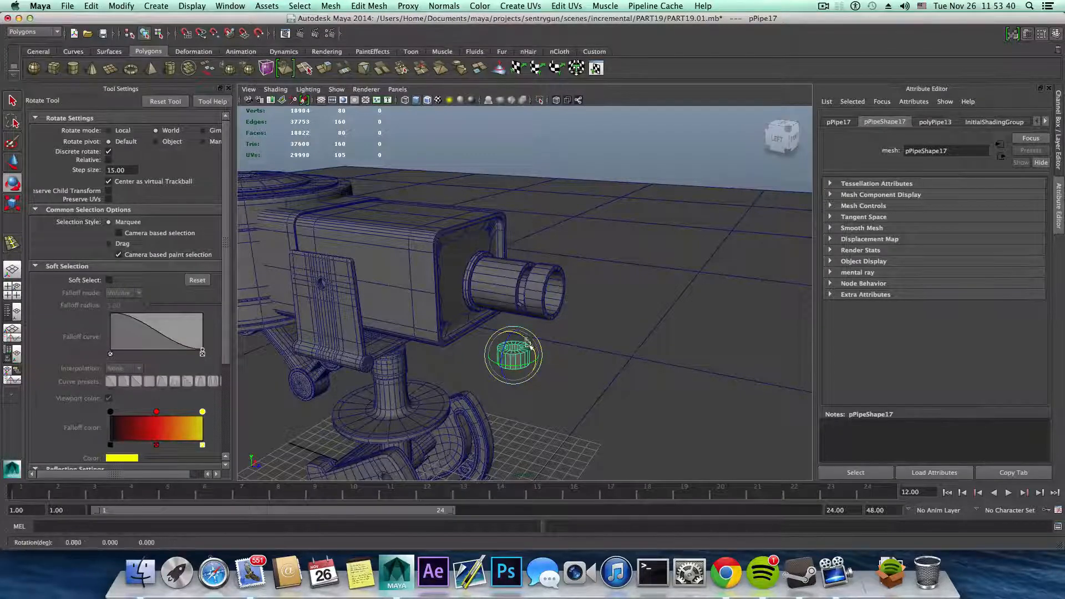
pyautogui.moveTo(537, 363); pyautogui.dragTo(479, 379)
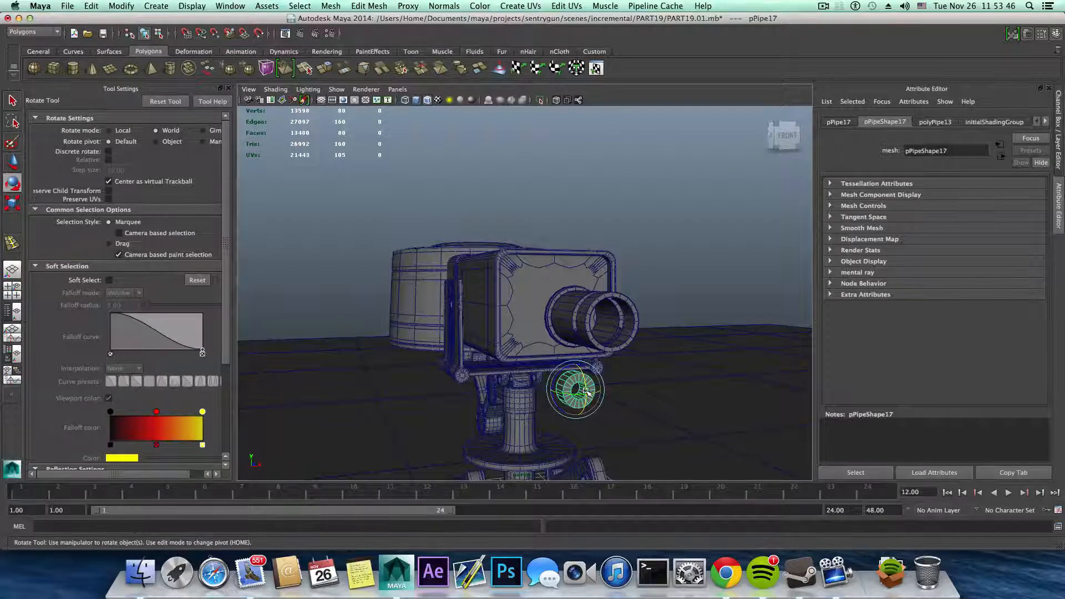
pyautogui.press('r')
pyautogui.moveTo(577, 391); pyautogui.dragTo(627, 391)
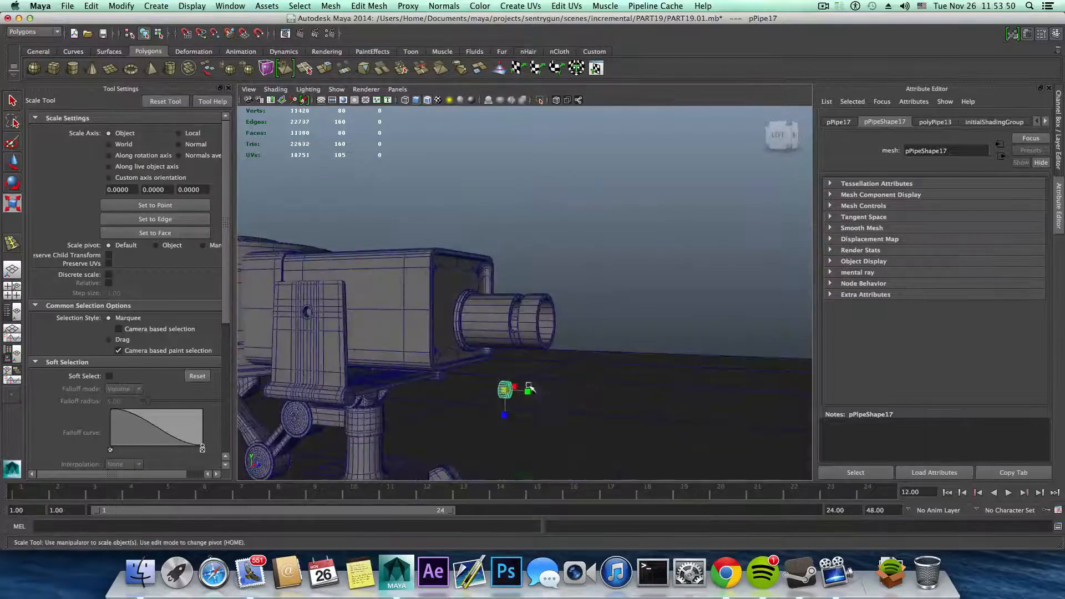
pyautogui.press('w')
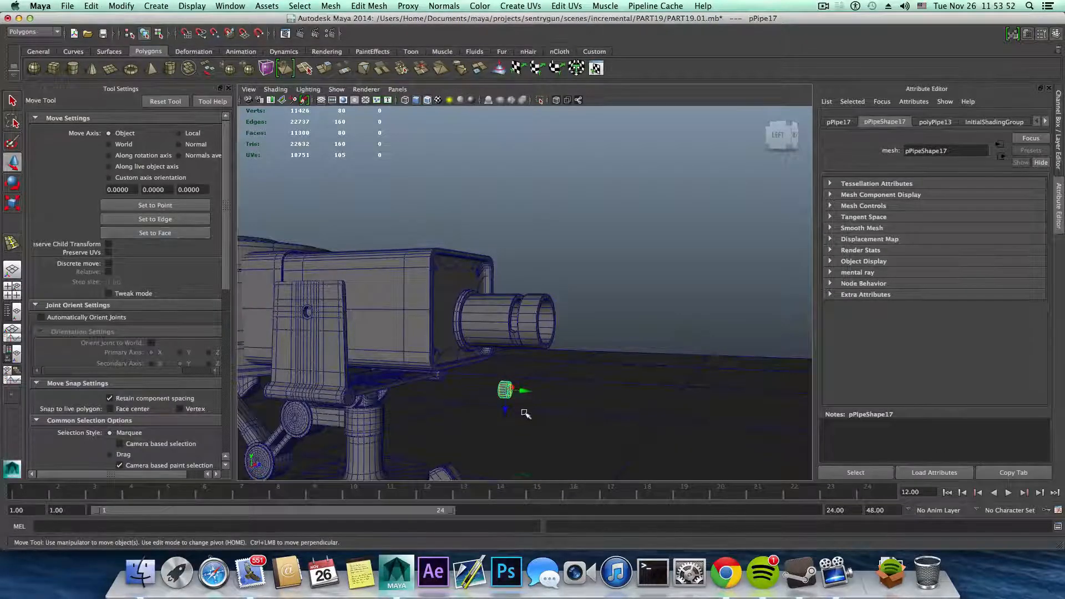
# - Move the small pipe below the barrel and delete the ring of faces on its rear end
pyautogui.moveTo(506, 411); pyautogui.dragTo(466, 378)
pyautogui.scroll(3, 454, 377)
pyautogui.rightClick(441, 369)
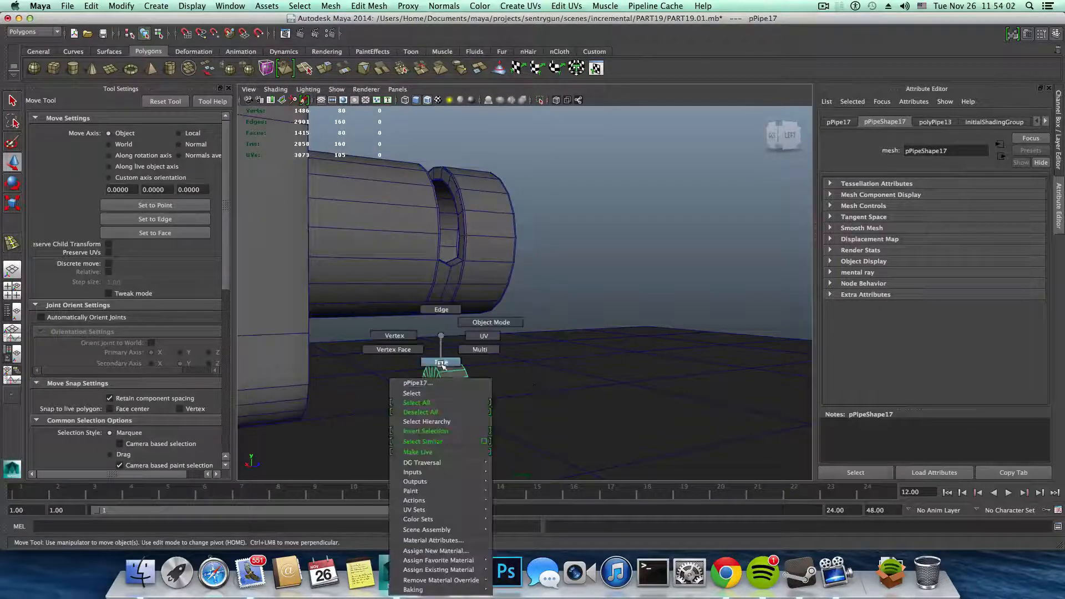
pyautogui.moveTo(440, 363); pyautogui.dragTo(440, 365, button='right')
pyautogui.doubleClick(437, 383)
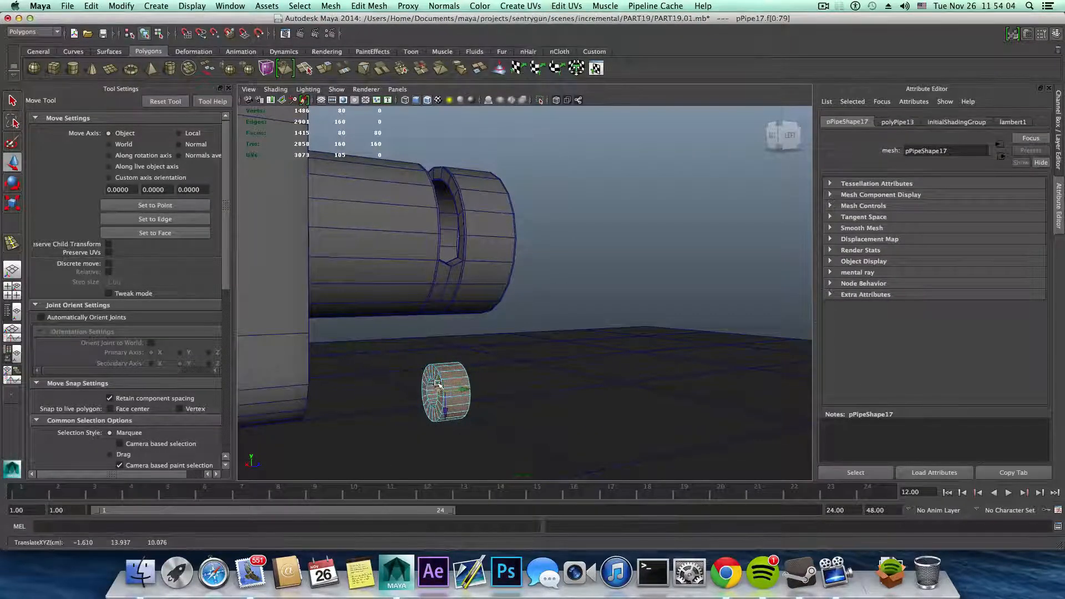
pyautogui.click(436, 379)
pyautogui.press('q')
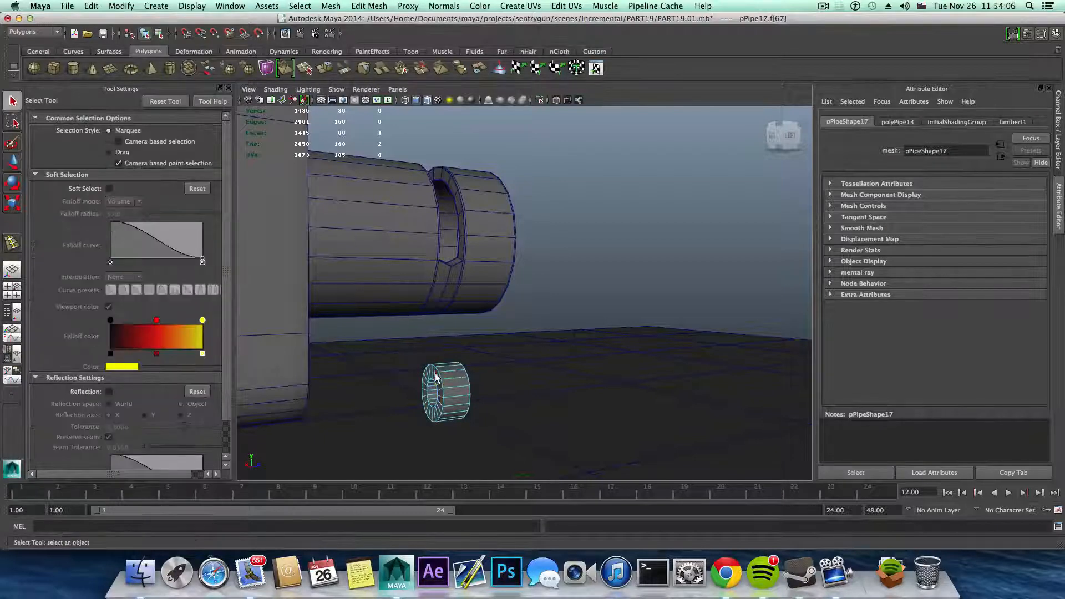
pyautogui.keyDown('shift'); pyautogui.doubleClick(437, 377); pyautogui.keyUp('shift')
# - Select the outer edge loop at the small pipe's front end and bevel it
pyautogui.keyDown('alt'); pyautogui.moveTo(446, 401); pyautogui.dragTo(375, 394); pyautogui.keyUp('alt')
pyautogui.keyDown('alt'); pyautogui.moveTo(376, 393); pyautogui.dragTo(400, 310, button='right'); pyautogui.keyUp('alt')
pyautogui.press('F8')
pyautogui.press('F8')
pyautogui.doubleClick(402, 408)
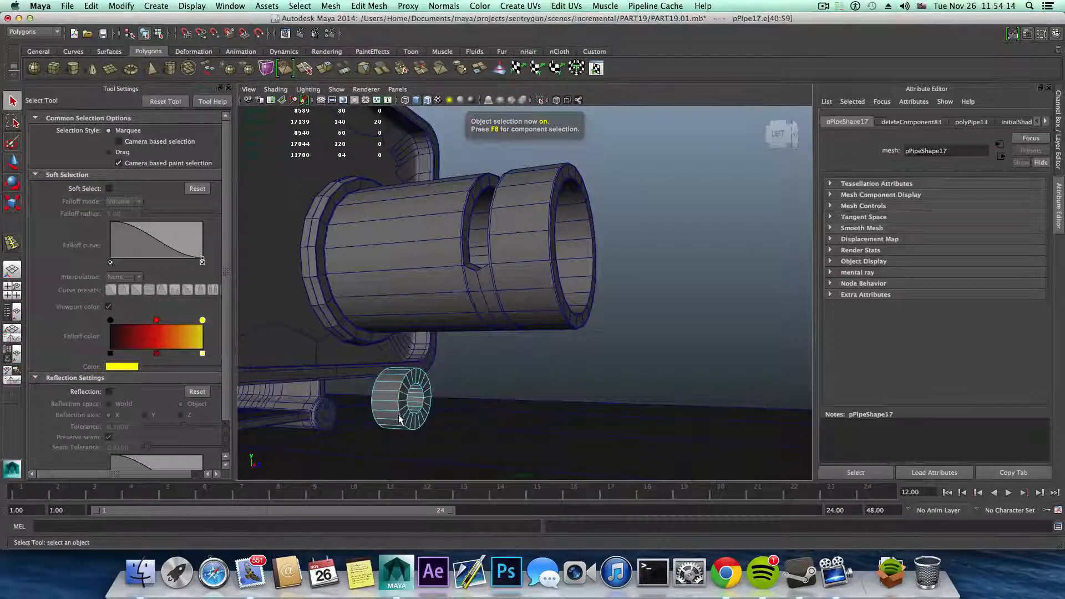
pyautogui.keyDown('alt'); pyautogui.moveTo(403, 411); pyautogui.dragTo(392, 430); pyautogui.keyUp('alt')
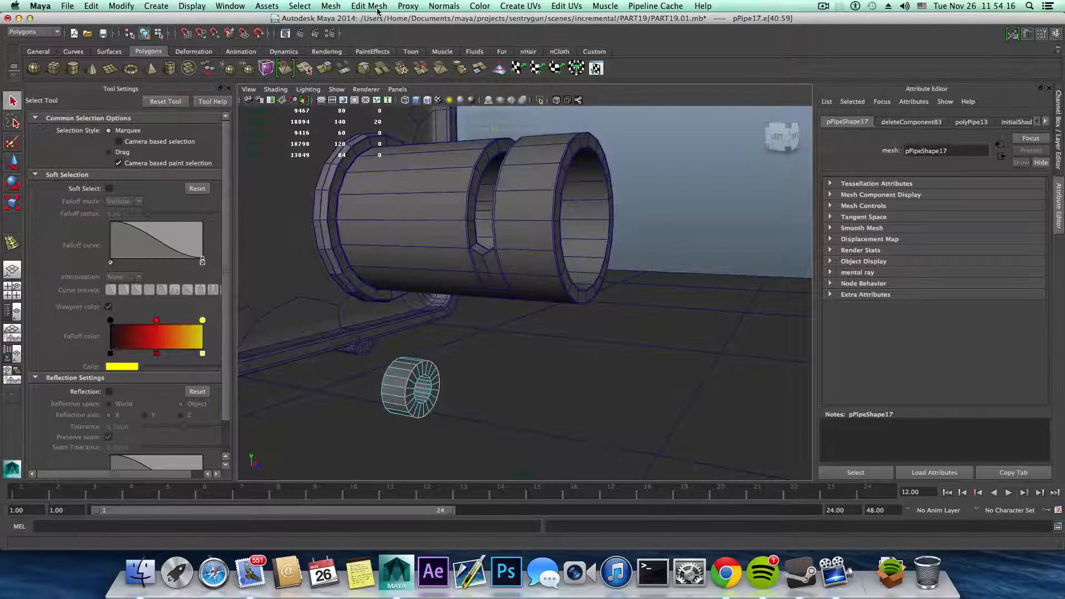
pyautogui.click(372, 7)
pyautogui.click(367, 377)
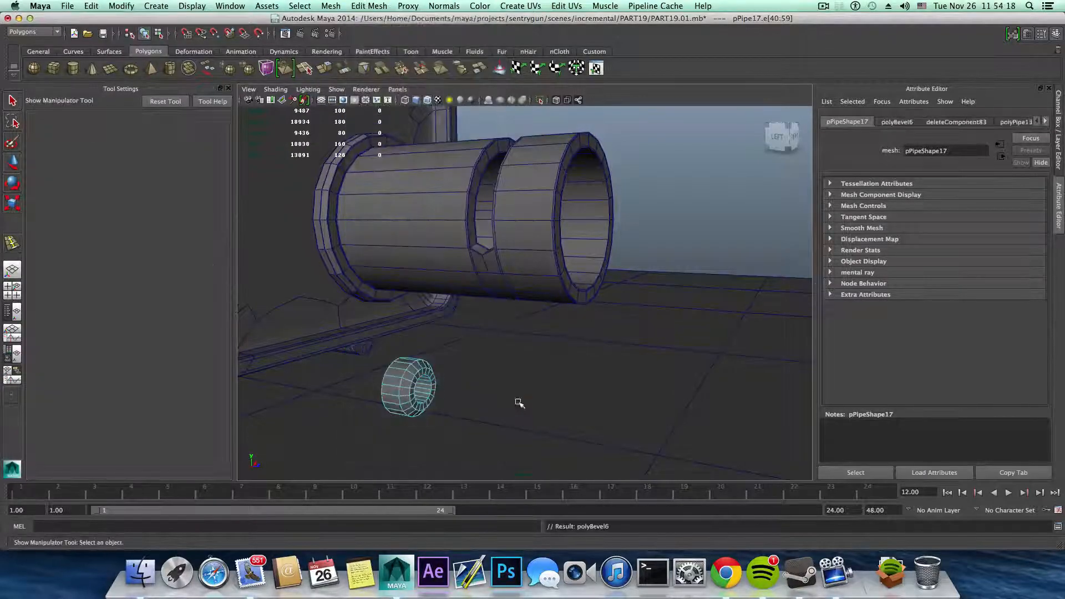
# - Insert edge loops on both sides of the small pipe's beveled front edge
pyautogui.keyDown('alt'); pyautogui.moveTo(518, 403); pyautogui.dragTo(476, 361); pyautogui.keyUp('alt')
pyautogui.press('F8')
pyautogui.press('F8')
pyautogui.keyDown('shift'); pyautogui.moveTo(458, 360); pyautogui.dragTo(524, 353, button='right'); pyautogui.keyUp('shift')
pyautogui.click(467, 366)
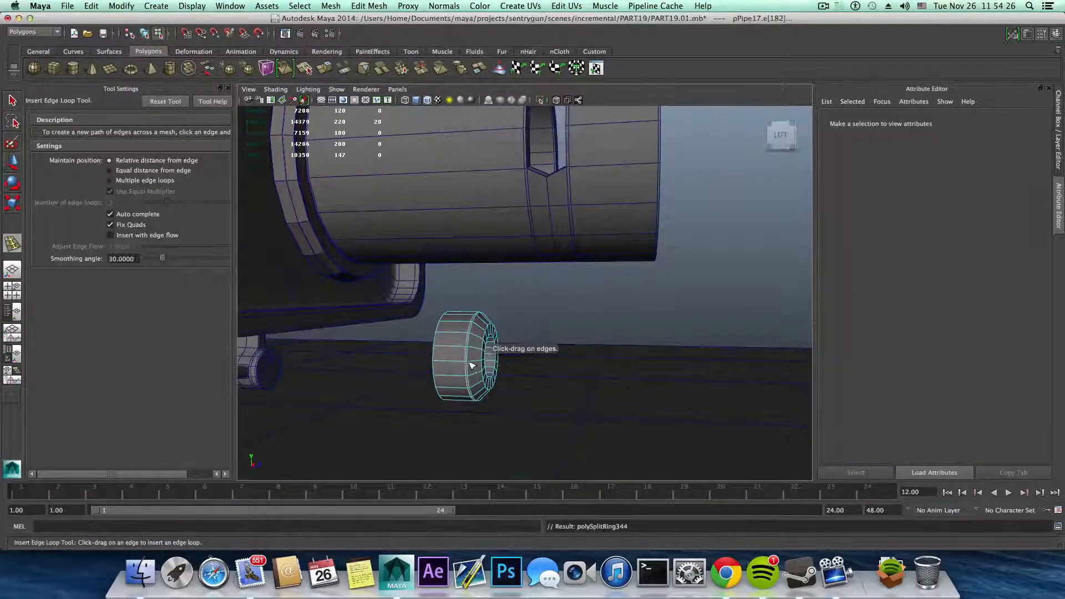
pyautogui.click(481, 369)
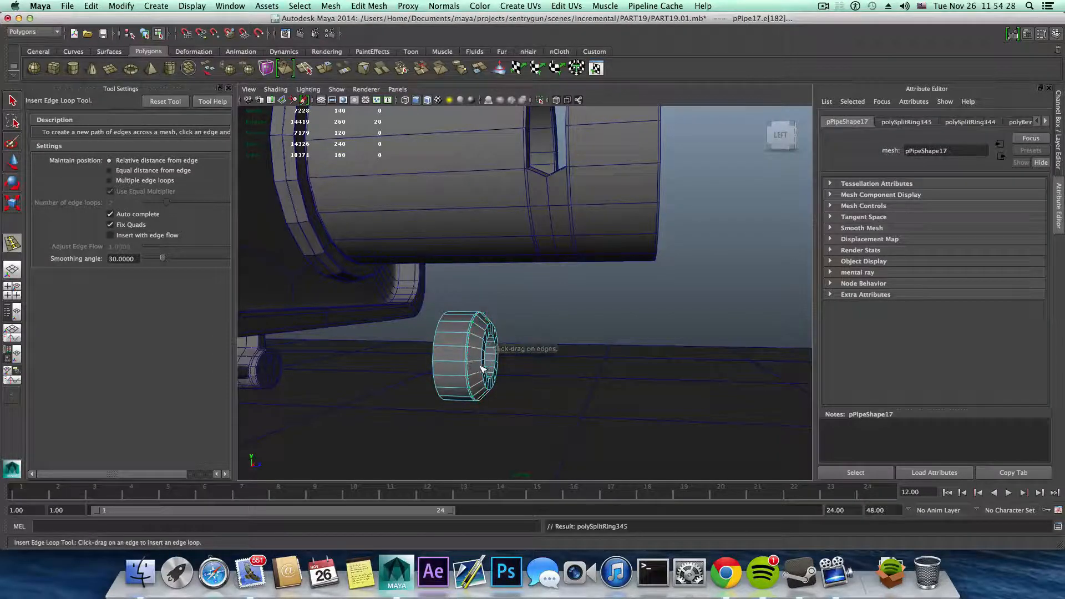
# - Insert supporting edge loops around the small pipe's front rim, inside its opening and near its rear edge
pyautogui.keyDown('alt'); pyautogui.moveTo(483, 367); pyautogui.dragTo(454, 364); pyautogui.keyUp('alt')
pyautogui.keyDown('alt'); pyautogui.moveTo(454, 364); pyautogui.dragTo(523, 388, button='right'); pyautogui.keyUp('alt')
pyautogui.keyDown('alt'); pyautogui.moveTo(471, 391); pyautogui.dragTo(498, 359, button='middle'); pyautogui.keyUp('alt')
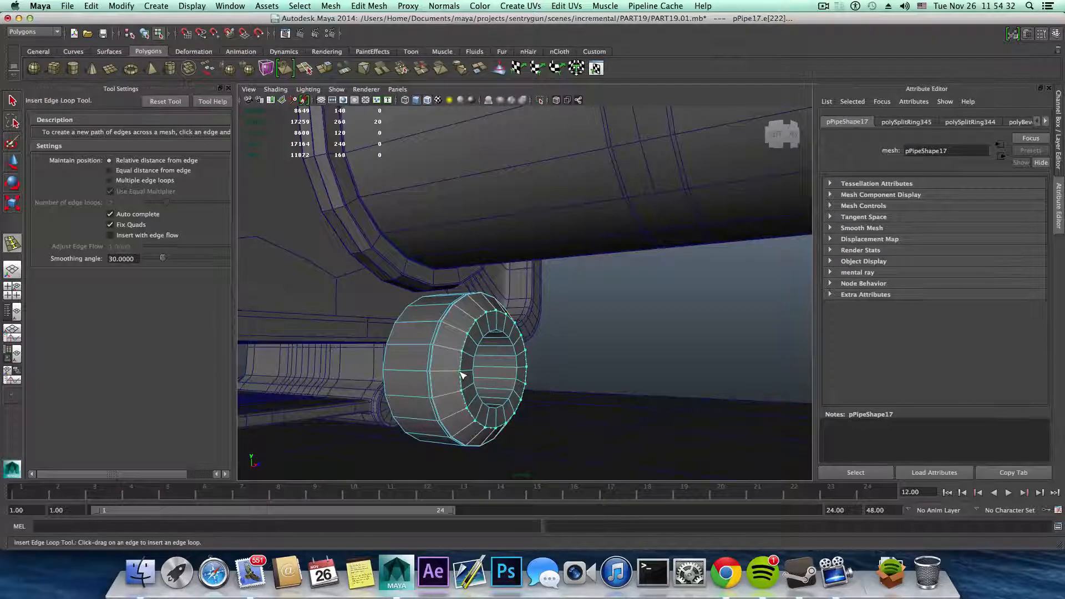
pyautogui.keyDown('alt'); pyautogui.moveTo(460, 375); pyautogui.dragTo(448, 377); pyautogui.keyUp('alt')
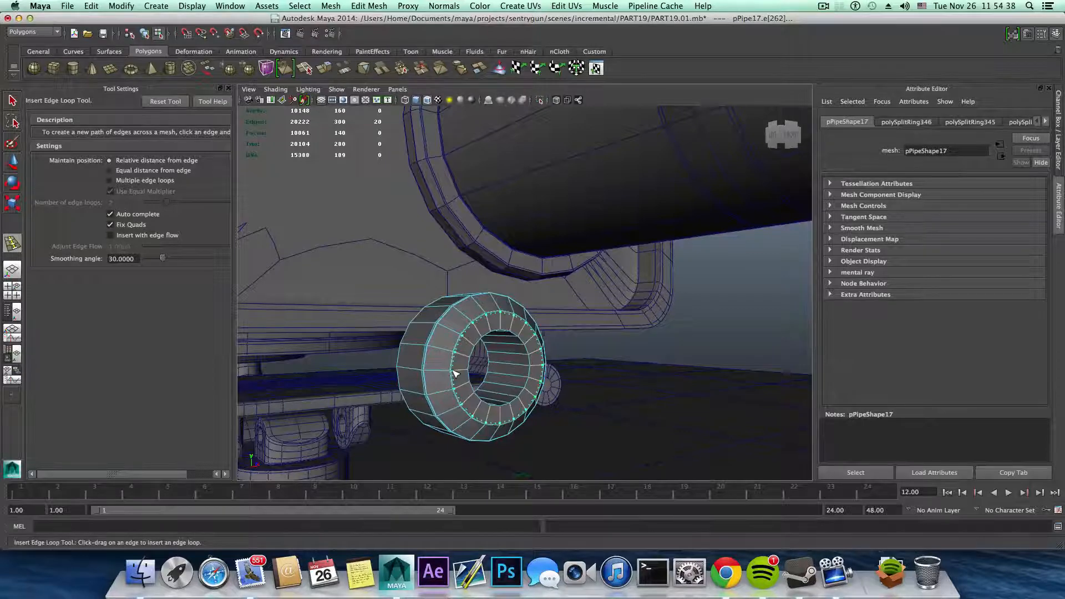
pyautogui.keyDown('alt'); pyautogui.moveTo(457, 375); pyautogui.dragTo(483, 359); pyautogui.keyUp('alt')
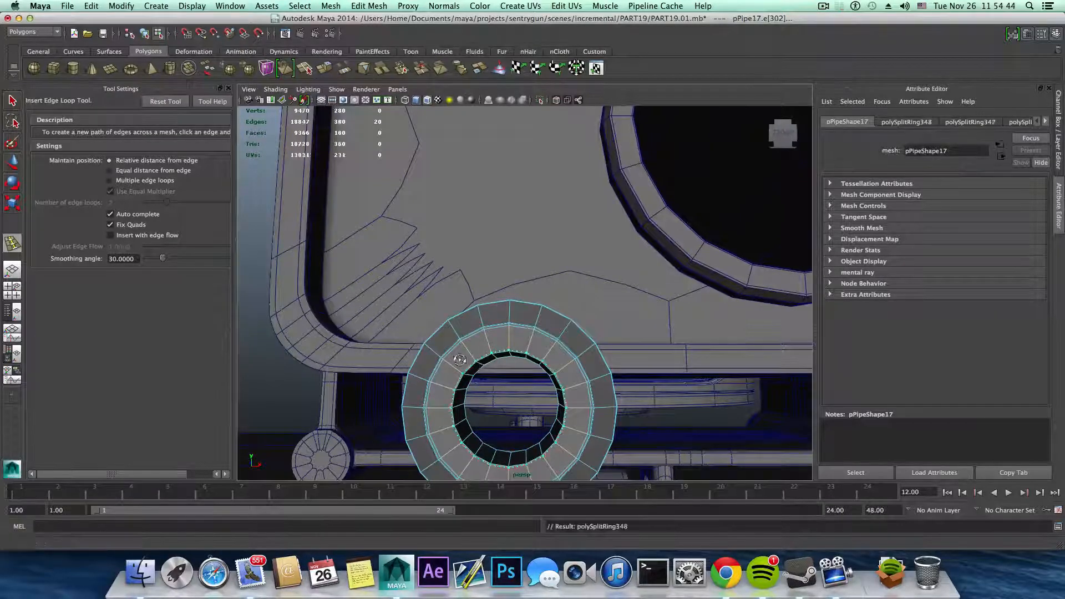
pyautogui.keyDown('alt'); pyautogui.moveTo(478, 363); pyautogui.dragTo(505, 384); pyautogui.keyUp('alt')
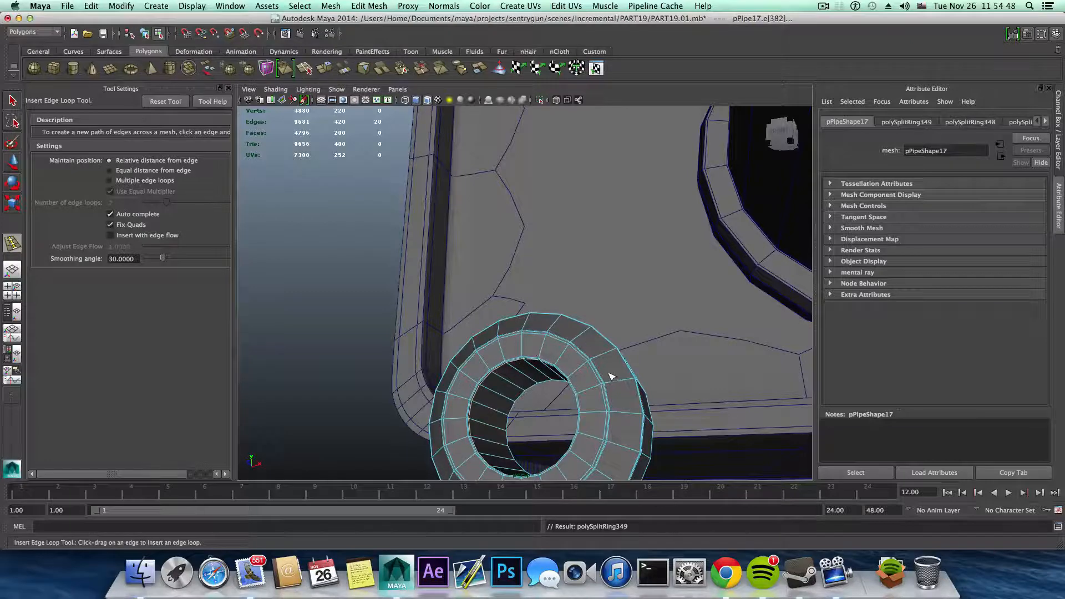
pyautogui.keyDown('alt'); pyautogui.moveTo(610, 376); pyautogui.dragTo(499, 345); pyautogui.keyUp('alt')
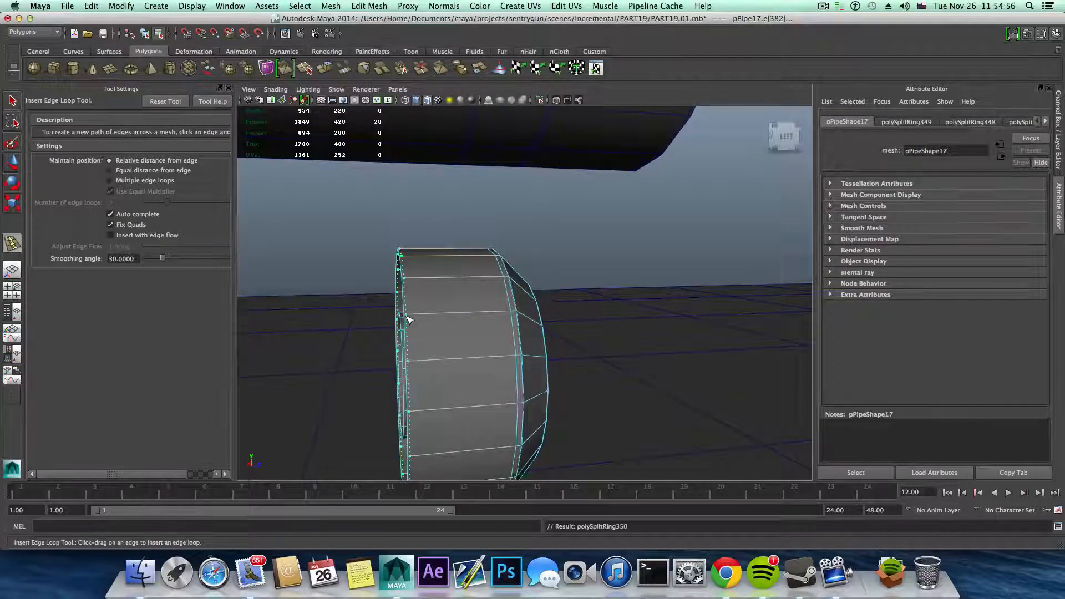
# - Scale the small pipe down and move it up in front of the lower corner of the housing's front panel
pyautogui.press('F8')
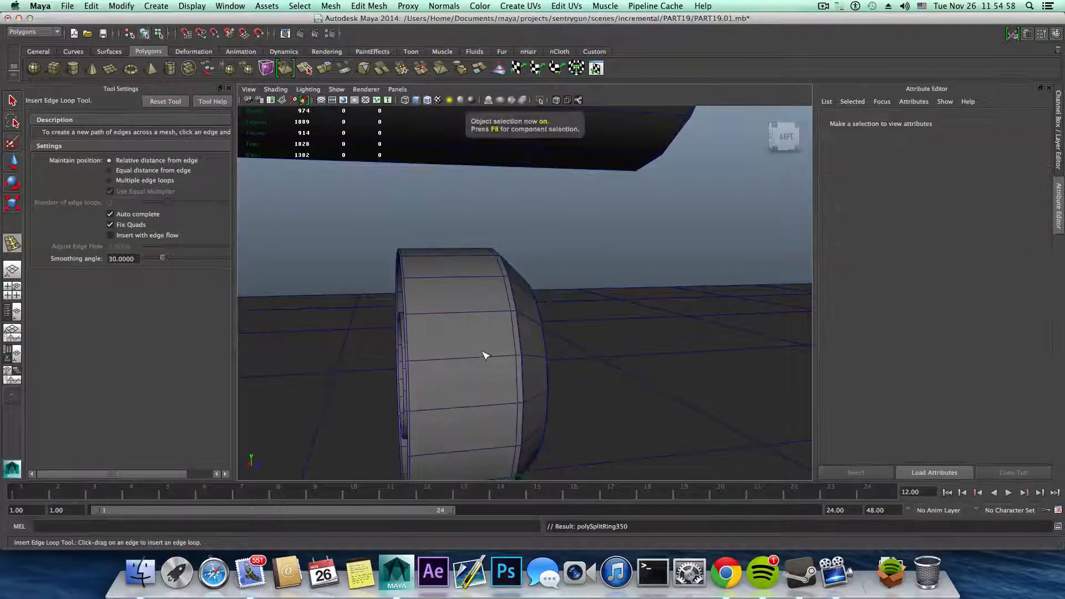
pyautogui.click(11, 99)
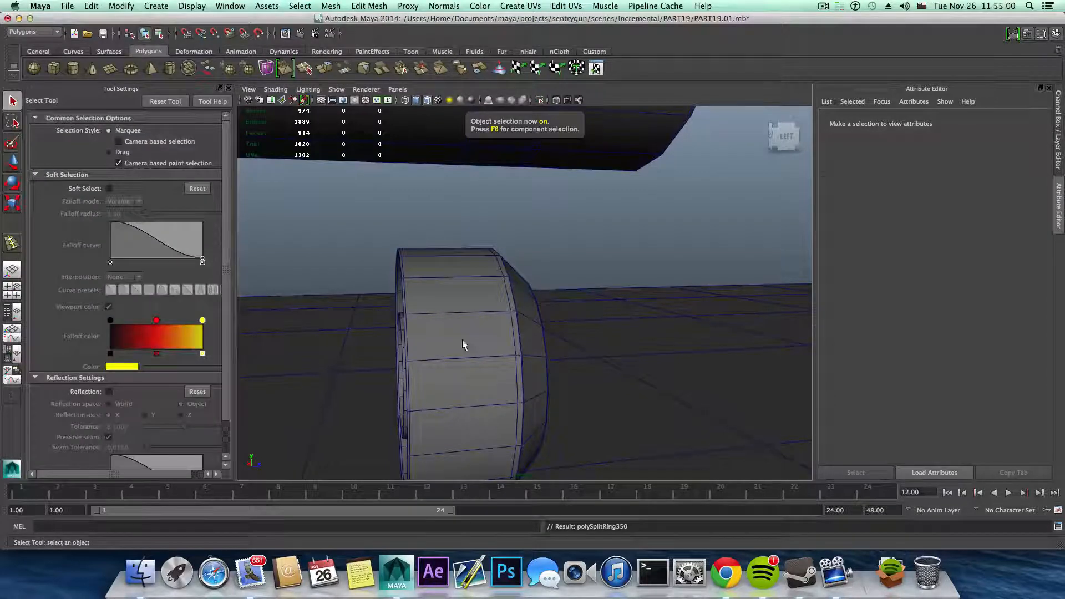
pyautogui.click(465, 343)
pyautogui.moveTo(468, 340)
pyautogui.keyDown('alt'); pyautogui.mouseDown()
pyautogui.moveTo(445, 348)
pyautogui.moveTo(439, 376)
pyautogui.moveTo(451, 321)
pyautogui.moveTo(435, 333)
pyautogui.moveTo(457, 337)
pyautogui.moveTo(366, 335)
pyautogui.moveTo(483, 326)
pyautogui.mouseUp(); pyautogui.keyUp('alt')
pyautogui.press('r')
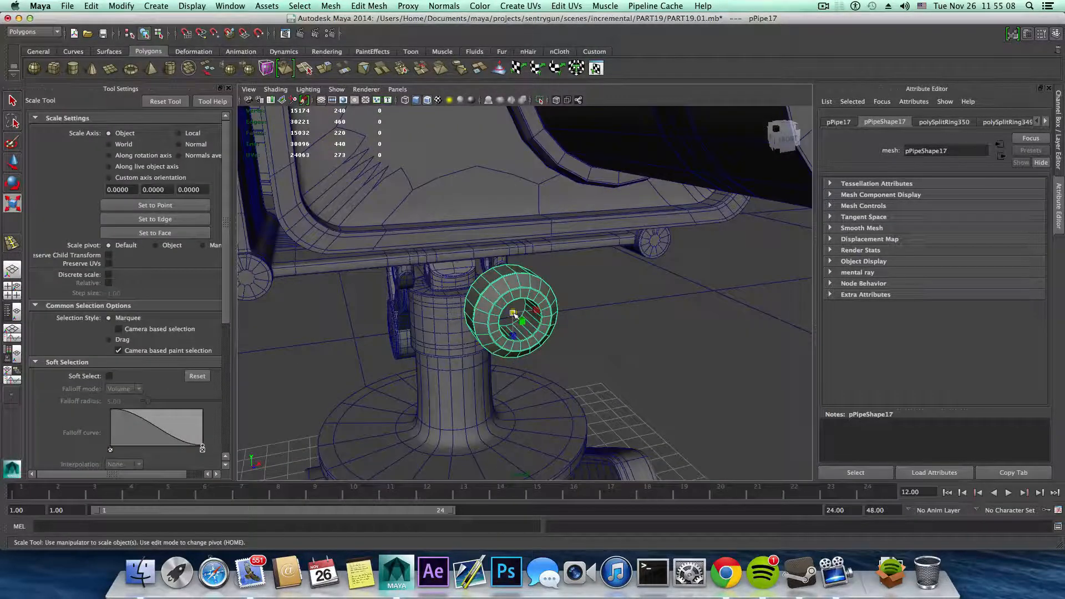
pyautogui.keyDown('alt'); pyautogui.moveTo(509, 318); pyautogui.dragTo(318, 302); pyautogui.keyUp('alt')
pyautogui.press('w')
pyautogui.keyDown('alt'); pyautogui.moveTo(309, 302); pyautogui.dragTo(434, 340, button='middle'); pyautogui.keyUp('alt')
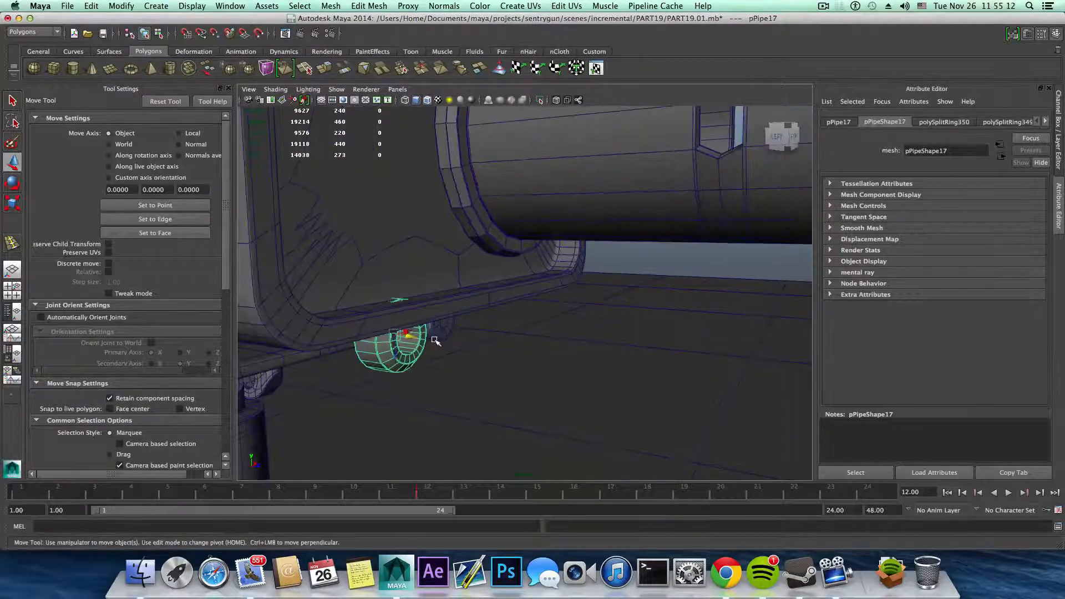
pyautogui.moveTo(412, 336); pyautogui.dragTo(405, 233)
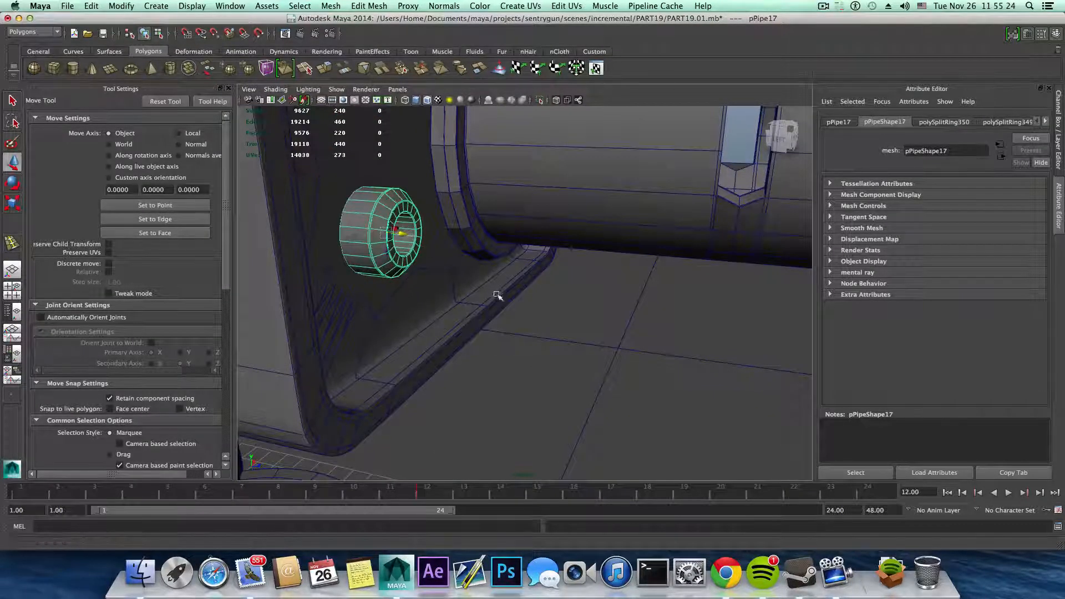
# - Create a polygon cylinder near the front leg of the gun's base
pyautogui.keyDown('alt'); pyautogui.moveTo(497, 295); pyautogui.dragTo(528, 295); pyautogui.keyUp('alt')
pyautogui.keyDown('alt'); pyautogui.moveTo(528, 294); pyautogui.dragTo(504, 316, button='right'); pyautogui.keyUp('alt')
pyautogui.keyDown('alt'); pyautogui.moveTo(504, 316); pyautogui.dragTo(503, 366, button='middle'); pyautogui.keyUp('alt')
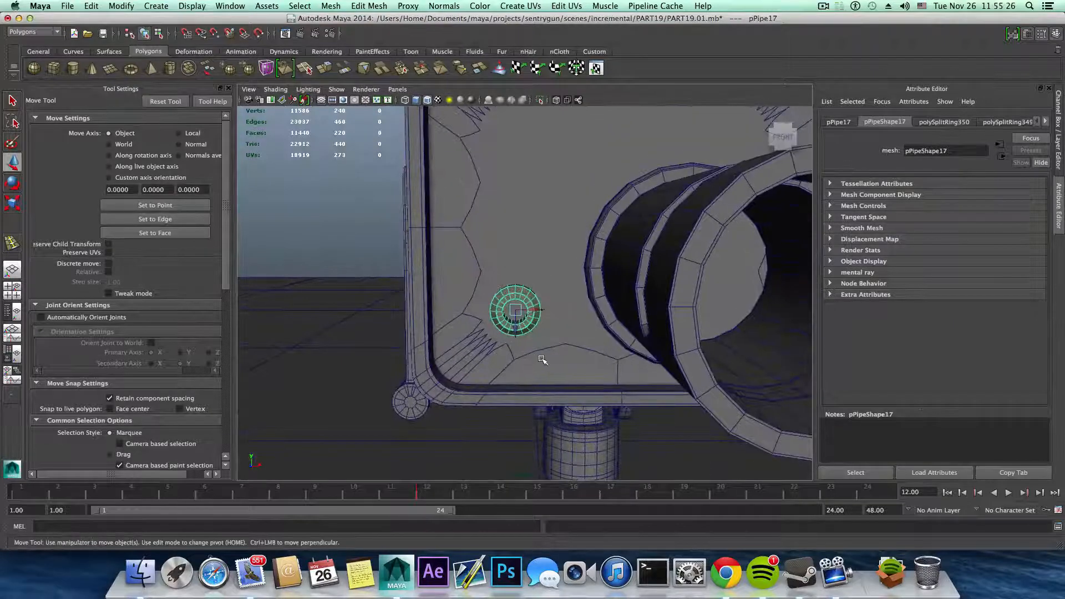
pyautogui.scroll(-3, 190, 229)
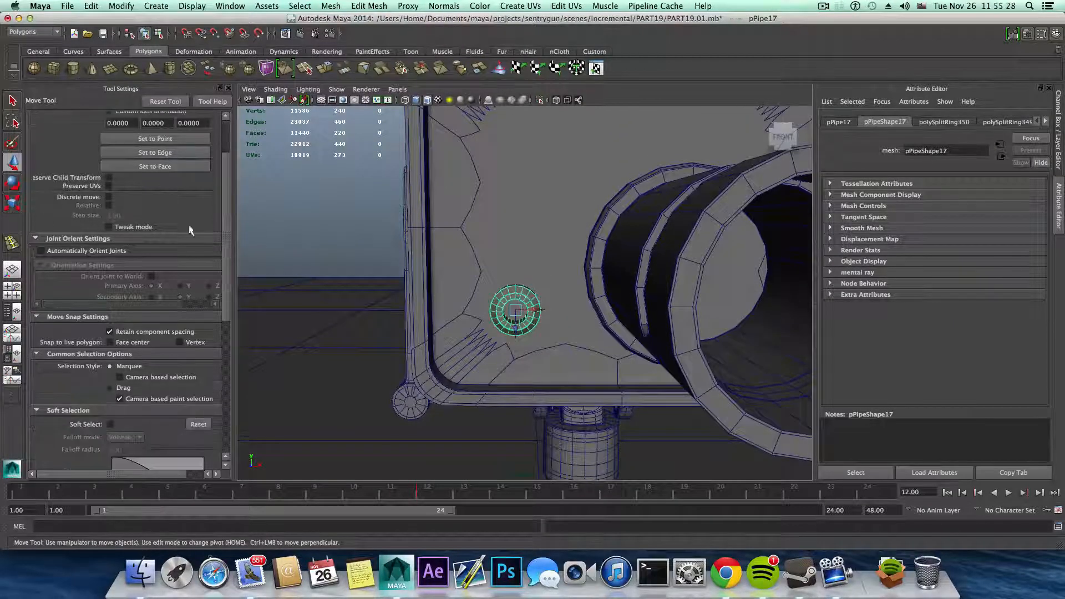
pyautogui.scroll(-10, 435, 335)
pyautogui.keyDown('alt'); pyautogui.moveTo(394, 321); pyautogui.dragTo(361, 336); pyautogui.keyUp('alt')
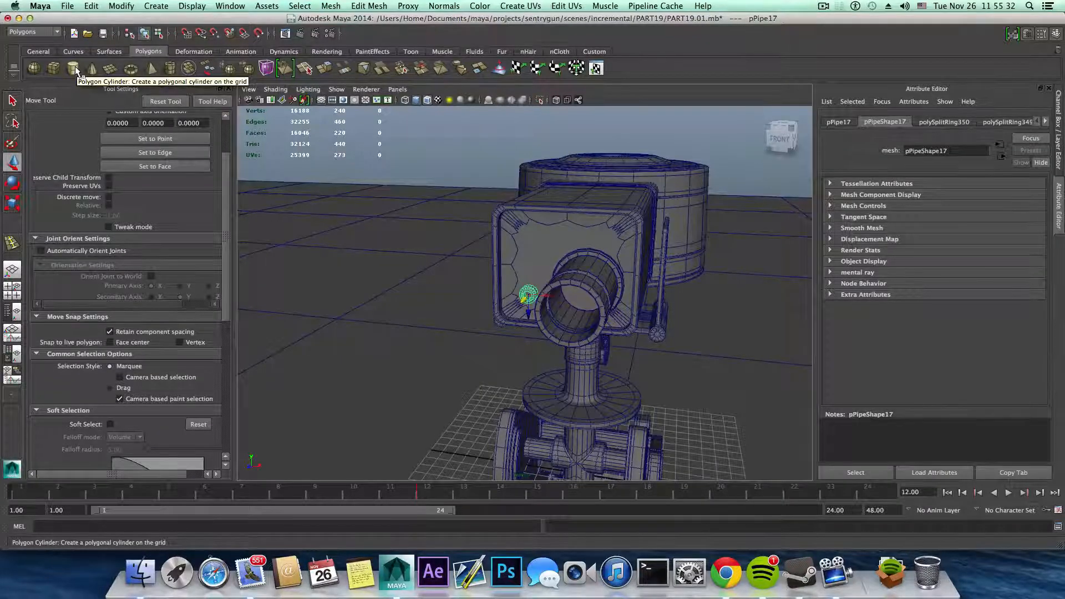
pyautogui.click(75, 68)
pyautogui.scroll(-8, 525, 369)
pyautogui.keyDown('alt'); pyautogui.moveTo(545, 388); pyautogui.dragTo(482, 442); pyautogui.keyUp('alt')
pyautogui.keyDown('alt'); pyautogui.moveTo(482, 438); pyautogui.dragTo(468, 323, button='middle'); pyautogui.keyUp('alt')
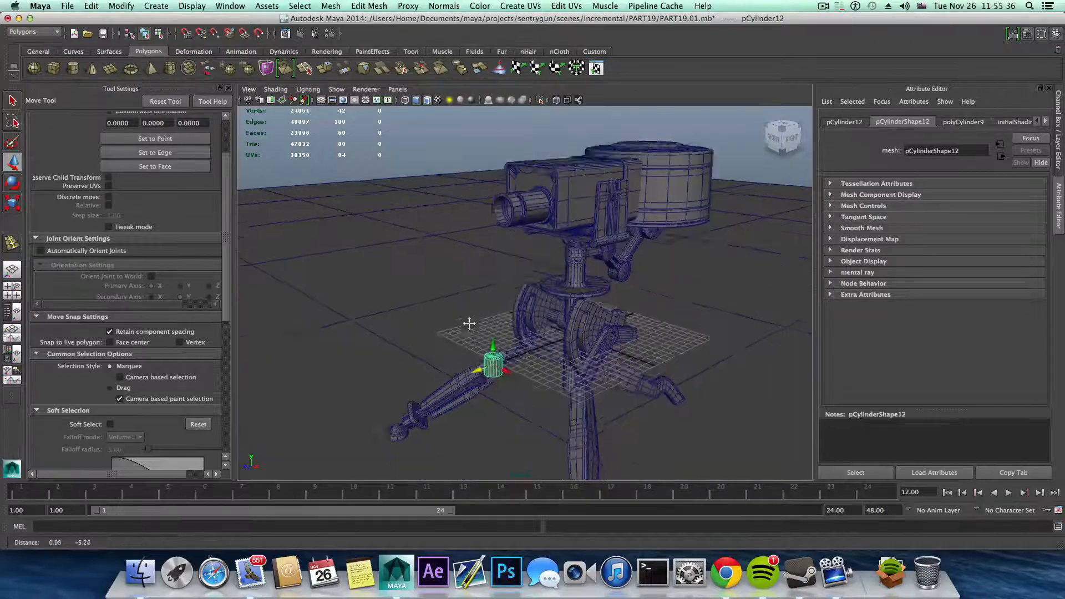
pyautogui.keyDown('alt'); pyautogui.moveTo(468, 324); pyautogui.dragTo(632, 367, button='right'); pyautogui.keyUp('alt')
pyautogui.keyDown('alt'); pyautogui.moveTo(632, 366); pyautogui.dragTo(420, 393); pyautogui.keyUp('alt')
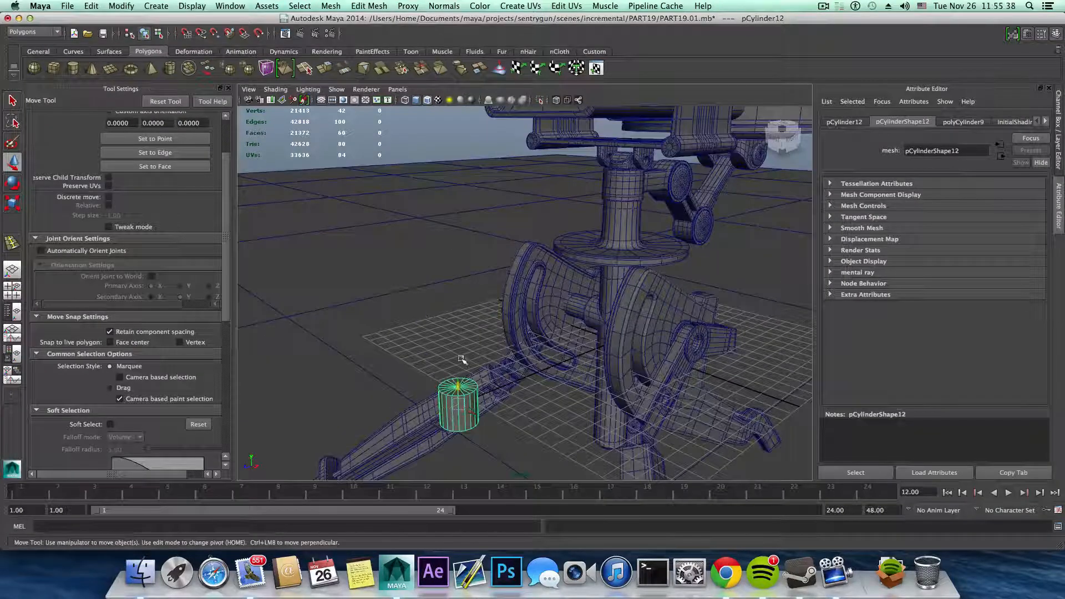
# - Raise the new cylinder above the grid so it stands clear in front of the base
pyautogui.moveTo(461, 359); pyautogui.dragTo(438, 236)
pyautogui.keyDown('alt'); pyautogui.moveTo(439, 235); pyautogui.dragTo(478, 333, button='middle'); pyautogui.keyUp('alt')
pyautogui.keyDown('alt'); pyautogui.moveTo(478, 332); pyautogui.dragTo(502, 345, button='right'); pyautogui.keyUp('alt')
pyautogui.keyDown('alt'); pyautogui.moveTo(501, 345); pyautogui.dragTo(555, 339, button='middle'); pyautogui.keyUp('alt')
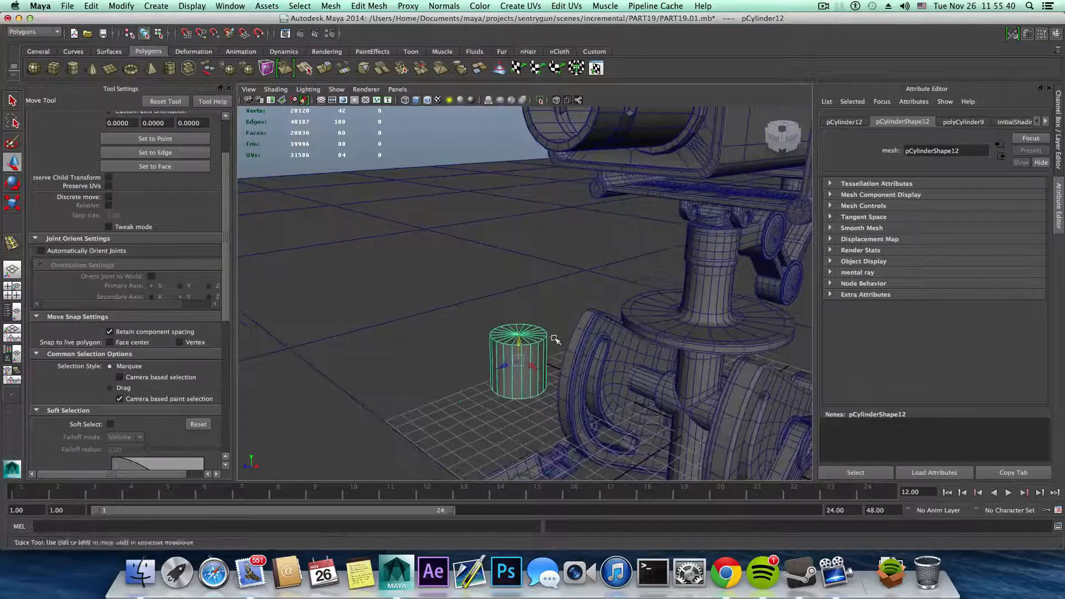
pyautogui.keyDown('alt'); pyautogui.moveTo(506, 359); pyautogui.dragTo(632, 318, button='right'); pyautogui.keyUp('alt')
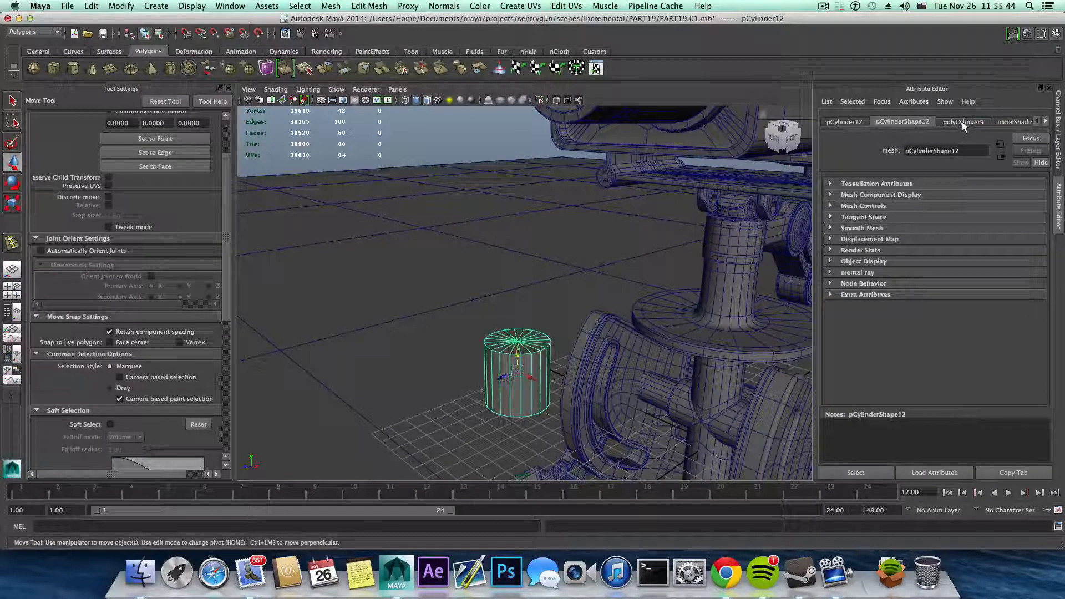
# - Enable Round Cap on the cylinder and set its Subdivisions Height to 7 and Subdivisions Caps to 8
pyautogui.click(962, 122)
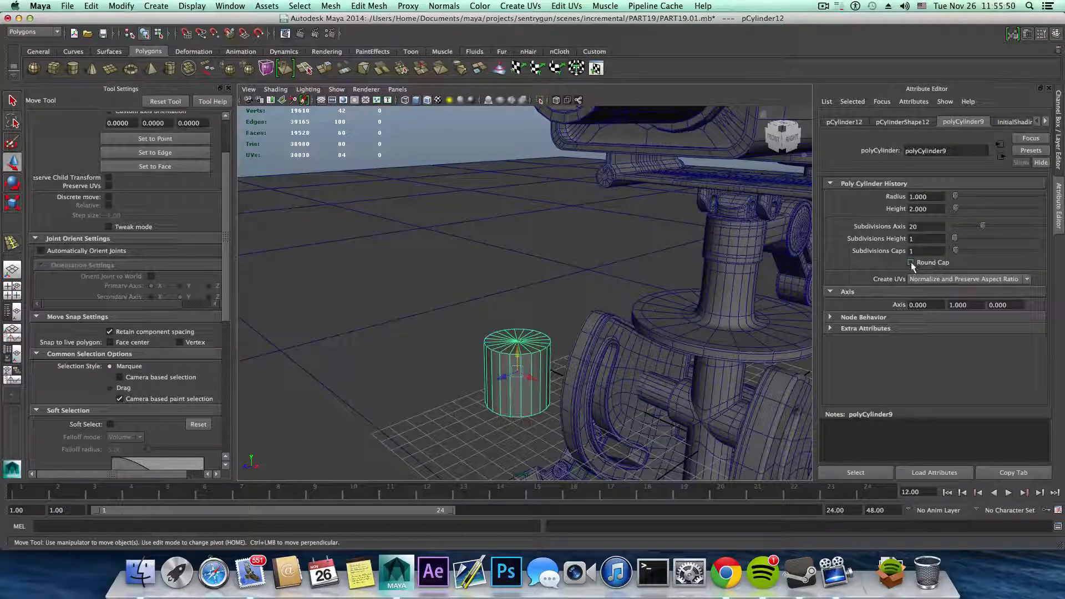
pyautogui.click(910, 262)
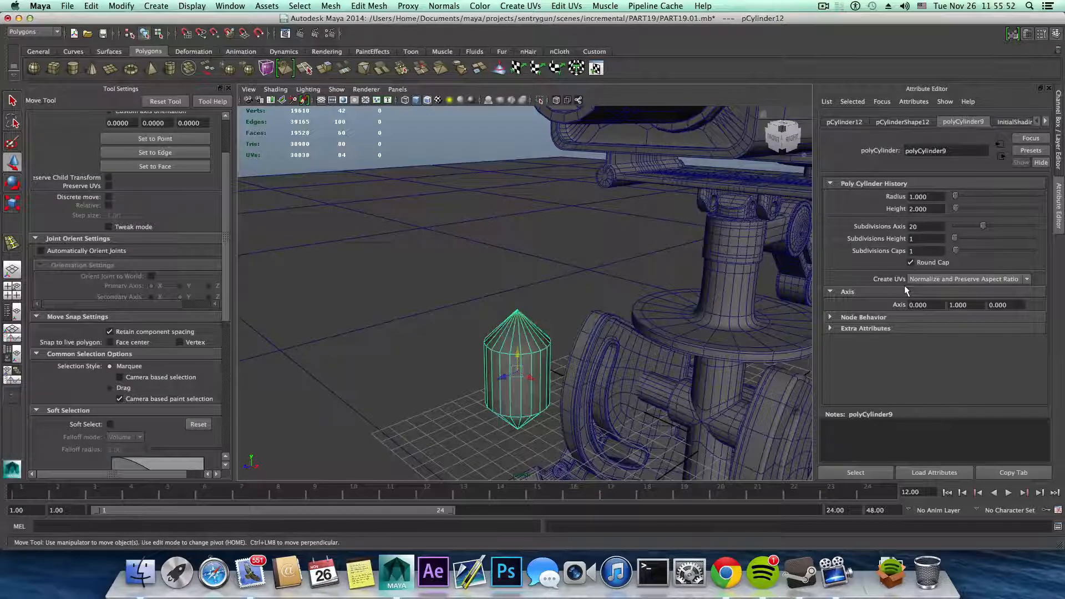
pyautogui.keyDown('alt'); pyautogui.moveTo(533, 333); pyautogui.dragTo(546, 409); pyautogui.keyUp('alt')
pyautogui.keyDown('alt'); pyautogui.moveTo(528, 294); pyautogui.dragTo(531, 258); pyautogui.keyUp('alt')
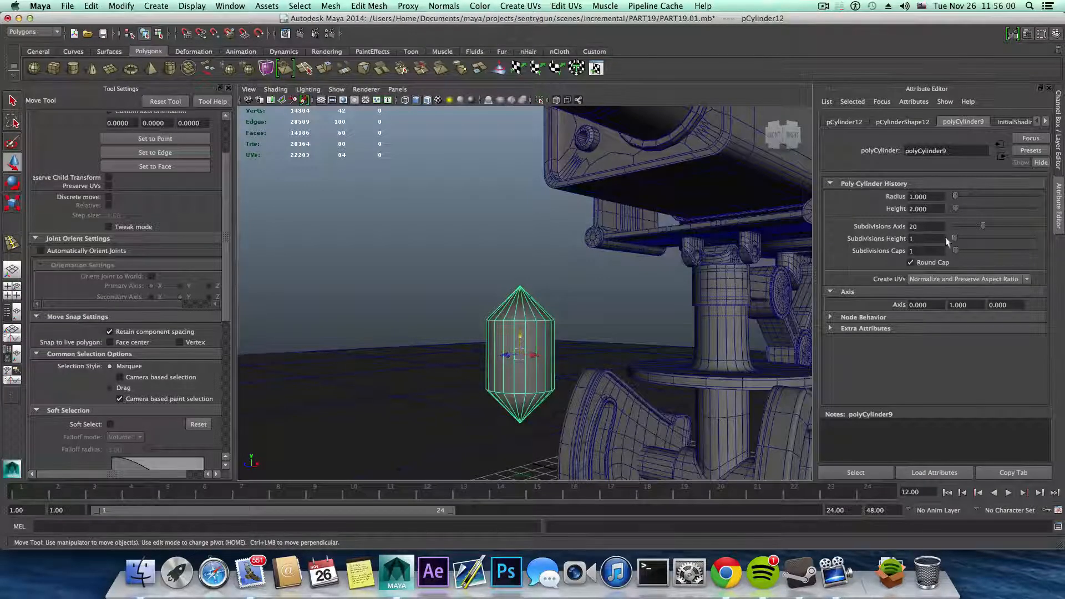
pyautogui.moveTo(953, 235); pyautogui.dragTo(967, 249)
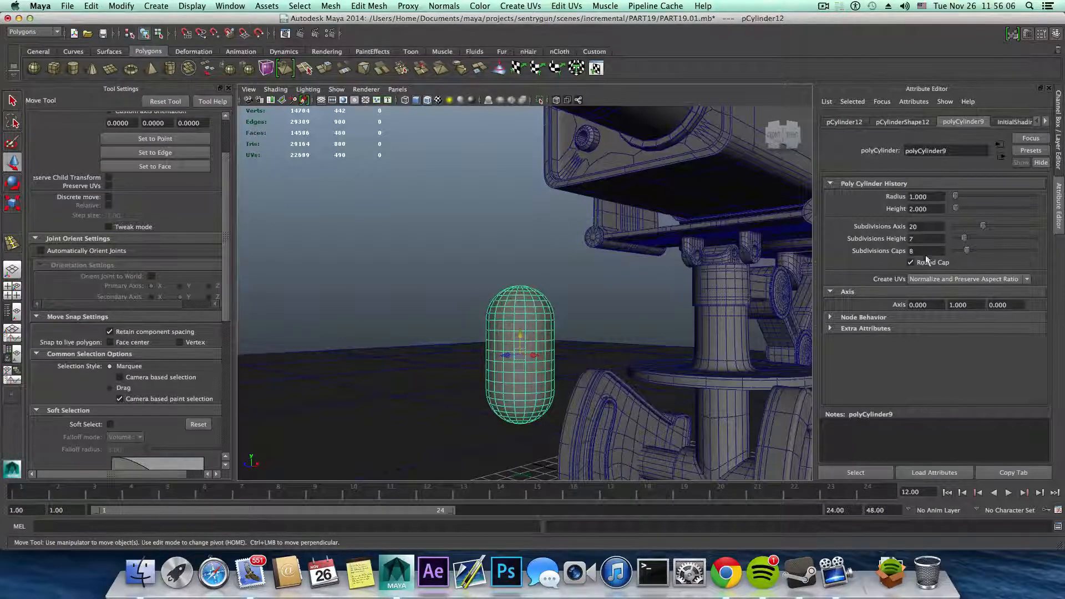
# - Select the faces of the capsule's lower half and delete them to leave an open dome
pyautogui.keyDown('alt'); pyautogui.moveTo(616, 319); pyautogui.dragTo(505, 333); pyautogui.keyUp('alt')
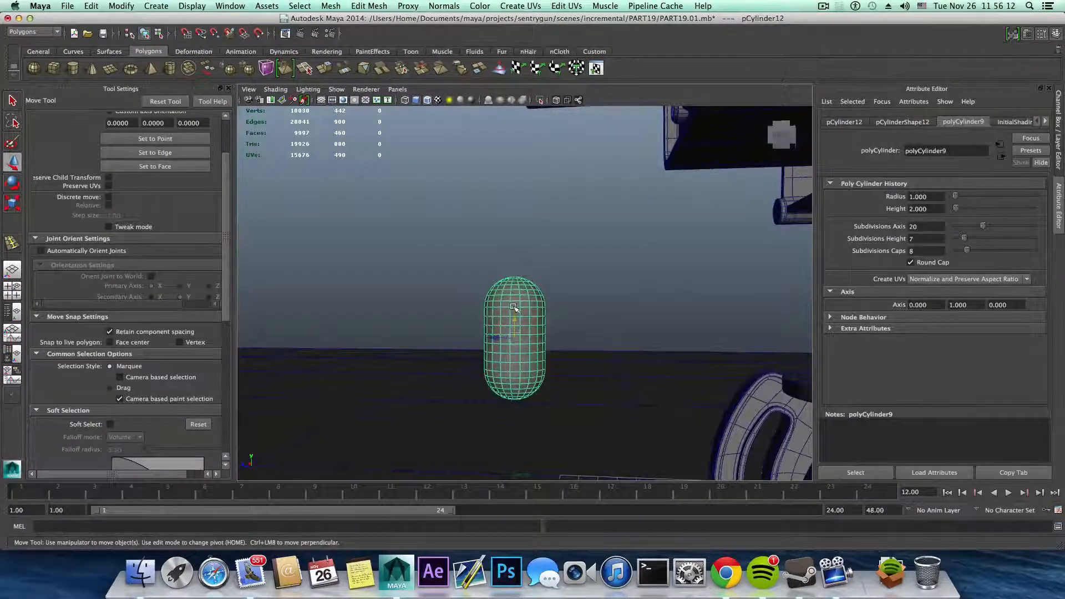
pyautogui.moveTo(514, 307); pyautogui.dragTo(512, 334, button='right')
pyautogui.moveTo(476, 335); pyautogui.dragTo(629, 425)
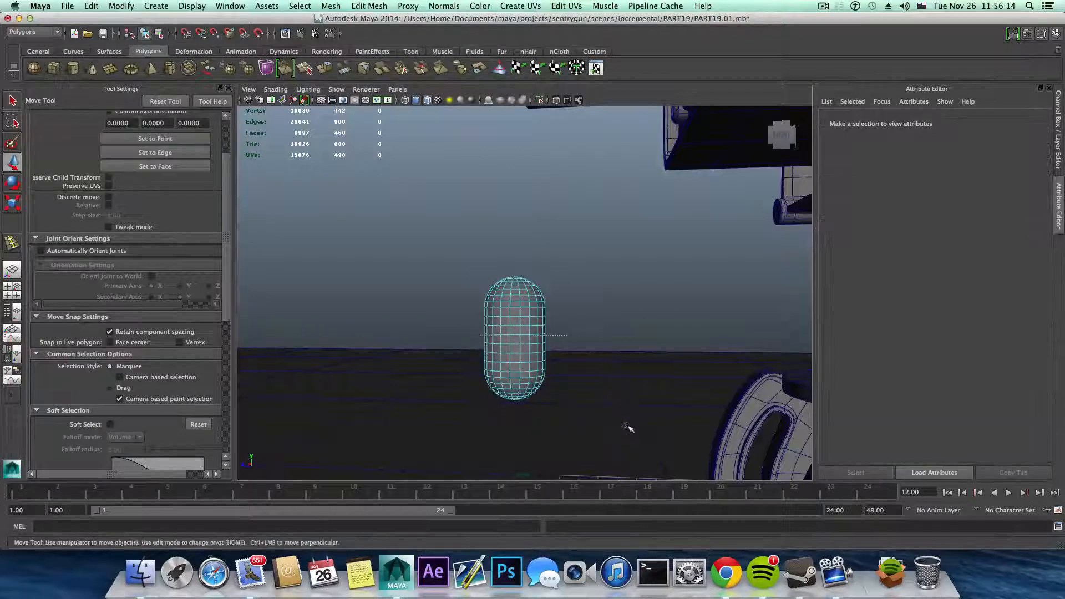
pyautogui.press('Delete')
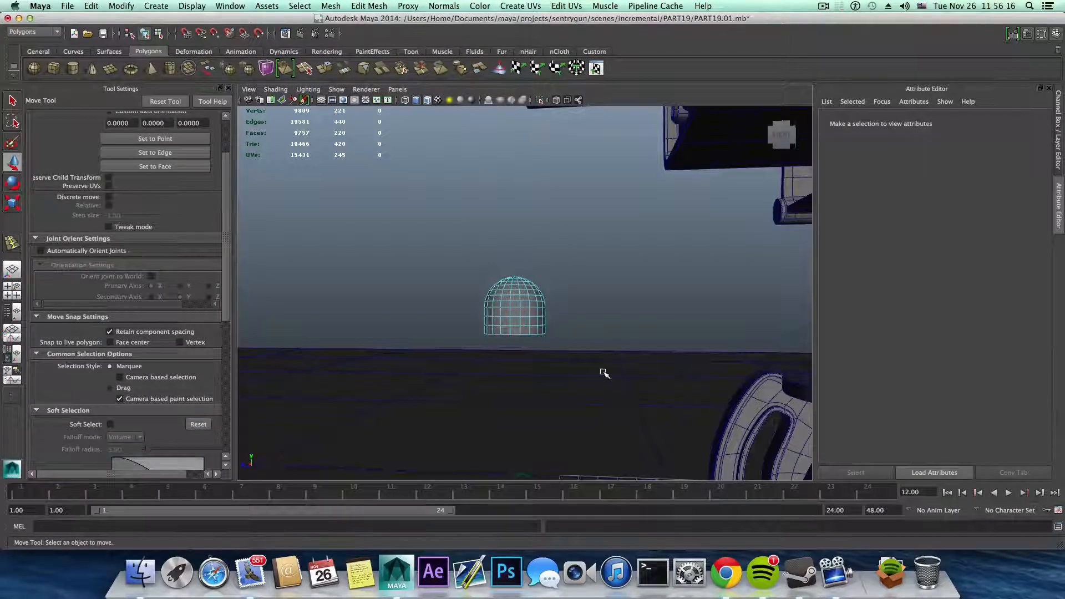
# - Try moving the edge loop around the dome's open bottom vertically
pyautogui.press('F8')
pyautogui.click(547, 309)
pyautogui.rightClick(548, 309)
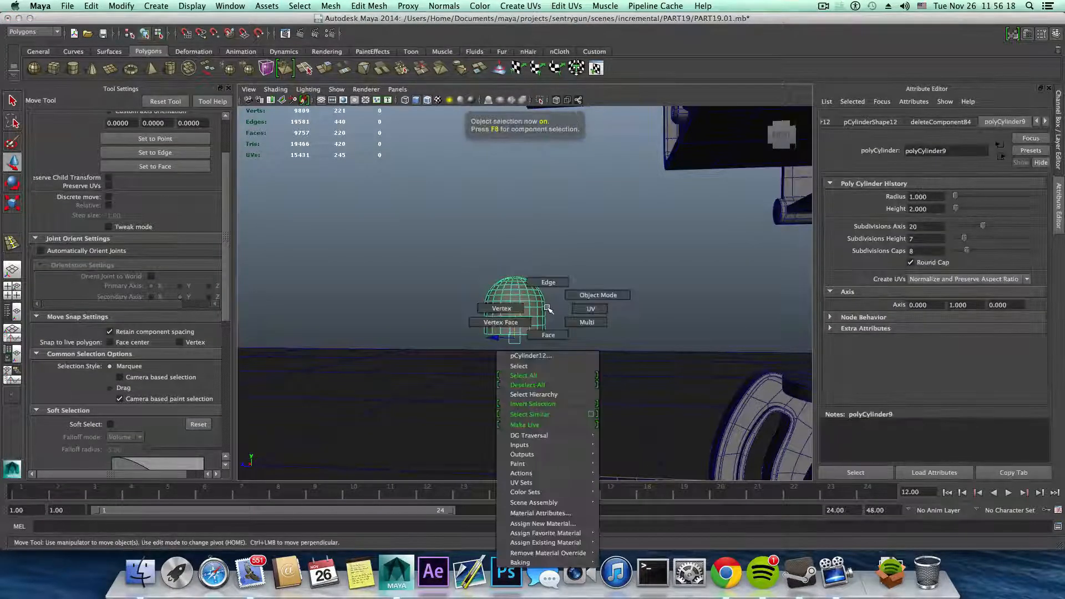
pyautogui.moveTo(539, 296); pyautogui.dragTo(546, 285, button='right')
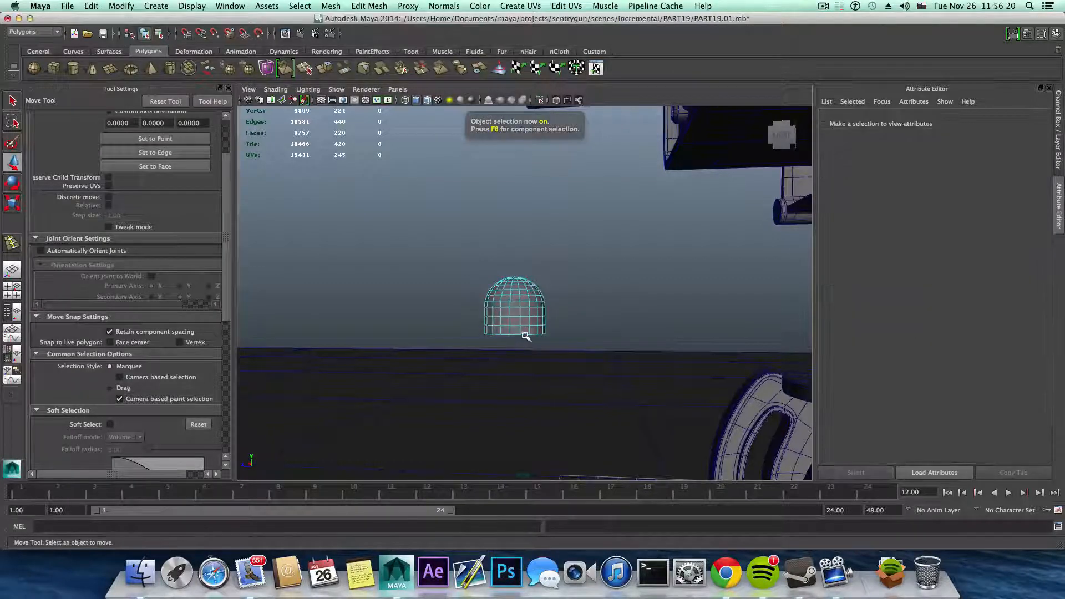
pyautogui.click(525, 334)
pyautogui.doubleClick(526, 334)
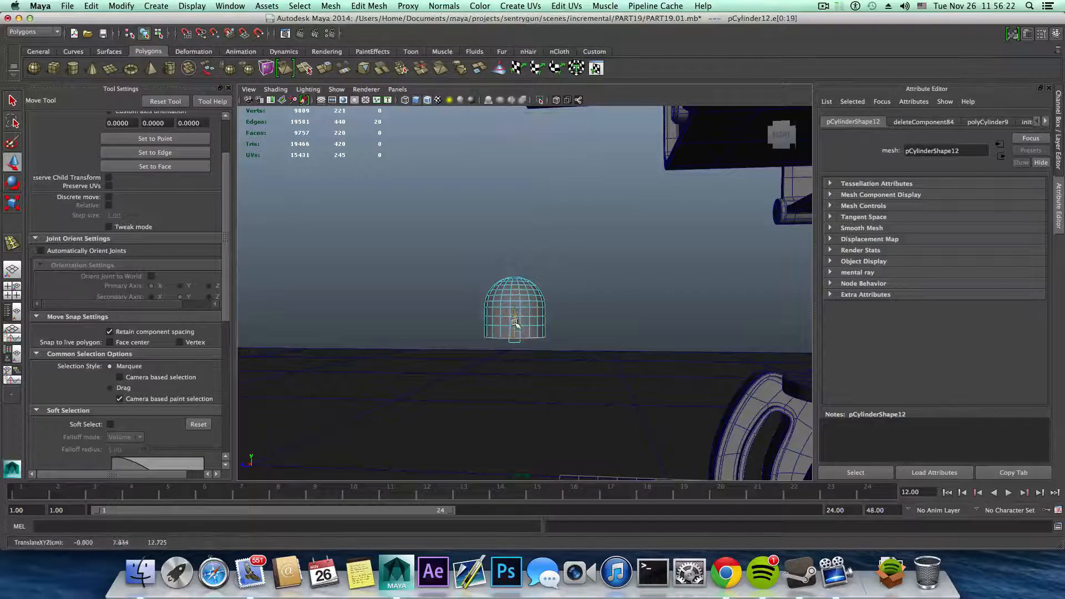
pyautogui.hotkey('ctrl', 'z')
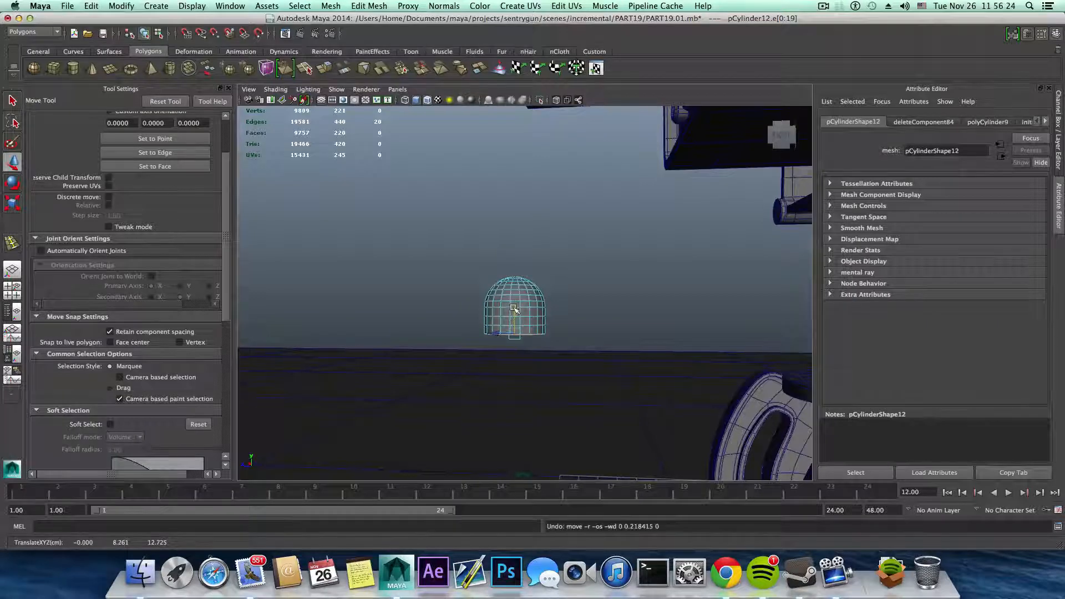
# - Extrude the edge loop around the dome's open bottom and scale it outward into a narrow flat flange
pyautogui.keyDown('alt'); pyautogui.moveTo(533, 341); pyautogui.dragTo(558, 340); pyautogui.keyUp('alt')
pyautogui.press('F8')
pyautogui.moveTo(558, 340); pyautogui.dragTo(559, 313, button='right')
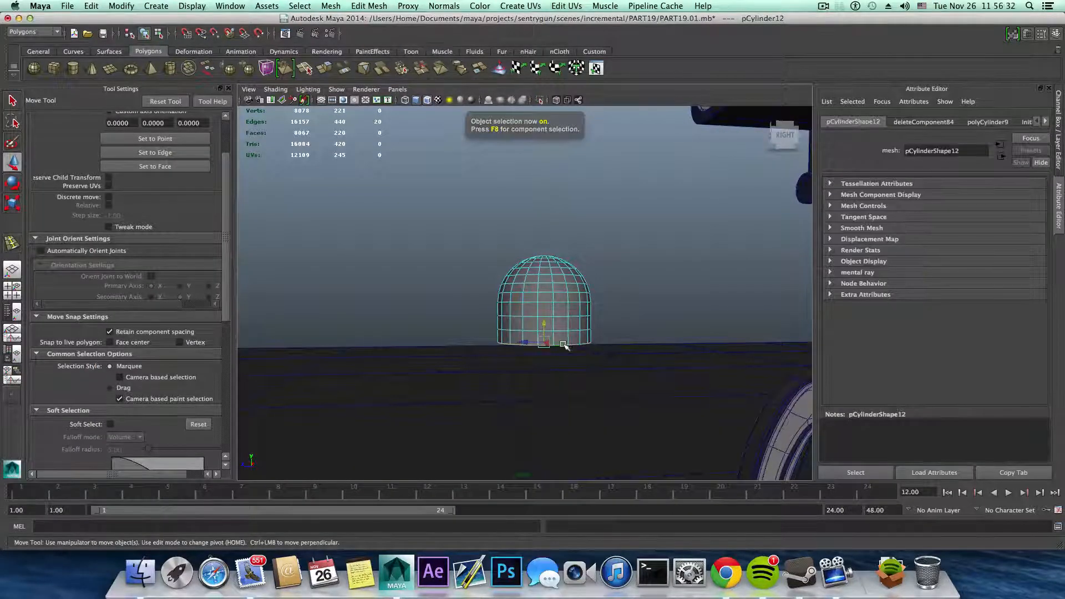
pyautogui.doubleClick(564, 345)
pyautogui.keyDown('alt'); pyautogui.moveTo(574, 362); pyautogui.dragTo(658, 380); pyautogui.keyUp('alt')
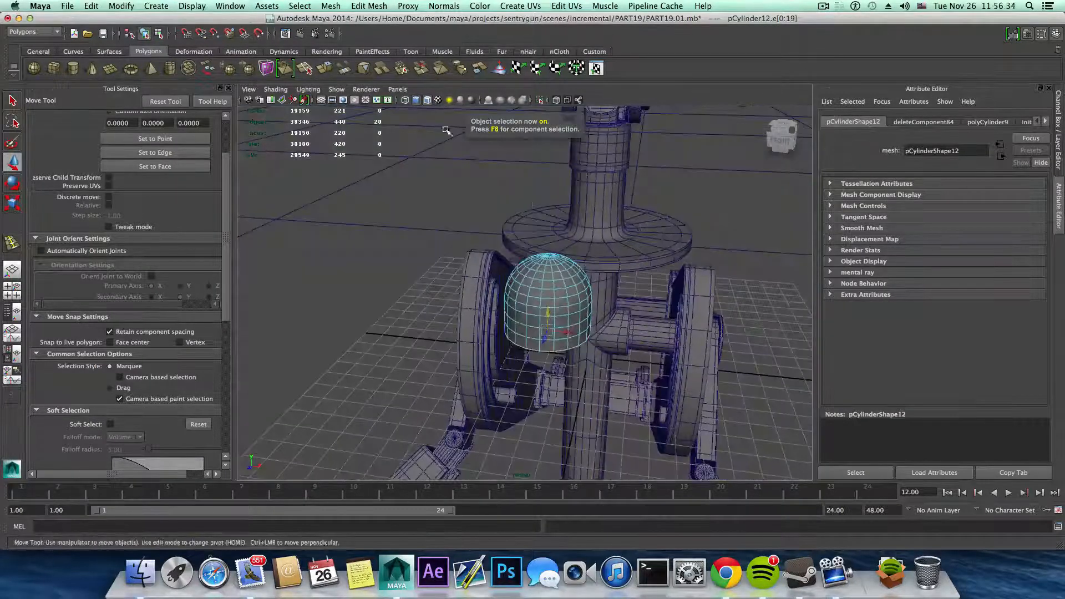
pyautogui.click(324, 68)
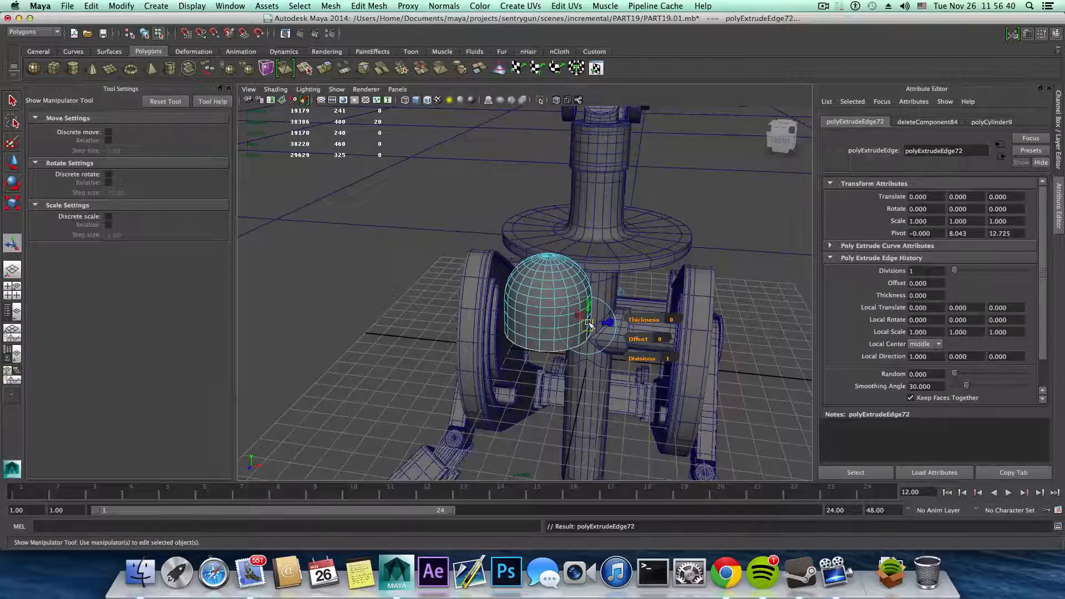
pyautogui.press('r')
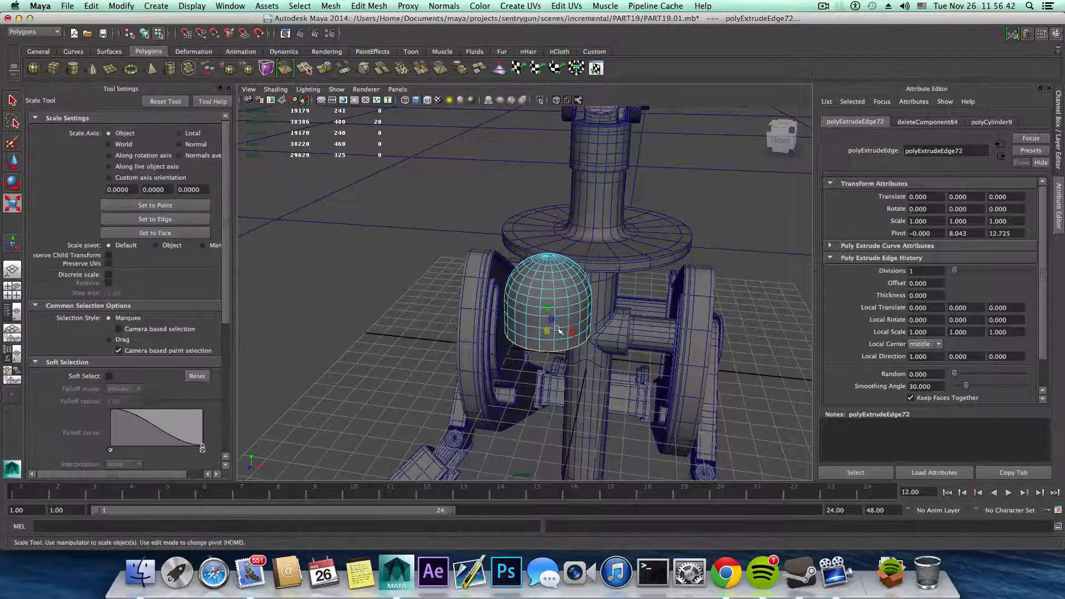
pyautogui.moveTo(548, 330)
pyautogui.mouseDown()
pyautogui.moveTo(517, 349)
pyautogui.moveTo(556, 335)
pyautogui.mouseUp()
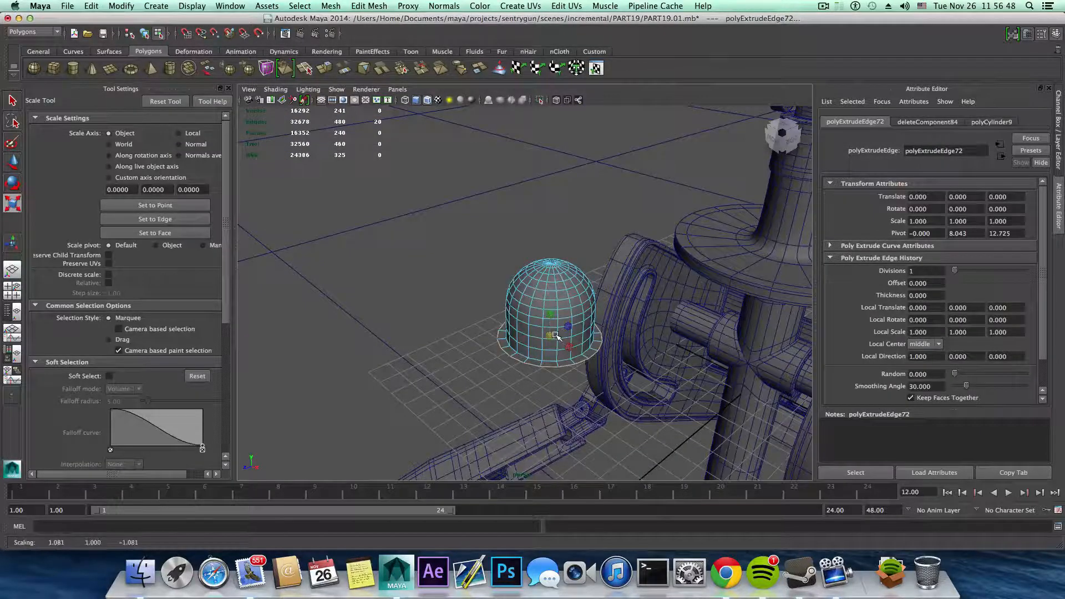
# - Extrude the flange's outer edge loop and move it straight down to give the rim thickness
pyautogui.click(333, 67)
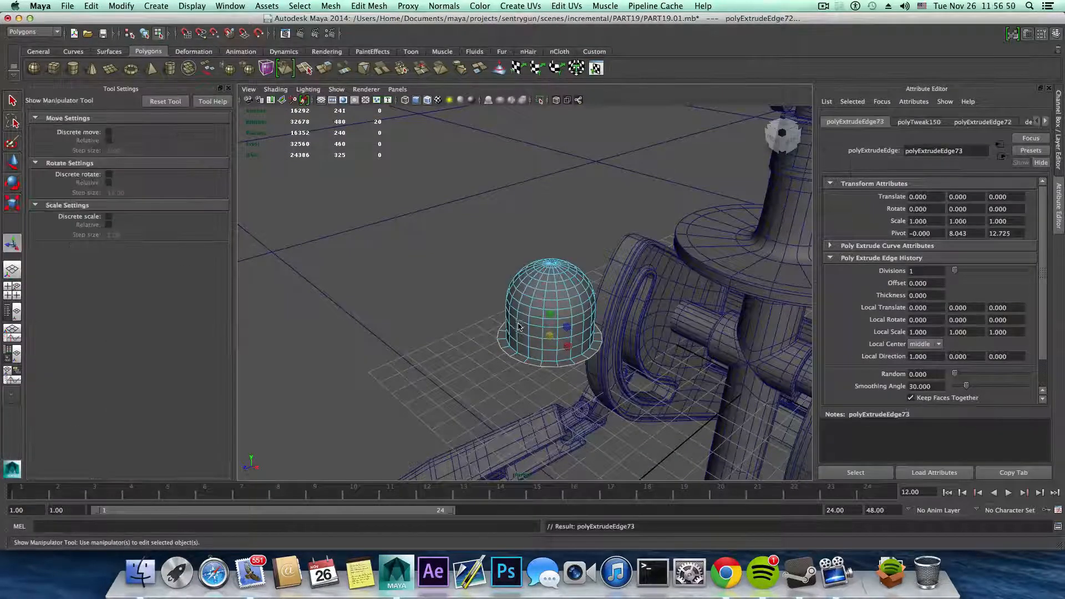
pyautogui.press('w')
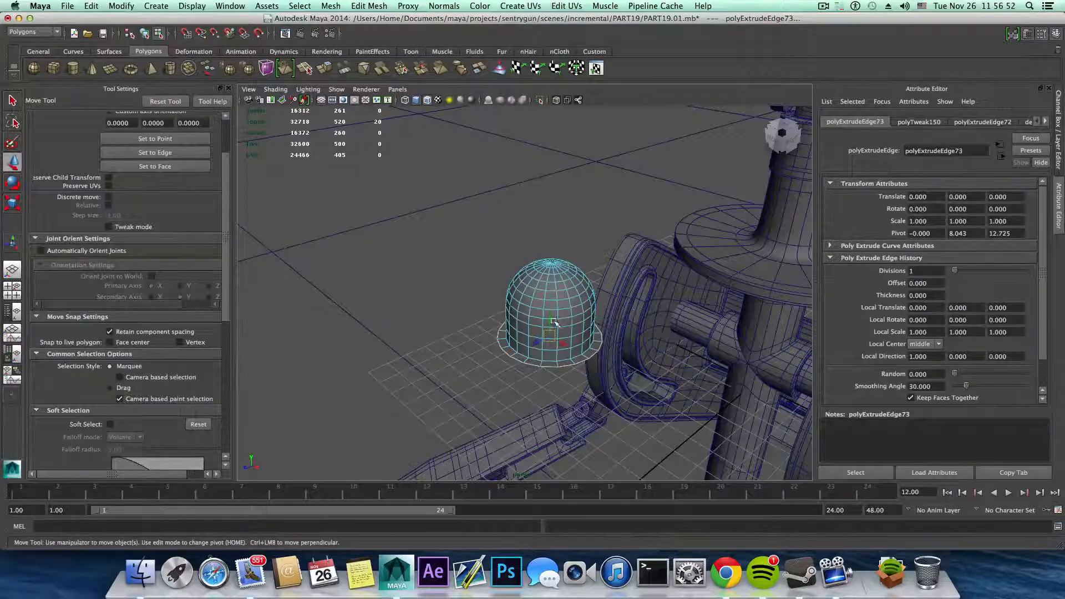
pyautogui.moveTo(549, 318); pyautogui.dragTo(579, 316)
pyautogui.press('F8')
pyautogui.scroll(4, 610, 321)
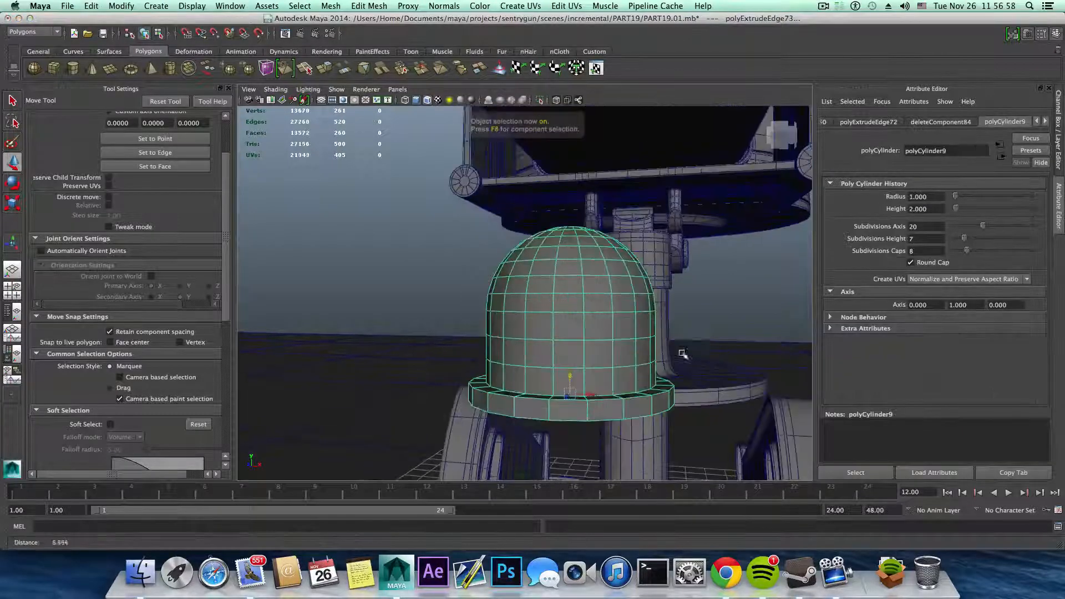
# - Insert supporting edge loops around the flange rim and its junction with the dome, and check the shape in smooth preview
pyautogui.keyDown('shift'); pyautogui.moveTo(632, 319); pyautogui.dragTo(593, 332, button='right'); pyautogui.keyUp('shift')
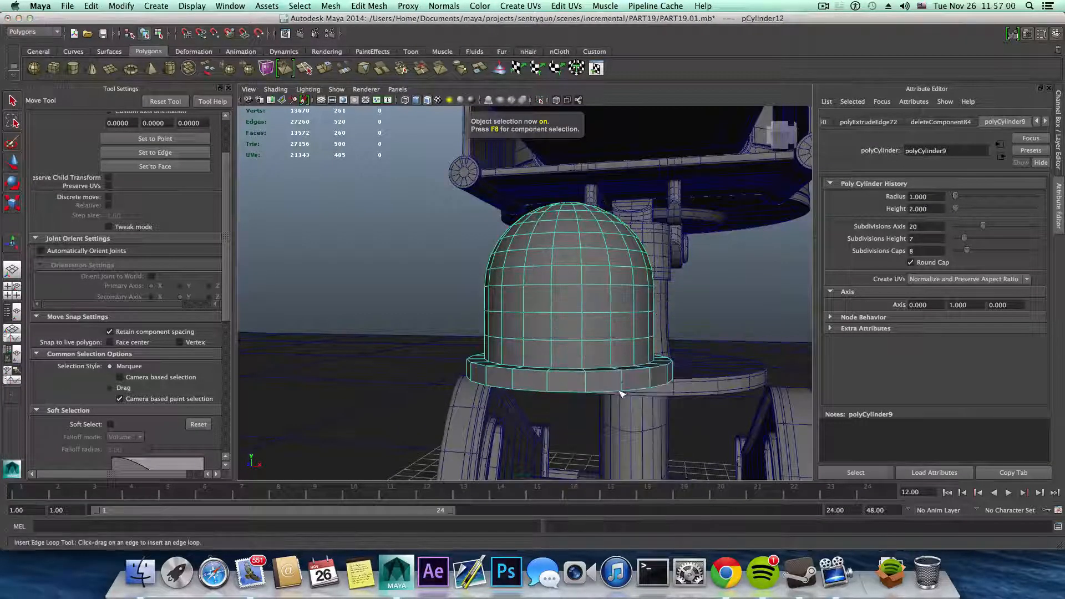
pyautogui.moveTo(622, 388); pyautogui.dragTo(630, 380)
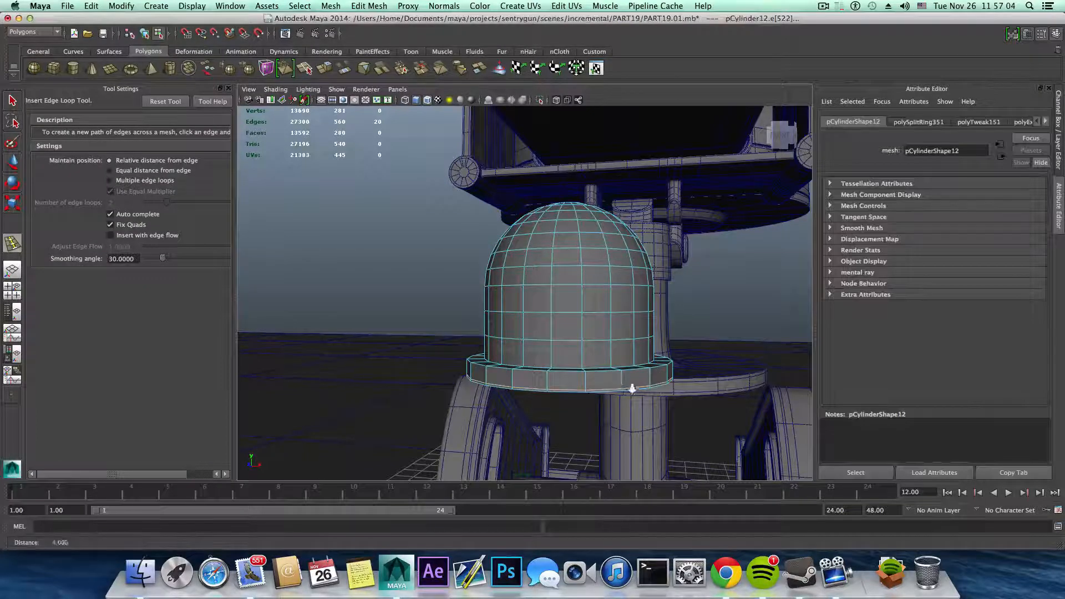
pyautogui.keyDown('alt'); pyautogui.moveTo(634, 384); pyautogui.dragTo(671, 415, button='right'); pyautogui.keyUp('alt')
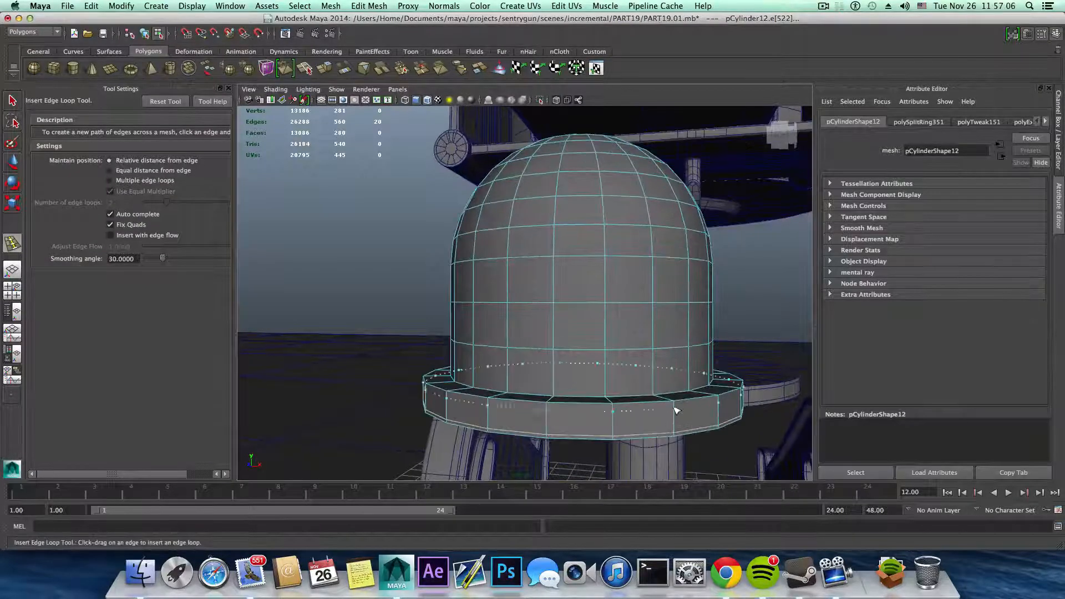
pyautogui.moveTo(676, 410); pyautogui.dragTo(676, 405)
pyautogui.keyDown('alt'); pyautogui.moveTo(676, 405); pyautogui.dragTo(654, 412); pyautogui.keyUp('alt')
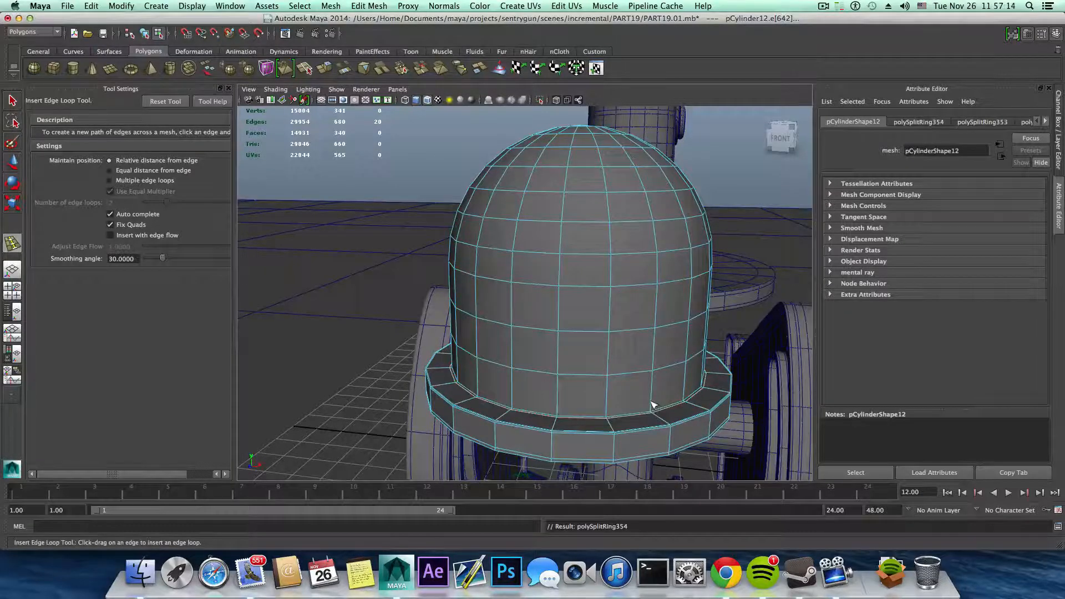
pyautogui.press('3')
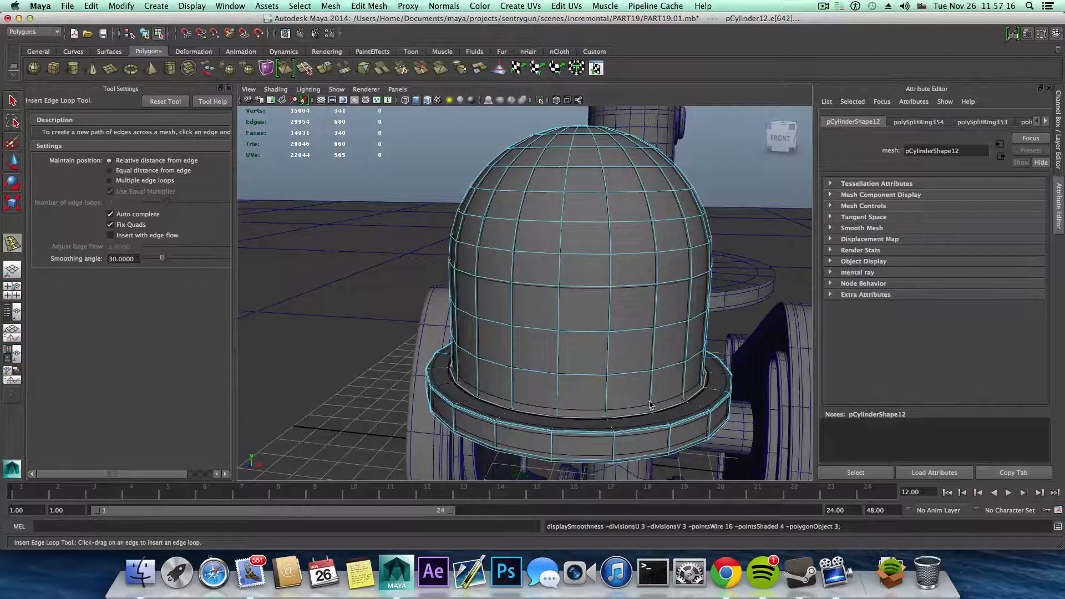
pyautogui.press('1')
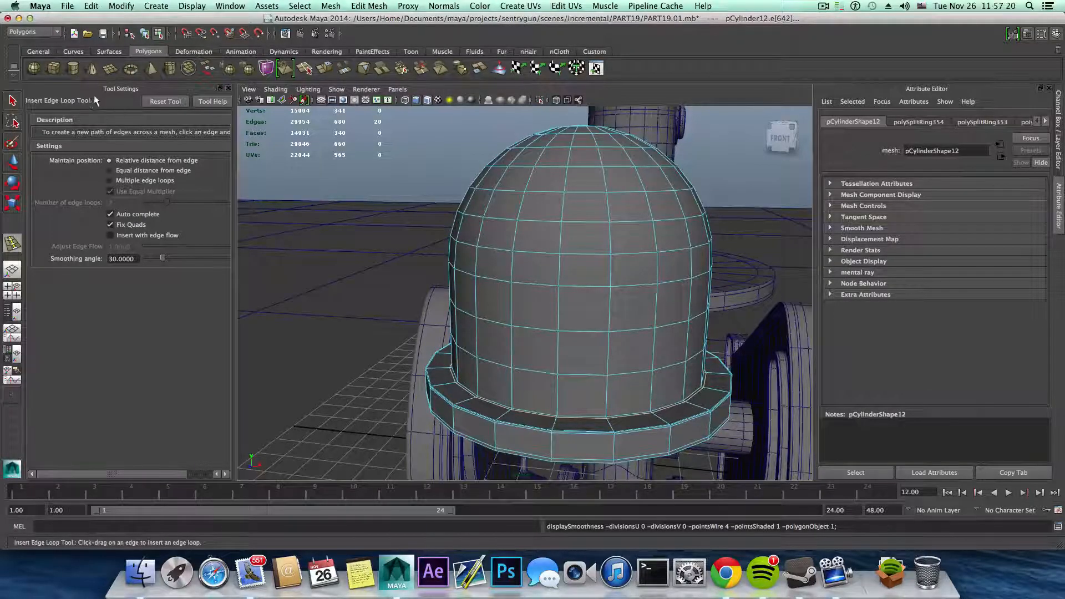
pyautogui.keyDown('alt'); pyautogui.moveTo(575, 361); pyautogui.dragTo(542, 349); pyautogui.keyUp('alt')
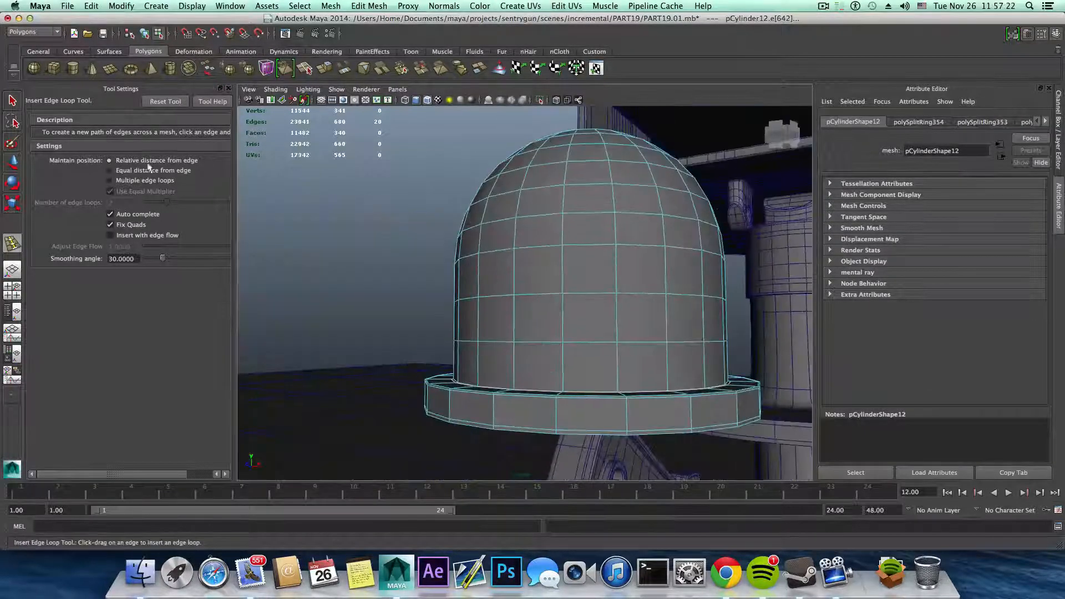
pyautogui.click(13, 101)
pyautogui.press('F8')
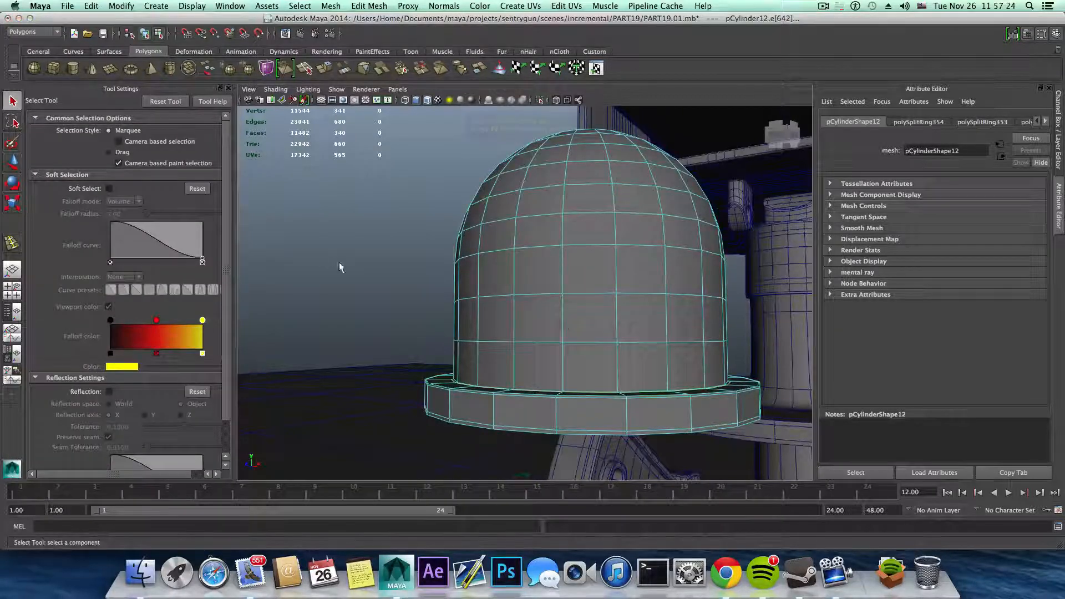
# - Rotate the flanged dome so its rounded end points forward, in the direction of the gun barrel
pyautogui.scroll(-5, 542, 326)
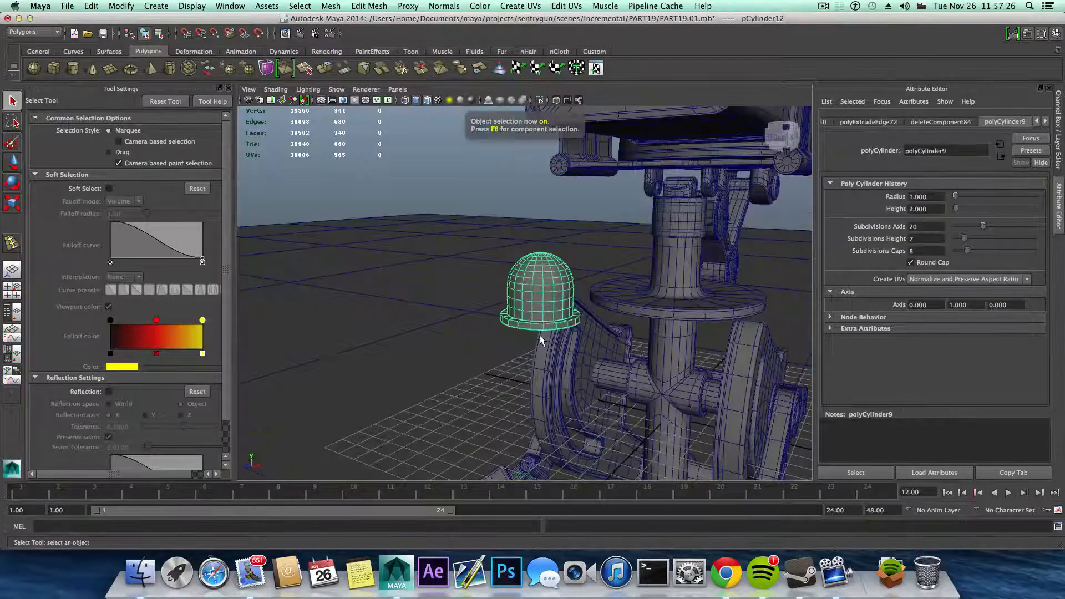
pyautogui.keyDown('alt'); pyautogui.moveTo(542, 326); pyautogui.dragTo(537, 338); pyautogui.keyUp('alt')
pyautogui.scroll(3, 535, 346)
pyautogui.scroll(2, 541, 354)
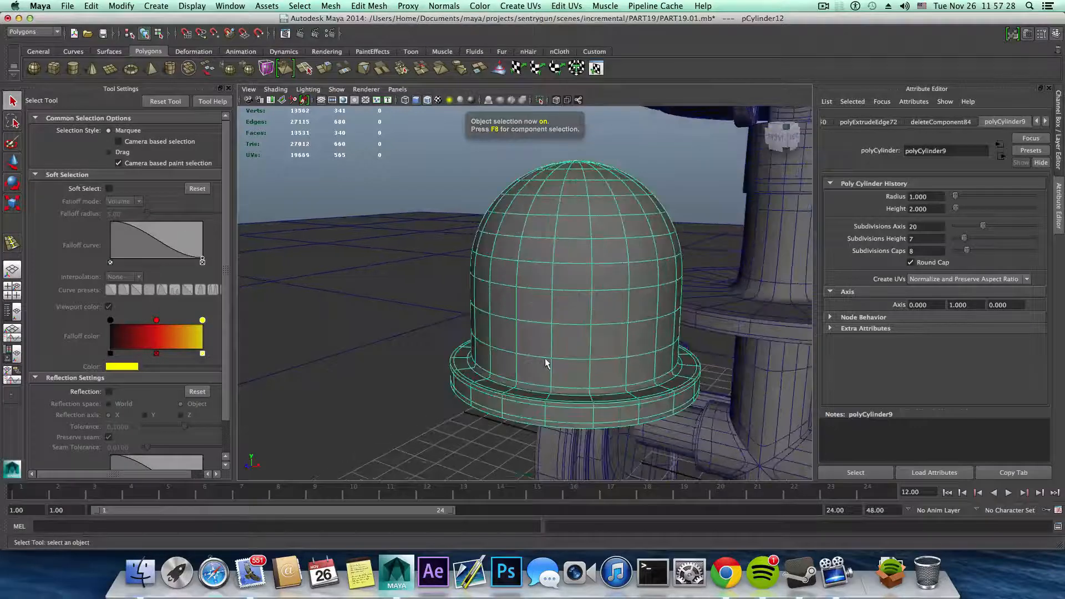
pyautogui.keyDown('alt'); pyautogui.moveTo(689, 397); pyautogui.dragTo(660, 360); pyautogui.keyUp('alt')
pyautogui.keyDown('alt'); pyautogui.moveTo(660, 361); pyautogui.dragTo(283, 288, button='right'); pyautogui.keyUp('alt')
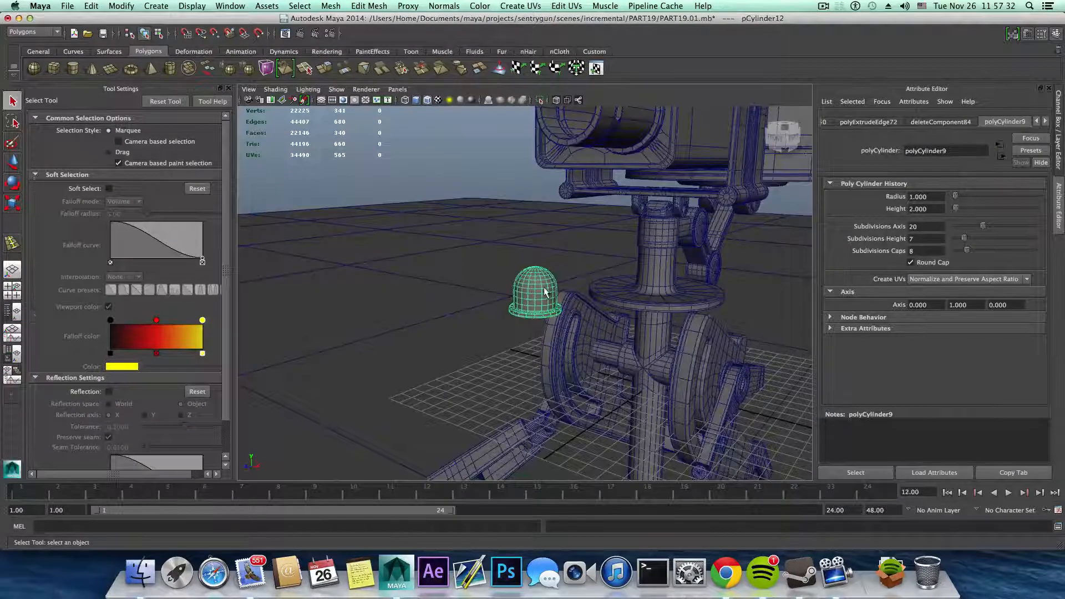
pyautogui.press('w')
pyautogui.press('e')
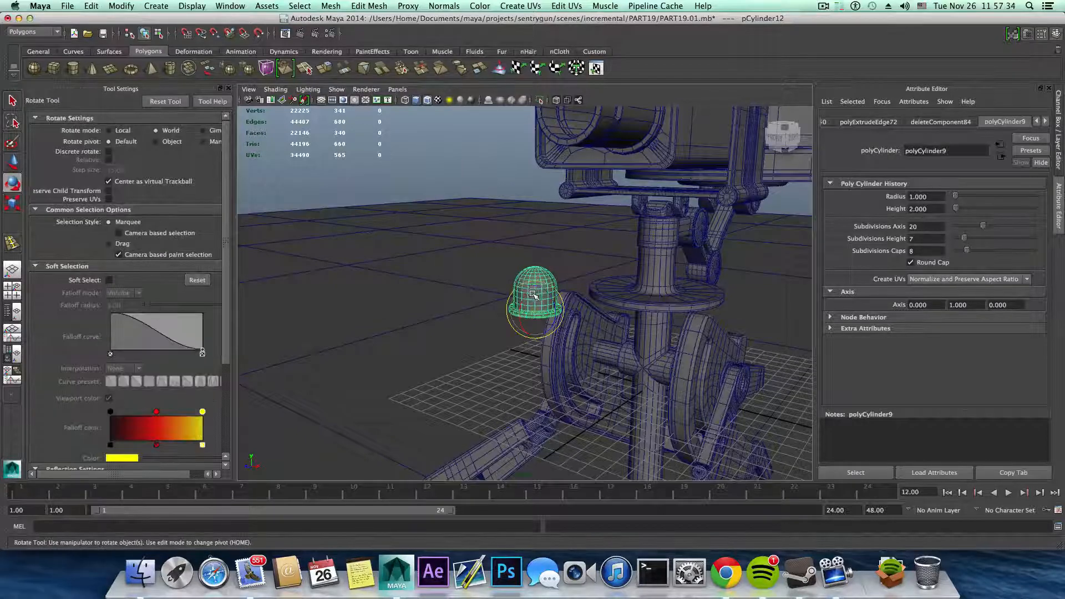
pyautogui.moveTo(522, 304); pyautogui.dragTo(536, 146)
# - Scale the dome down and place it against the housing's front face, beside the barrel and above the small pipe
pyautogui.press('r')
pyautogui.press('w')
pyautogui.keyDown('alt'); pyautogui.moveTo(541, 191); pyautogui.dragTo(563, 355, button='middle'); pyautogui.keyUp('alt')
pyautogui.moveTo(557, 323); pyautogui.dragTo(523, 273)
pyautogui.keyDown('alt'); pyautogui.moveTo(522, 275); pyautogui.dragTo(570, 332, button='right'); pyautogui.keyUp('alt')
pyautogui.moveTo(402, 256); pyautogui.dragTo(376, 254)
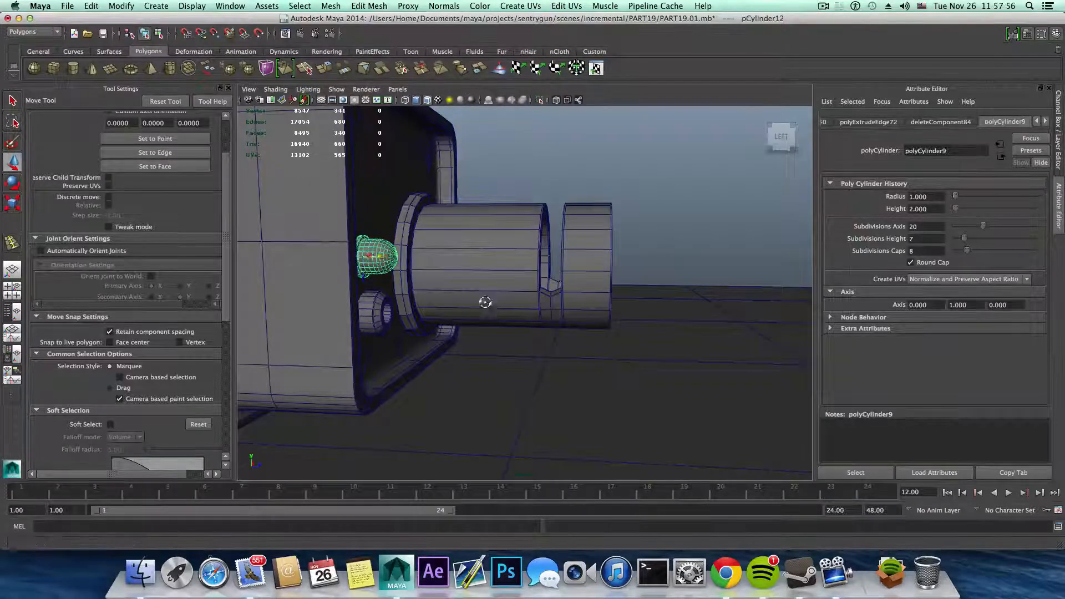
# - Switch to Chrome and examine the front details in the Level 1 Sentry Gun photo, and return to Maya
pyautogui.keyDown('alt'); pyautogui.moveTo(485, 302); pyautogui.dragTo(404, 318); pyautogui.keyUp('alt')
pyautogui.click(726, 573)
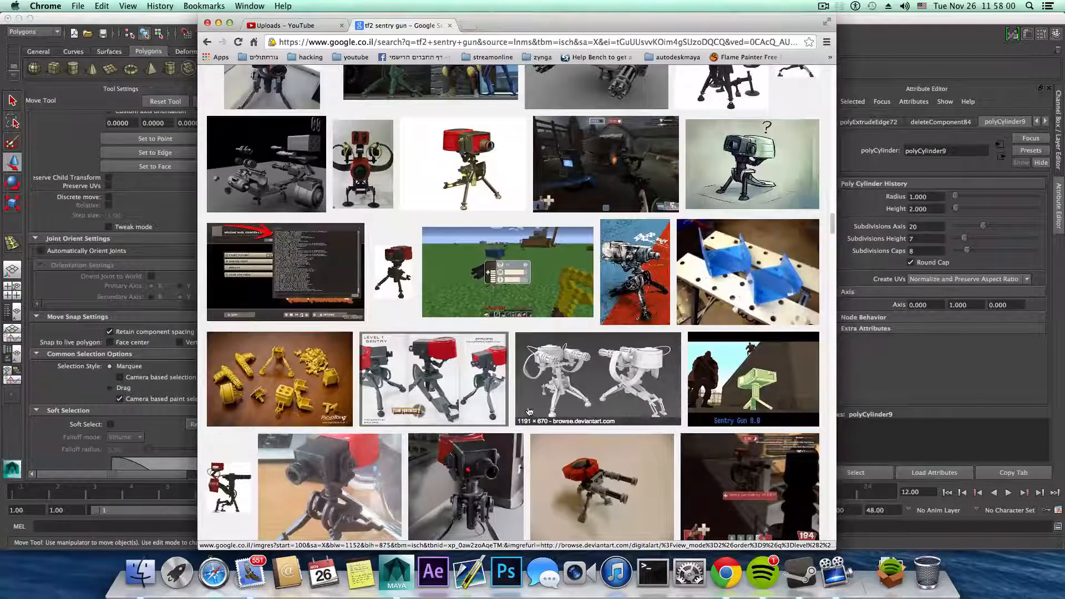
pyautogui.click(478, 483)
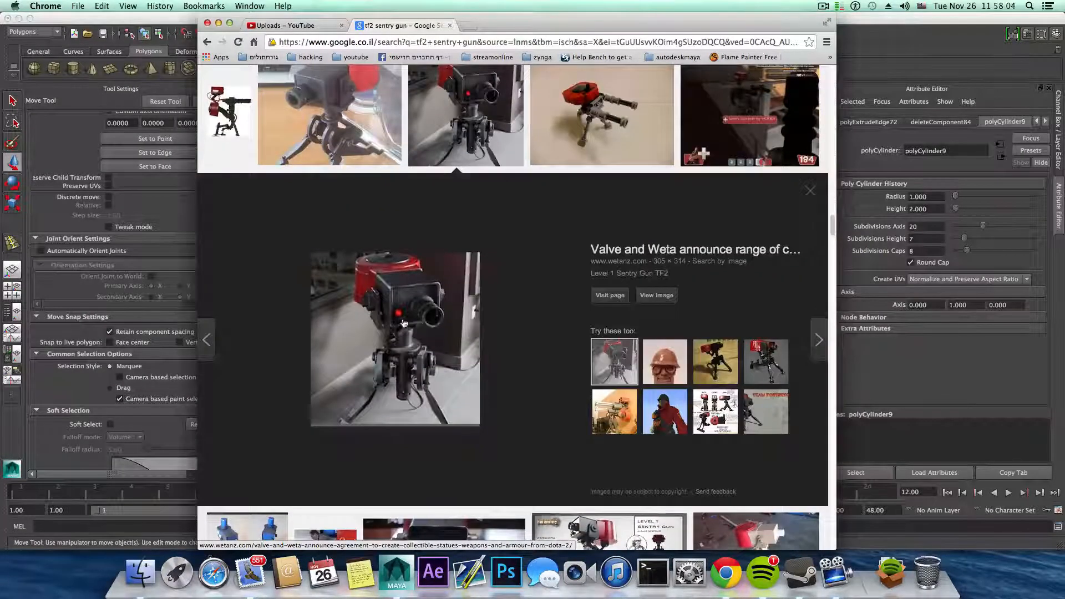
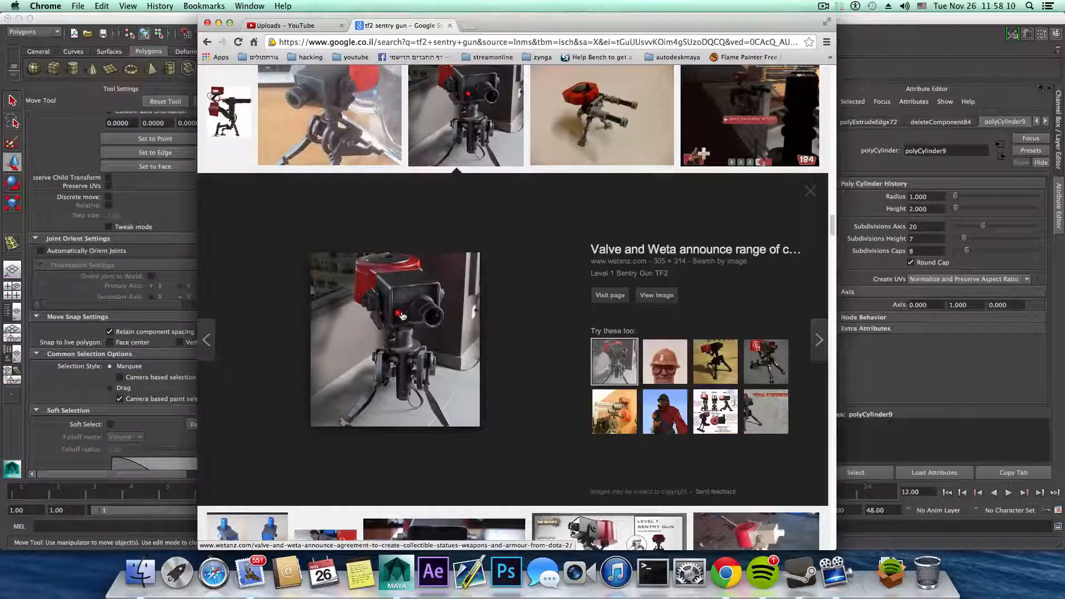
pyautogui.click(219, 24)
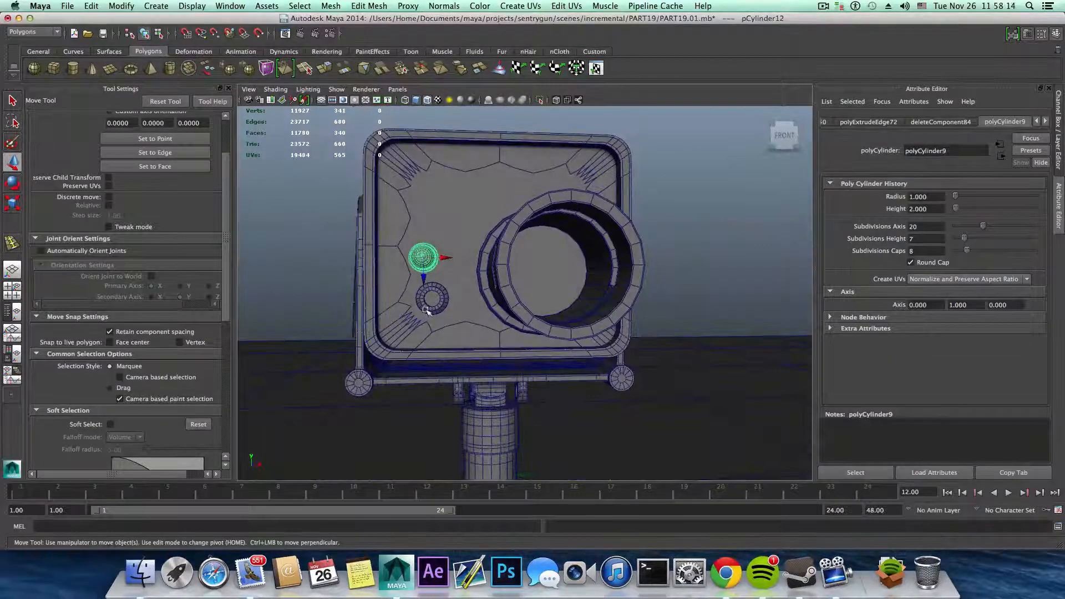
# - Move the small pipe lower on the housing's front face and enlarge it slightly
pyautogui.click(426, 310)
pyautogui.moveTo(434, 322); pyautogui.dragTo(432, 340)
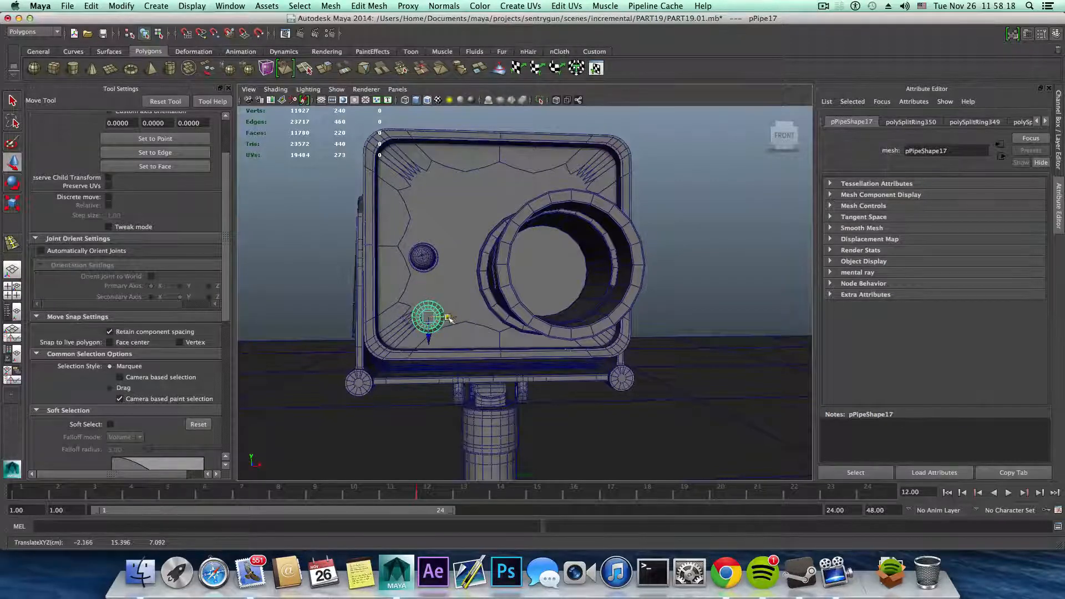
pyautogui.press('r')
pyautogui.moveTo(428, 316); pyautogui.dragTo(433, 317)
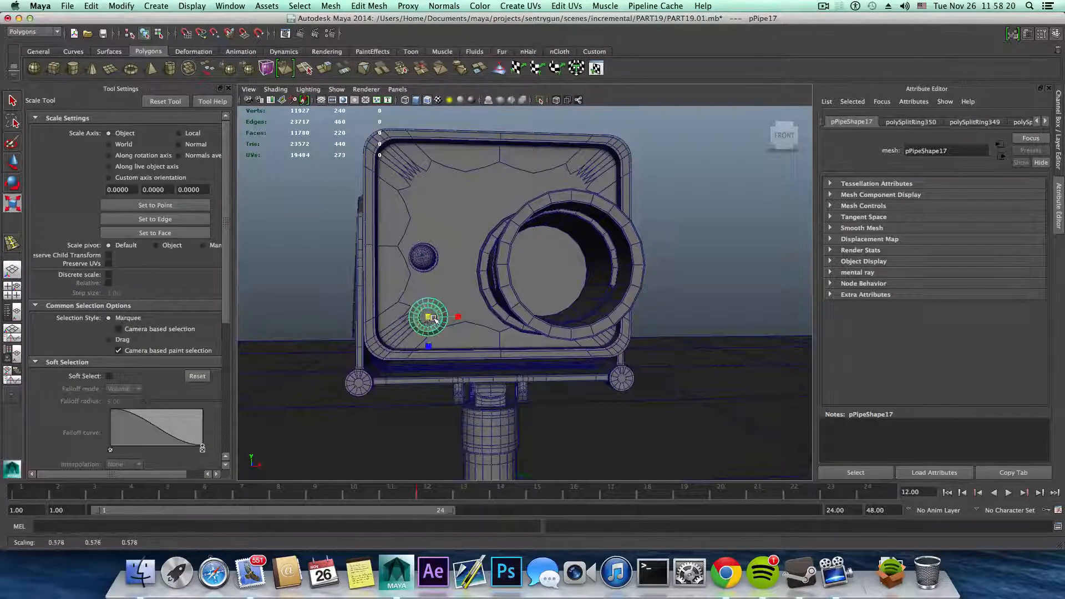
# - Reposition the dome and pipe beside the barrel, with the dome diagonally above the pipe near the housing's side edge, and enlarge the dome
pyautogui.click(422, 256)
pyautogui.press('w')
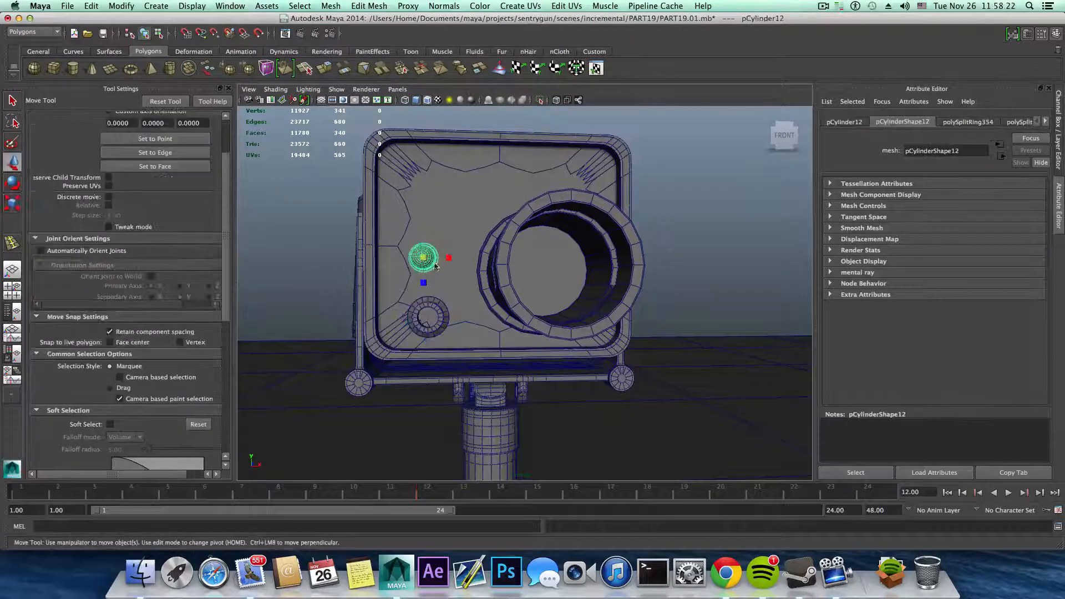
pyautogui.moveTo(425, 258); pyautogui.dragTo(432, 314)
pyautogui.click(446, 316)
pyautogui.click(405, 272)
pyautogui.press('r')
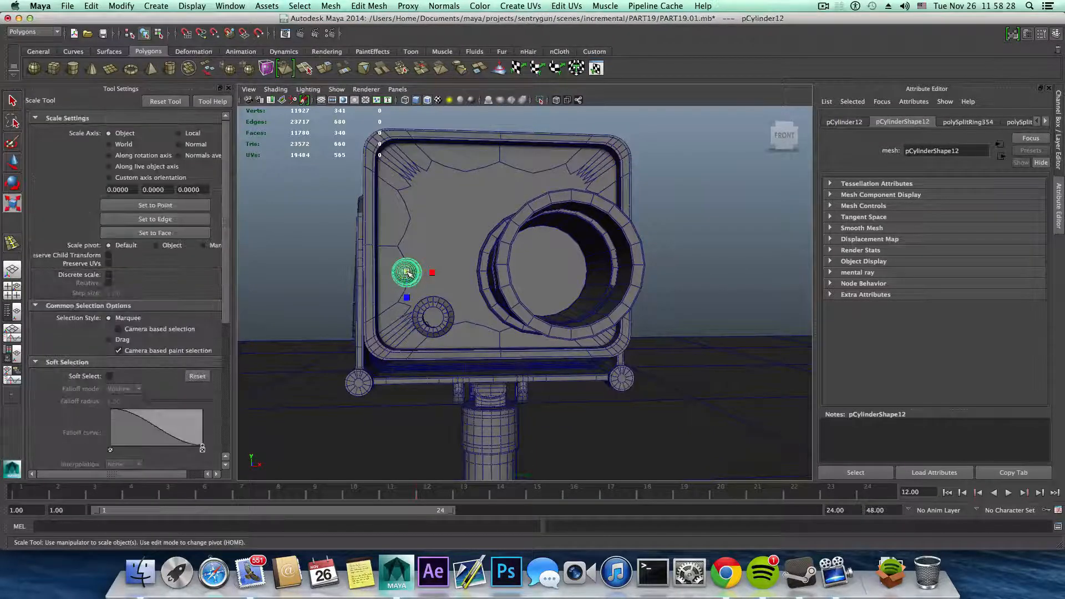
pyautogui.moveTo(407, 273); pyautogui.dragTo(474, 295)
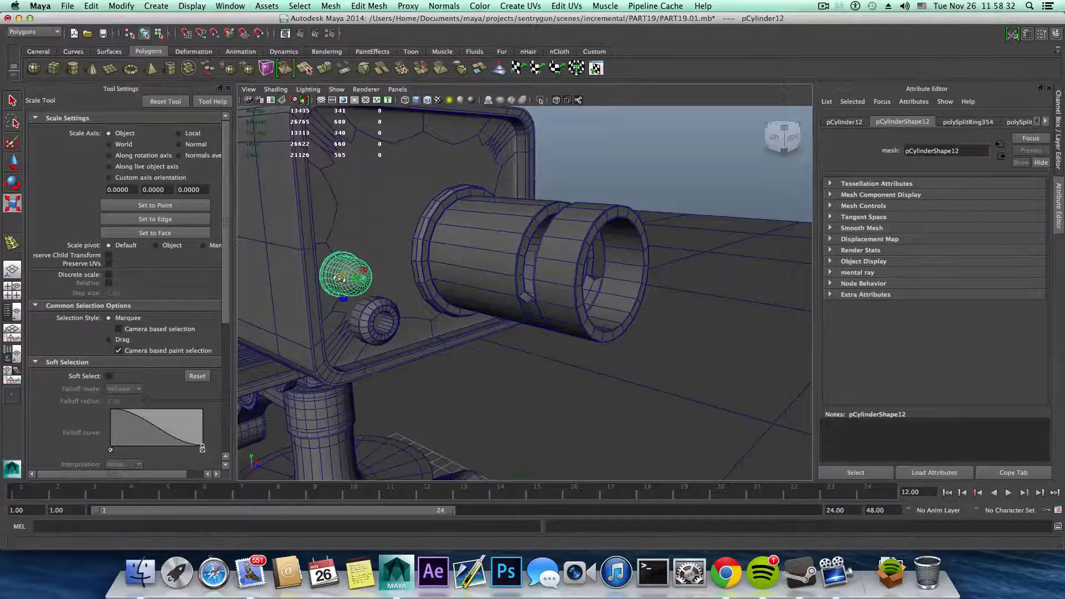
# - Switch to Chrome, browse the tf2 sentry gun image results for further front-view references, and return to Maya
pyautogui.click(717, 575)
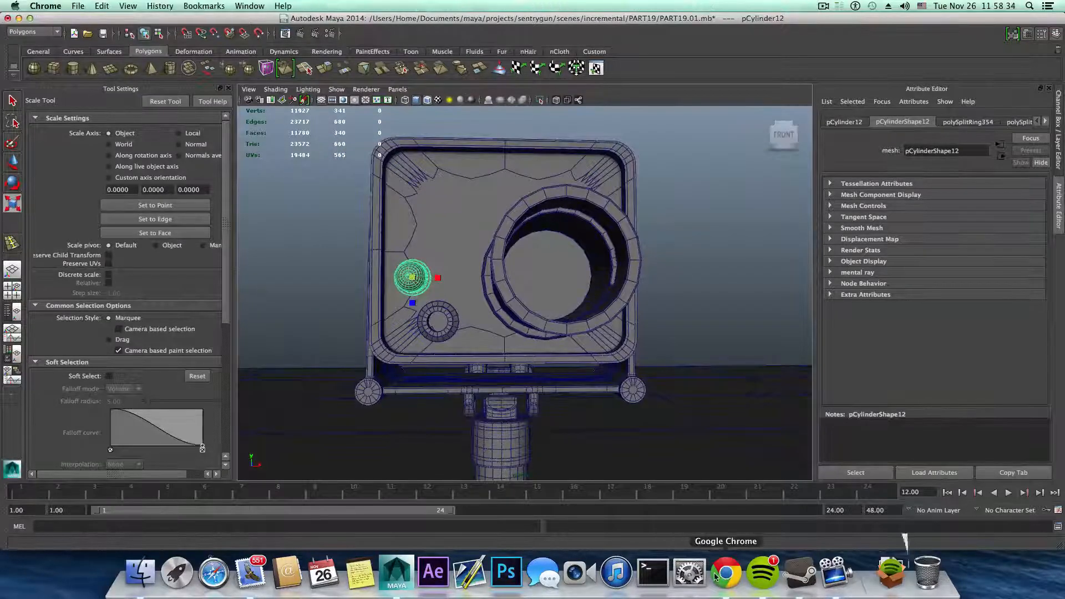
pyautogui.scroll(1, 449, 352)
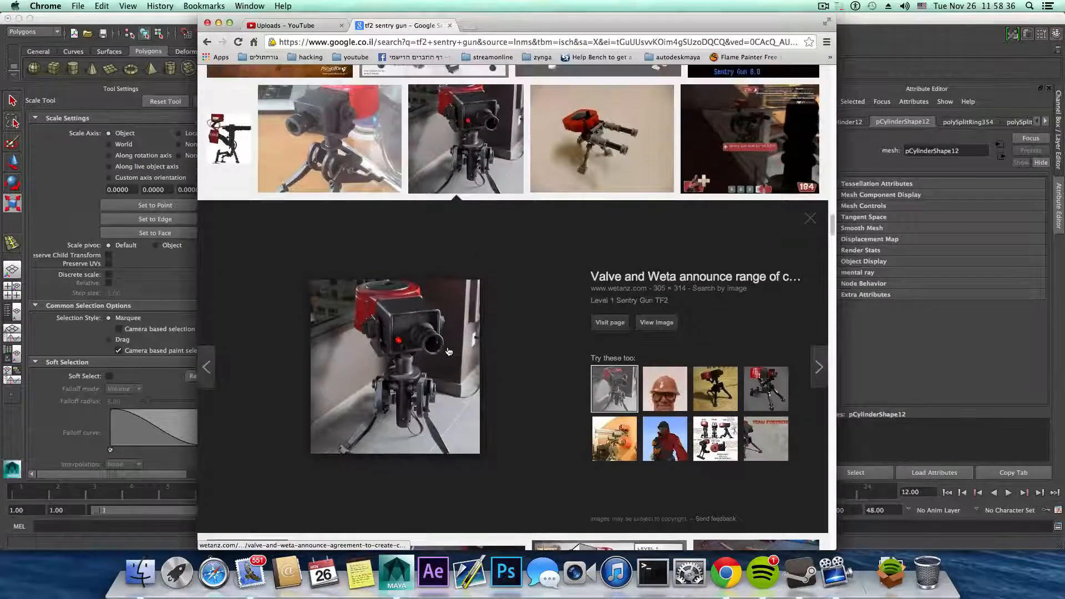
pyautogui.scroll(1, 449, 352)
pyautogui.scroll(-15, 585, 431)
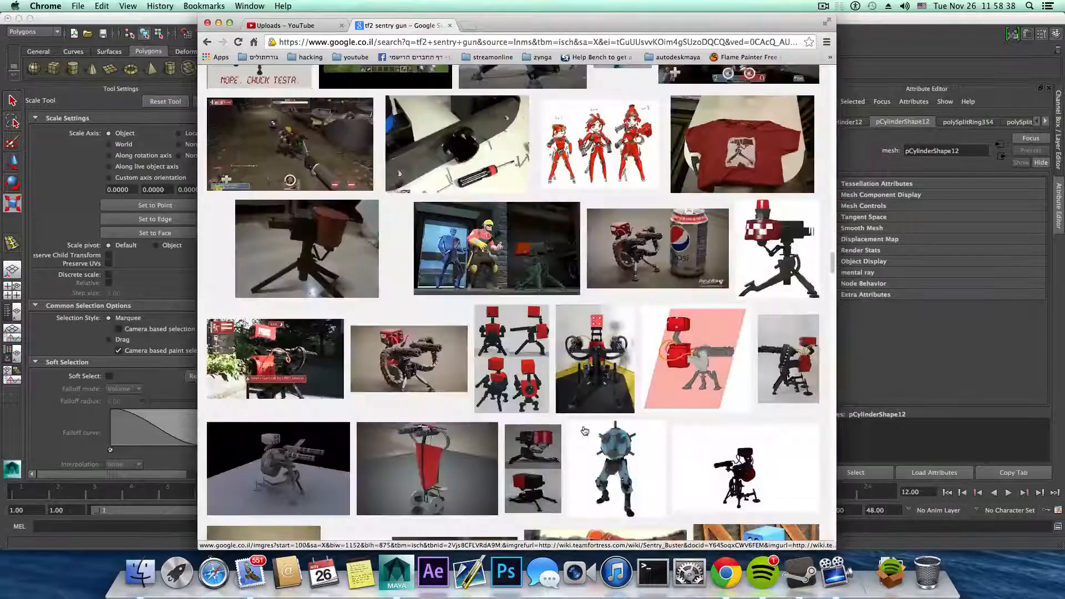
pyautogui.scroll(-12, 584, 431)
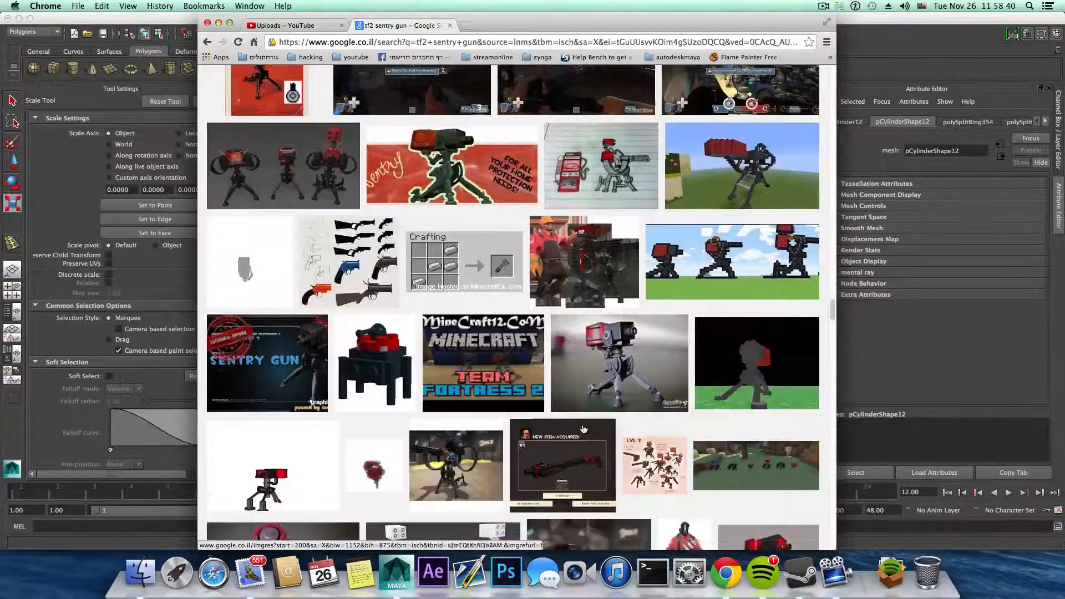
pyautogui.scroll(-15, 655, 418)
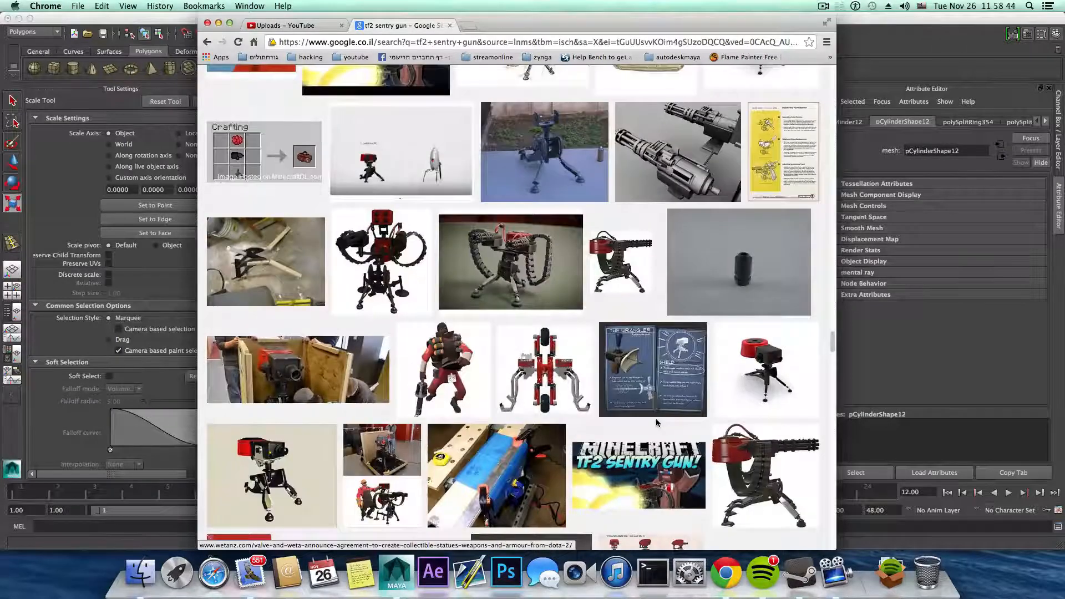
pyautogui.scroll(-5, 524, 402)
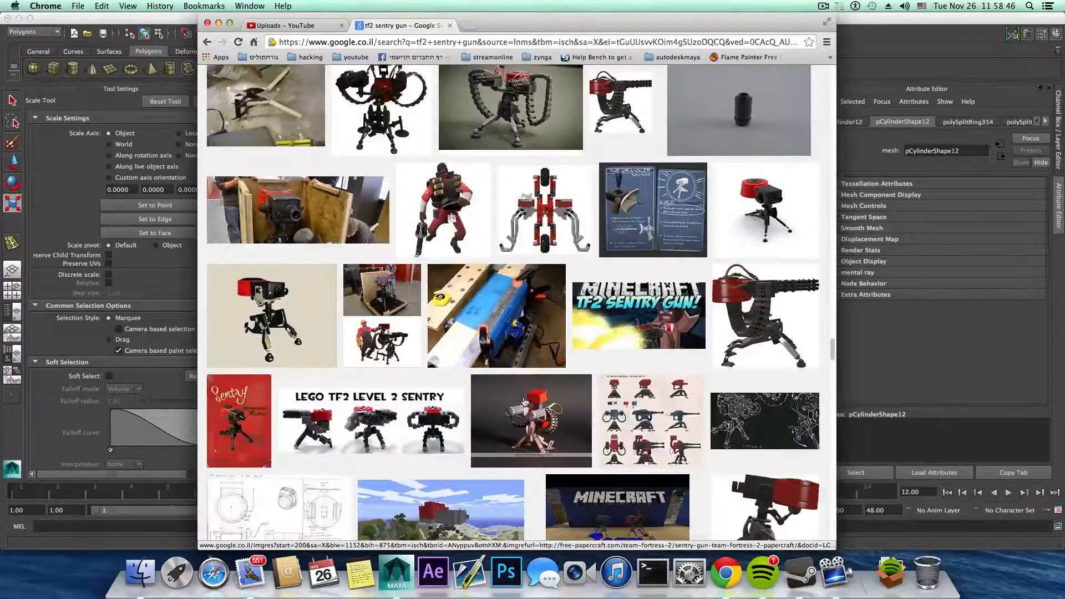
pyautogui.click(218, 25)
# - Inspect the sentry gun's front from several angles and select the large barrel with the Move tool
pyautogui.moveTo(591, 292)
pyautogui.keyDown('alt'); pyautogui.mouseDown()
pyautogui.moveTo(534, 309)
pyautogui.moveTo(614, 303)
pyautogui.moveTo(604, 292)
pyautogui.mouseUp(); pyautogui.keyUp('alt')
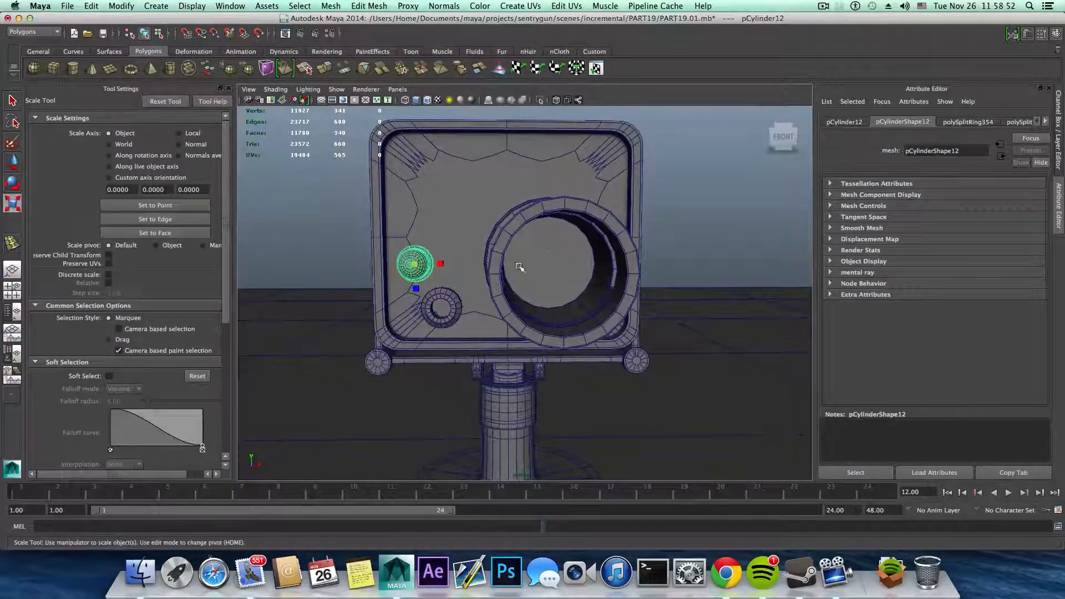
pyautogui.keyDown('alt'); pyautogui.moveTo(541, 247); pyautogui.dragTo(615, 264); pyautogui.keyUp('alt')
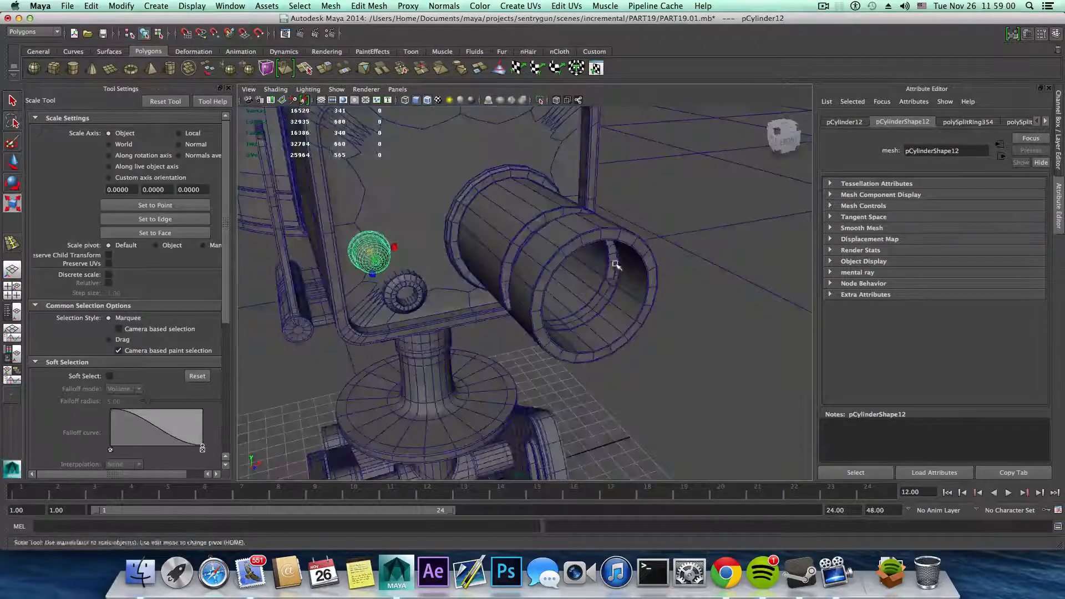
pyautogui.keyDown('alt'); pyautogui.moveTo(616, 264); pyautogui.dragTo(622, 307, button='middle'); pyautogui.keyUp('alt')
pyautogui.keyDown('alt'); pyautogui.moveTo(622, 307); pyautogui.dragTo(534, 268); pyautogui.keyUp('alt')
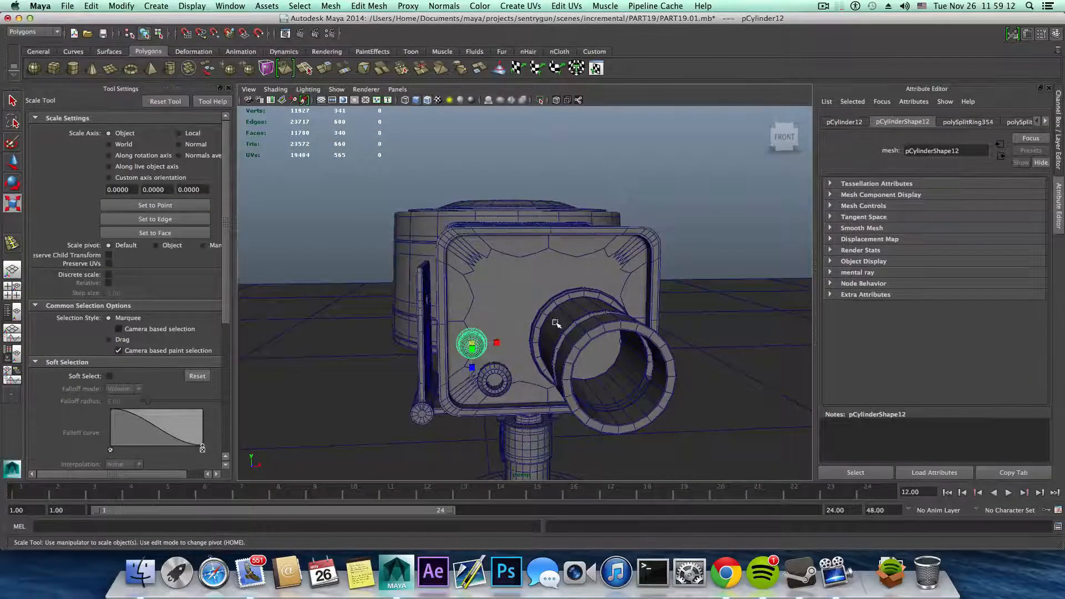
pyautogui.keyDown('alt'); pyautogui.moveTo(533, 309); pyautogui.dragTo(477, 329); pyautogui.keyUp('alt')
pyautogui.click(552, 365)
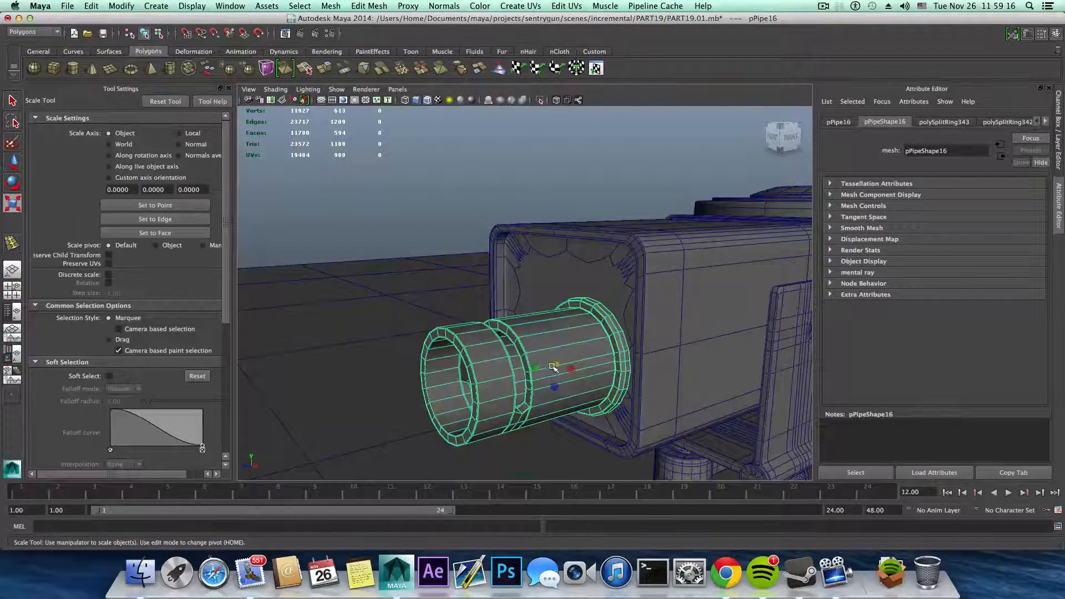
pyautogui.press('w')
pyautogui.moveTo(542, 366); pyautogui.dragTo(513, 389)
pyautogui.keyDown('alt'); pyautogui.moveTo(513, 390); pyautogui.dragTo(505, 392, button='middle'); pyautogui.keyUp('alt')
pyautogui.keyDown('alt'); pyautogui.moveTo(505, 392); pyautogui.dragTo(474, 423, button='right'); pyautogui.keyUp('alt')
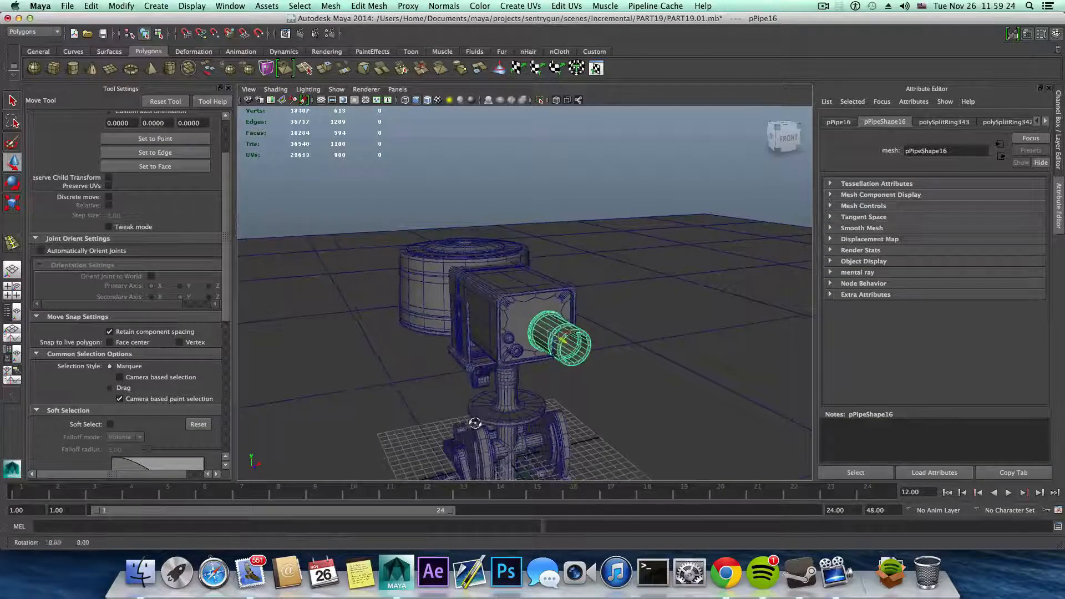
pyautogui.keyDown('alt'); pyautogui.moveTo(474, 422); pyautogui.dragTo(516, 441); pyautogui.keyUp('alt')
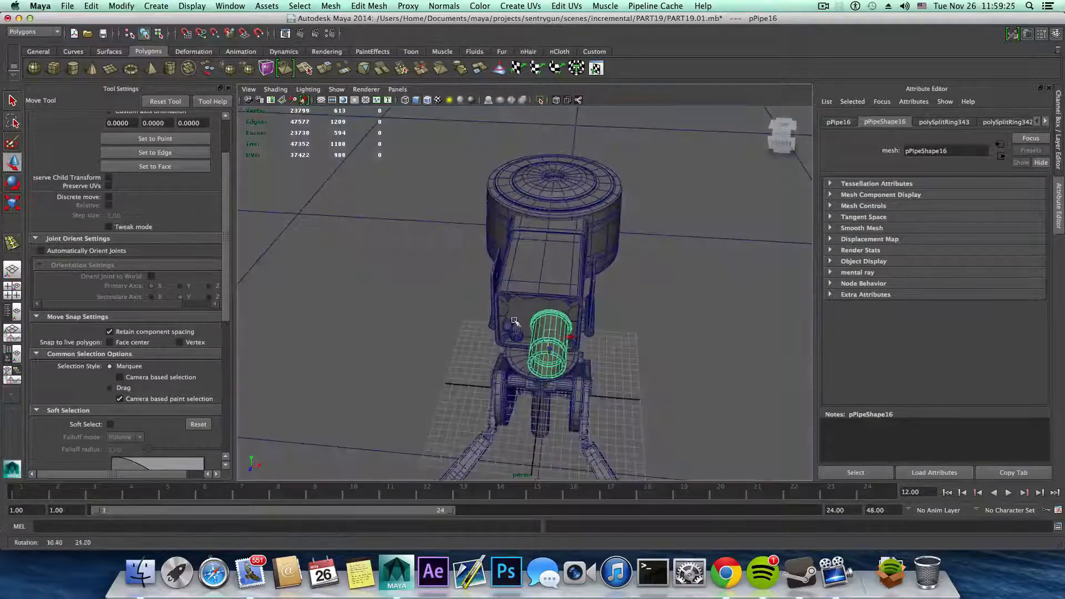
# - Launch the StockCG App and switch its project from default to sentrygun
pyautogui.click(594, 51)
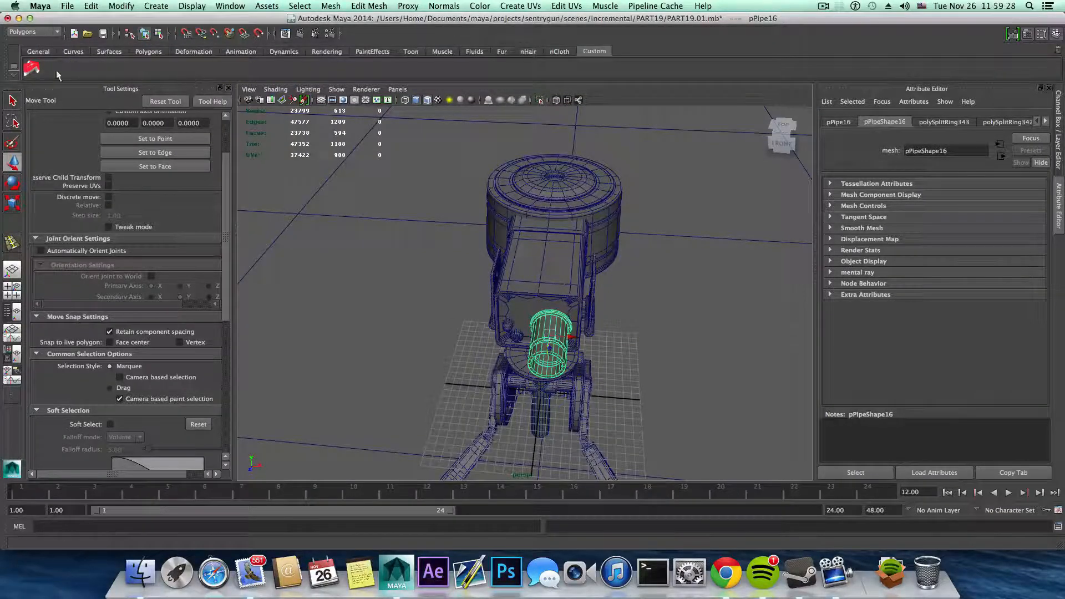
pyautogui.click(34, 69)
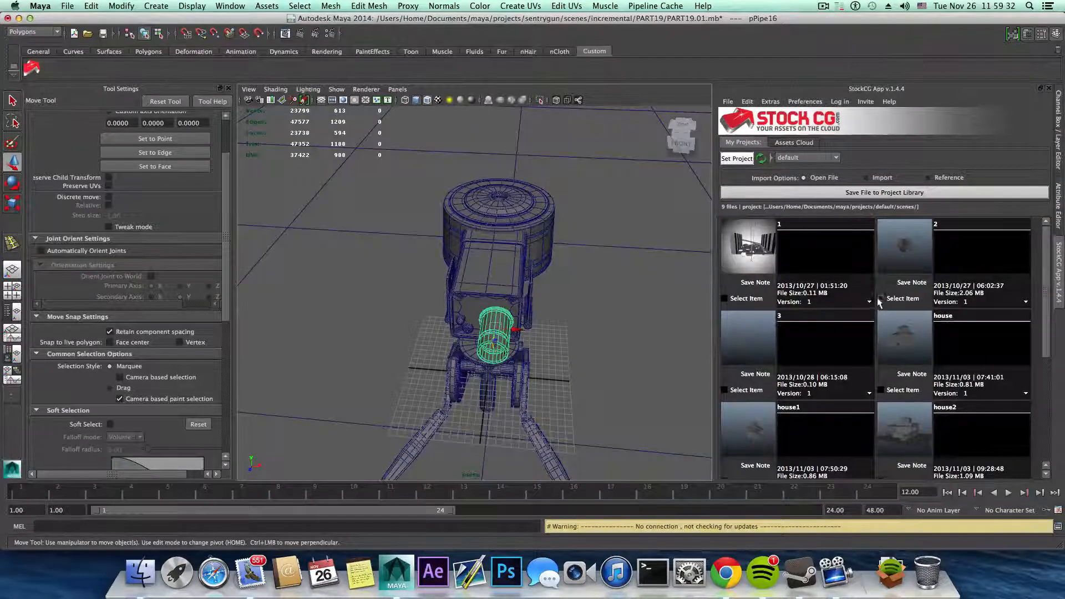
pyautogui.scroll(-5, 848, 230)
pyautogui.click(791, 160)
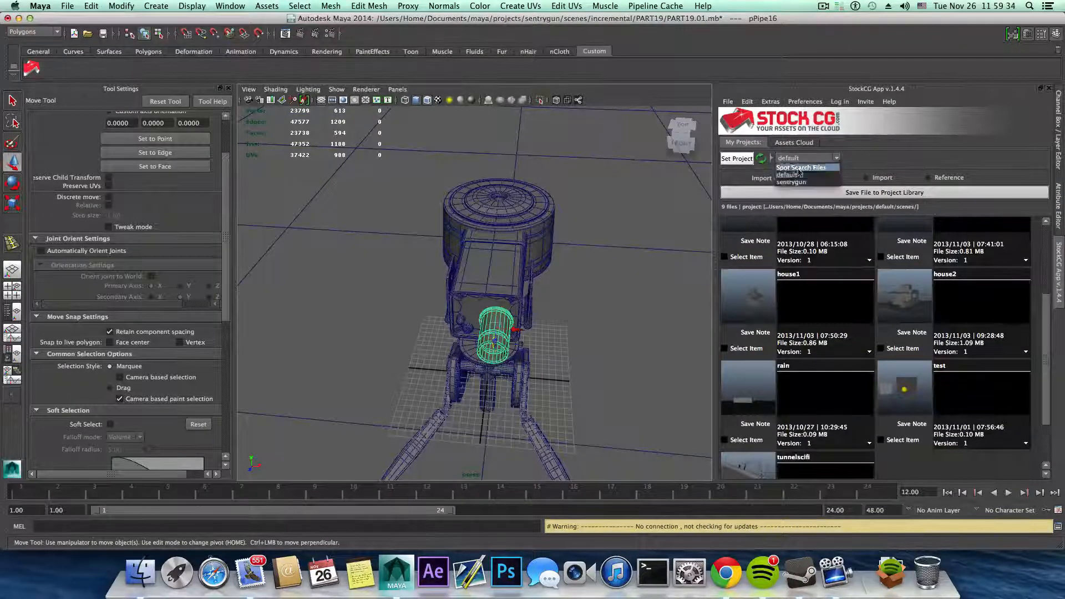
pyautogui.click(800, 157)
pyautogui.click(797, 161)
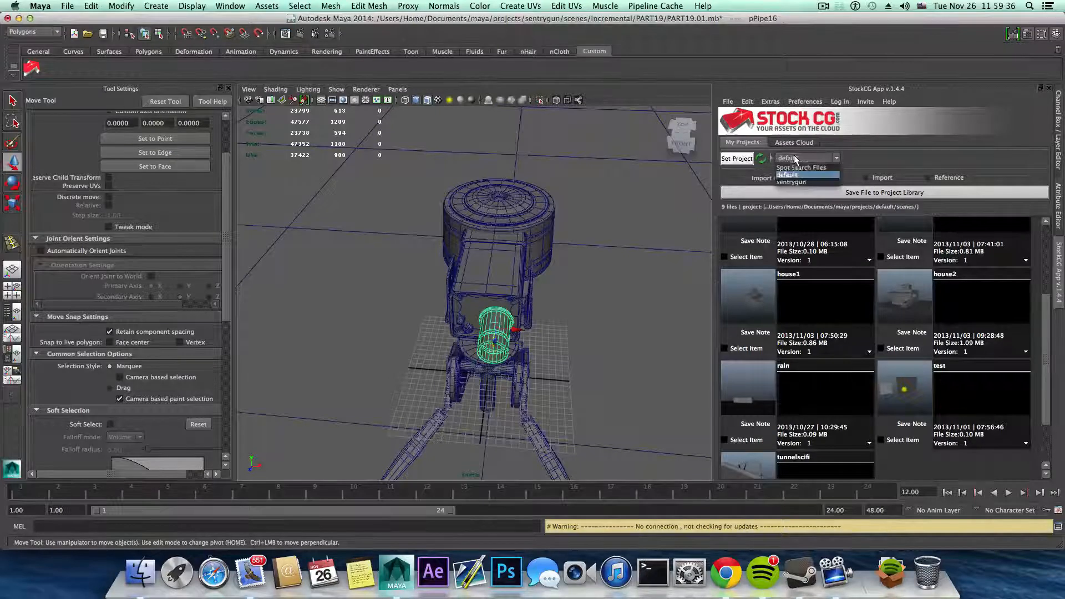
pyautogui.click(801, 189)
pyautogui.click(799, 161)
pyautogui.click(798, 182)
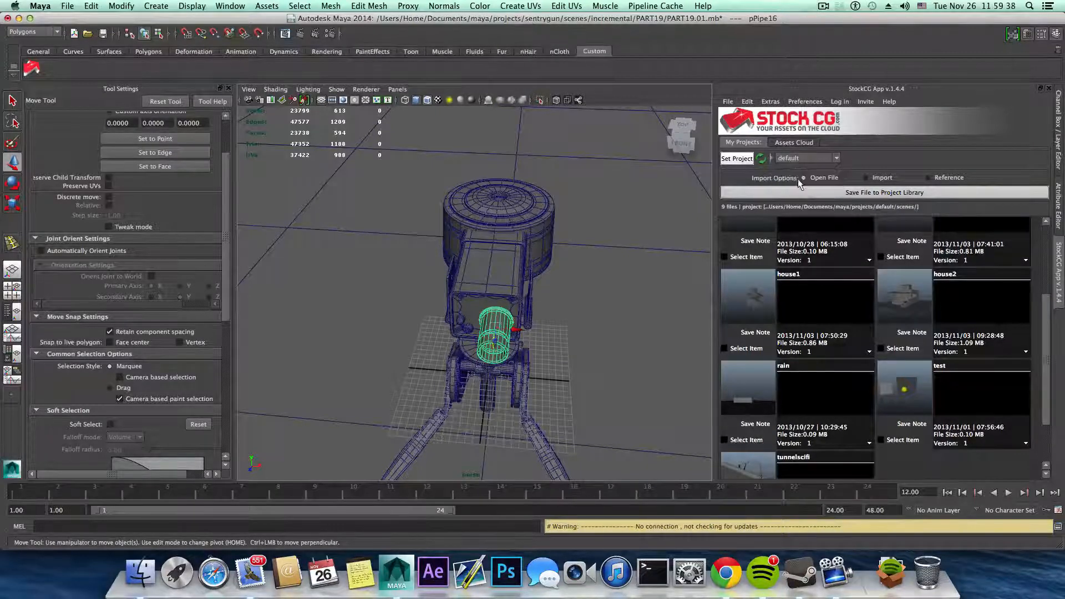
# - Create a thumbnail for the PART19 scene in the project library by grabbing it from the viewport
pyautogui.scroll(-8, 899, 317)
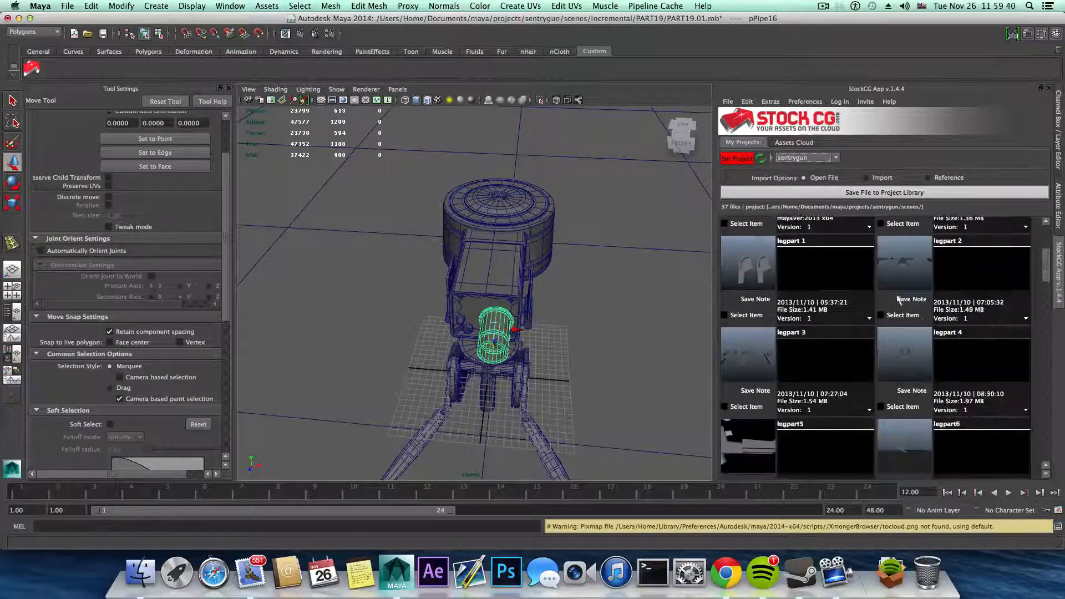
pyautogui.scroll(-10, 892, 327)
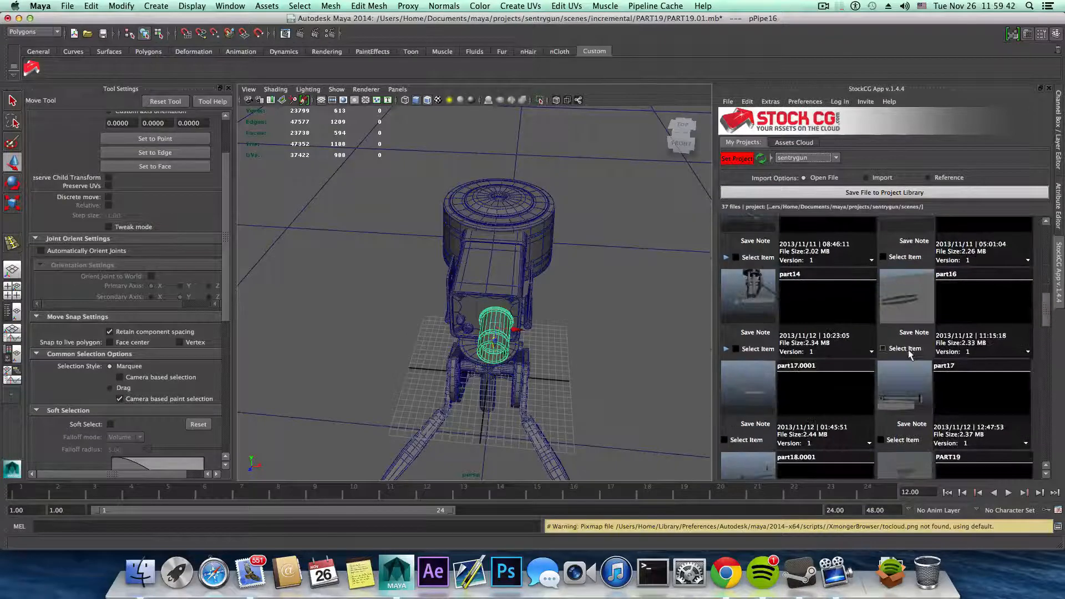
pyautogui.scroll(-3, 913, 349)
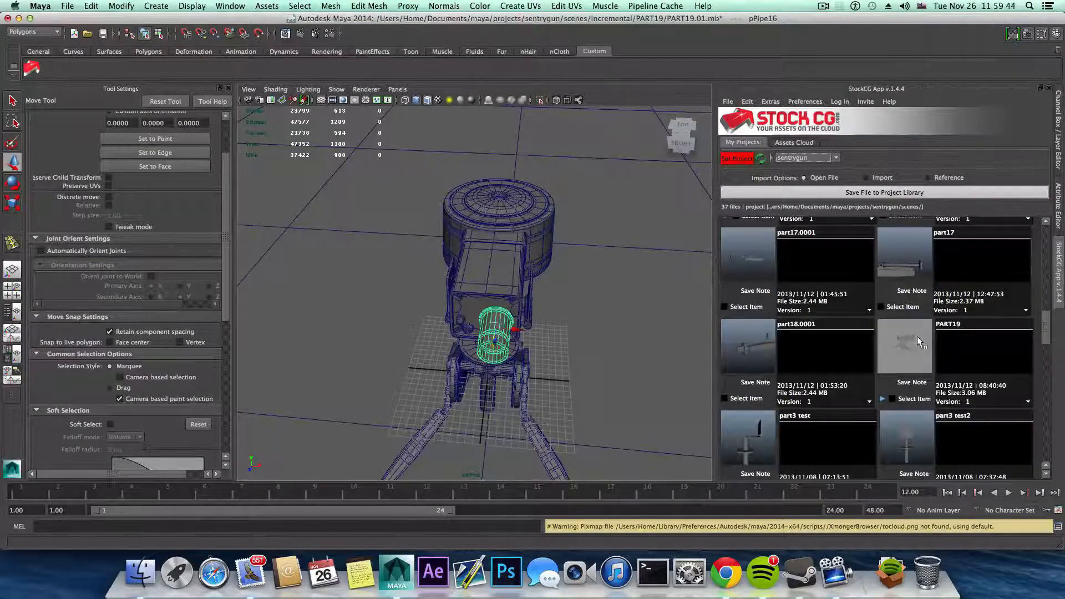
pyautogui.rightClick(917, 336)
pyautogui.moveTo(920, 338)
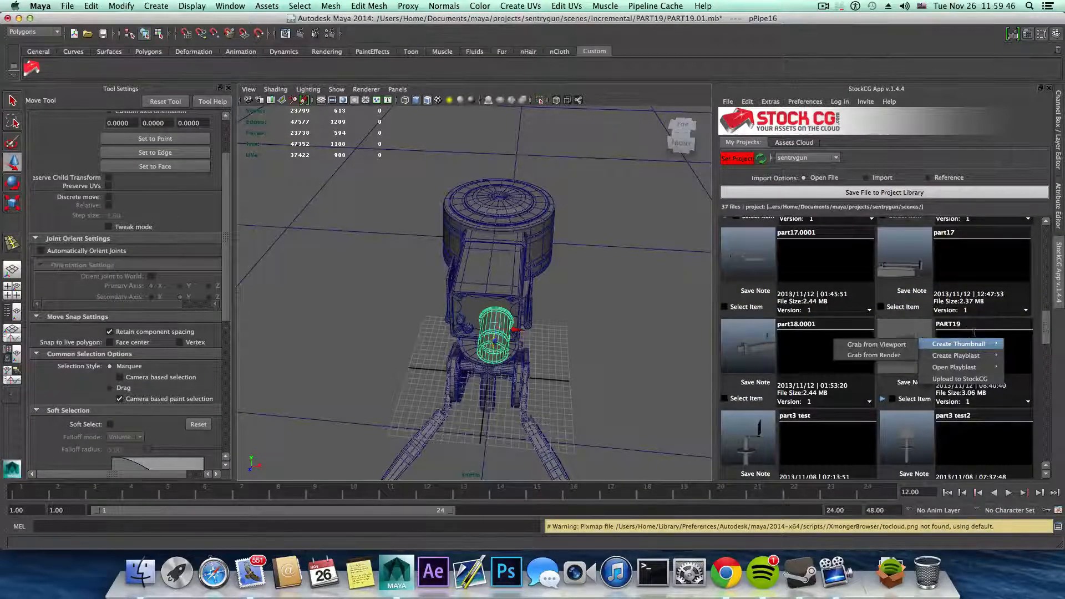
pyautogui.click(876, 344)
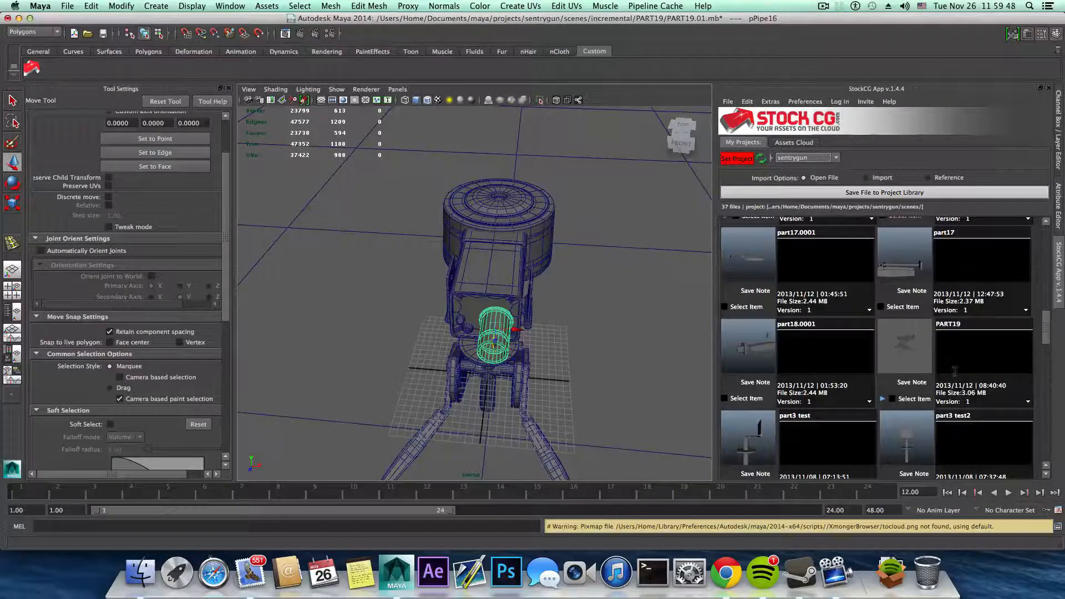
# - Review the thumbnail, playblast and upload options for PART19, plus StockCG's file and edit commands
pyautogui.rightClick(913, 357)
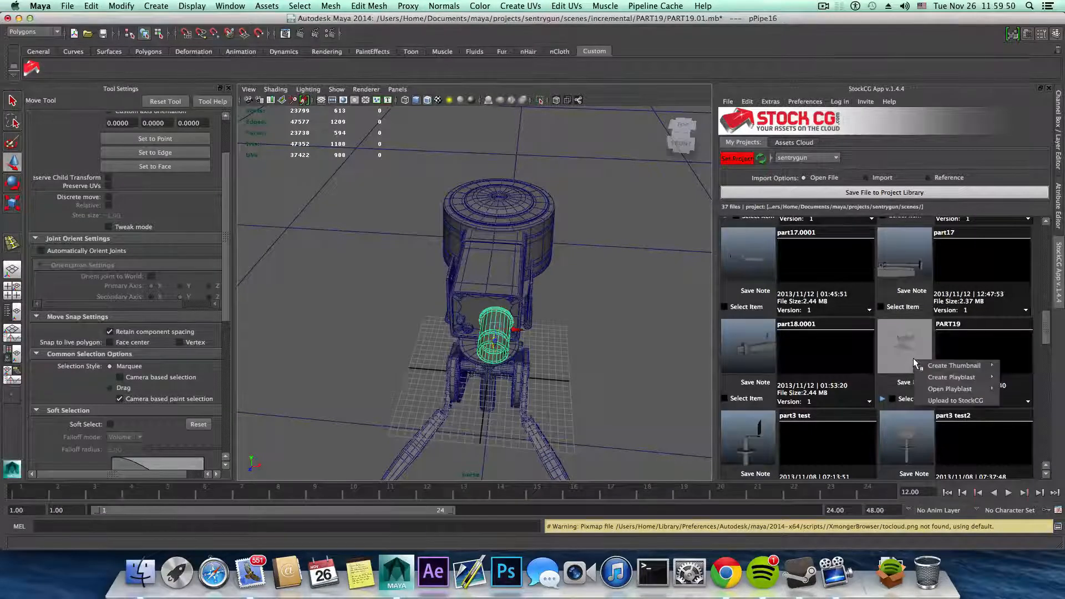
pyautogui.moveTo(920, 375)
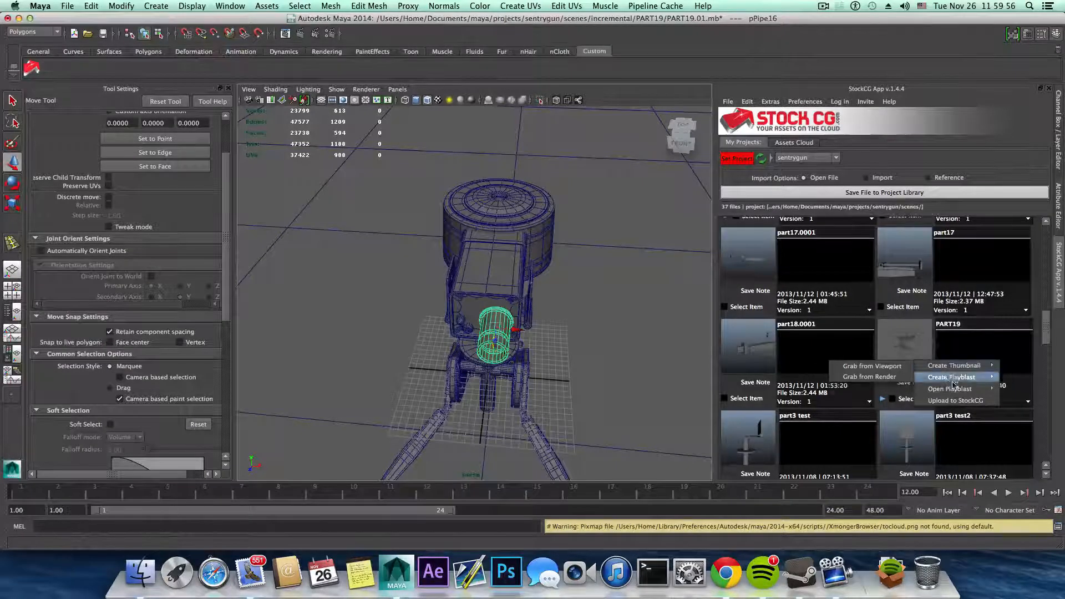
pyautogui.moveTo(951, 390)
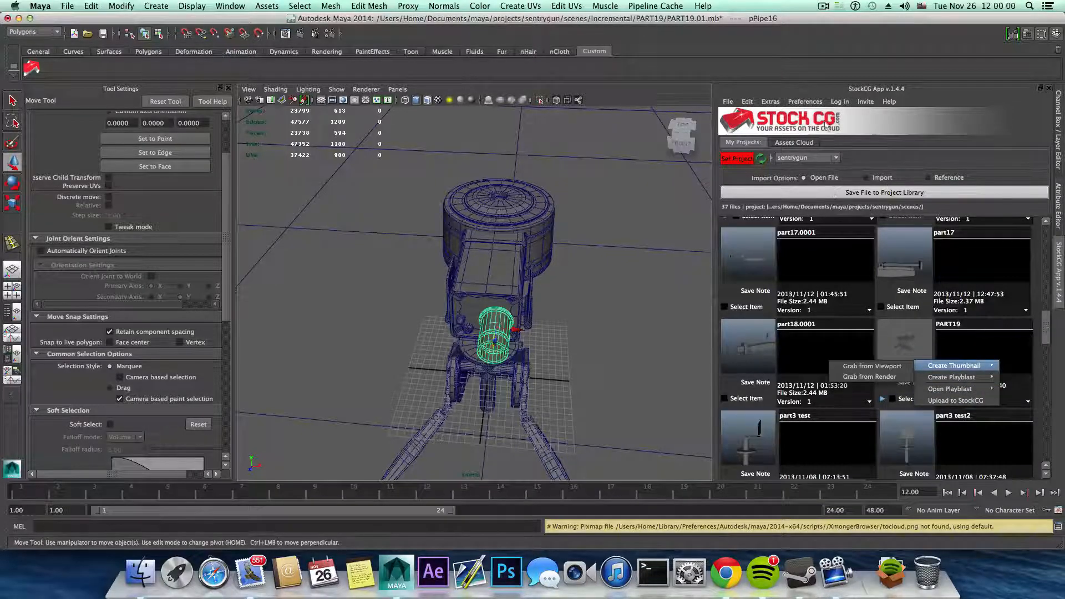
pyautogui.click(731, 100)
pyautogui.click(729, 101)
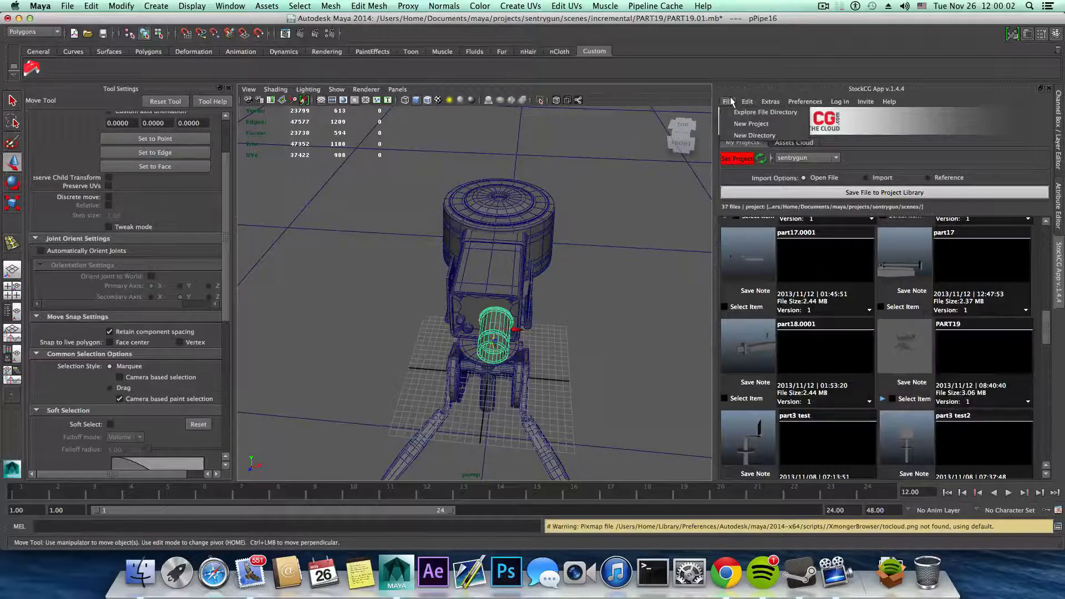
pyautogui.moveTo(748, 101)
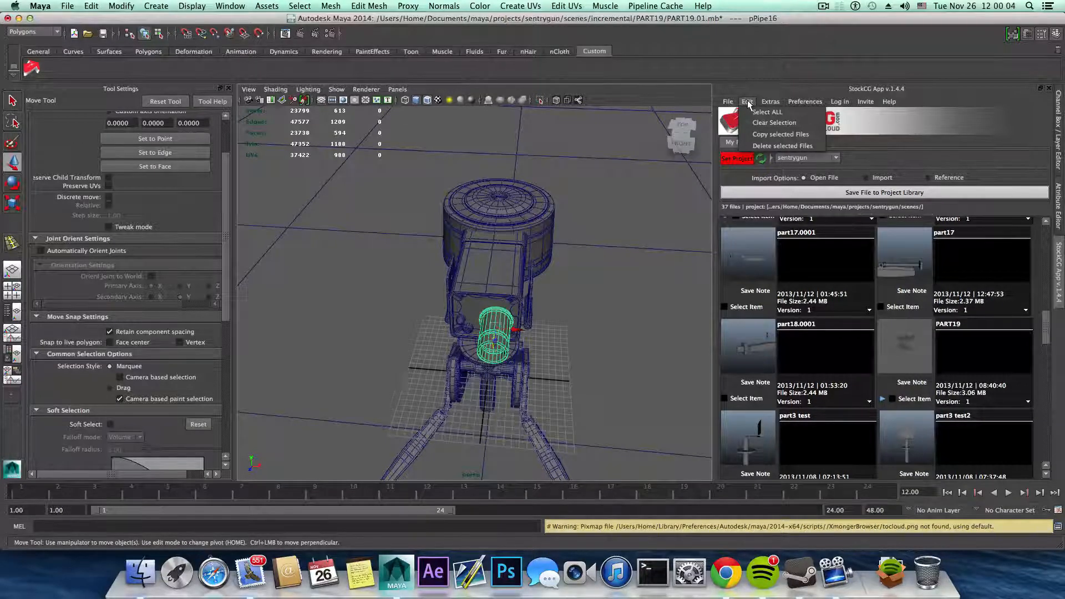
pyautogui.click(886, 332)
# - Open the PART19 scene from the project library, saving the changes to PART19.01.mb
pyautogui.rightClick(897, 339)
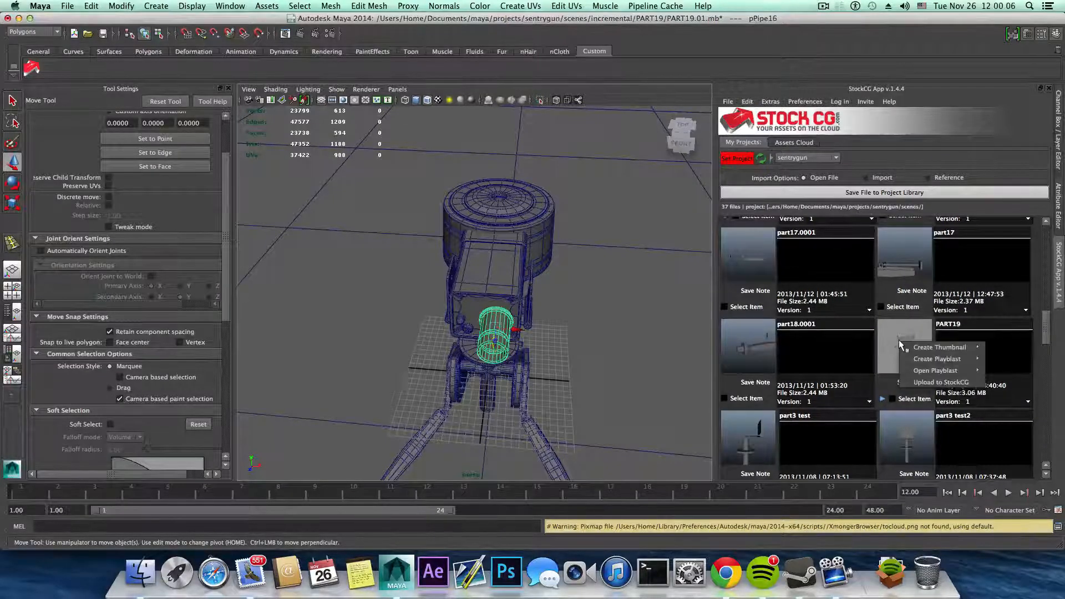
pyautogui.click(895, 328)
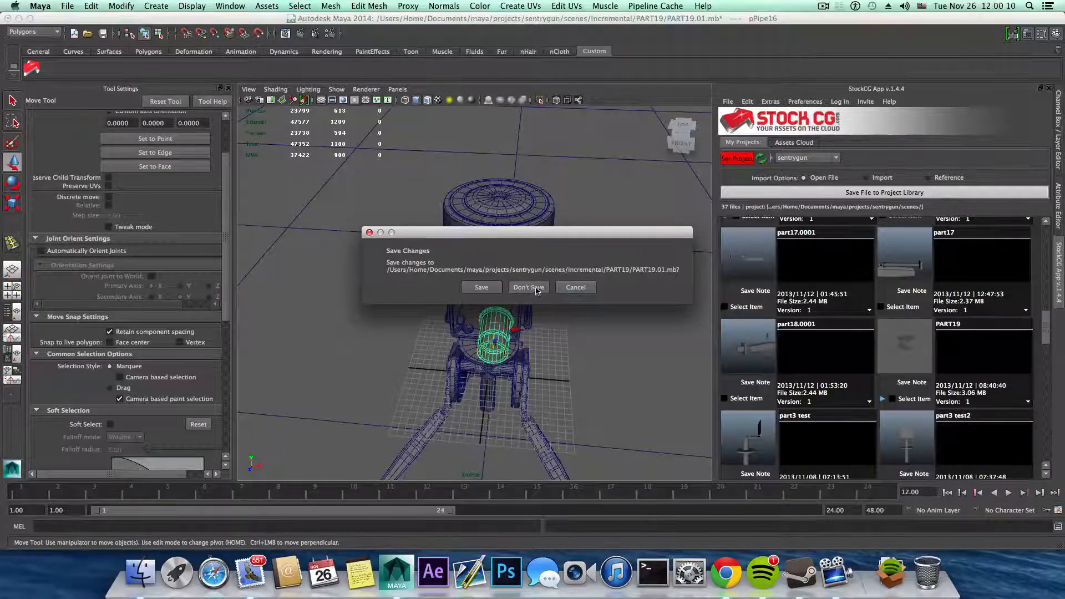
pyautogui.click(480, 287)
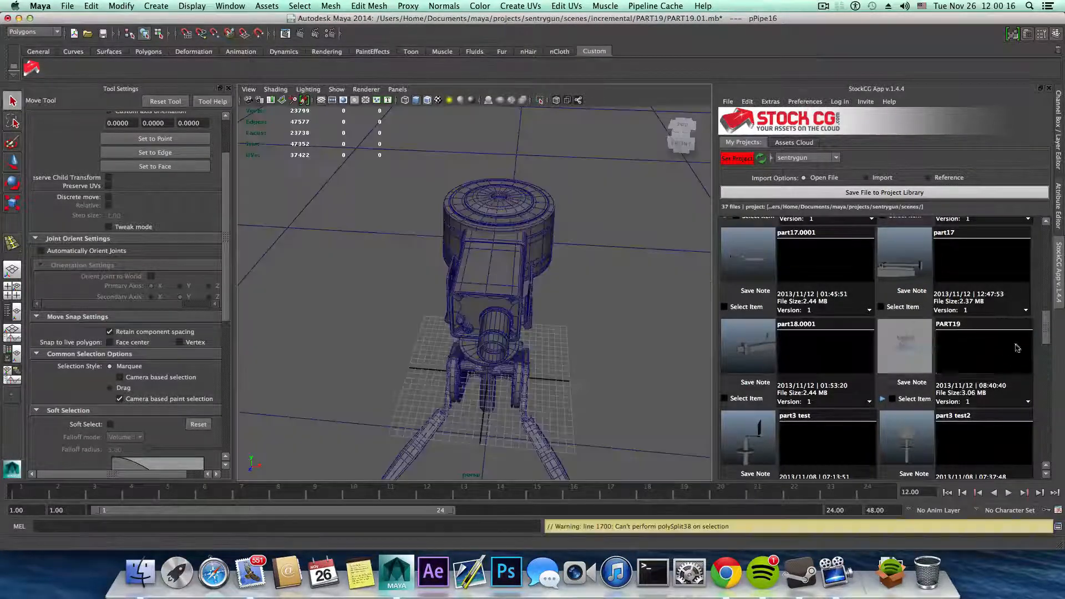
pyautogui.rightClick(955, 343)
pyautogui.click(985, 333)
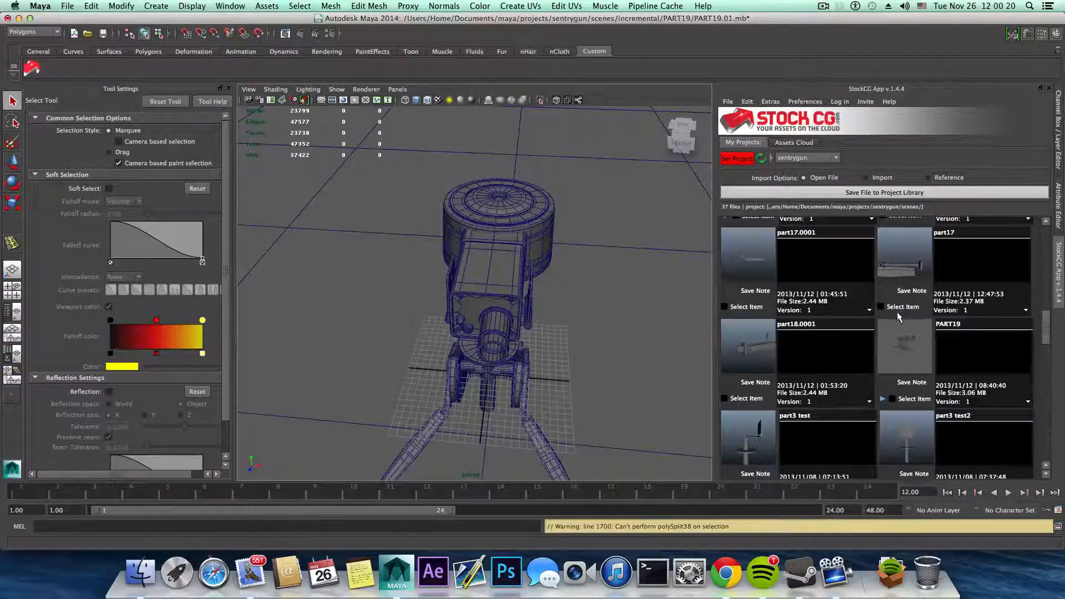
# - Look through the other sentrygun part files and their note areas in the project library
pyautogui.scroll(-5, 862, 322)
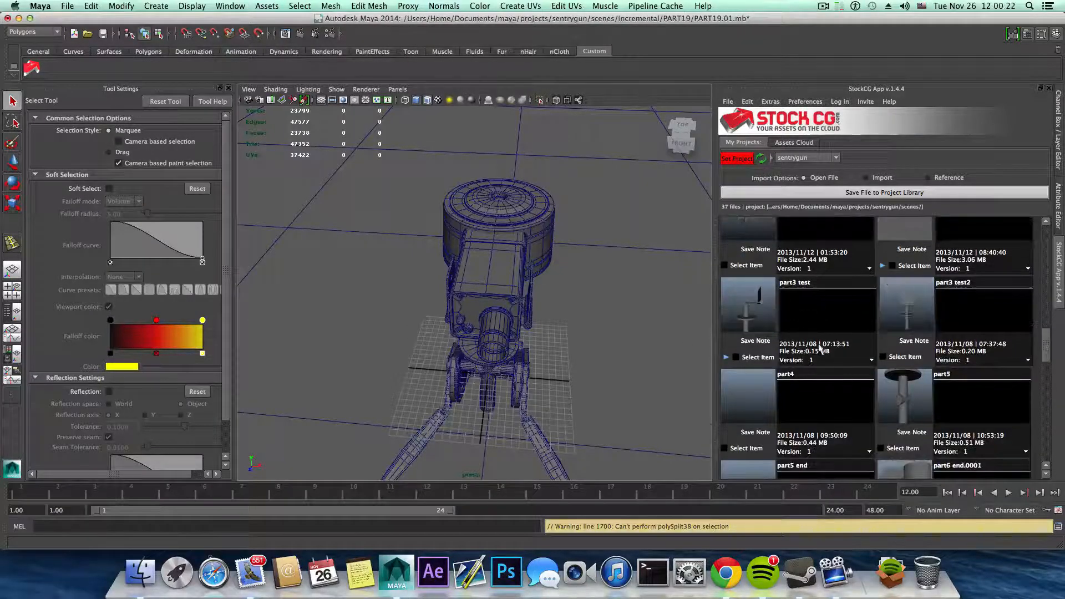
pyautogui.scroll(-3, 772, 331)
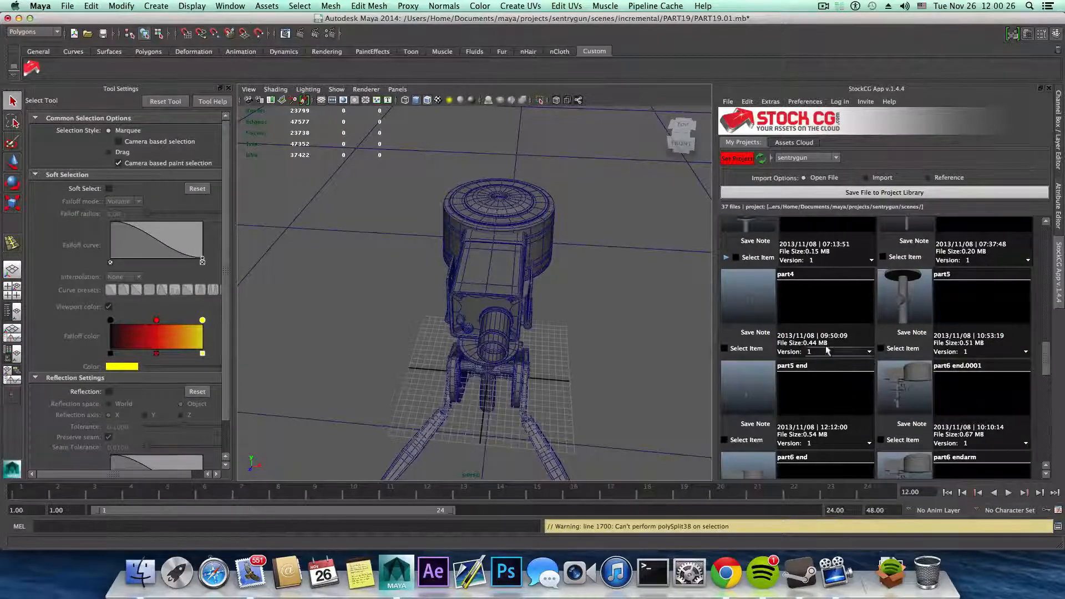
pyautogui.scroll(6, 837, 386)
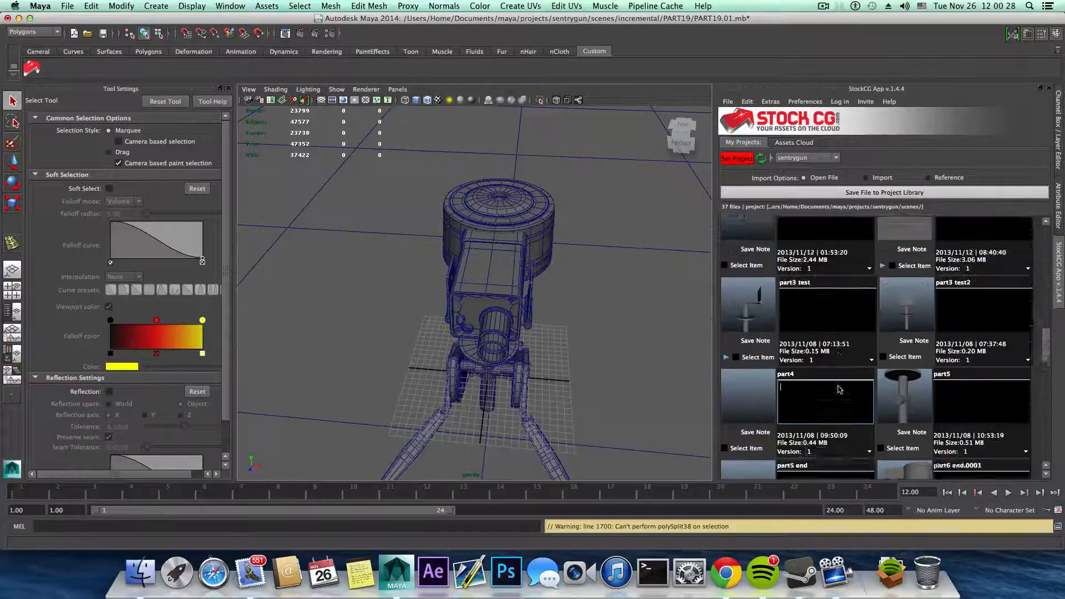
pyautogui.click(839, 389)
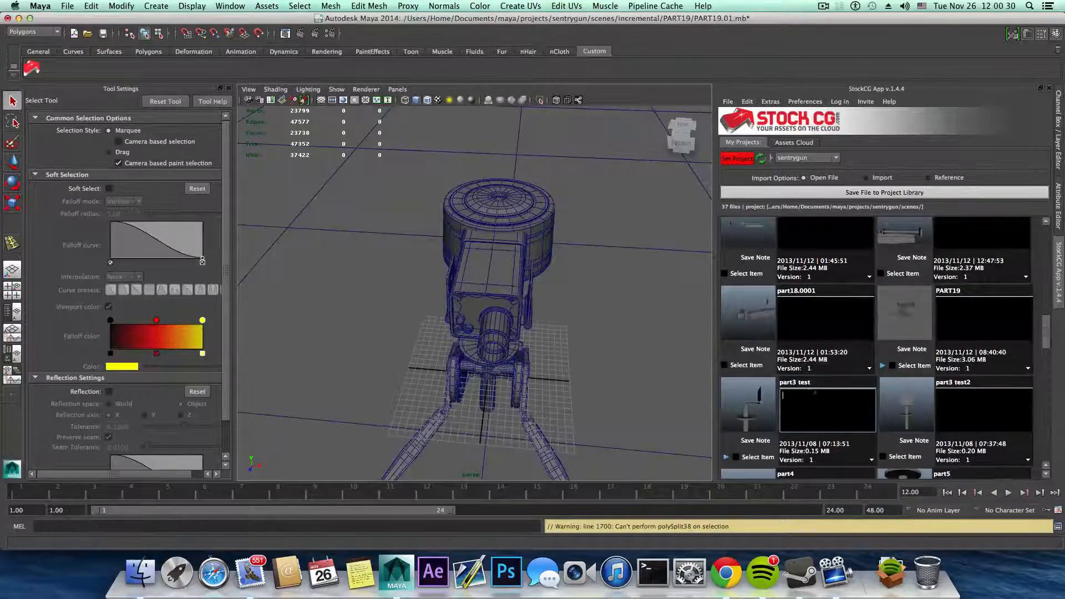
# - Look through the project library entries from part14 to part5, checking their thumbnails and note fields
pyautogui.scroll(3, 818, 391)
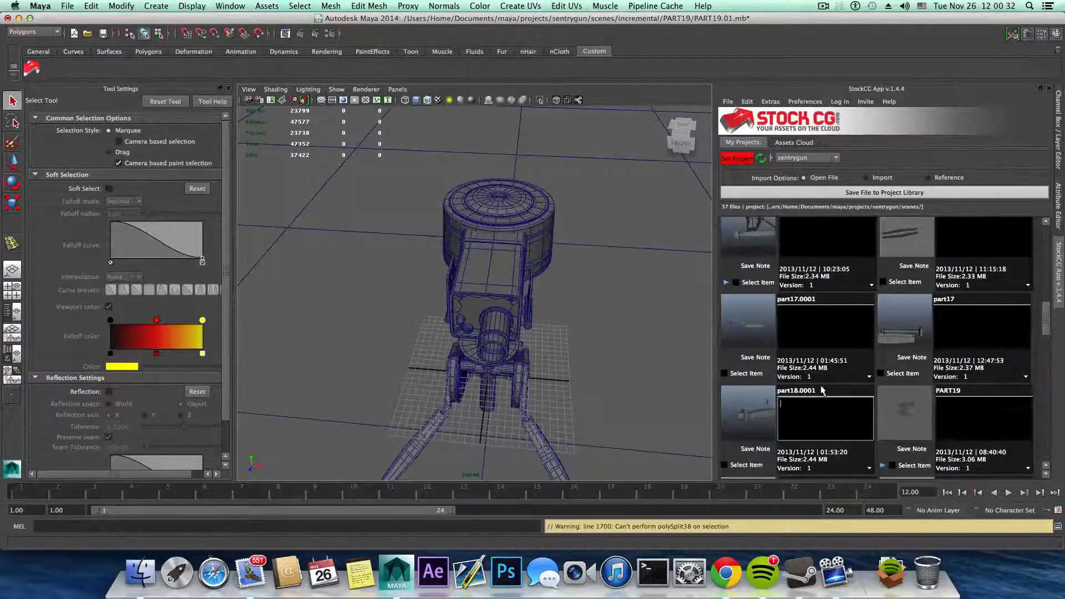
pyautogui.scroll(3, 822, 390)
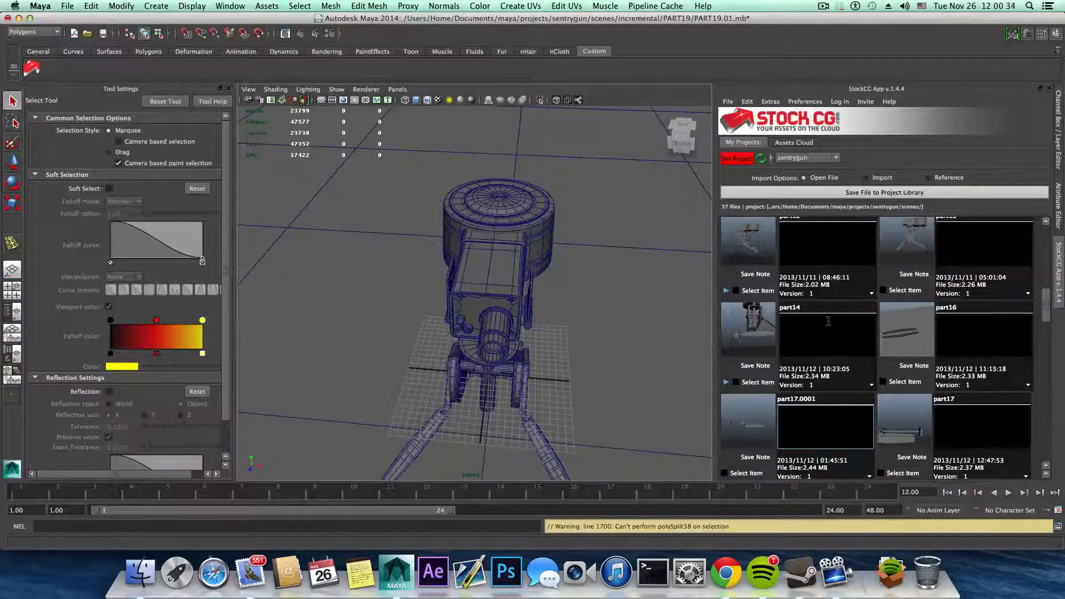
pyautogui.scroll(-5, 812, 402)
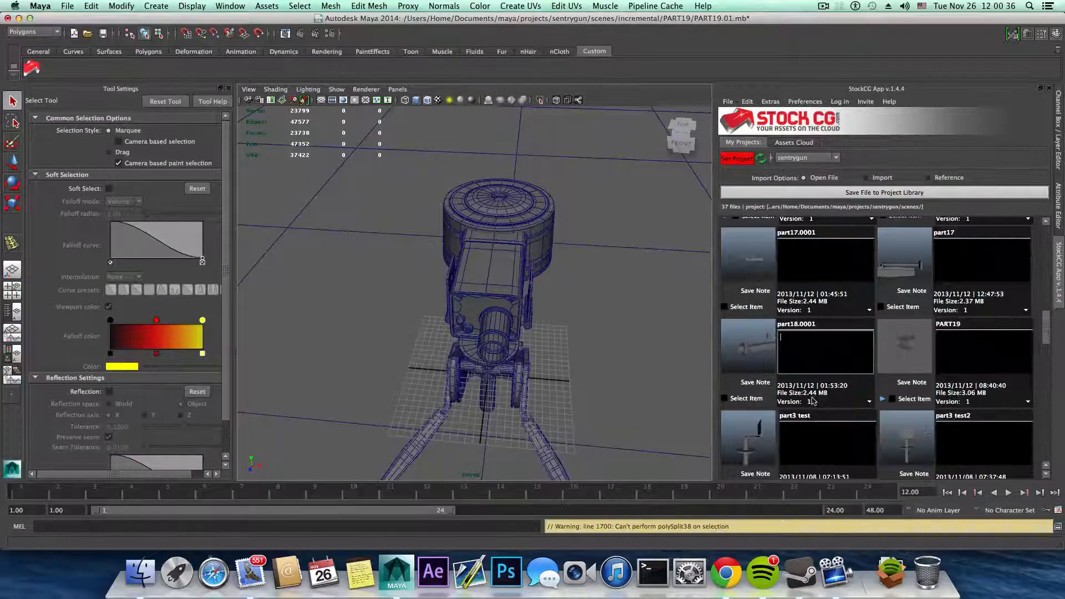
pyautogui.click(801, 338)
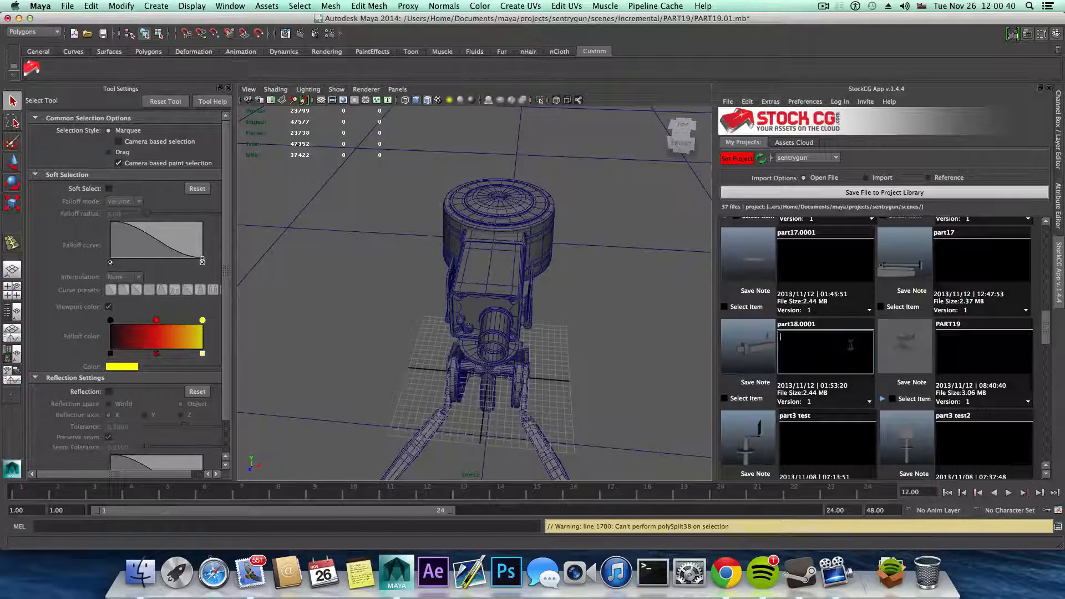
pyautogui.scroll(-3, 851, 344)
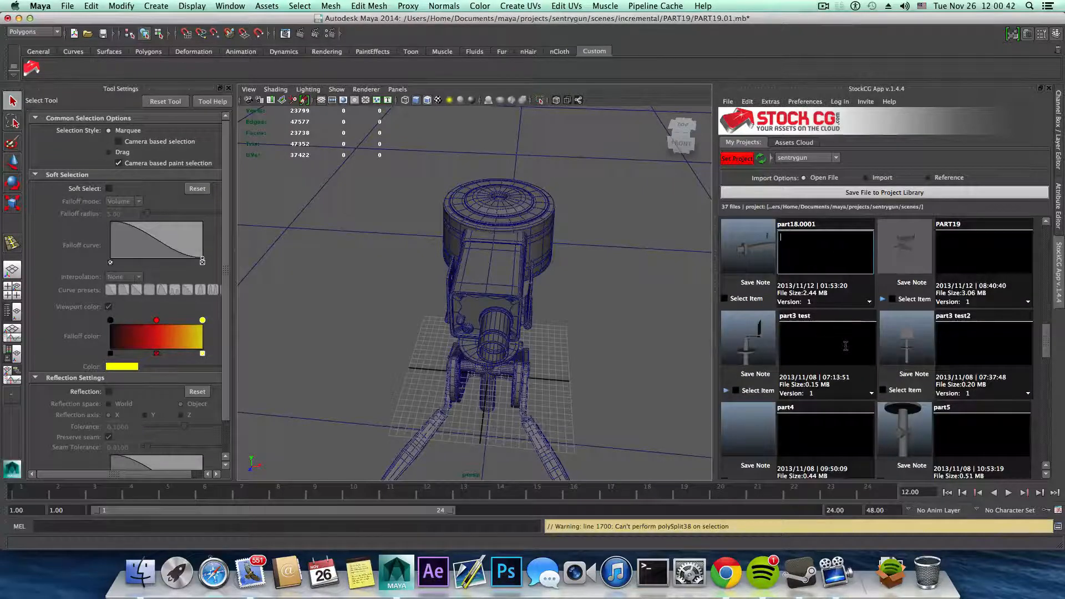
pyautogui.scroll(-2, 845, 347)
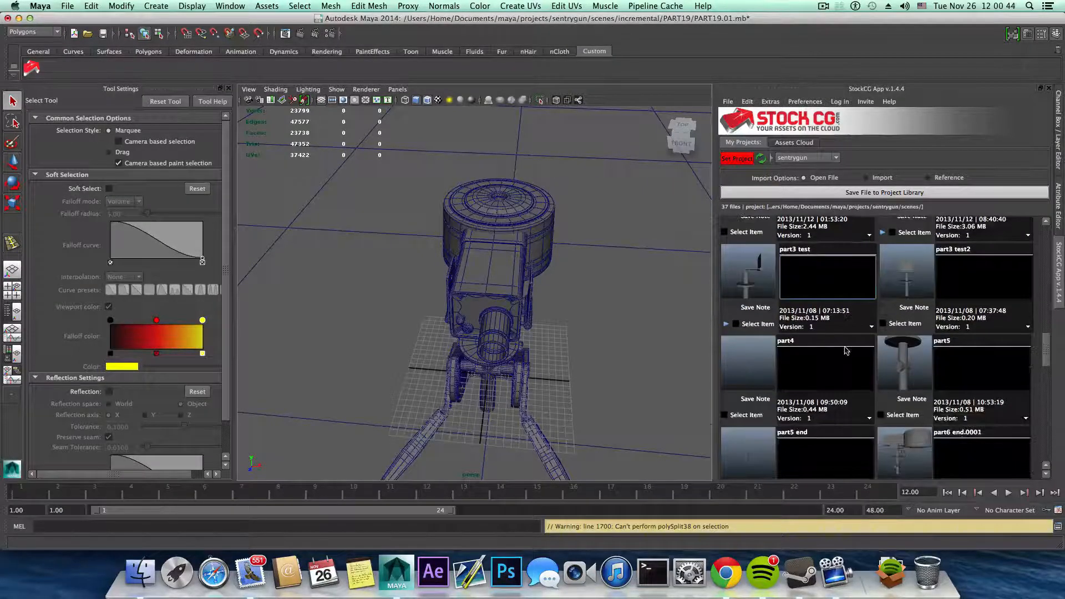
pyautogui.click(849, 283)
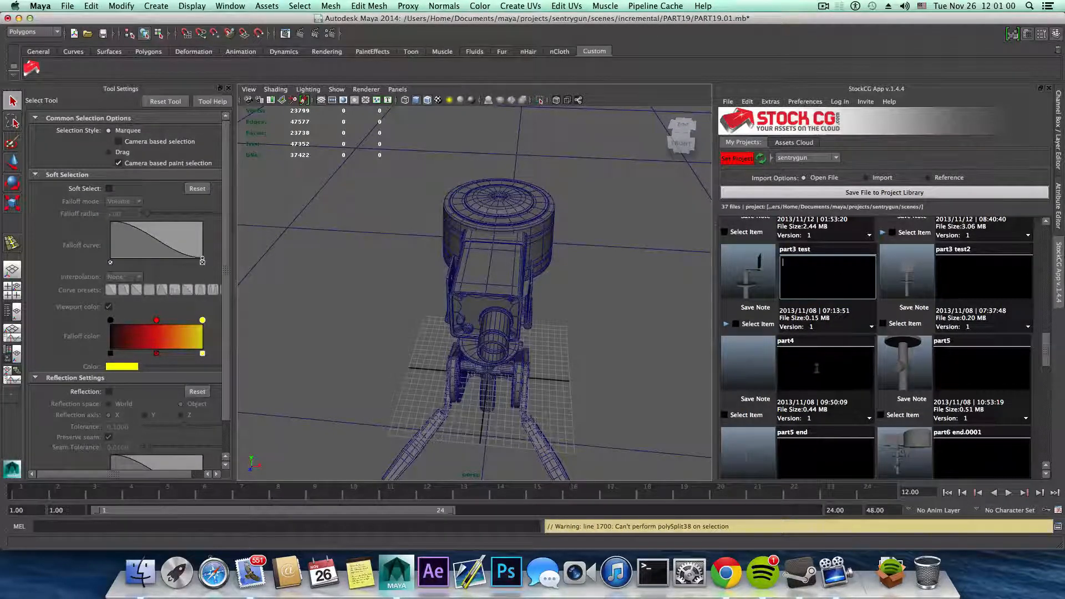
# - Examine the part6, part7, part8, partleg and sentrygun part entries further along in the project library
pyautogui.scroll(-5, 816, 368)
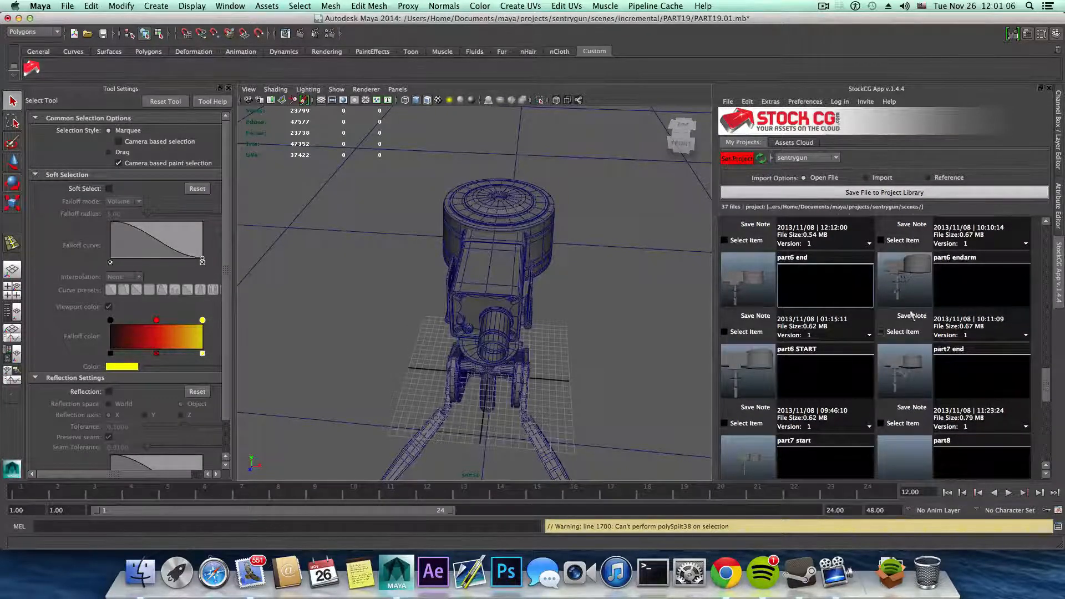
pyautogui.click(829, 363)
pyautogui.scroll(-1, 834, 349)
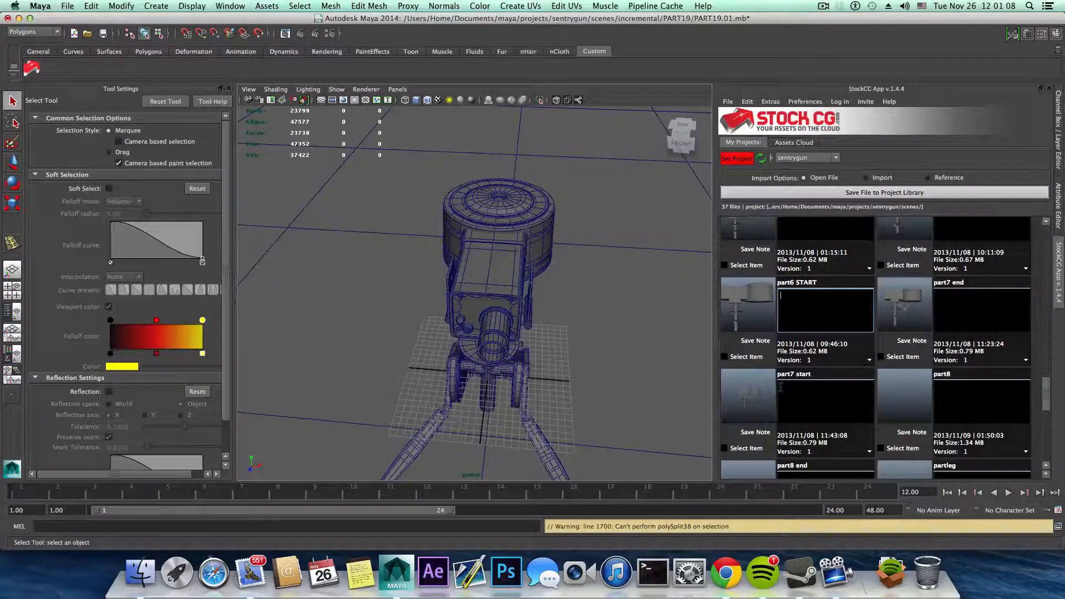
pyautogui.scroll(-3, 782, 386)
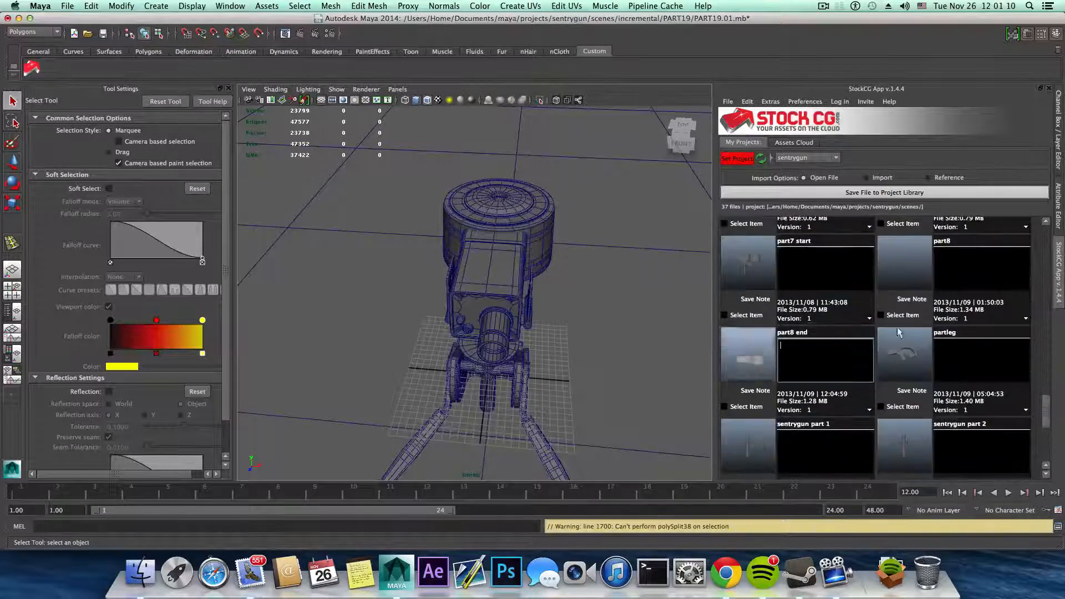
pyautogui.click(782, 377)
pyautogui.scroll(-2, 782, 380)
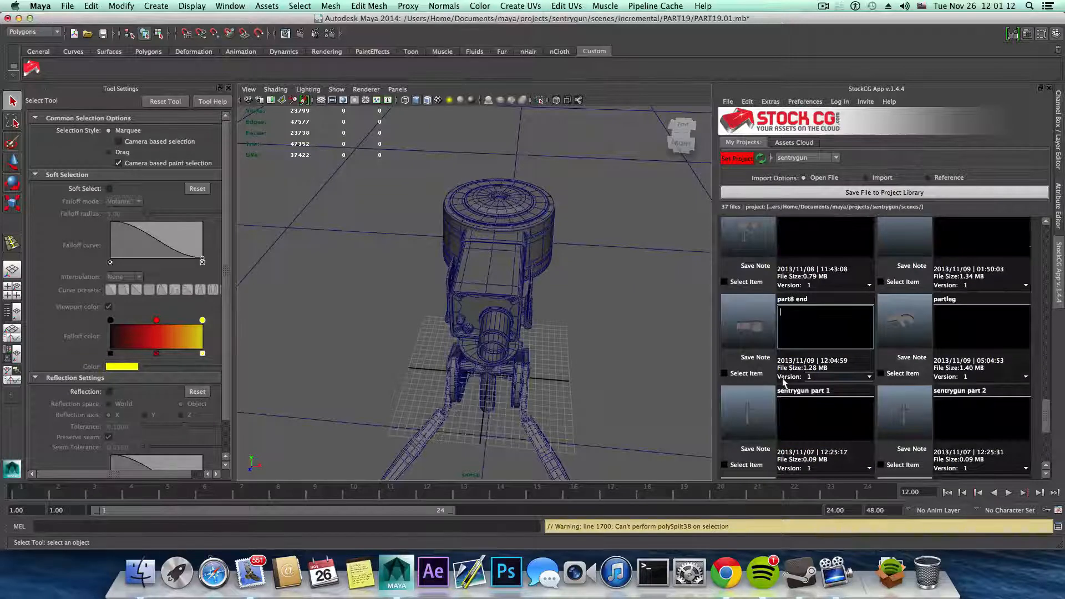
pyautogui.scroll(2, 784, 382)
pyautogui.scroll(2, 783, 382)
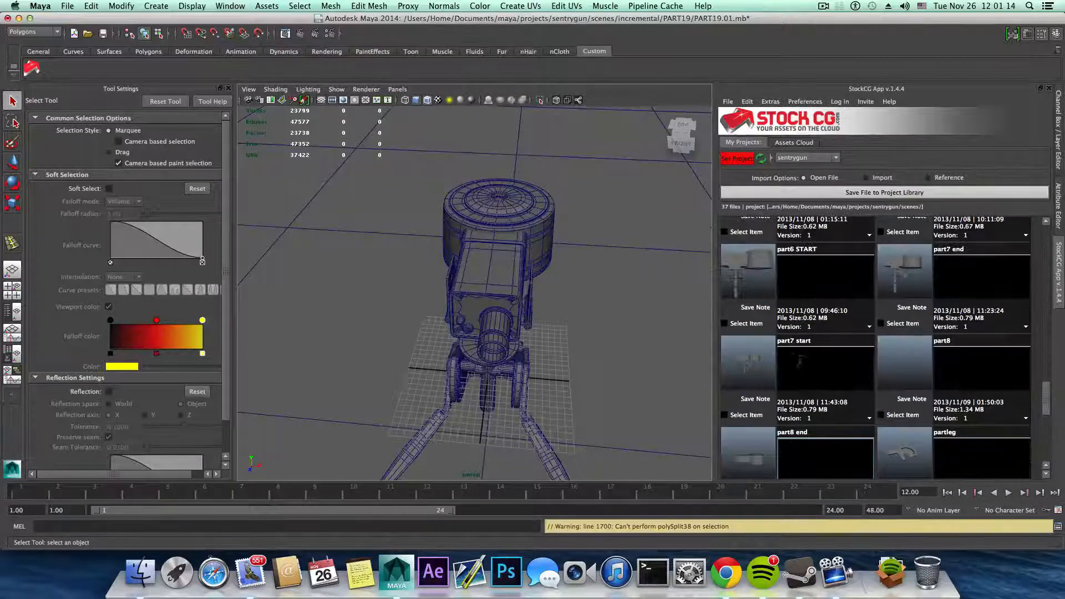
pyautogui.scroll(2, 807, 386)
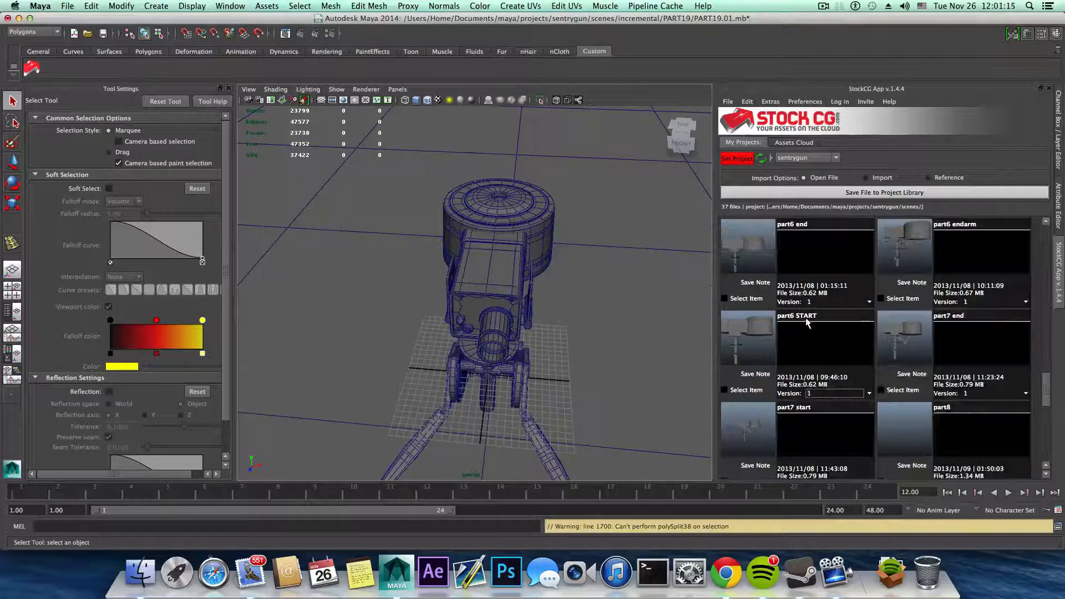
# - Preview the part7 end, part6 end, sentrygun part 3 and sentrygun part 2 end scenes by opening them in turn from the library
pyautogui.doubleClick(749, 337)
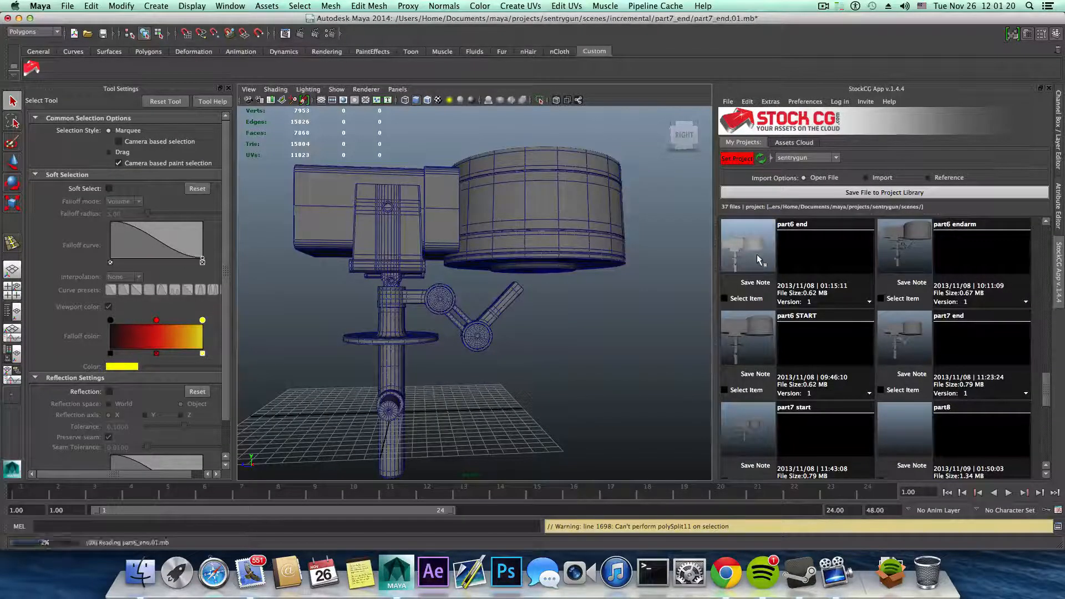
pyautogui.scroll(-5, 791, 412)
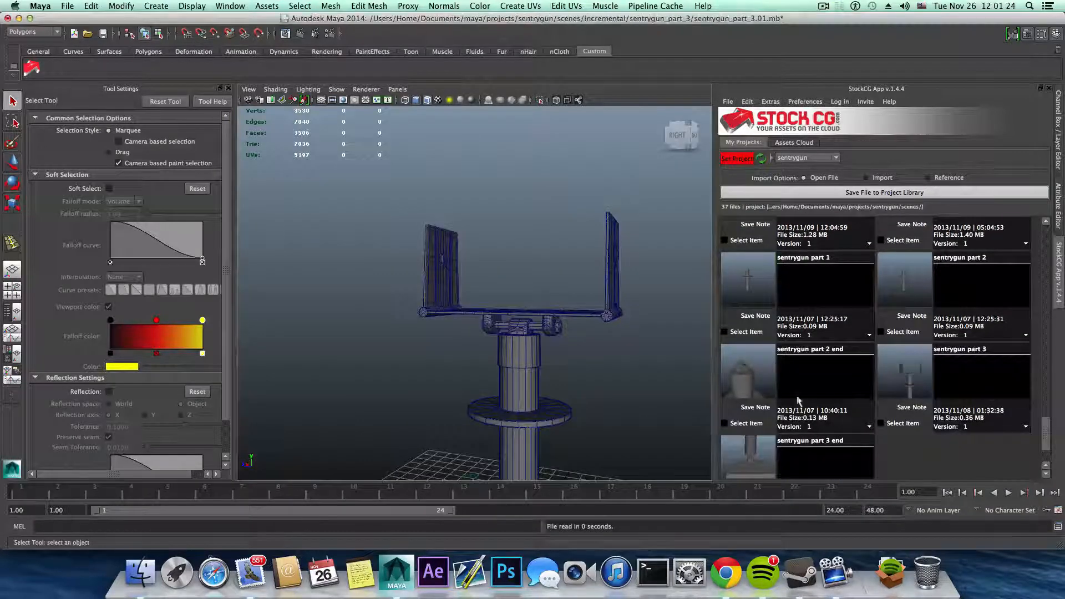
pyautogui.click(761, 364)
pyautogui.scroll(-2, 760, 364)
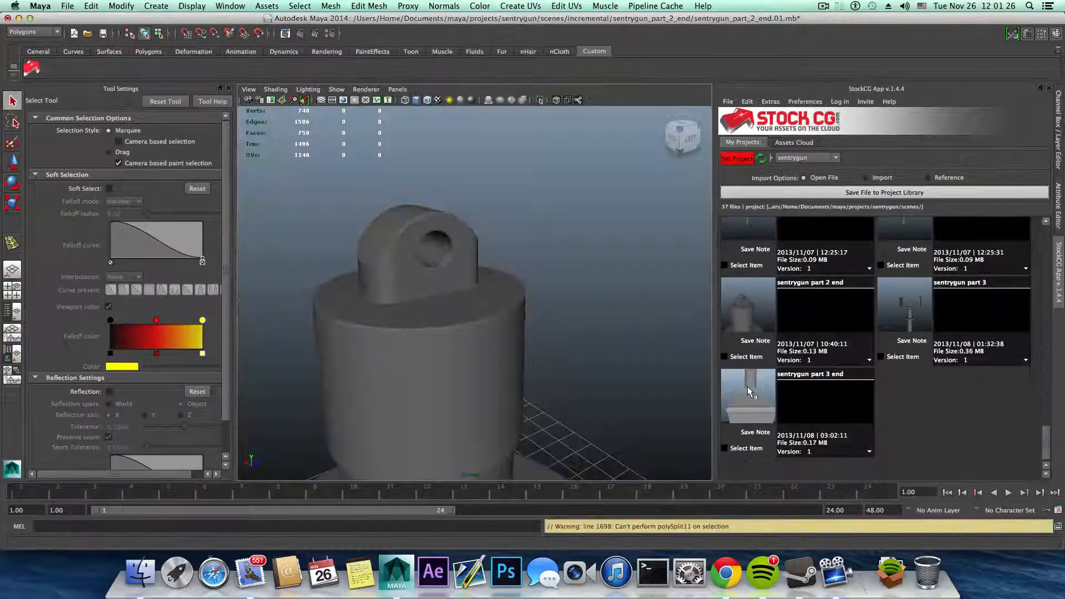
# - Open the sentrygun part 3 end scene from the project library and inspect its model from another angle
pyautogui.click(749, 395)
pyautogui.scroll(-10, 632, 359)
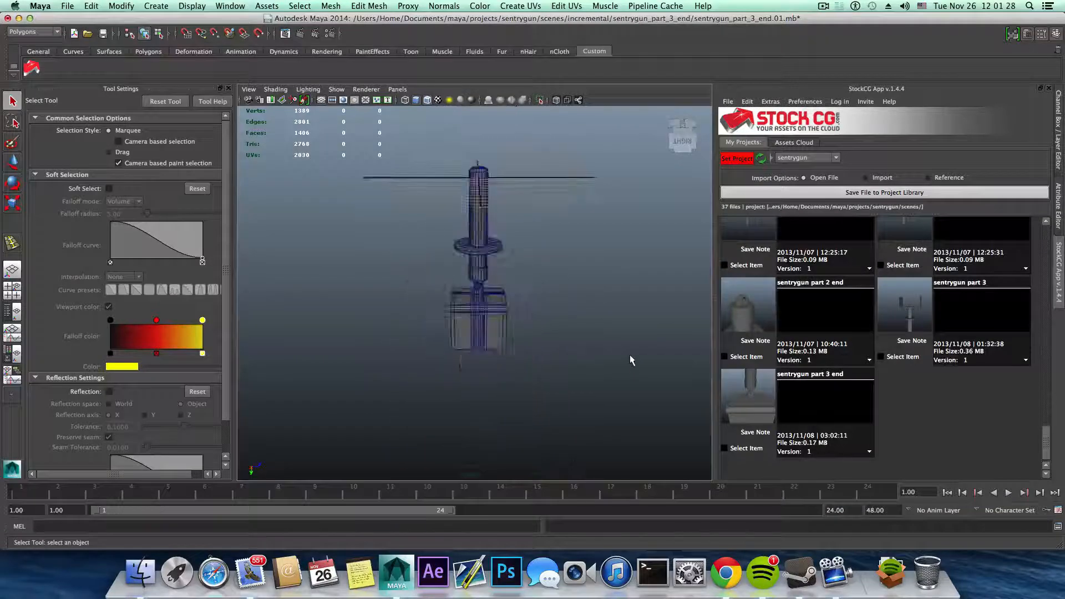
pyautogui.keyDown('alt'); pyautogui.moveTo(630, 359); pyautogui.dragTo(720, 377); pyautogui.keyUp('alt')
pyautogui.click(747, 313)
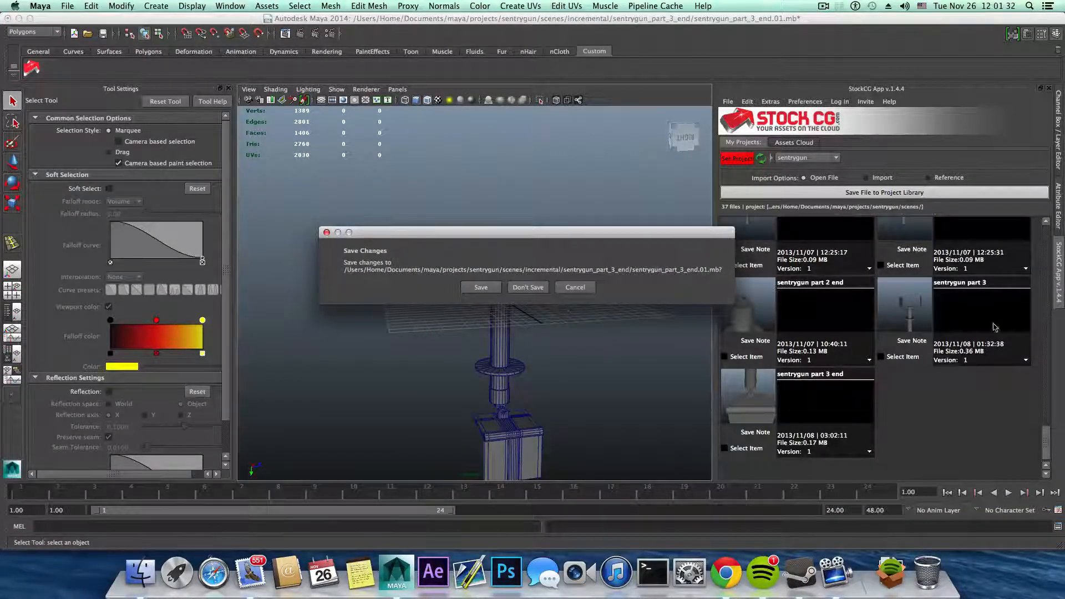
pyautogui.click(575, 292)
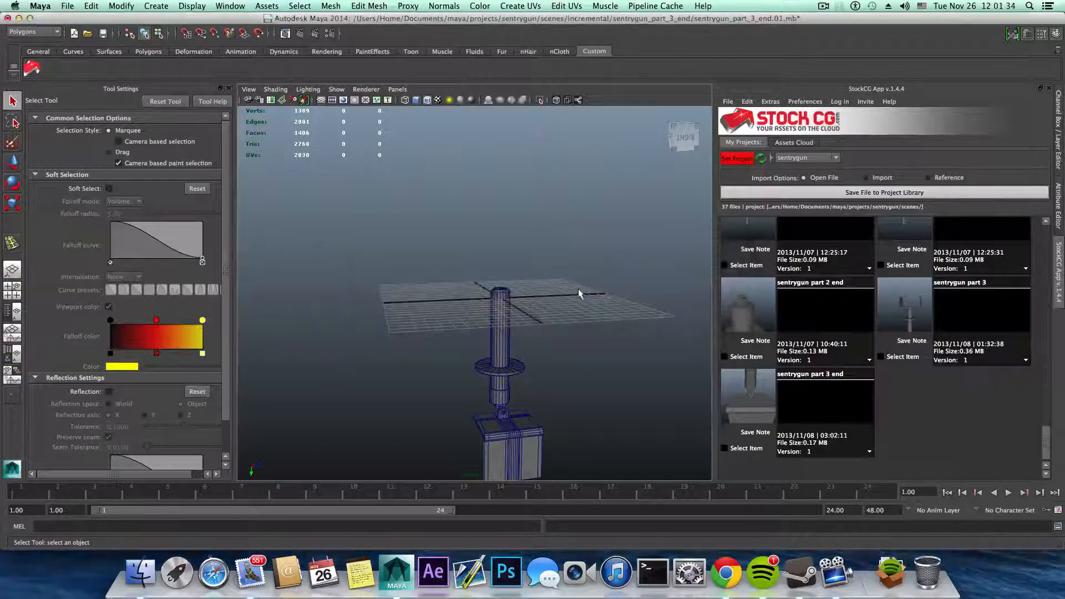
# - Review the thumbnail, playblast and upload options for the part7 end entry in the project library
pyautogui.scroll(-10, 781, 436)
pyautogui.scroll(1, 758, 303)
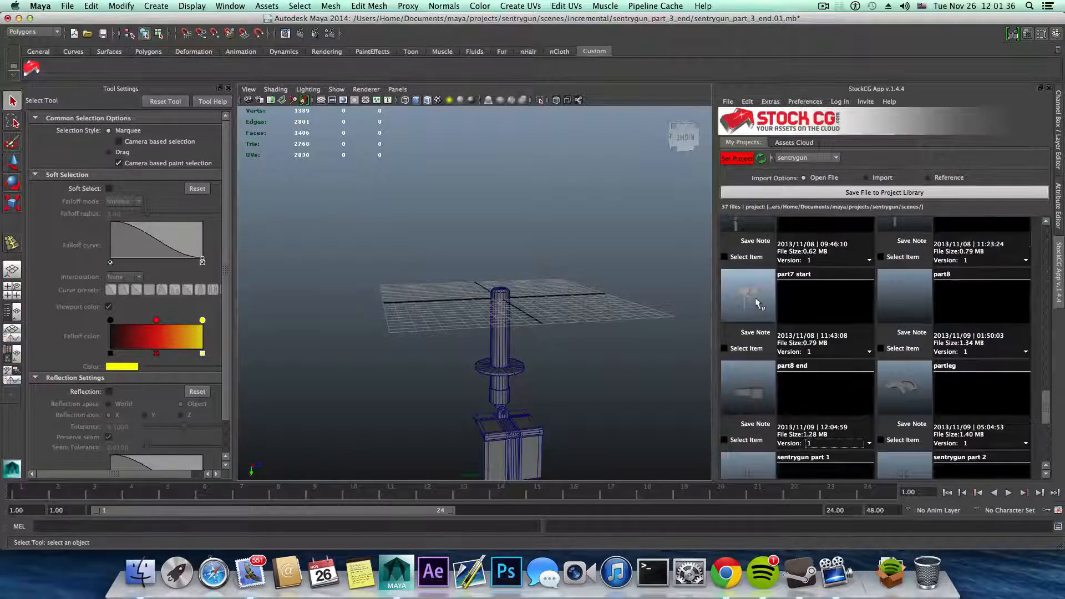
pyautogui.scroll(4, 775, 304)
pyautogui.rightClick(886, 346)
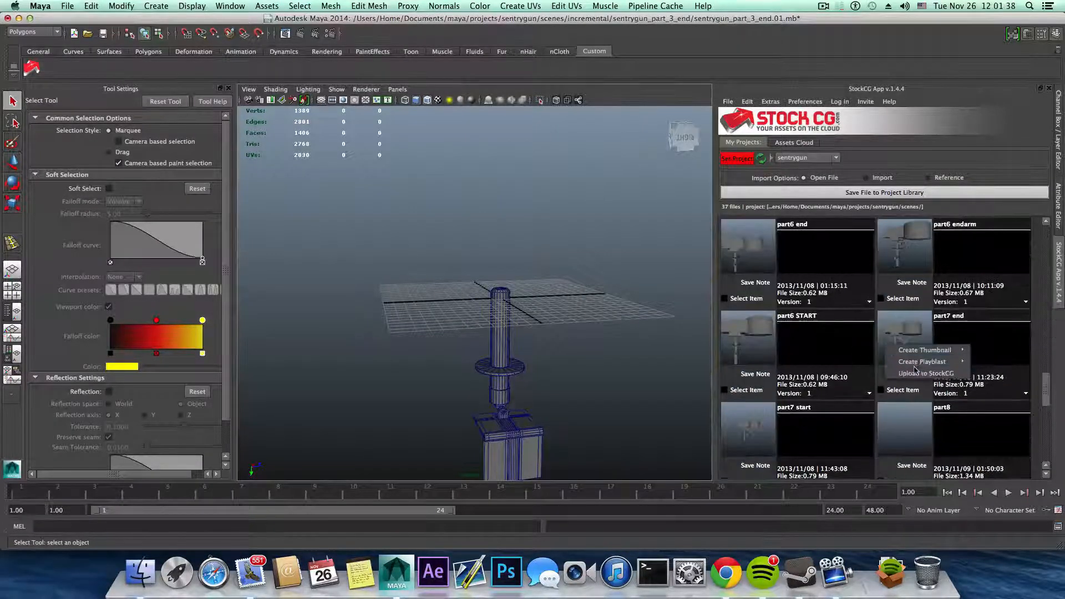
pyautogui.moveTo(915, 363)
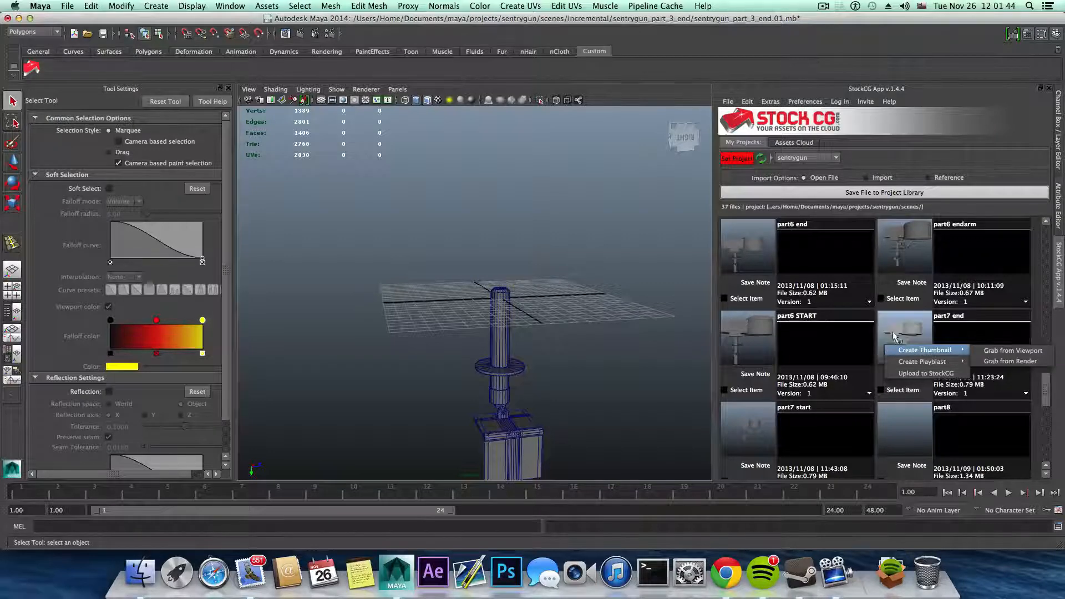
pyautogui.click(805, 343)
# - Browse the project library from the part6 entries back to the apple, bus and legpart files, checking their notes
pyautogui.scroll(3, 805, 344)
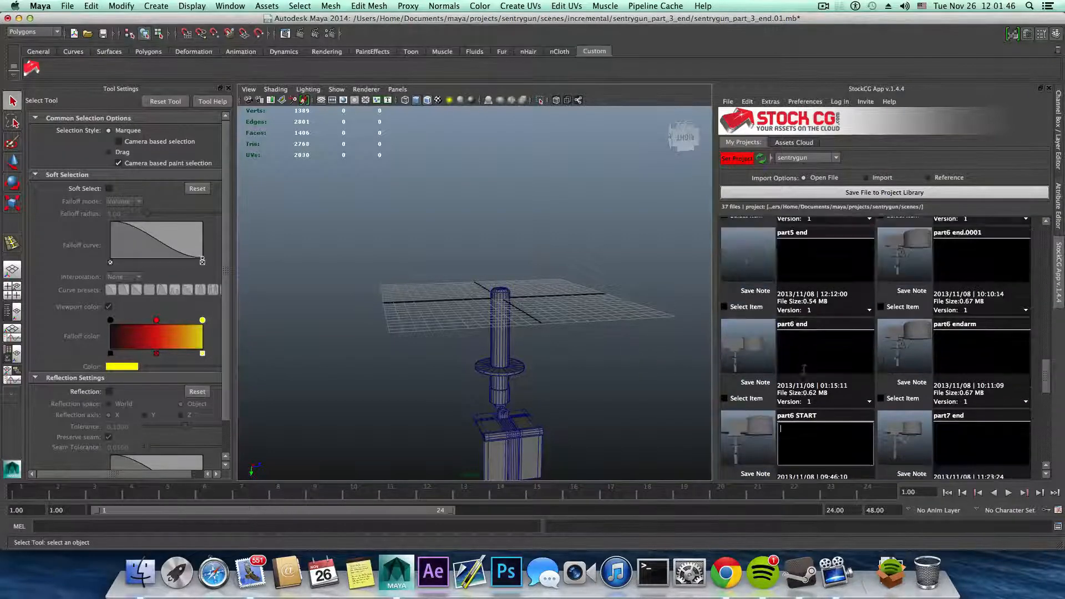
pyautogui.click(812, 351)
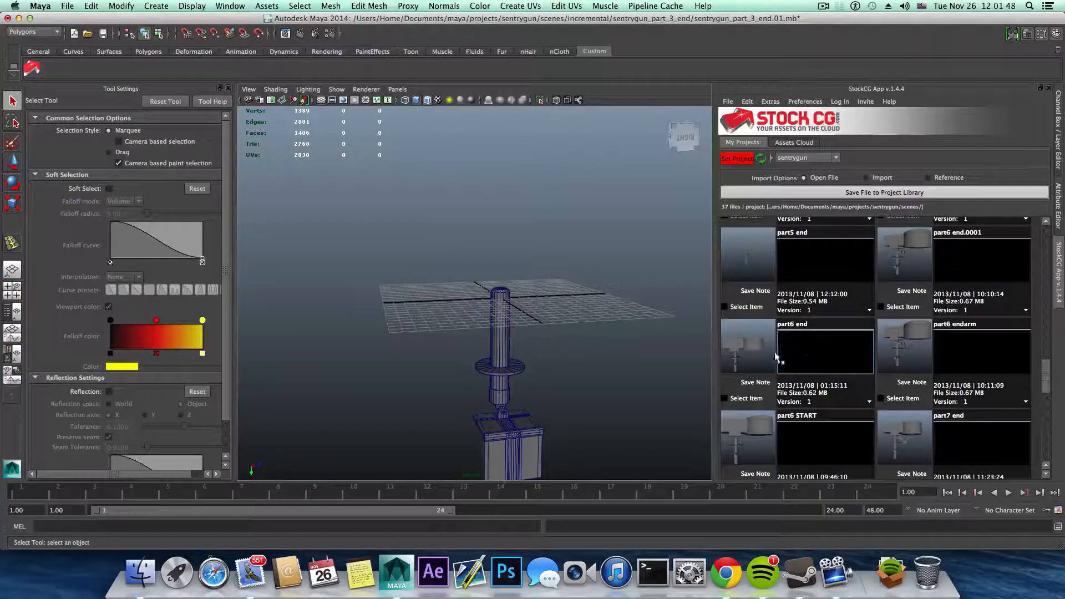
pyautogui.scroll(-3, 808, 364)
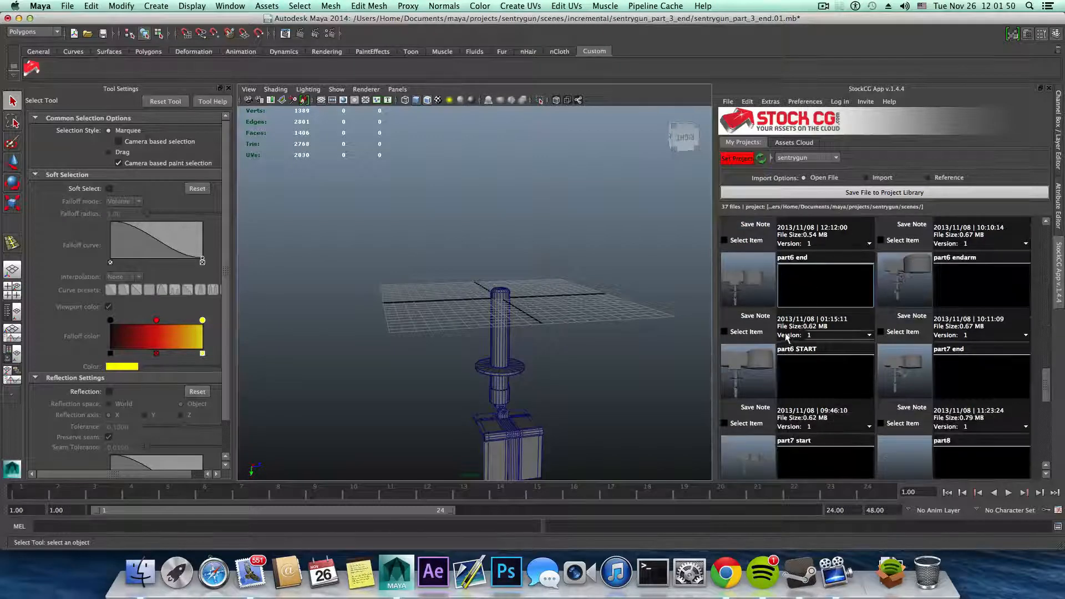
pyautogui.scroll(4, 786, 336)
pyautogui.scroll(-10, 794, 372)
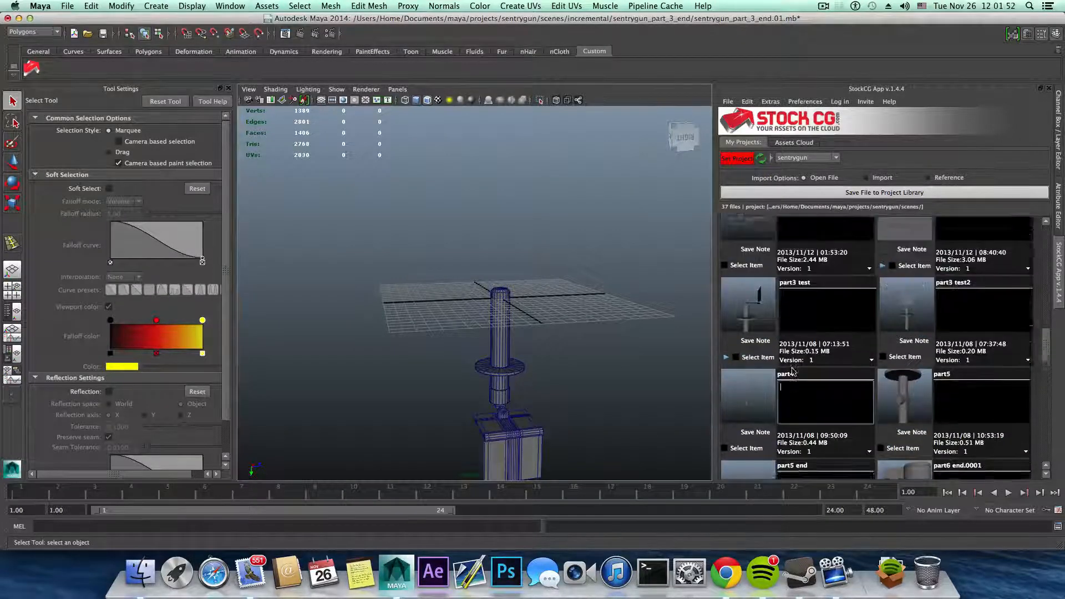
pyautogui.scroll(10, 794, 339)
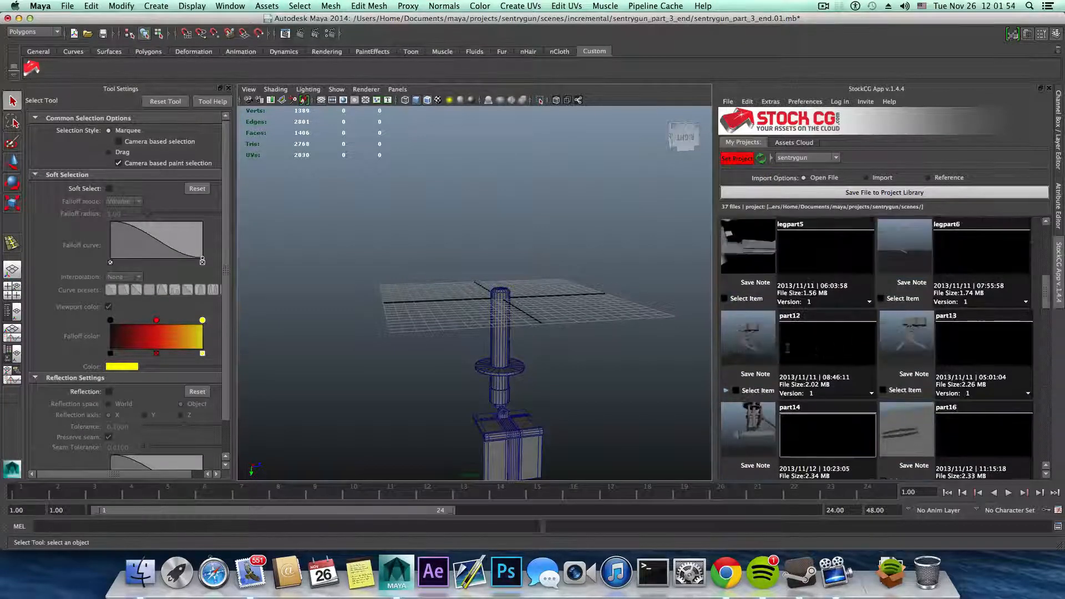
pyautogui.scroll(5, 830, 314)
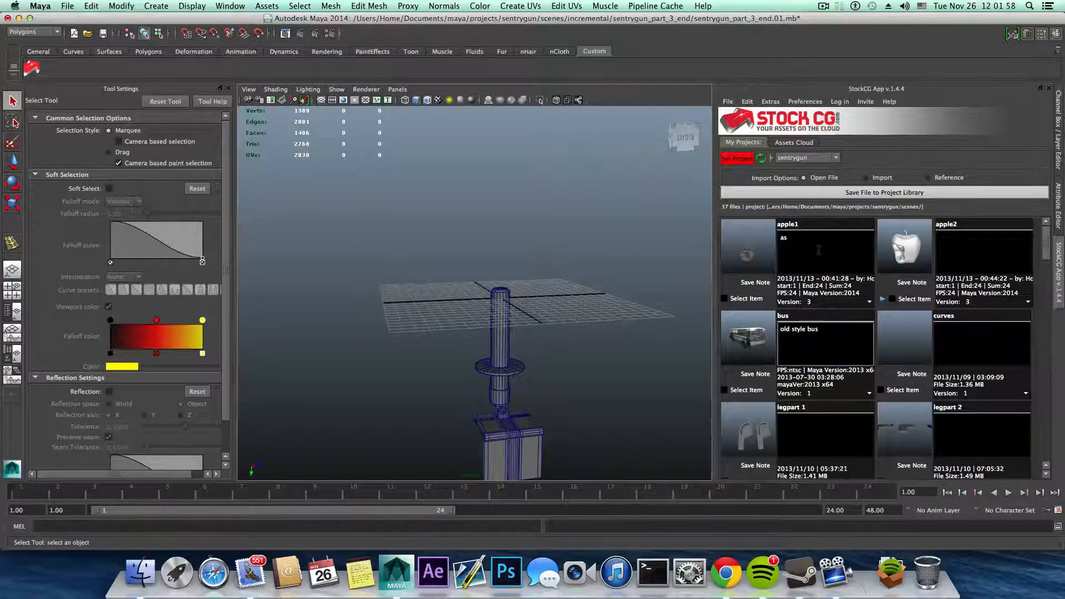
pyautogui.scroll(-2, 838, 313)
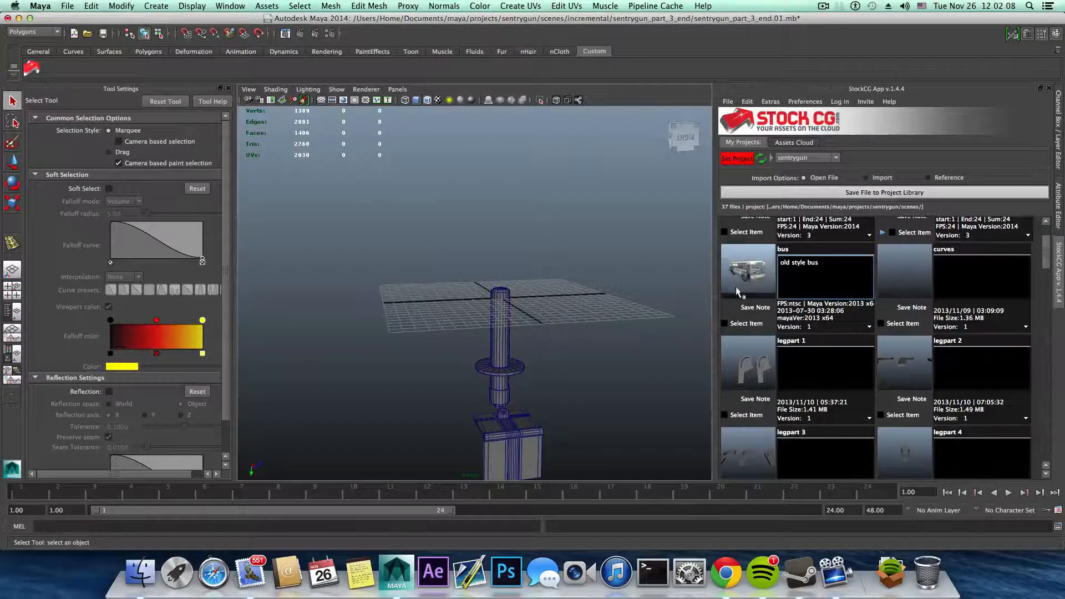
pyautogui.scroll(-3, 776, 332)
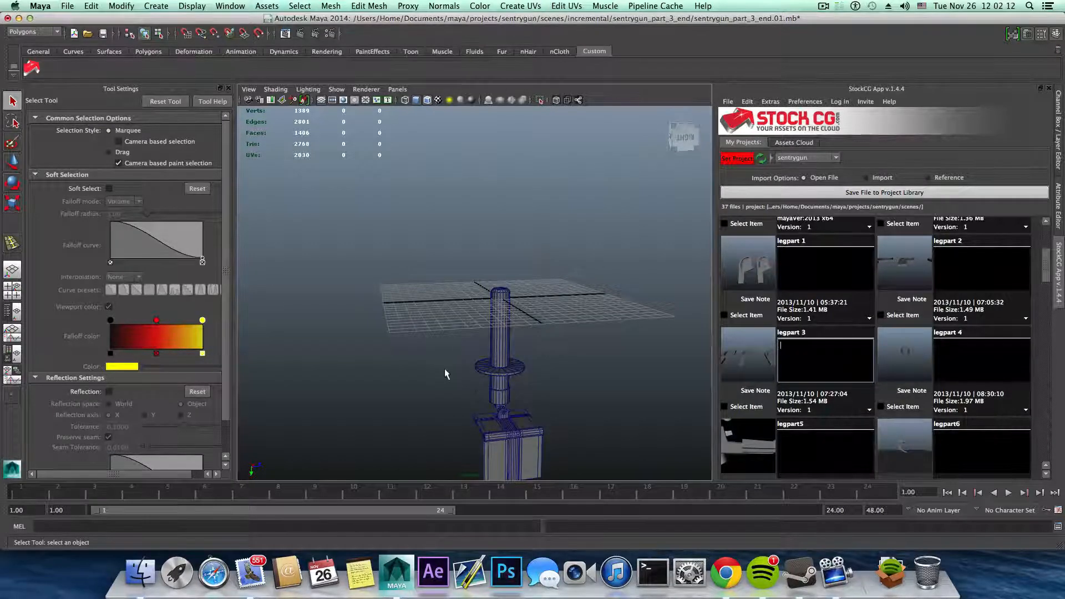
pyautogui.click(824, 6)
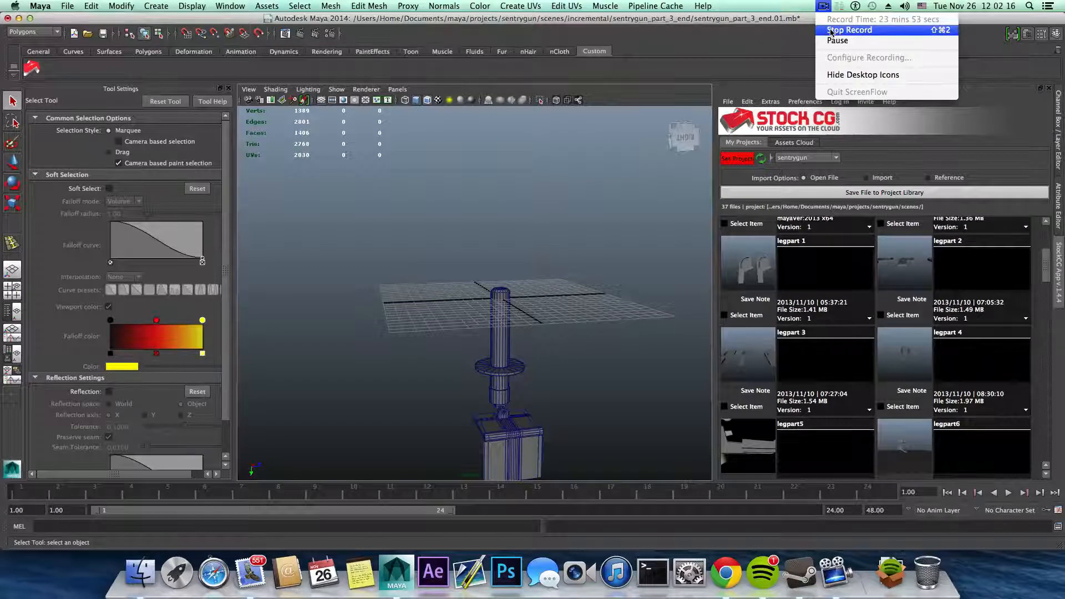